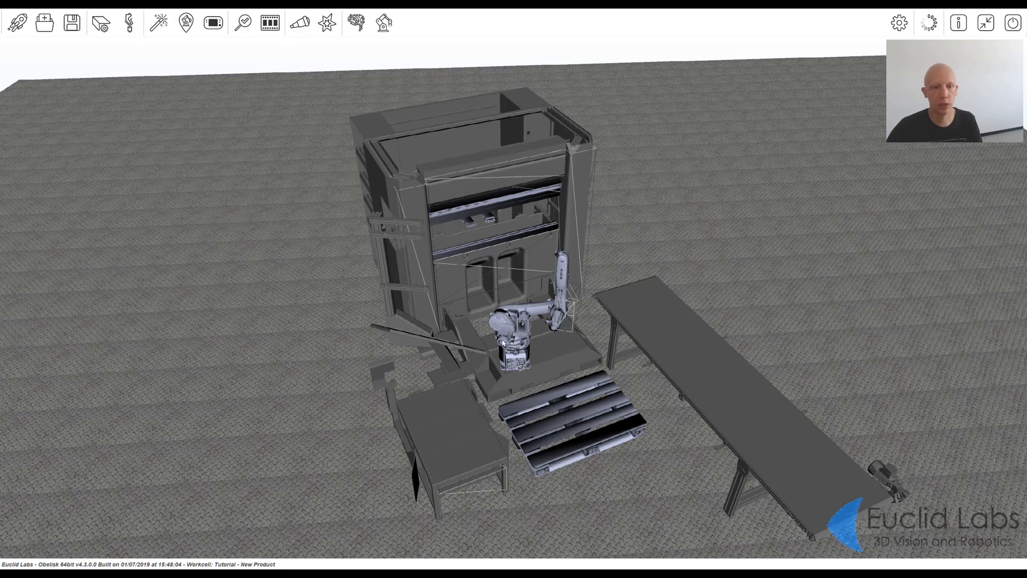
Step: Examine the overall workcell layout, including the press brake, the robot and the surrounding stations
scroll(507, 349, up, 3)
scroll(509, 352, down, 2)
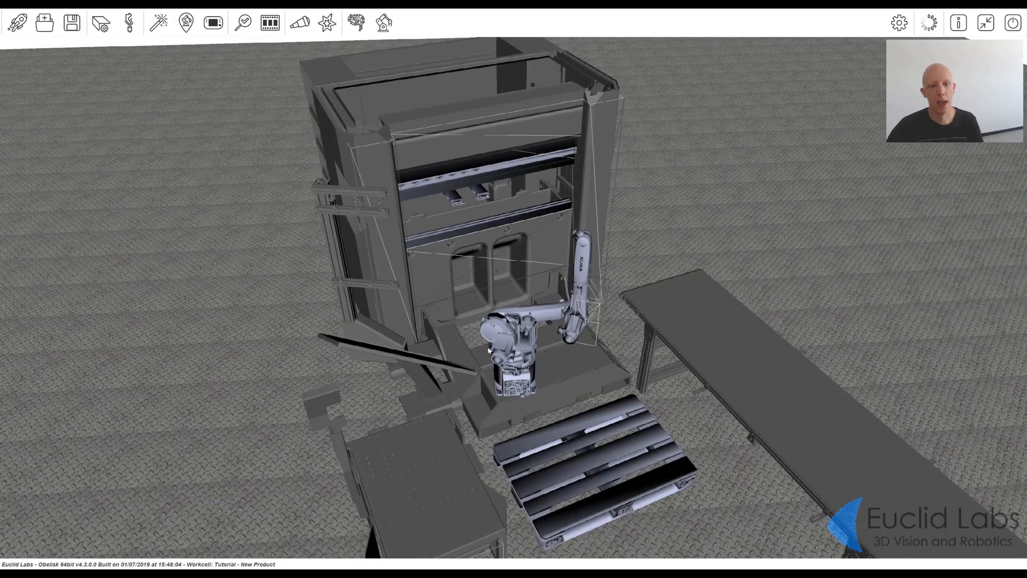
middle_drag(509, 351, 609, 365)
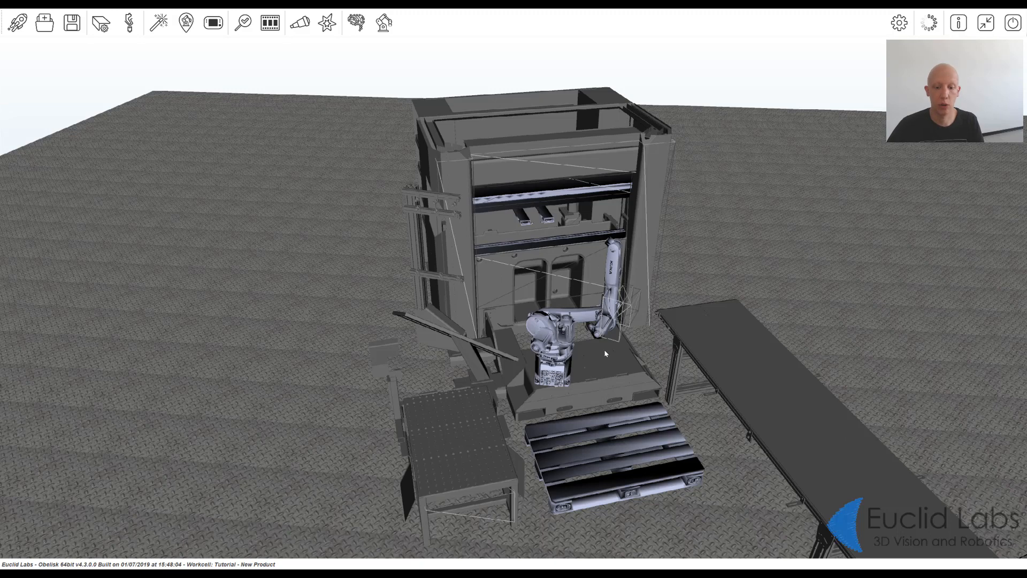
middle_drag(564, 327, 591, 325)
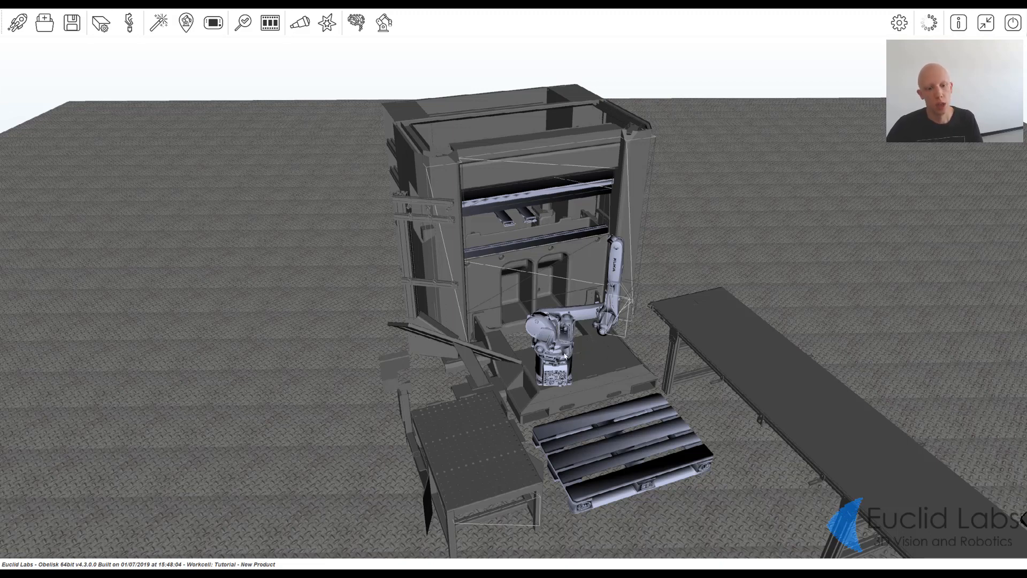
middle_drag(544, 378, 501, 353)
scroll(511, 358, up, 2)
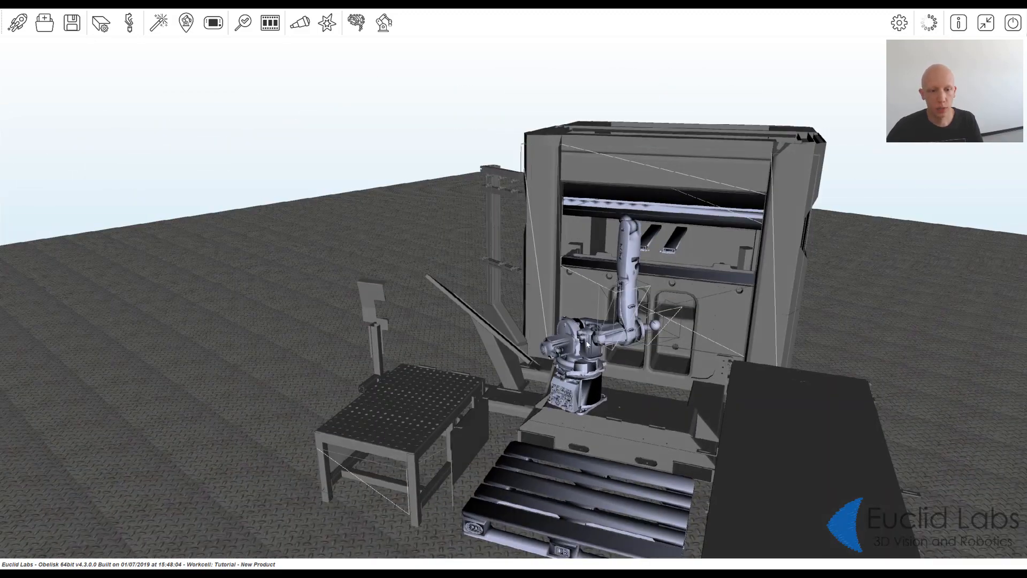
middle_drag(591, 325, 513, 301)
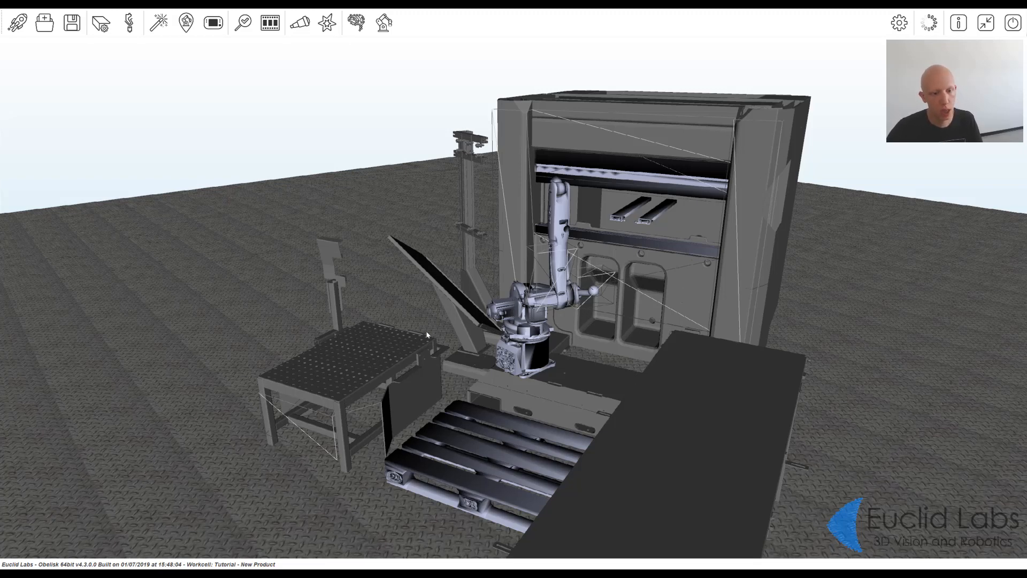
Step: Examine the perforated stack table, the tilted aligner plate and the rail stand beside the press brake
middle_drag(427, 335, 510, 357)
scroll(539, 375, up, 3)
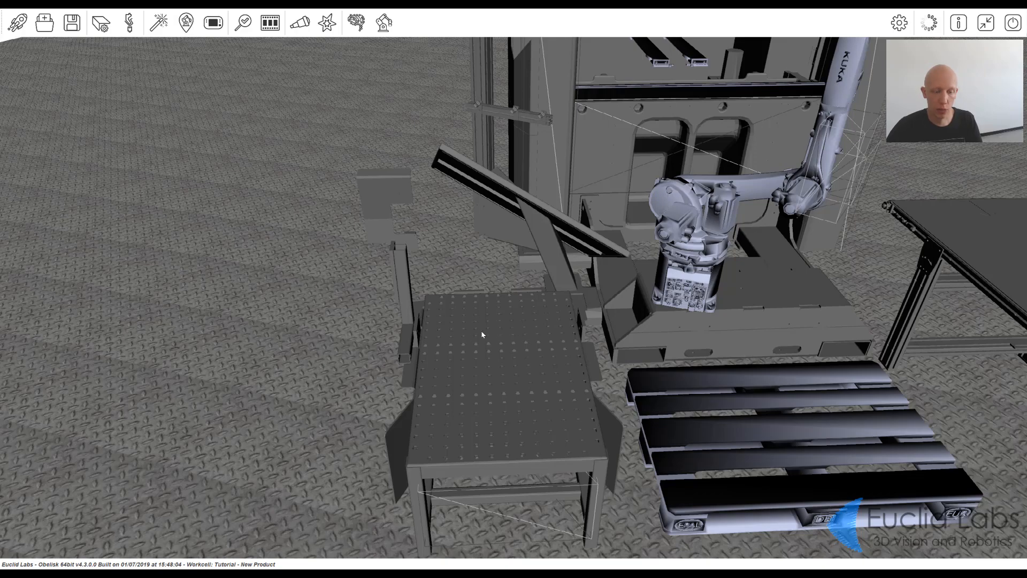
middle_drag(479, 336, 450, 336)
scroll(495, 367, up, 2)
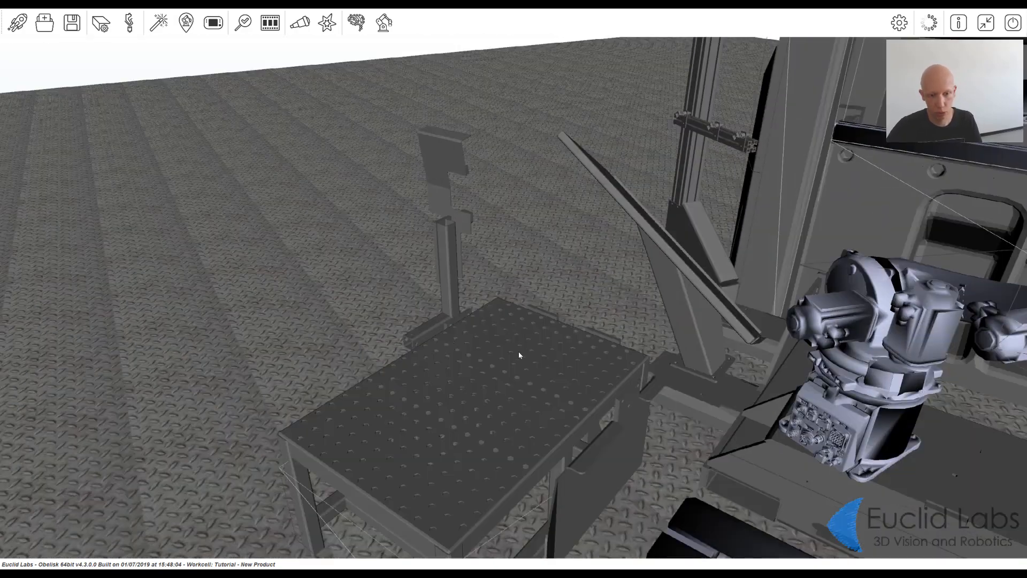
scroll(542, 332, down, 1)
middle_drag(542, 333, 651, 343)
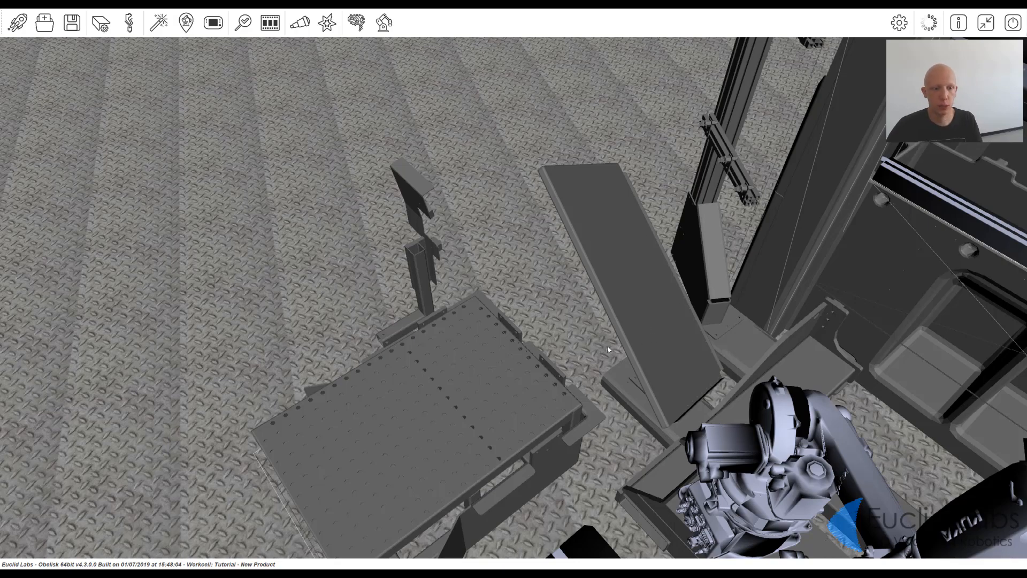
middle_drag(607, 327, 635, 220)
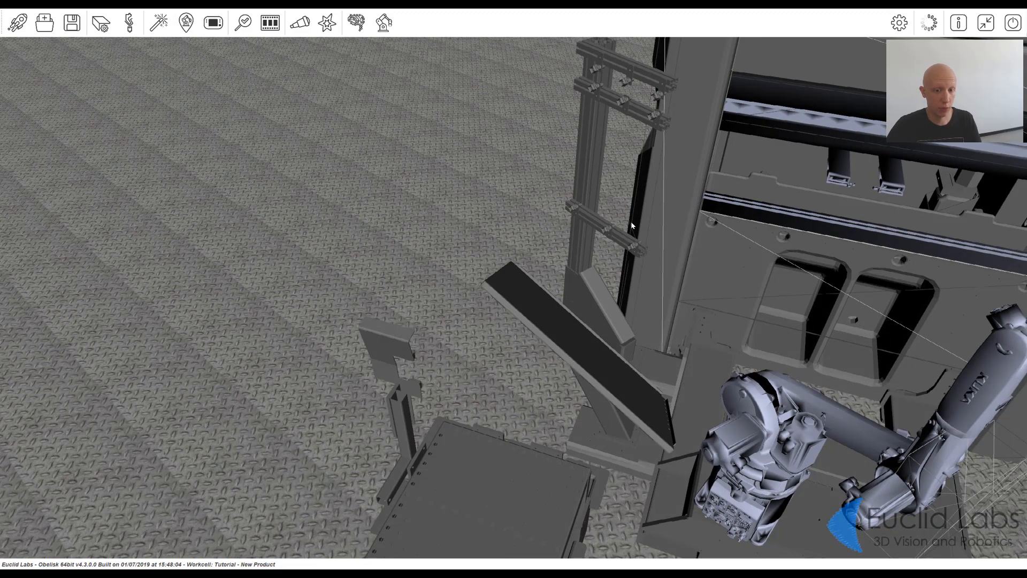
scroll(630, 217, down, 1)
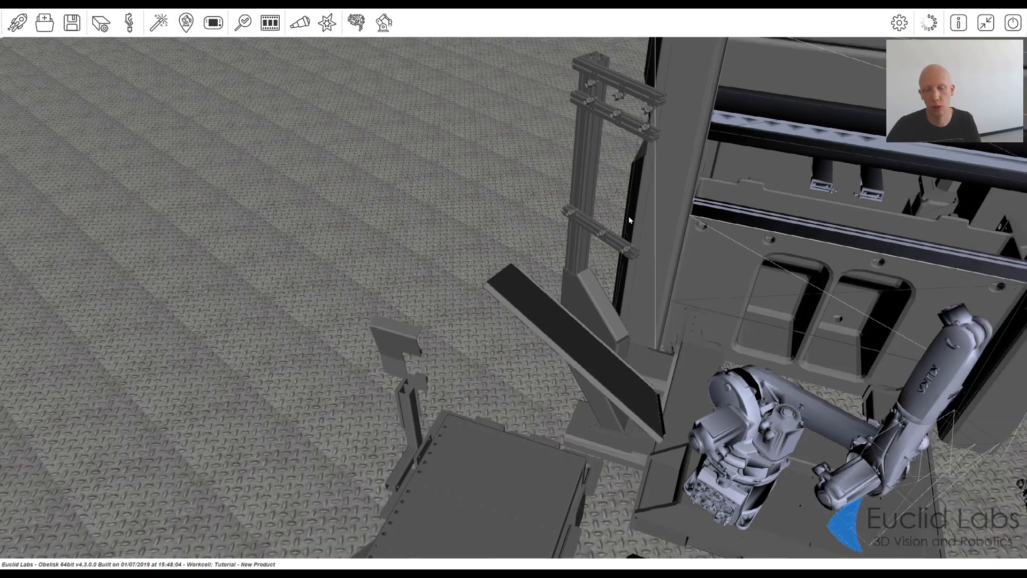
middle_drag(627, 242, 610, 225)
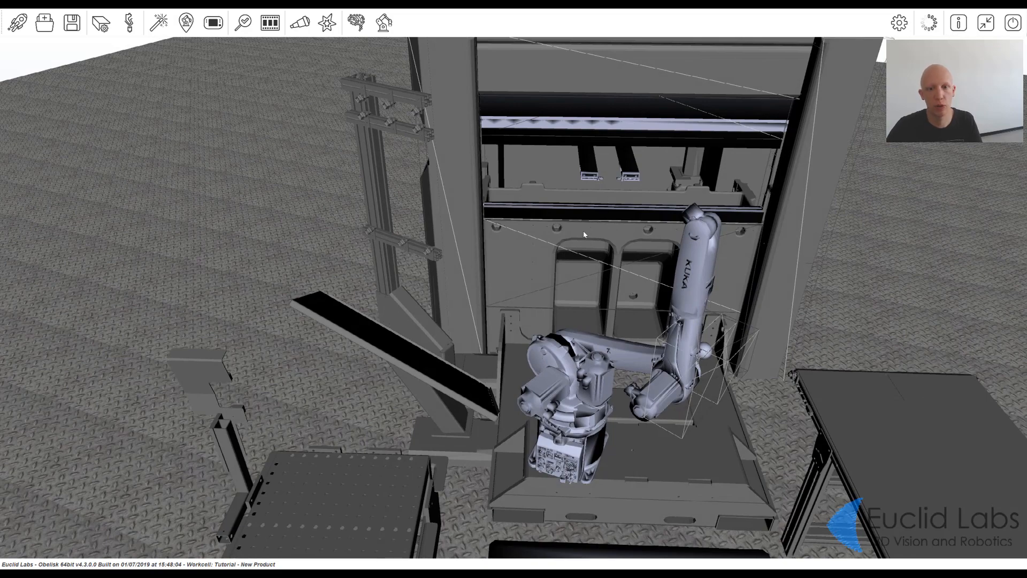
Step: Examine the pallet in front of the robot and the long unloading belt beside it
scroll(639, 265, down, 2)
middle_drag(673, 319, 602, 293)
scroll(601, 298, up, 3)
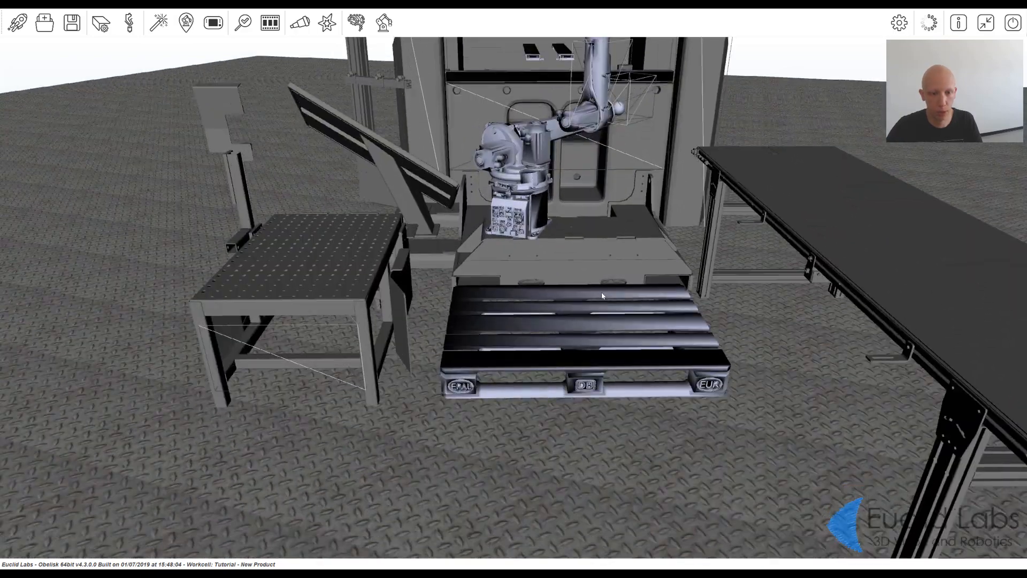
middle_drag(728, 284, 391, 318)
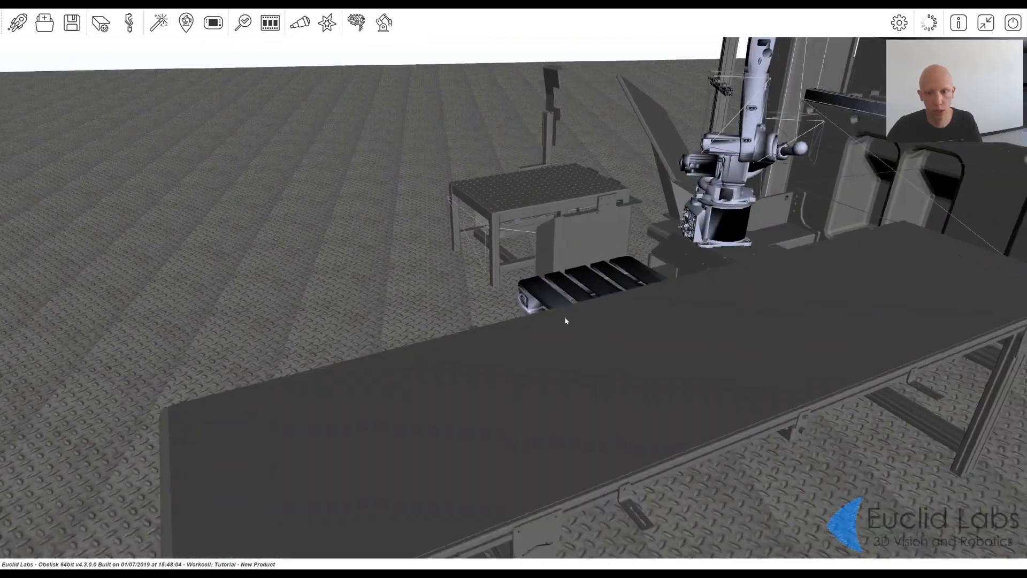
middle_drag(565, 320, 611, 315)
scroll(615, 225, down, 3)
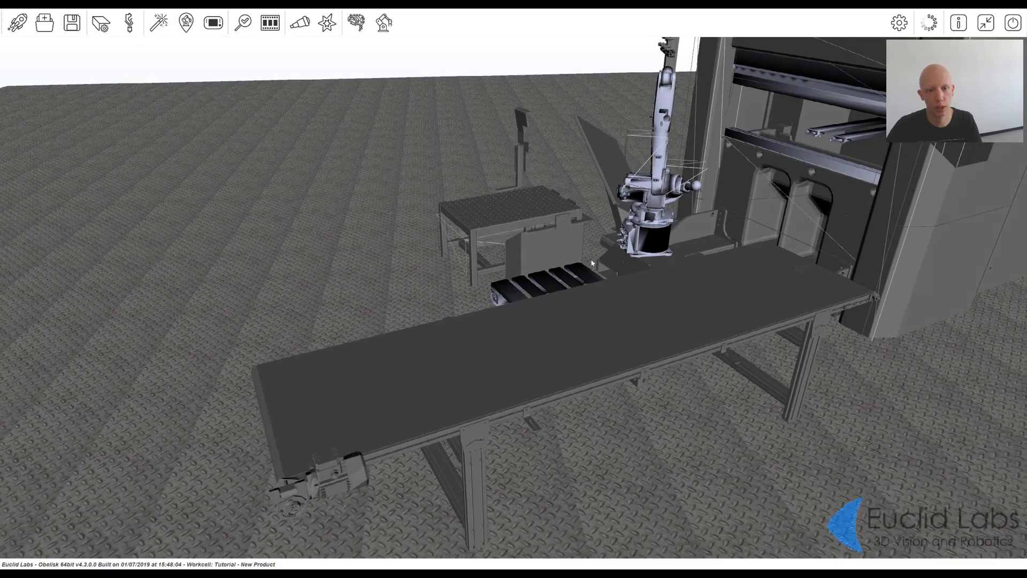
middle_drag(592, 263, 485, 226)
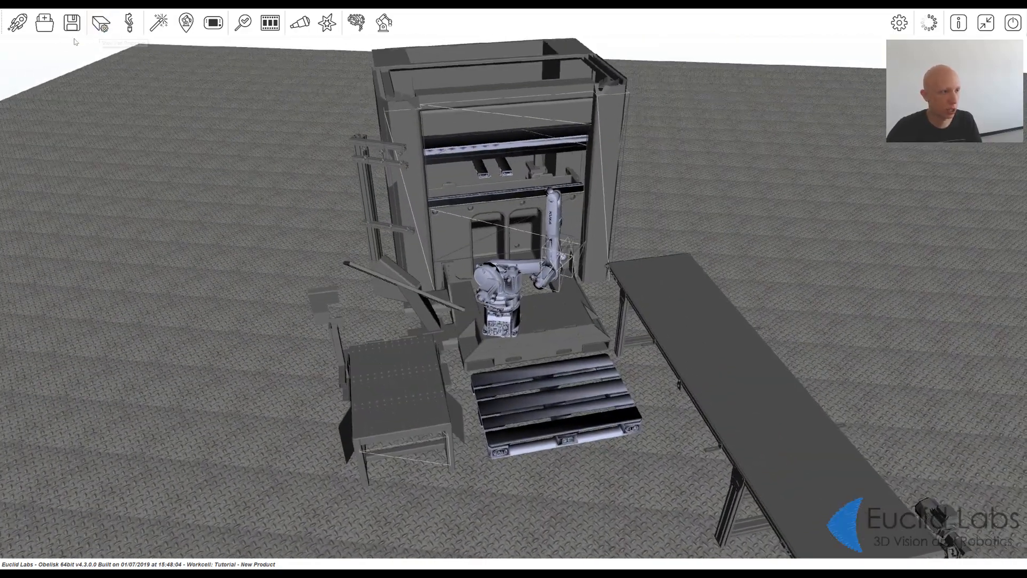
Step: Create a new product from the SCPX file Crowning Channel 11g.scpx in the Products folder
click(54, 31)
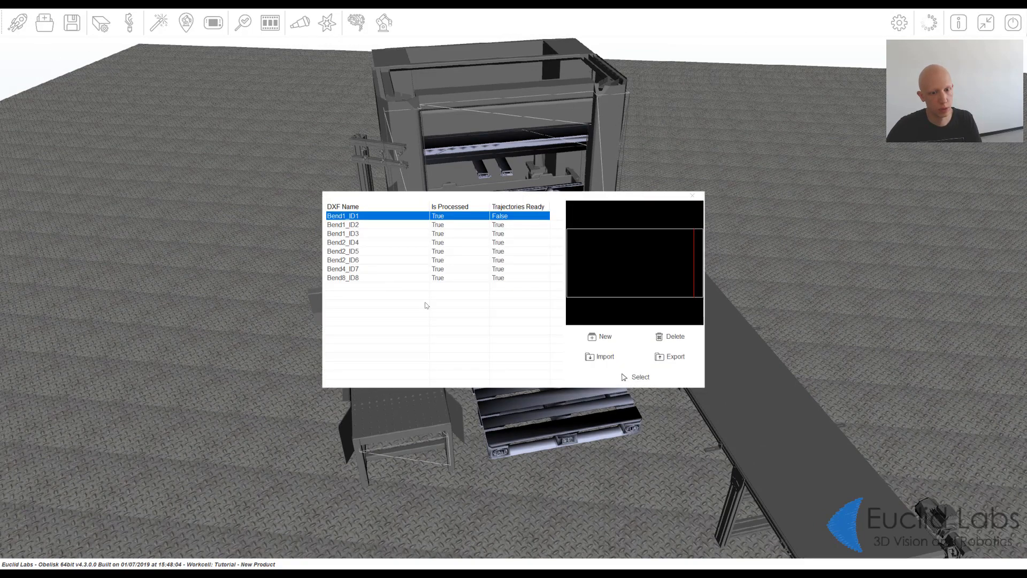
click(599, 337)
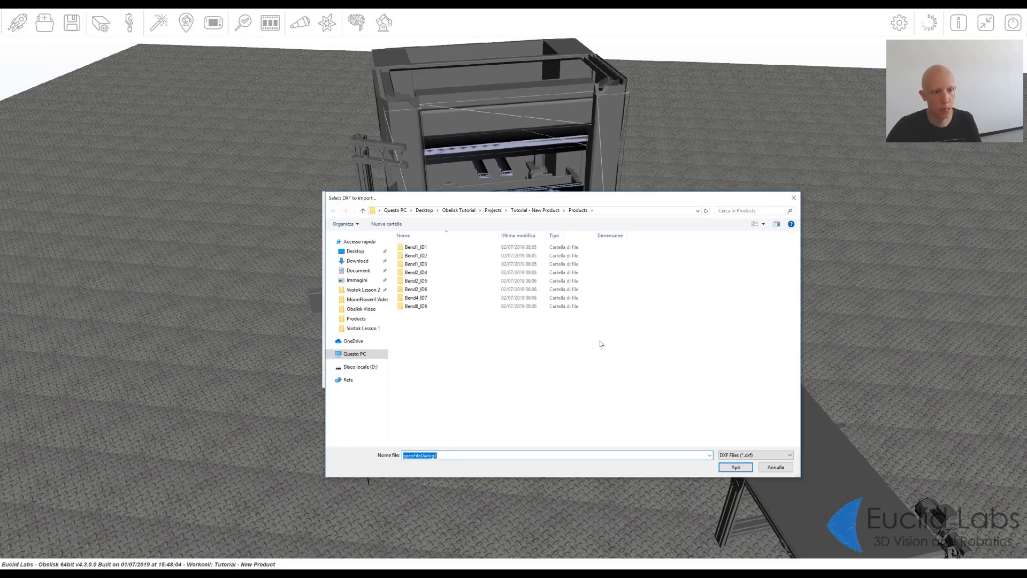
click(742, 456)
click(738, 476)
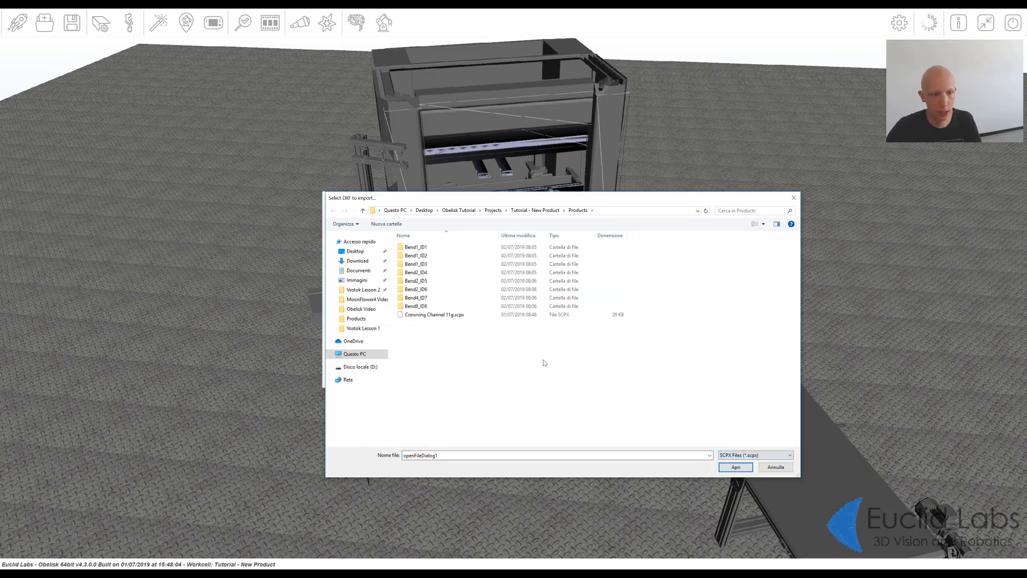
double_click(465, 315)
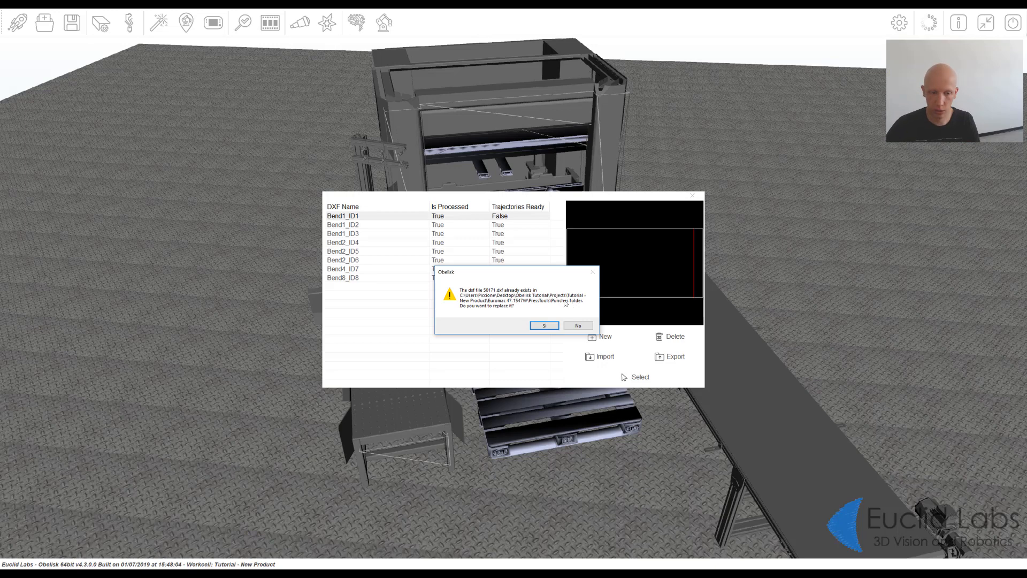
Step: Replace the existing DXF files of the punch, the die and the die holder with the imported ones
click(545, 326)
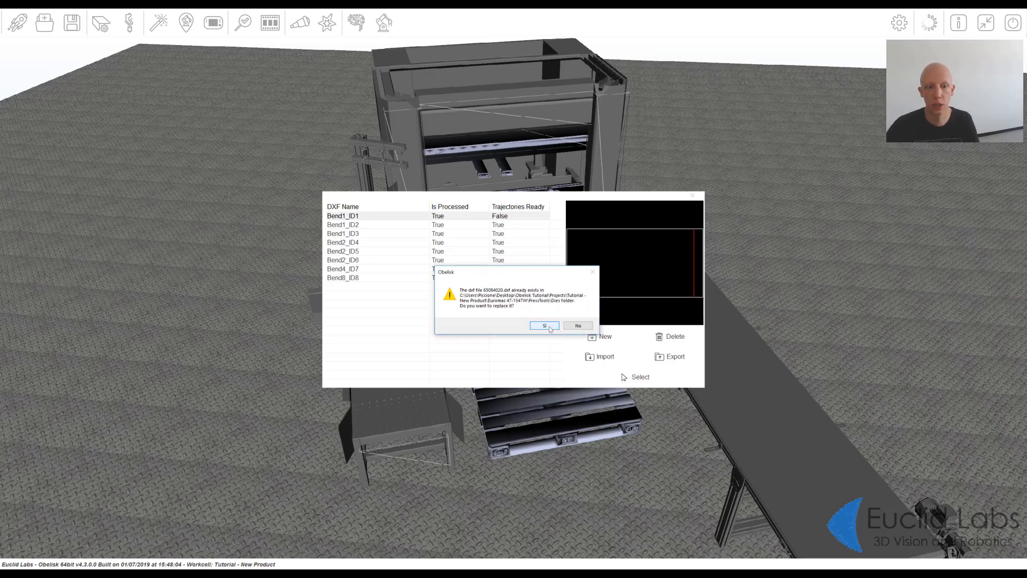
click(549, 328)
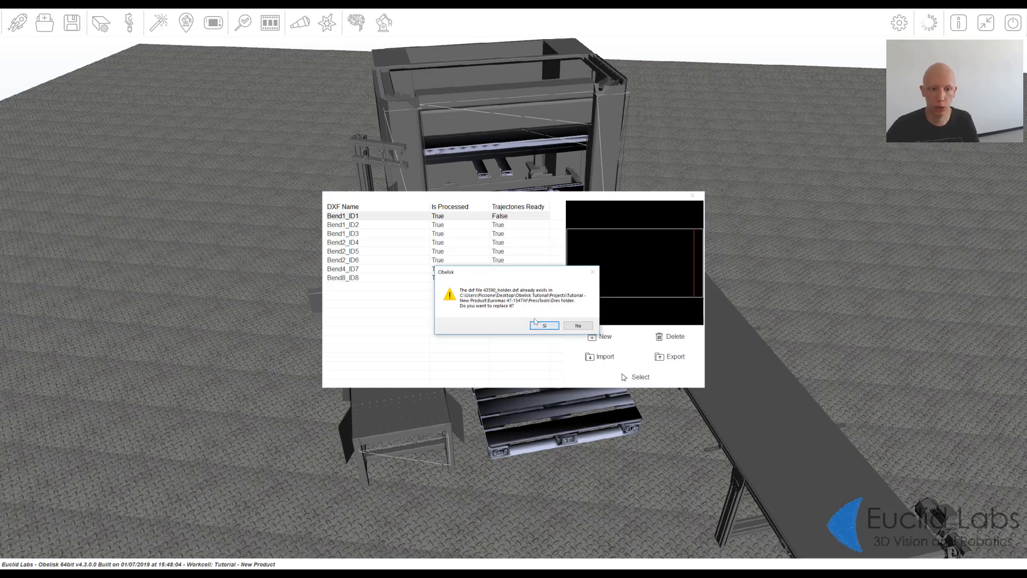
click(540, 327)
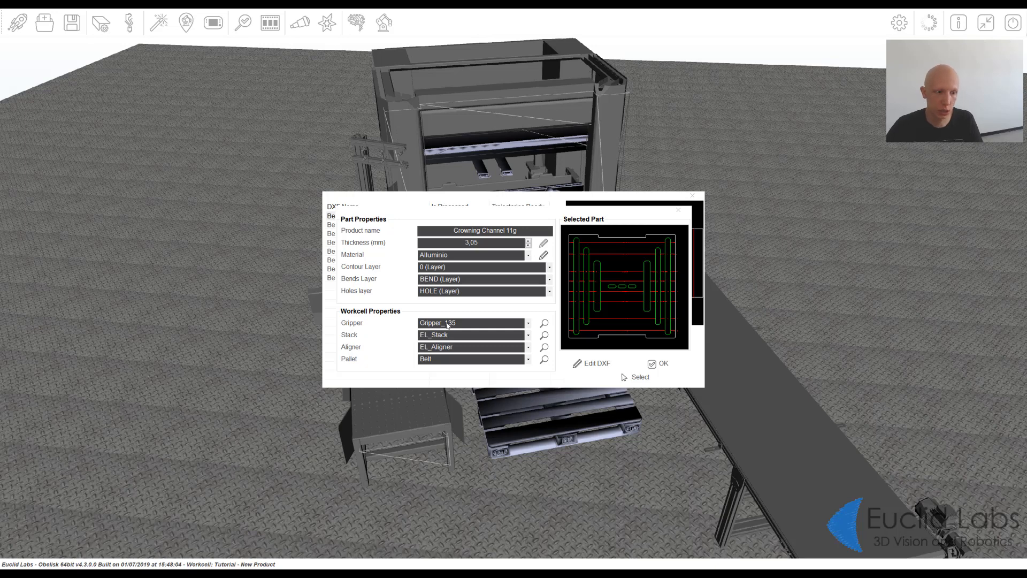
Step: Preview the Gripper_135 model in 3D from several angles, and close the preview
click(544, 324)
scroll(524, 307, up, 5)
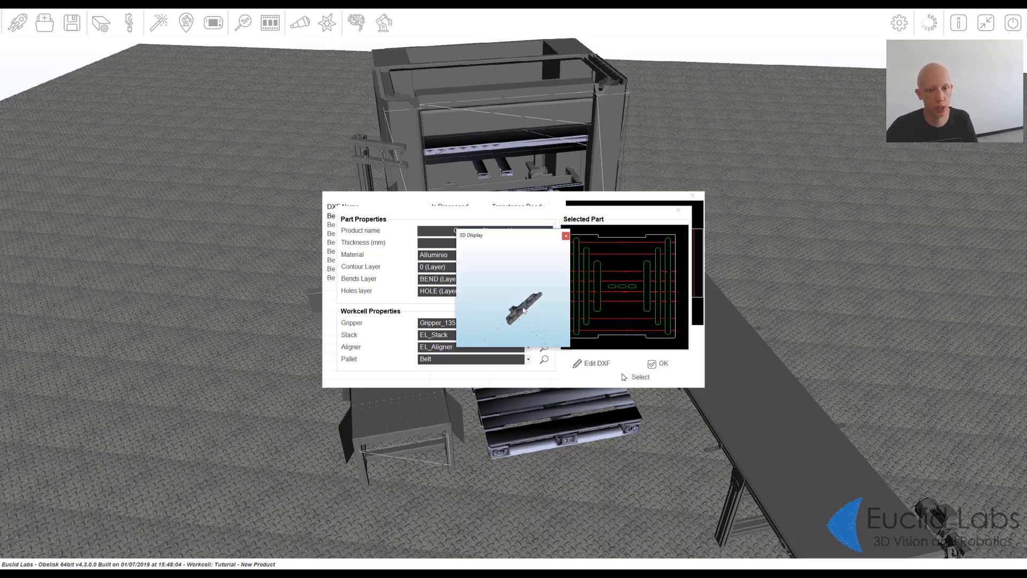
middle_drag(524, 307, 586, 200)
scroll(499, 297, down, 1)
scroll(510, 297, up, 4)
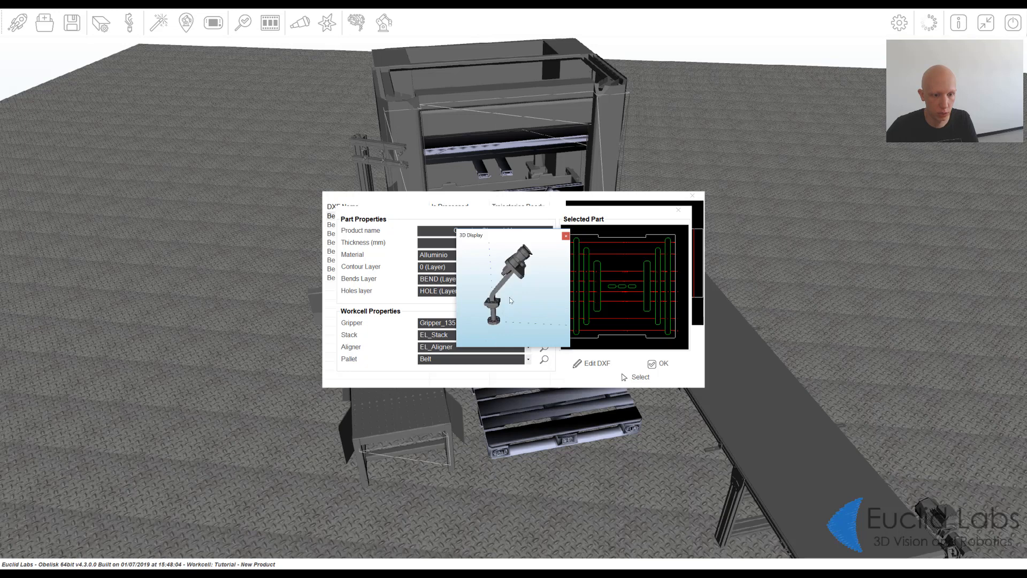
click(566, 236)
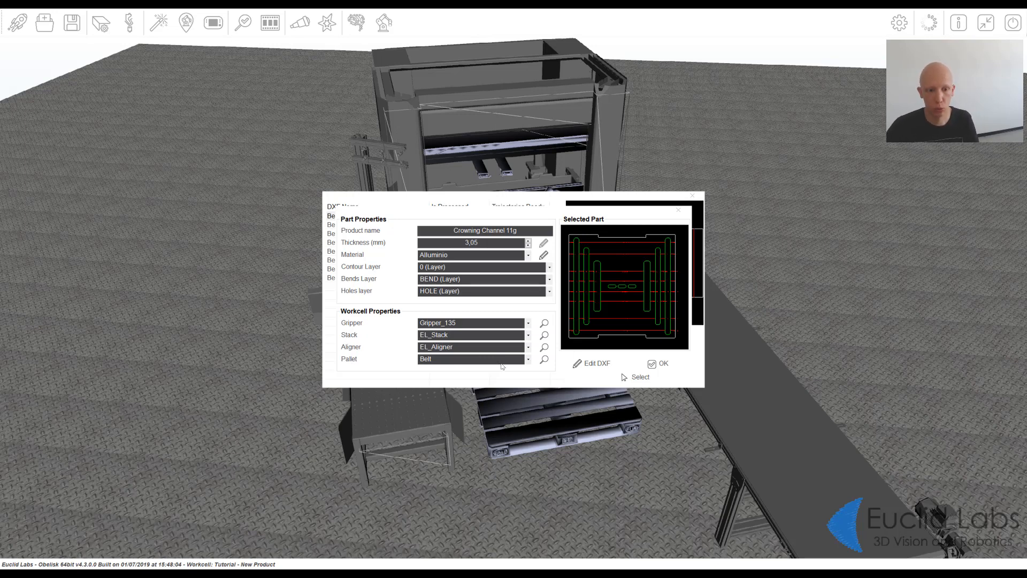
Step: Accept the part and workcell properties of Crowning Channel 11g and open that product in the workcell
click(657, 365)
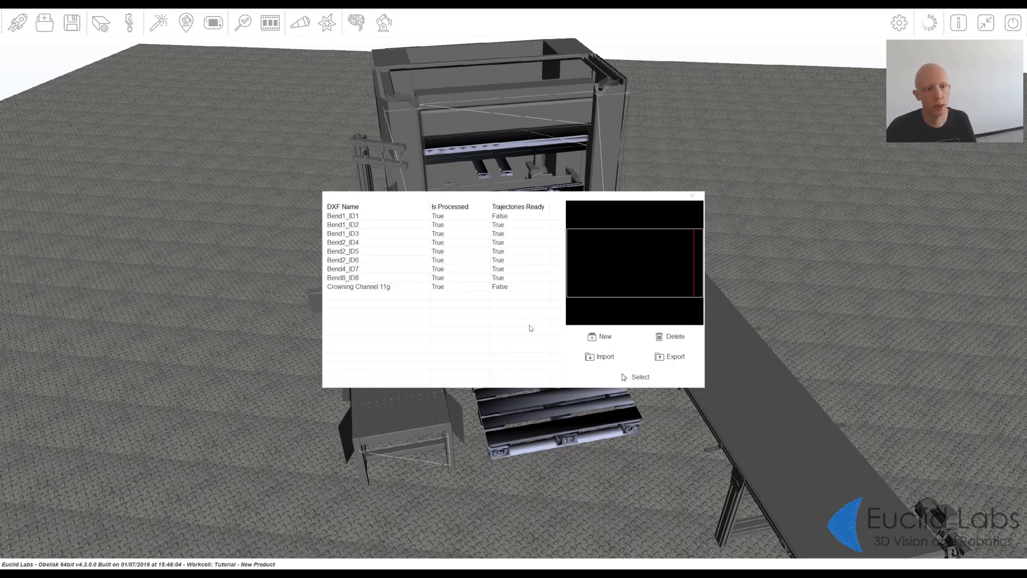
click(363, 290)
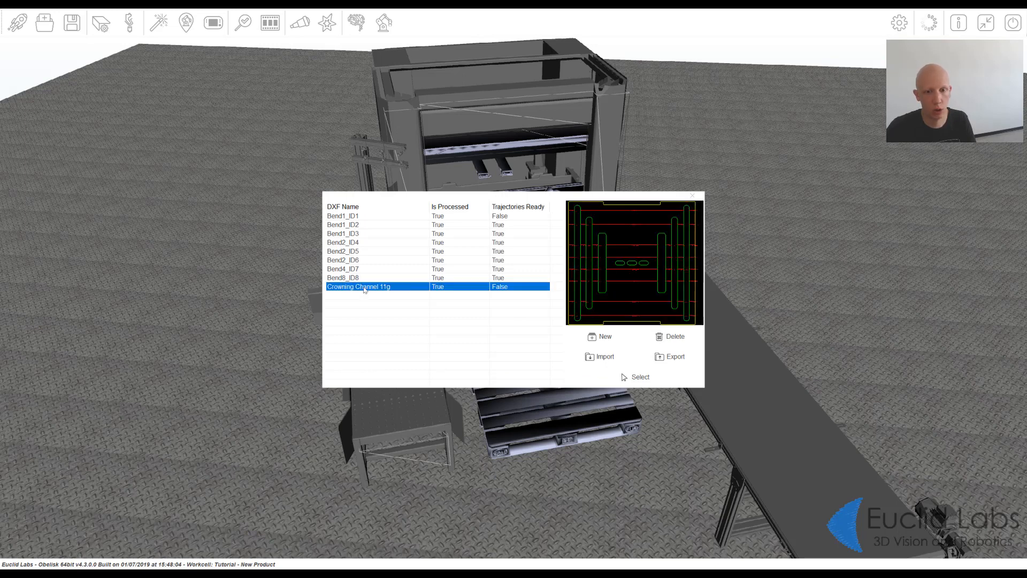
double_click(364, 290)
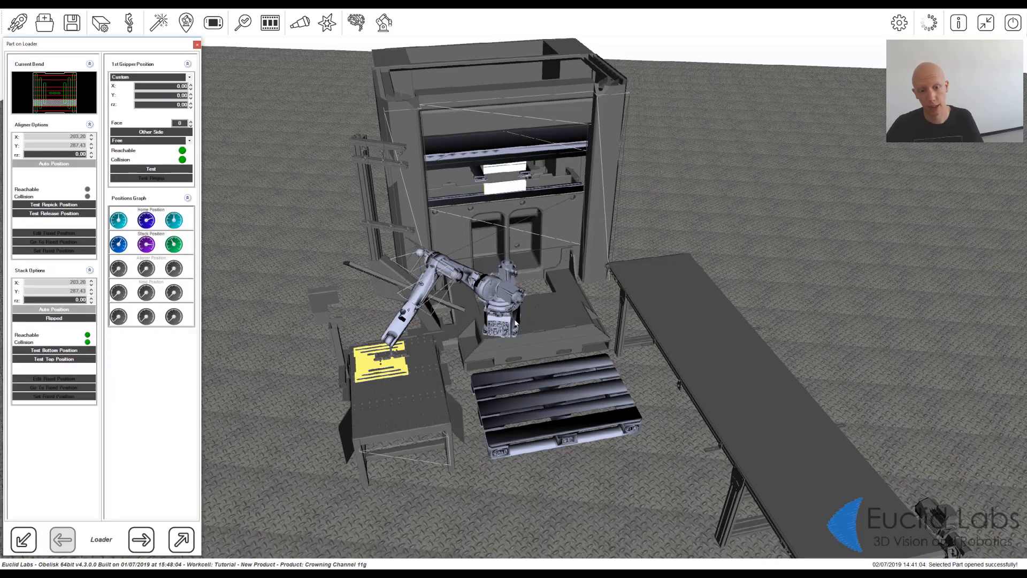
Step: Examine how the robot picks the flat sheet from the stack table in the loader position
mouse_move(506, 328)
middle_down()
mouse_move(610, 259)
mouse_move(495, 316)
mouse_move(539, 295)
mouse_move(527, 326)
mouse_move(491, 315)
middle_up()
scroll(539, 295, up, 2)
scroll(526, 325, up, 2)
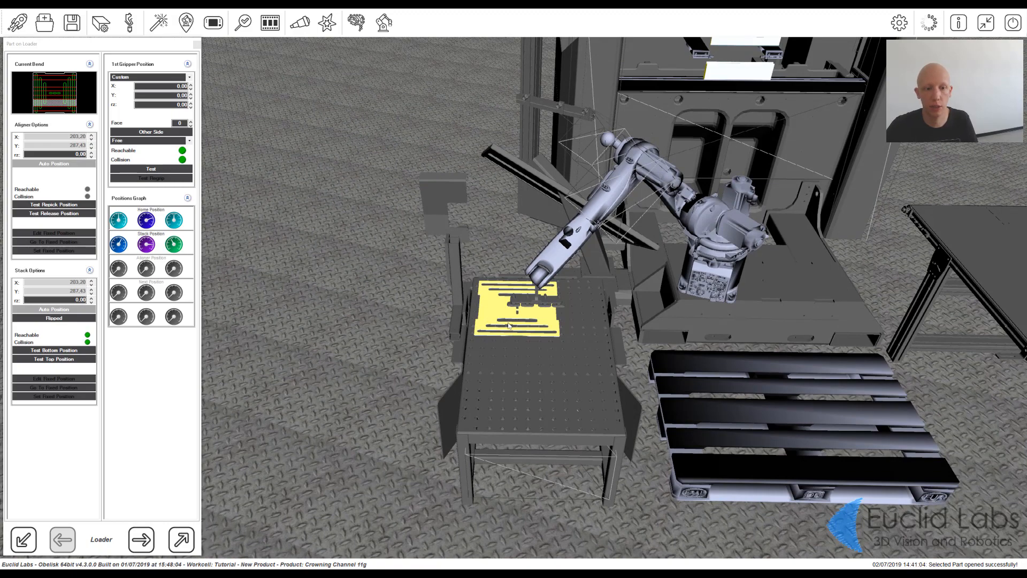
scroll(511, 326, up, 1)
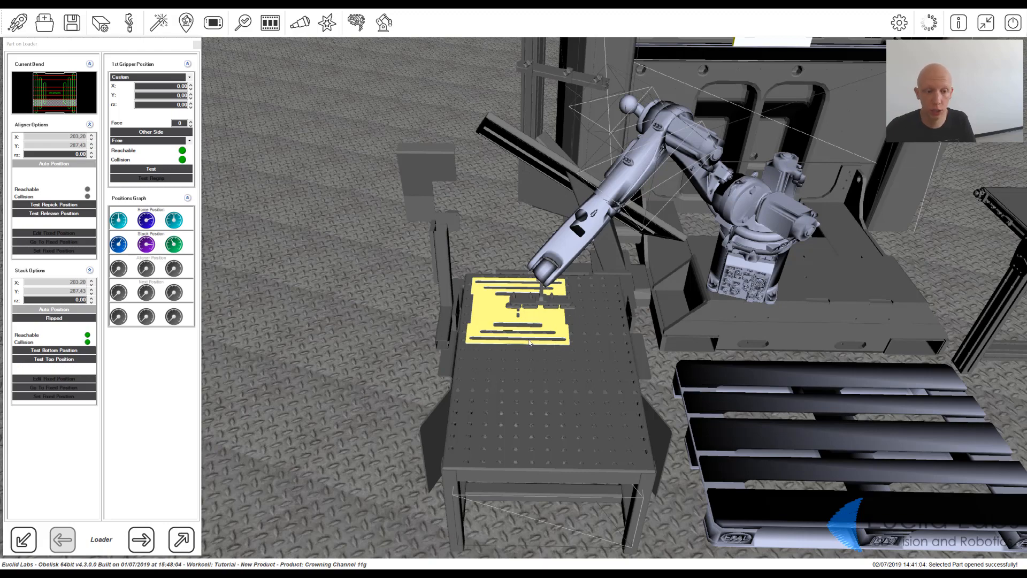
middle_drag(566, 331, 405, 424)
middle_drag(505, 311, 563, 242)
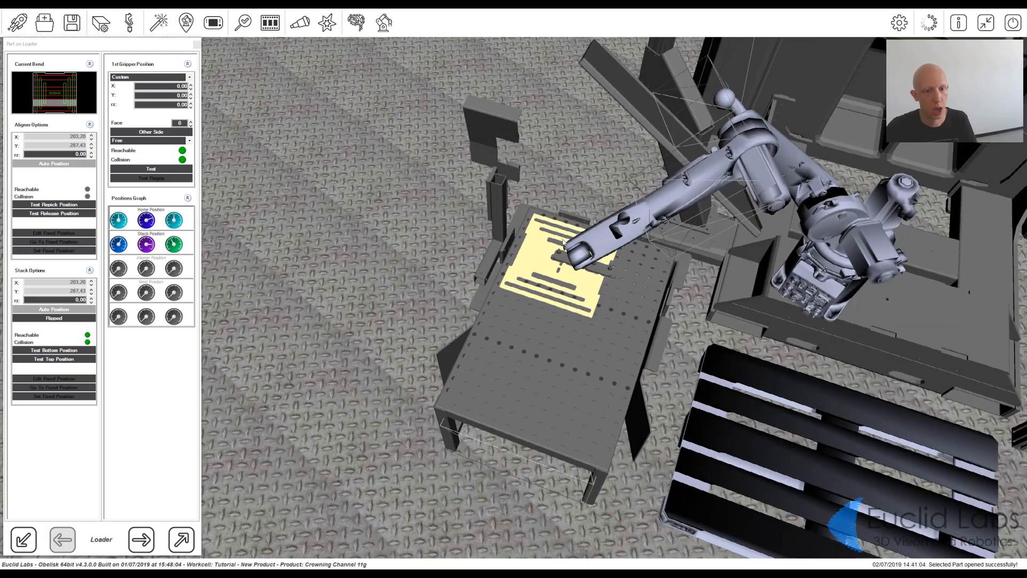
Step: Go to bend 1 and set its first gripper position to Custom with an rz rotation of -90
click(146, 537)
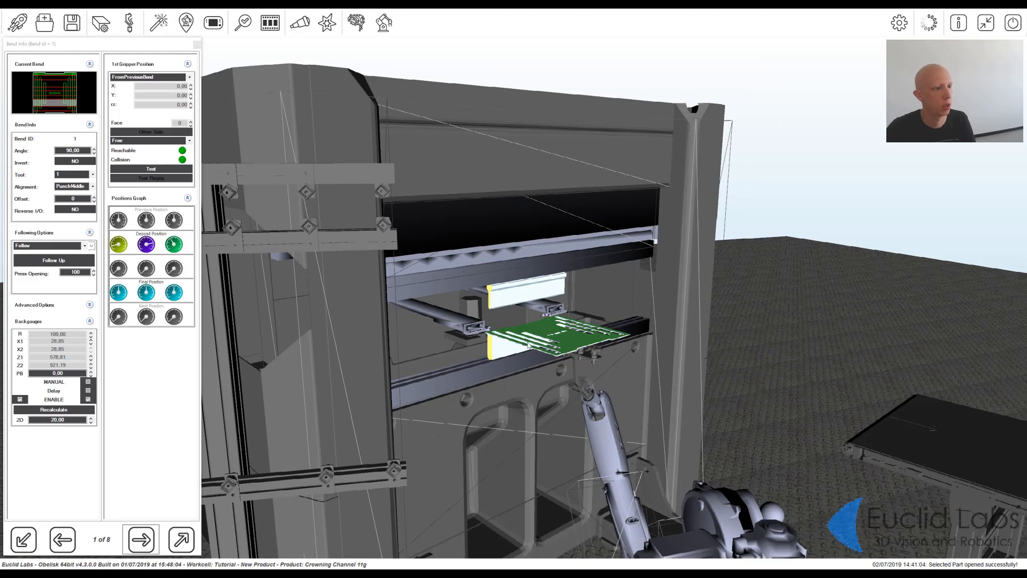
click(158, 80)
click(133, 85)
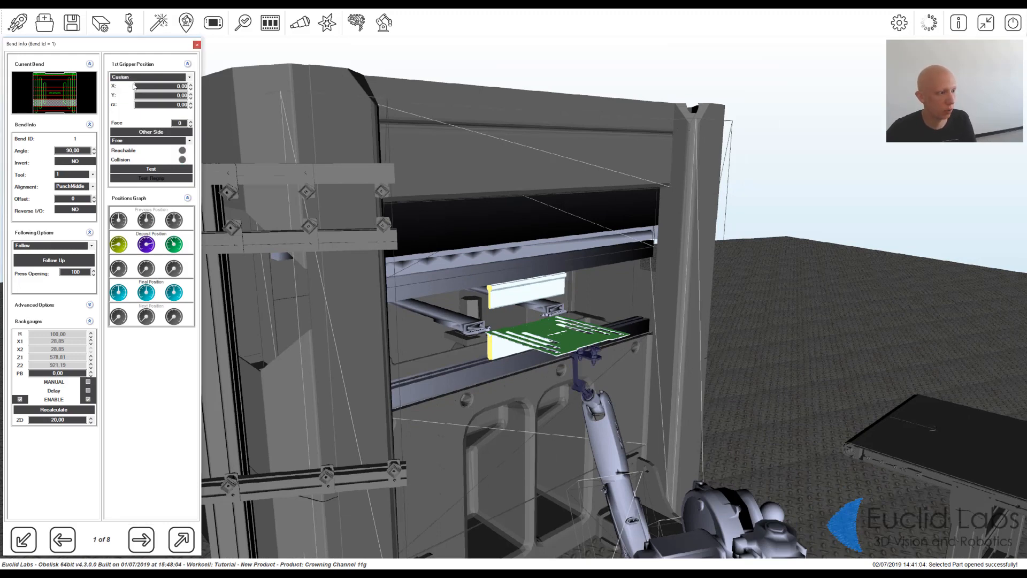
click(153, 104)
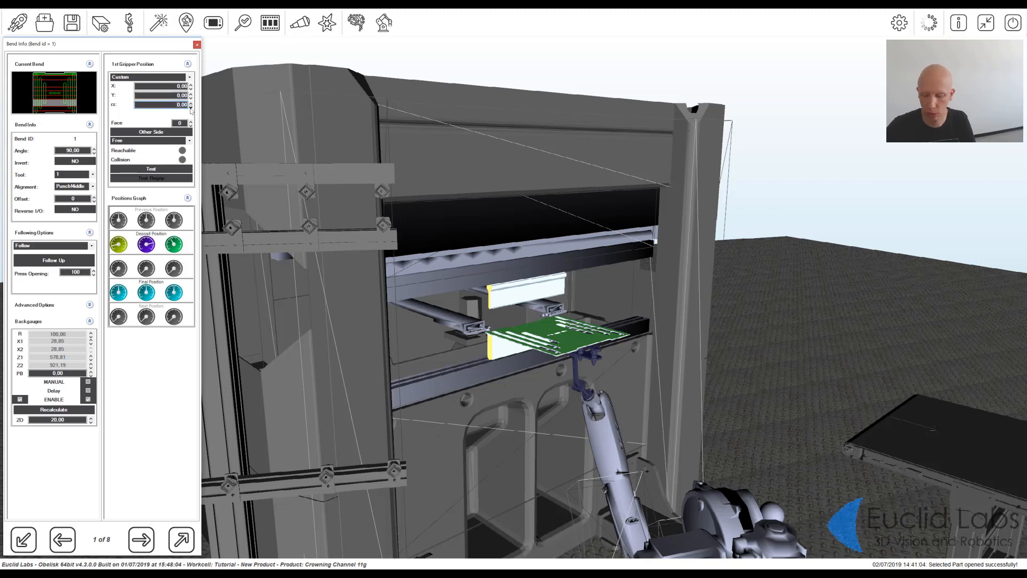
click(191, 107)
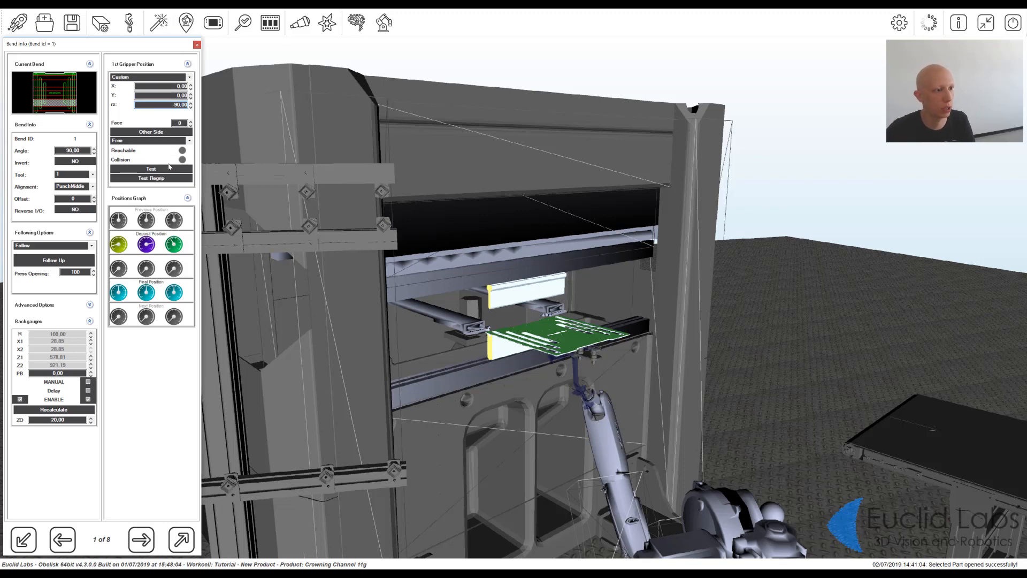
Step: Test the robot's reach and collisions for the gripper position at bend 1, and inspect the grip under the sheet
click(151, 169)
scroll(645, 318, up, 3)
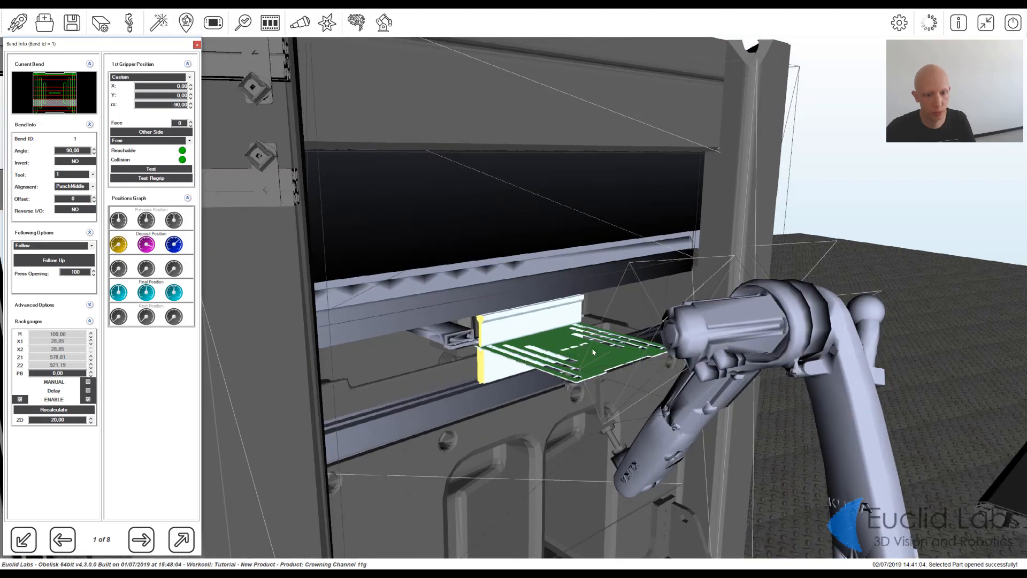
middle_drag(644, 317, 414, 144)
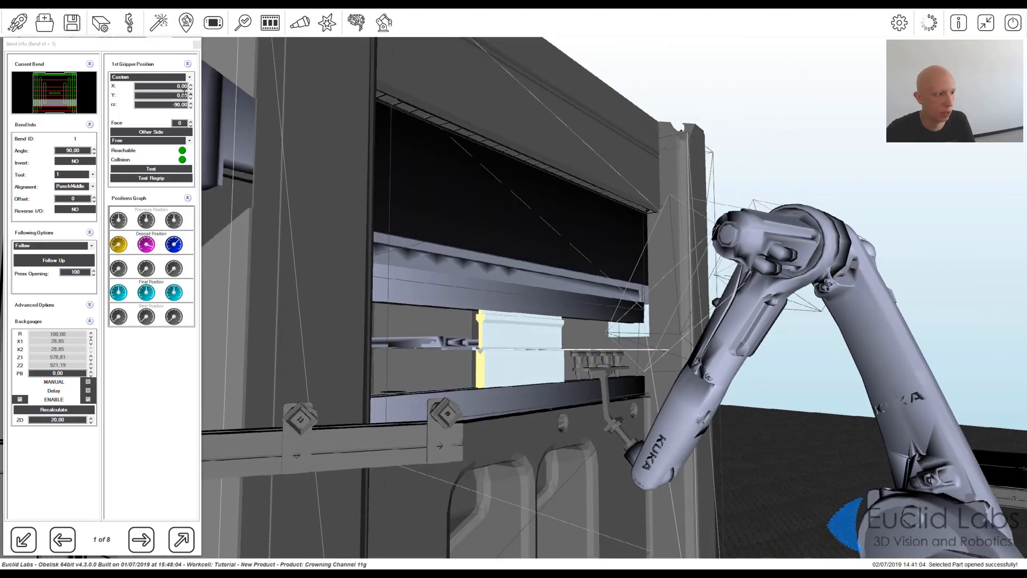
Step: Set the Y offset of bend 1's first gripper position to -20, test it and inspect the grip
click(166, 97)
scroll(166, 96, down, 2)
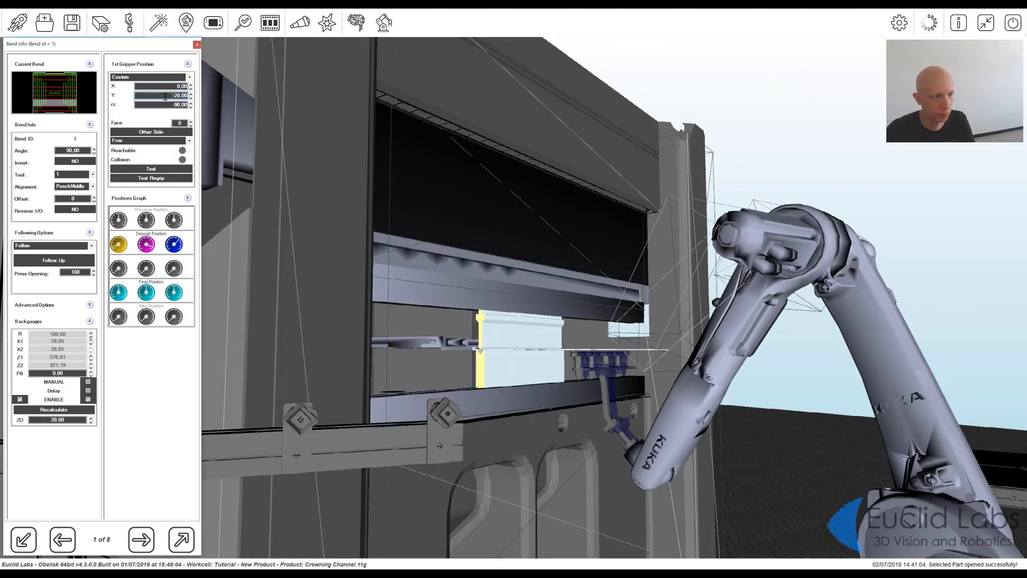
click(151, 169)
scroll(559, 318, up, 3)
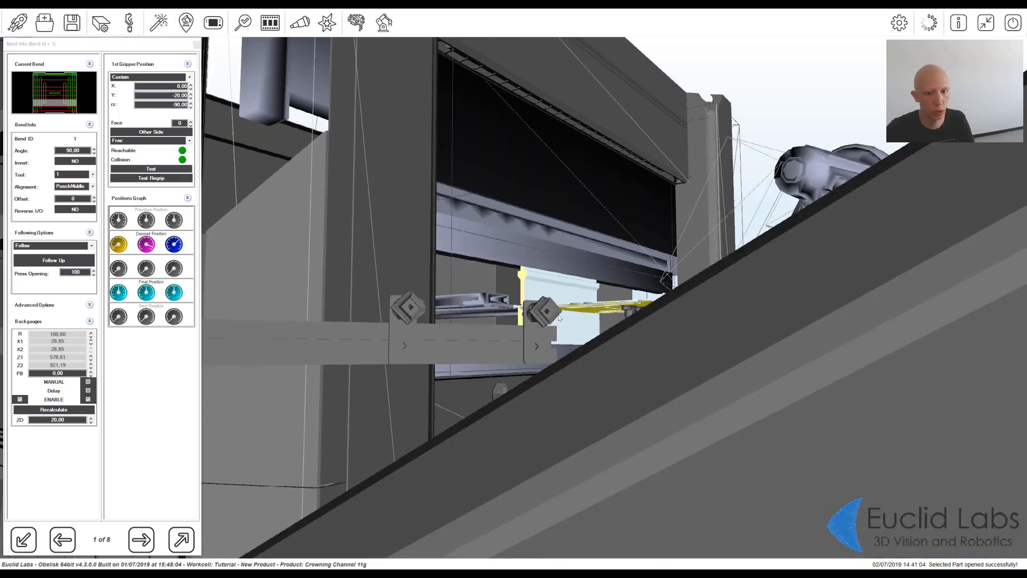
scroll(559, 318, down, 3)
middle_drag(612, 305, 535, 370)
scroll(563, 354, down, 4)
Step: Go back to the loader position and test the robot picking the sheet from the stack
click(63, 539)
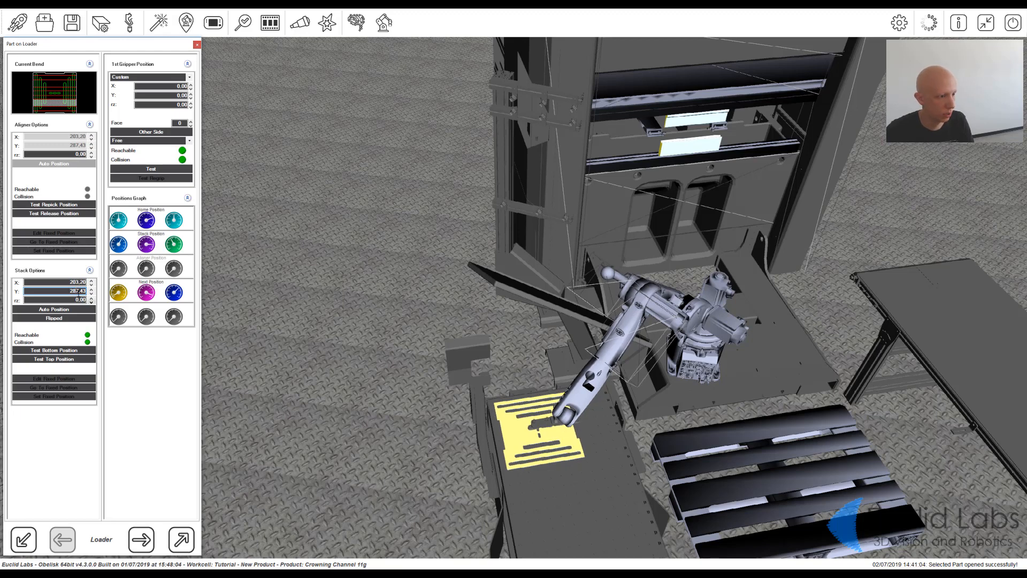
scroll(70, 290, down, 1)
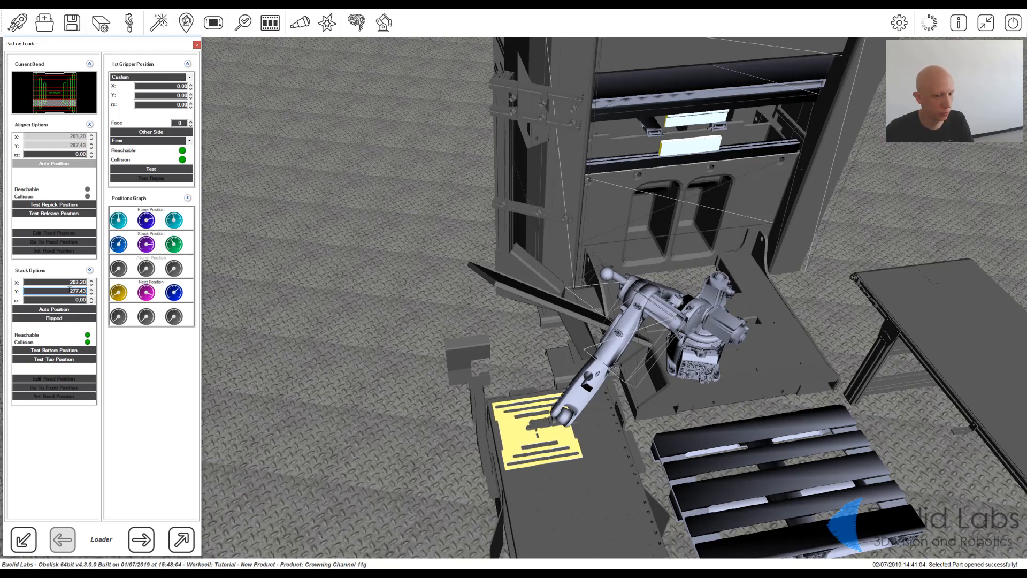
scroll(70, 291, up, 1)
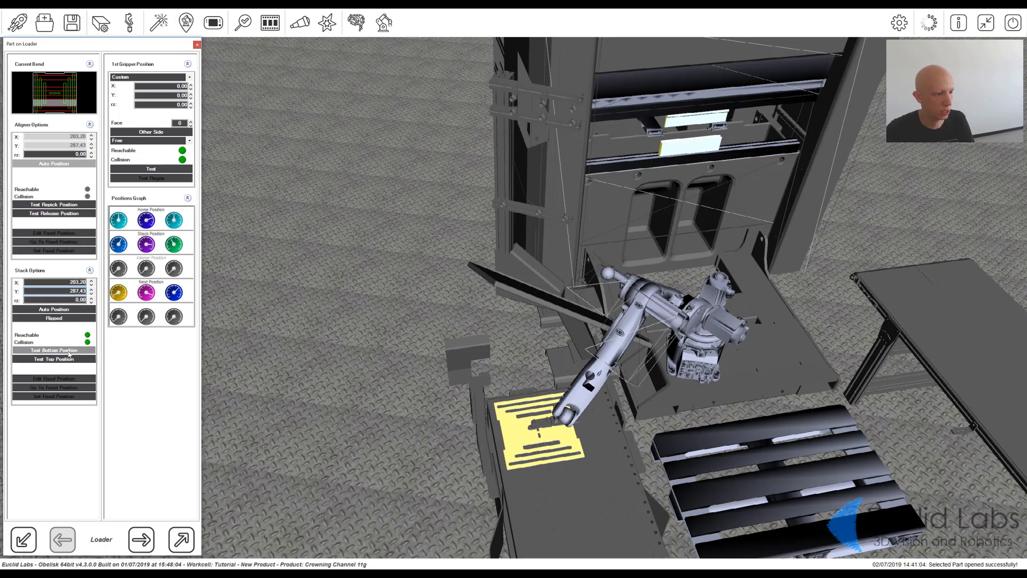
click(69, 351)
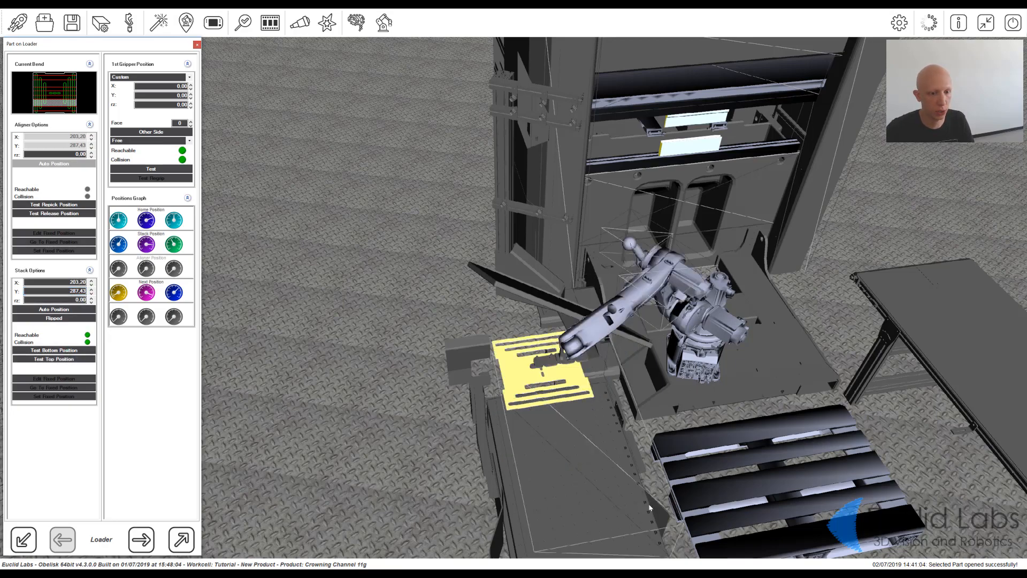
Step: Test the repick position on the aligner table and examine how the sheet lies there
middle_drag(649, 507, 480, 436)
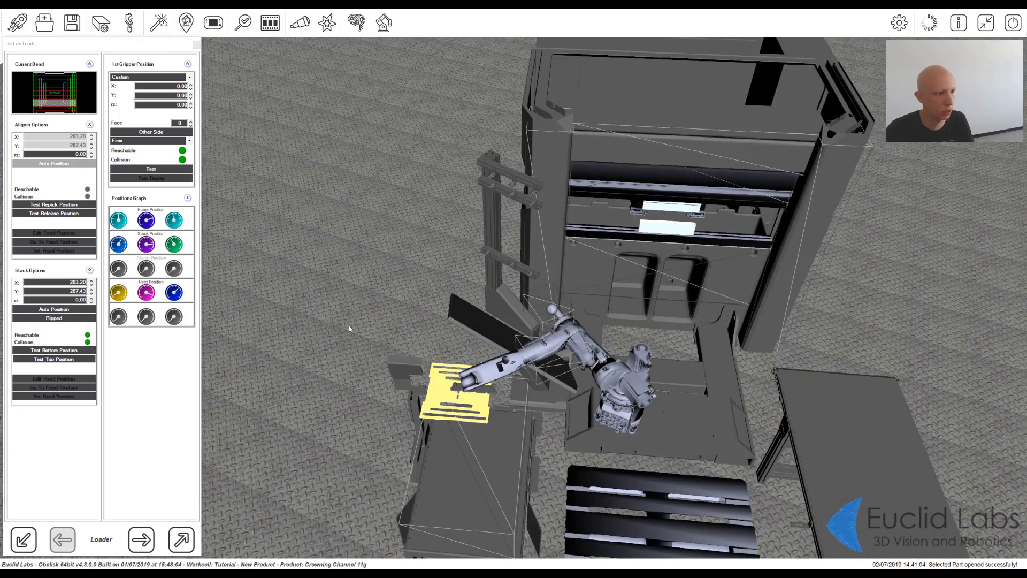
click(63, 206)
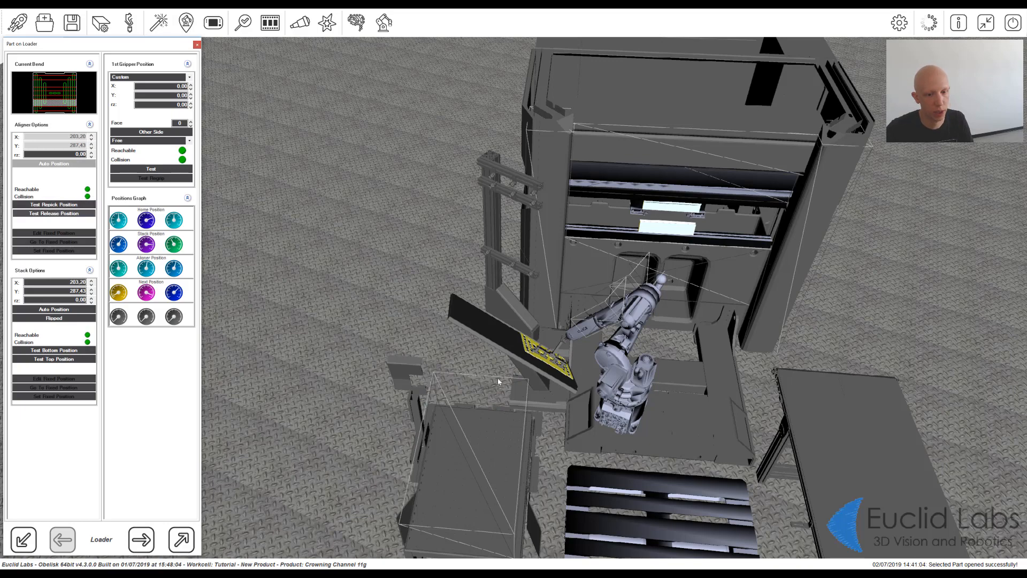
scroll(510, 390, up, 5)
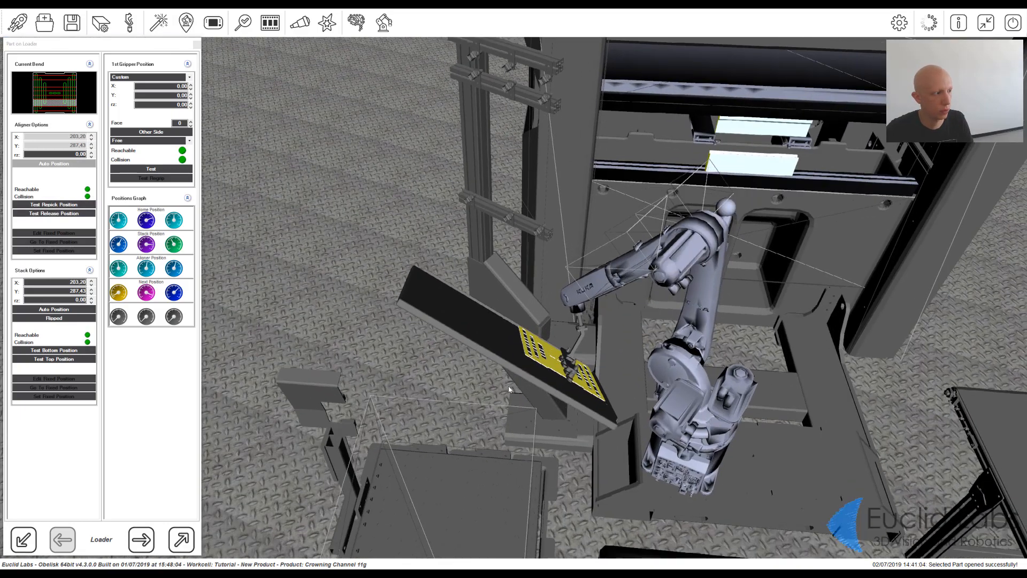
middle_drag(509, 390, 492, 384)
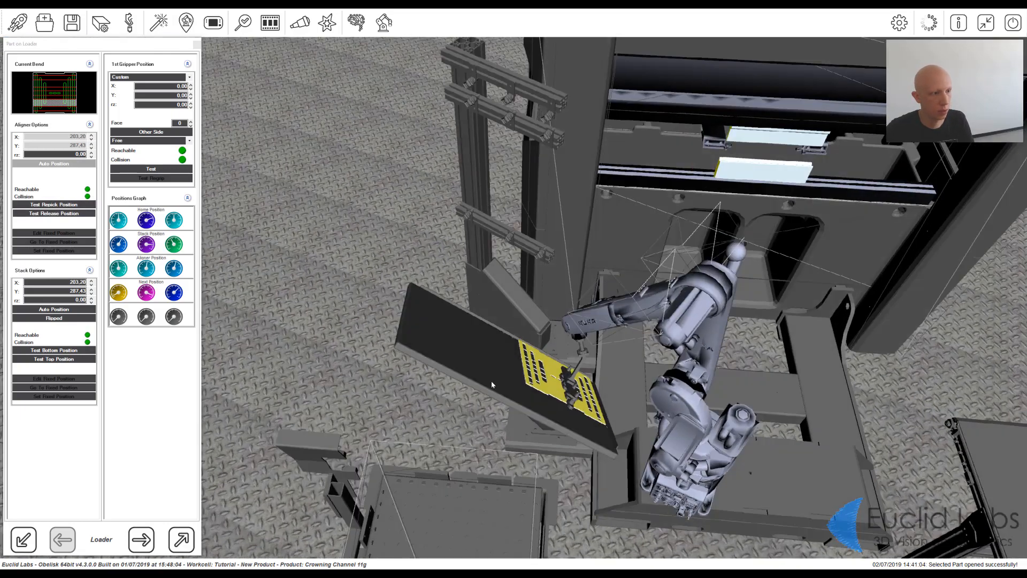
Step: Set the aligner rz rotation of the sheet to 90
click(80, 154)
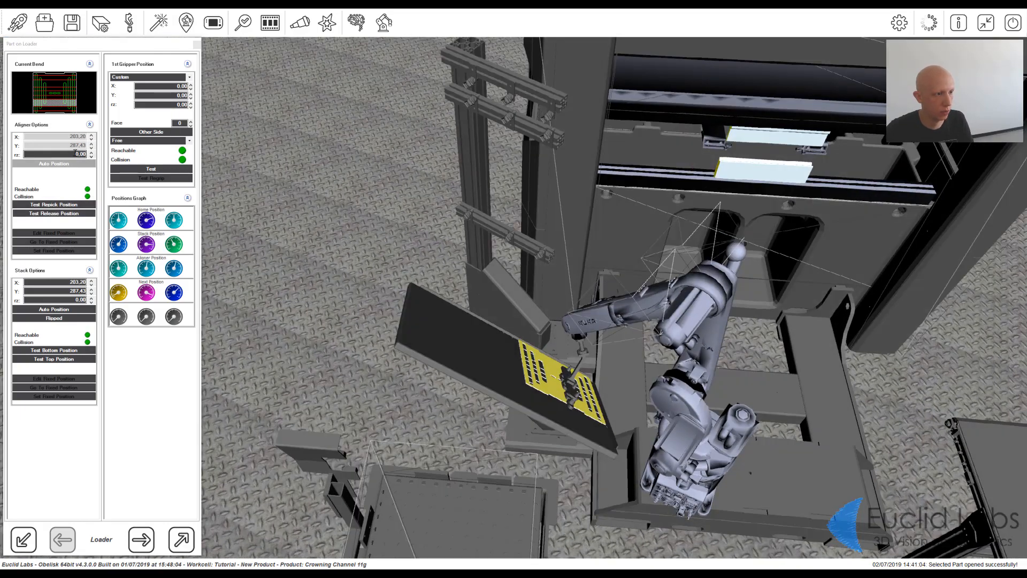
text(90)
key(Return)
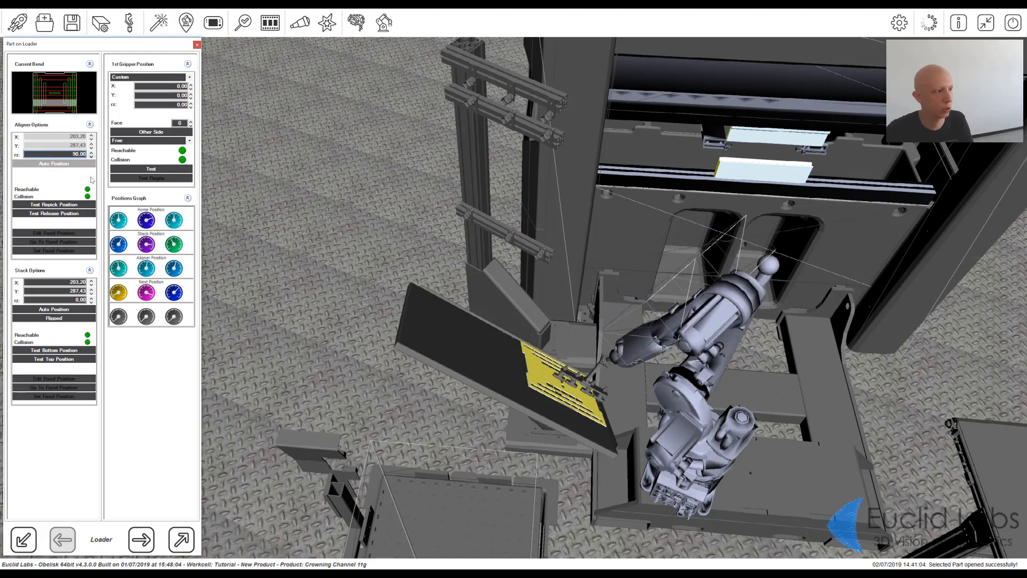
Step: Switch off automatic aligner positioning and set the sheet's aligner X position to 103.20
click(68, 164)
click(61, 136)
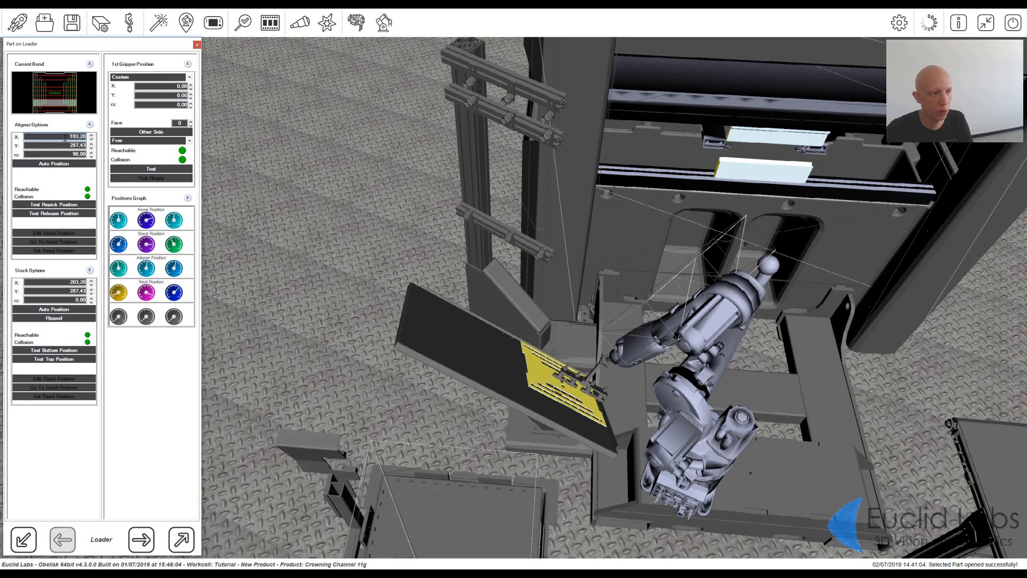
scroll(61, 136, down, 1)
scroll(61, 135, down, 5)
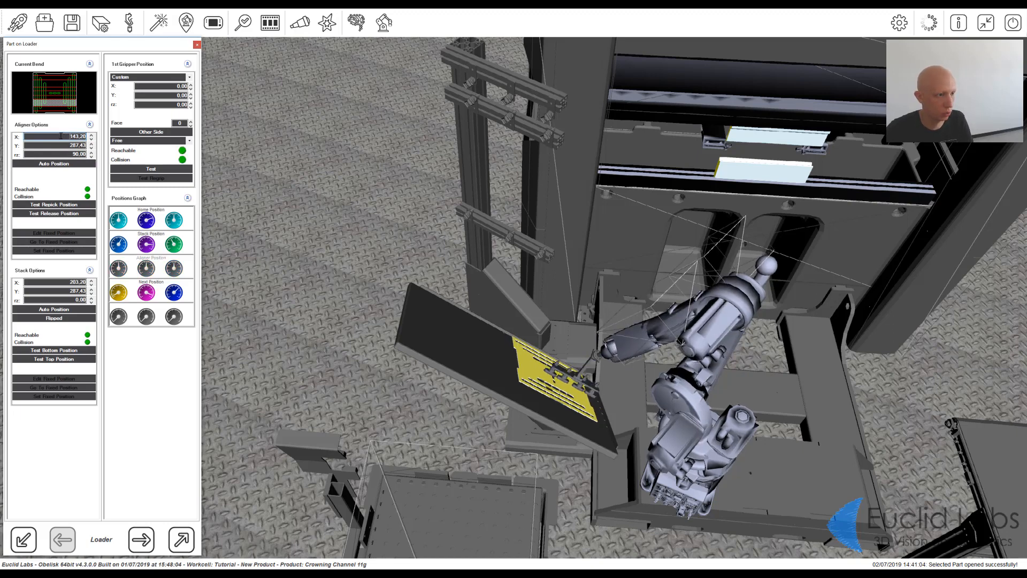
scroll(61, 136, down, 1)
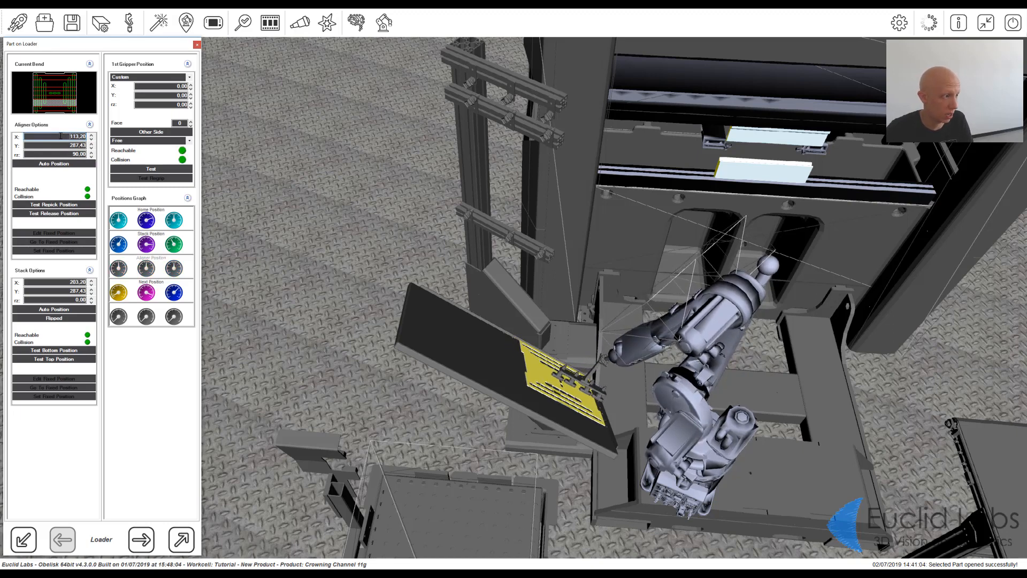
Step: Set the sheet's aligner Y position to 205.43
click(60, 145)
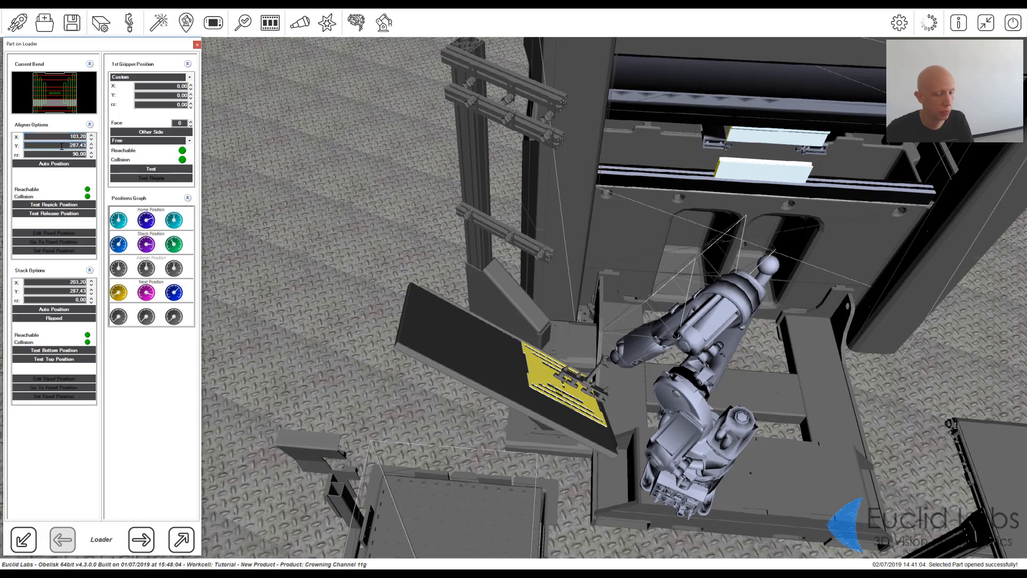
scroll(61, 146, down, 2)
scroll(60, 145, down, 4)
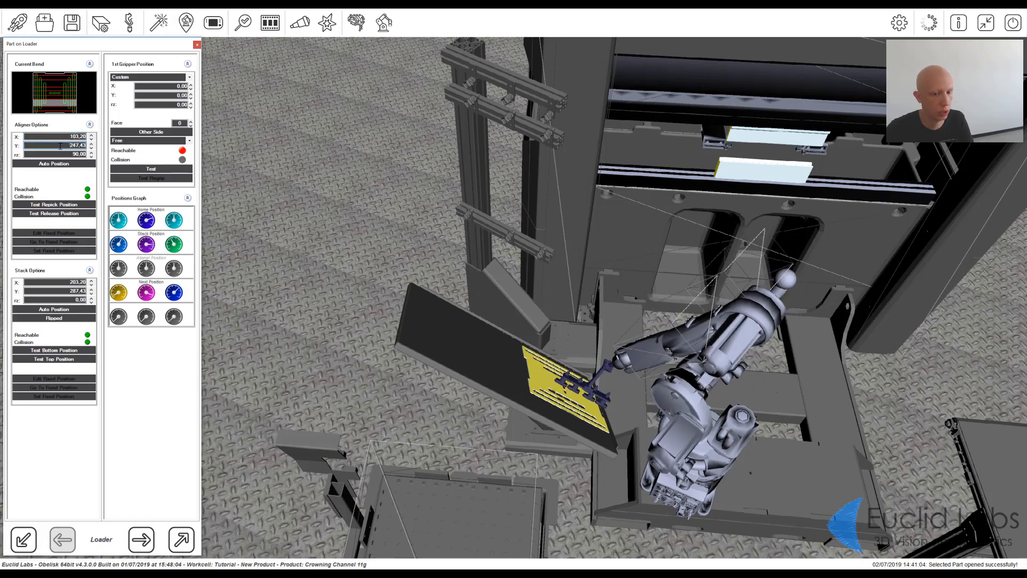
scroll(61, 145, down, 1)
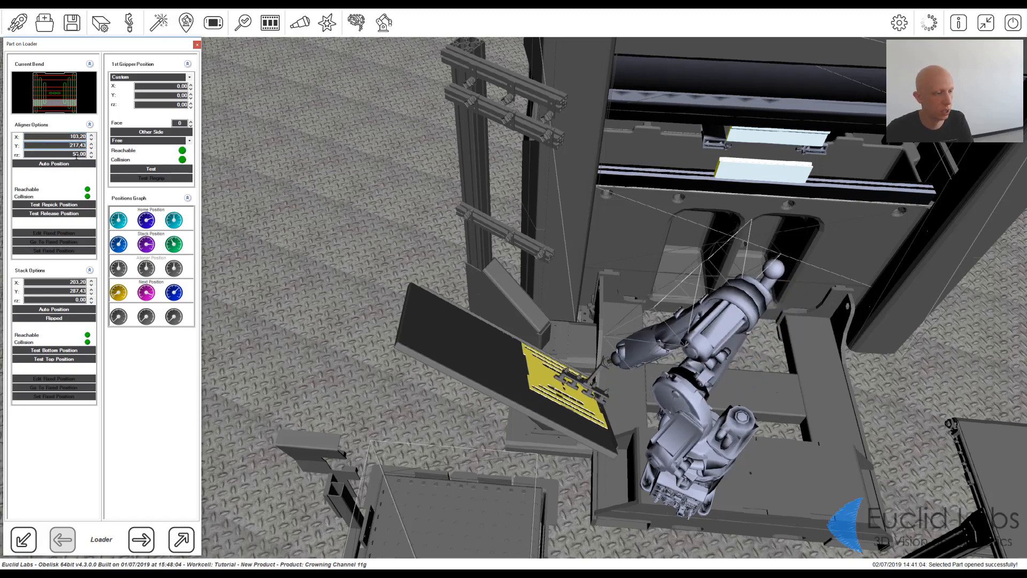
scroll(70, 145, down, 1)
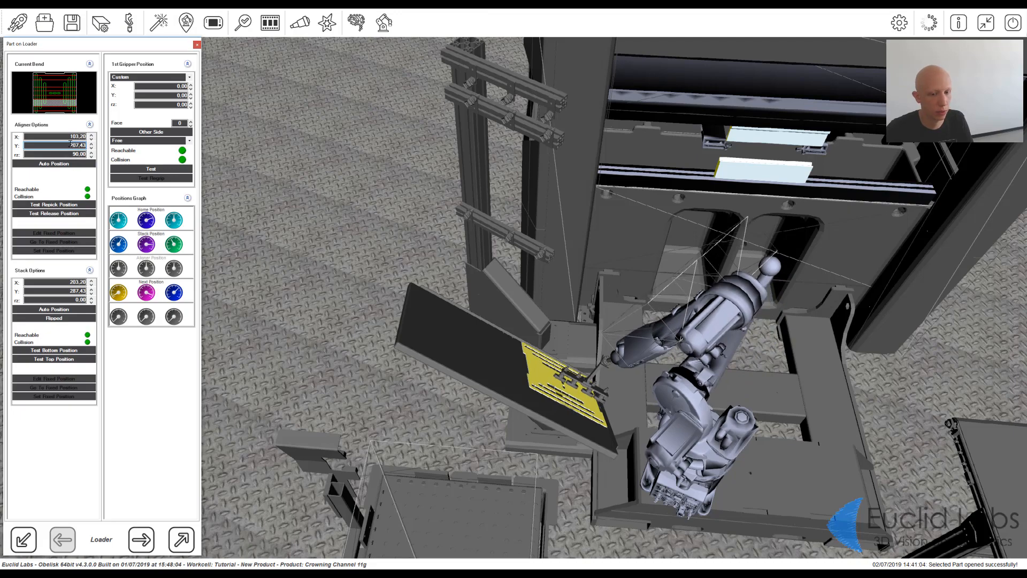
scroll(71, 145, down, 1)
Step: Test the aligner release position and examine the gripper on the sheet
middle_drag(498, 378, 482, 355)
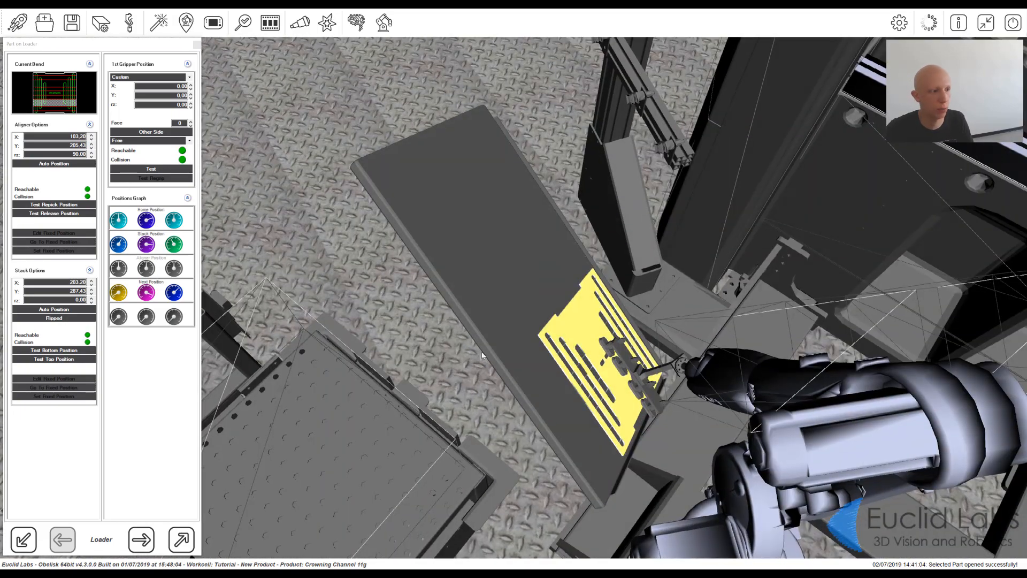
click(60, 214)
click(61, 215)
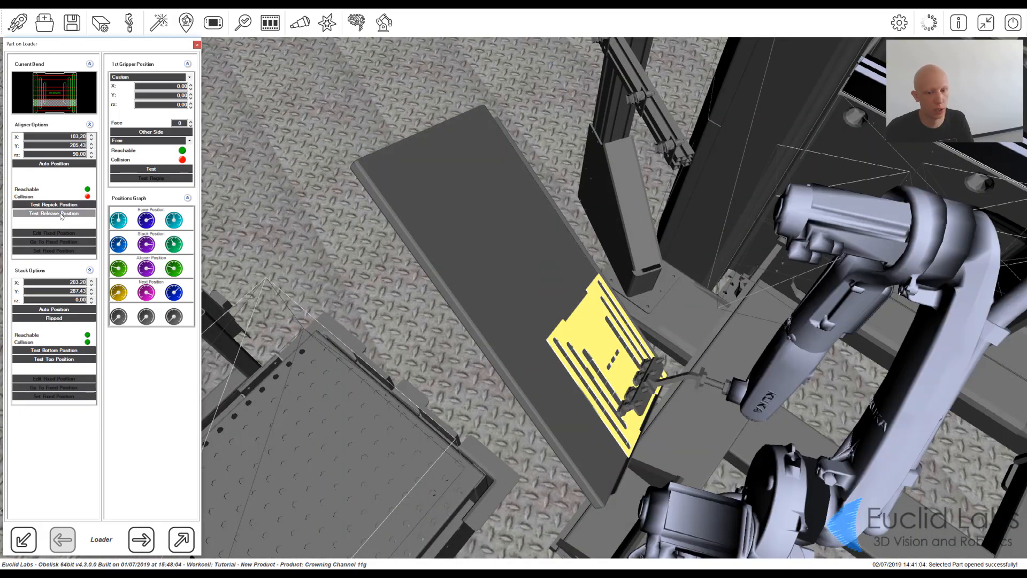
scroll(484, 341, down, 3)
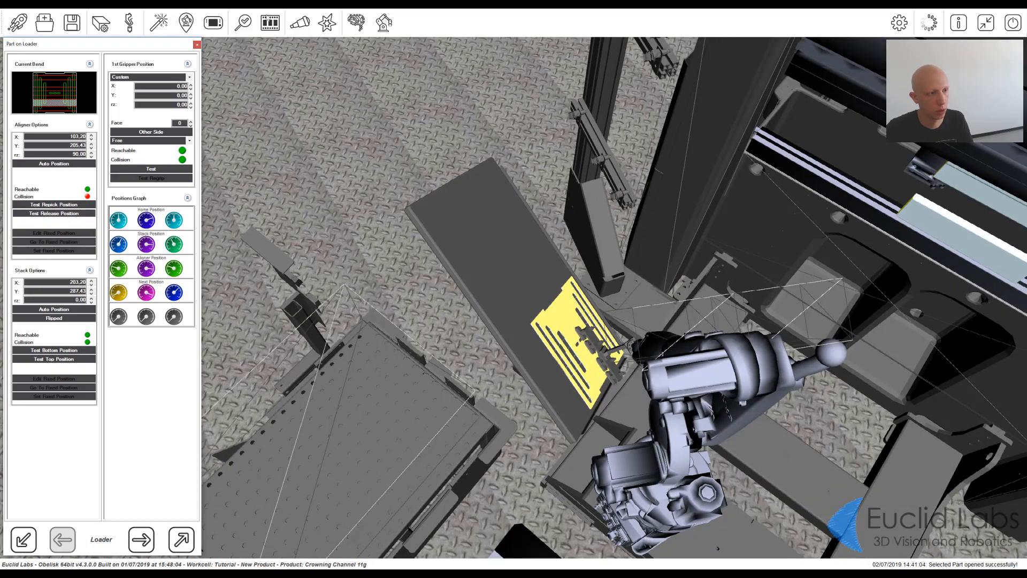
Step: Set the loader's first gripper position to FromNextBend and test the aligner release position with it
click(140, 77)
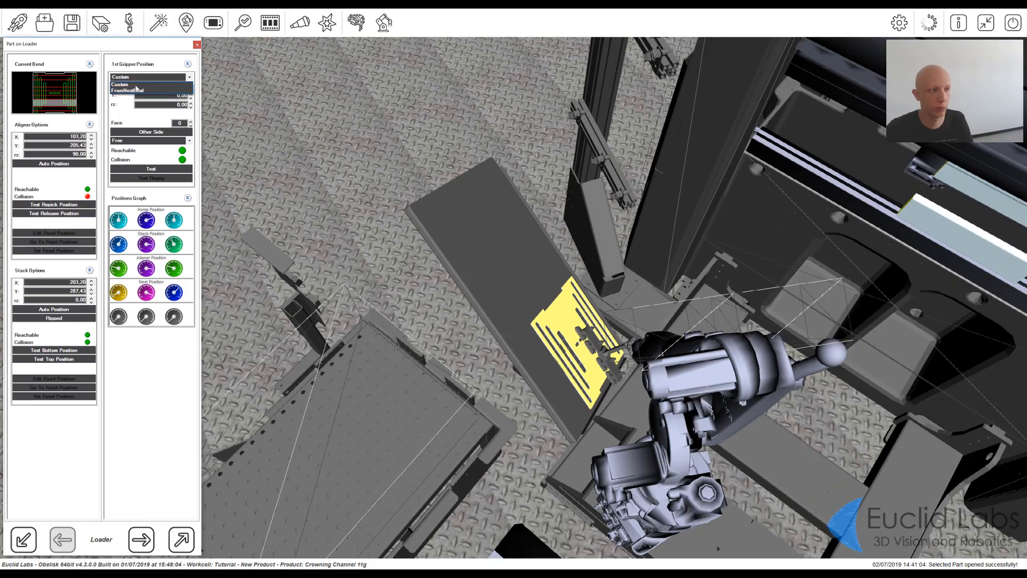
click(128, 90)
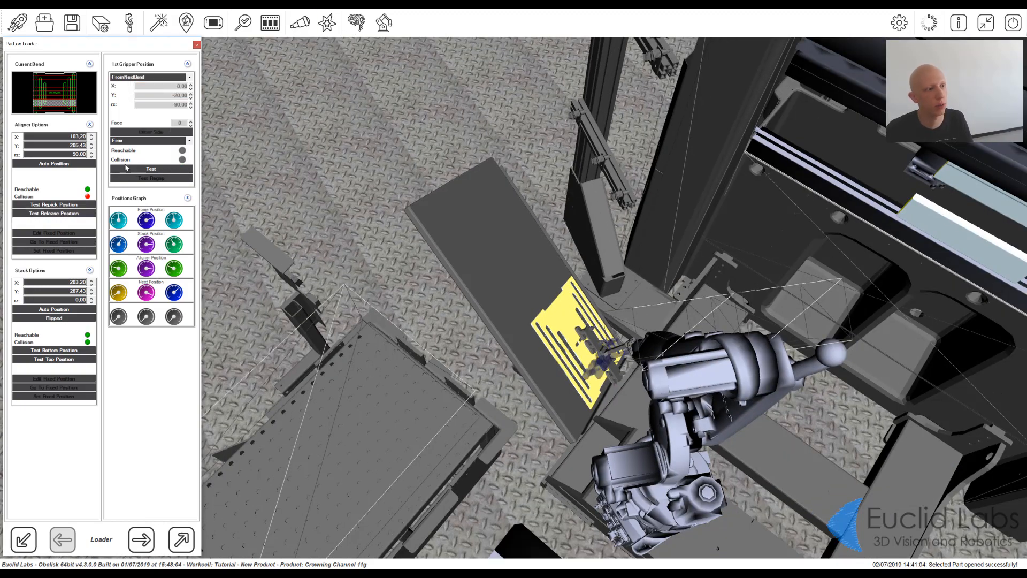
click(69, 214)
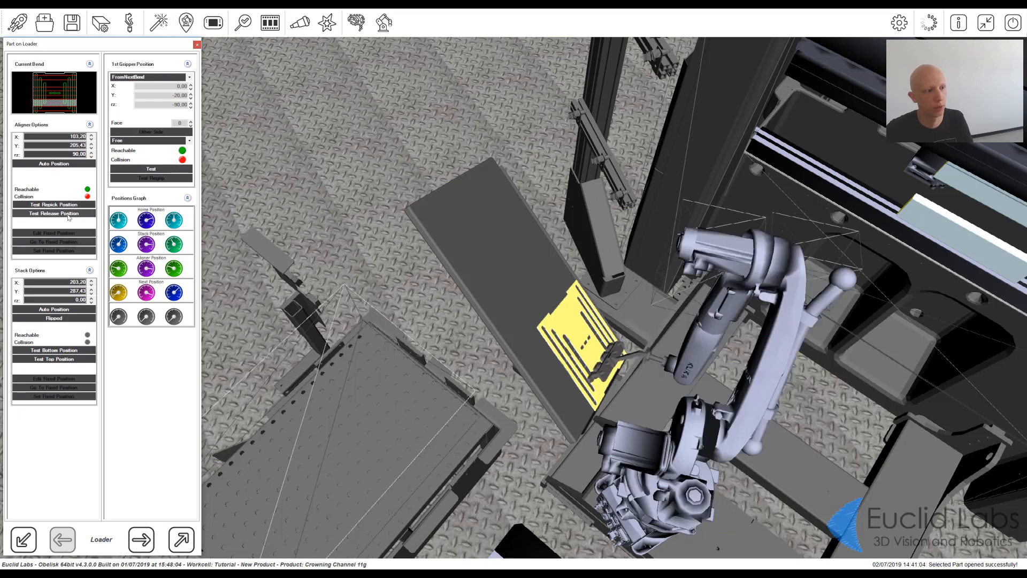
click(68, 214)
middle_drag(476, 348, 508, 299)
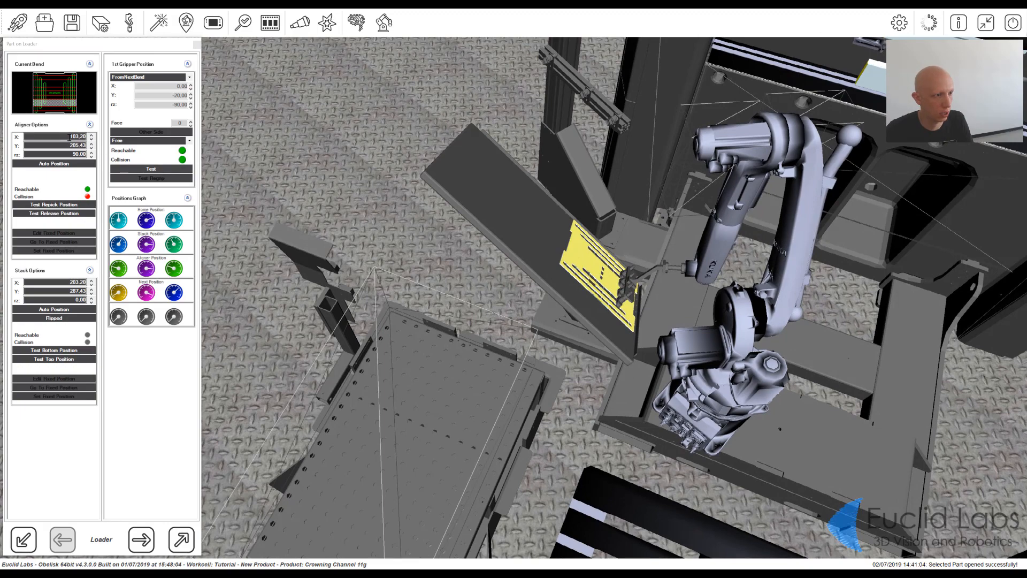
Step: Switch automatic aligner positioning back on, and test the aligner repick and release positions and the stack's bottom and top positions
click(71, 163)
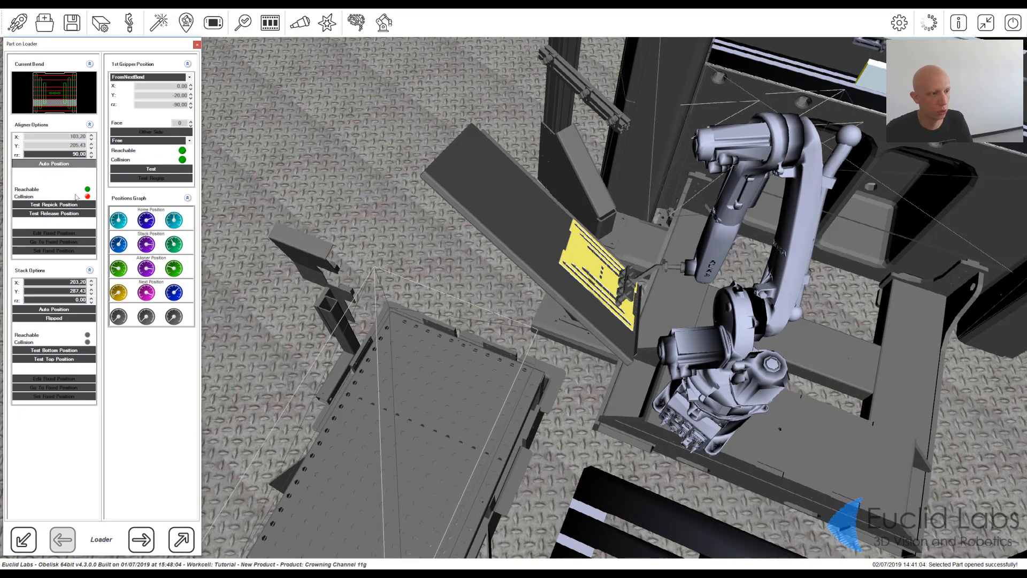
click(68, 205)
click(64, 213)
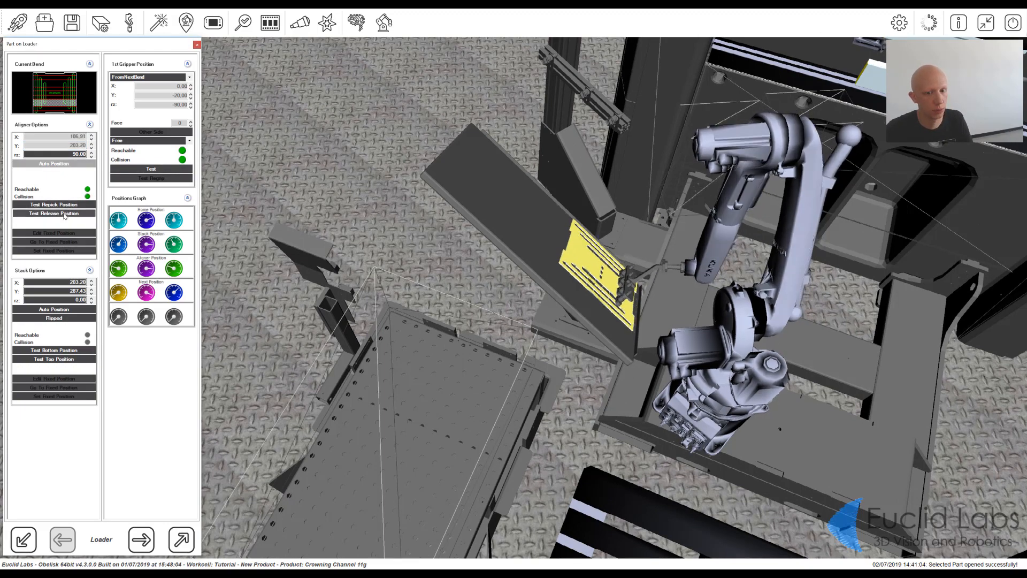
click(56, 350)
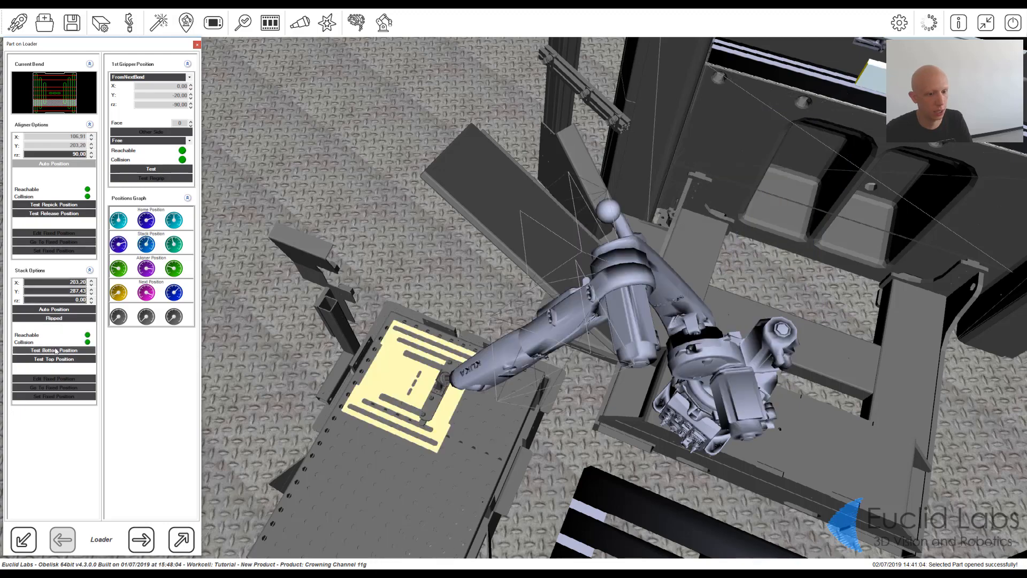
click(56, 359)
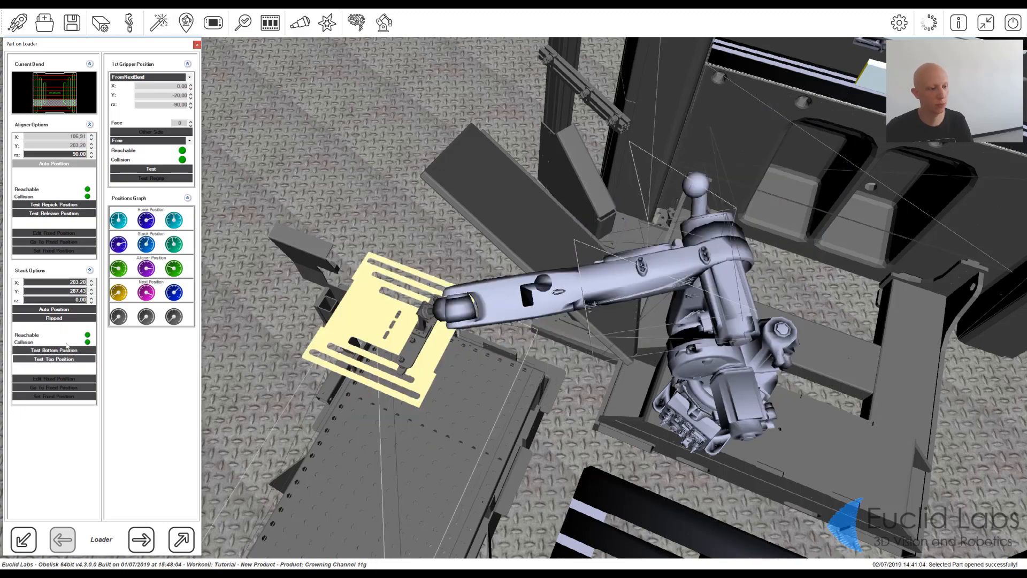
Step: Go to bend 1, run the check on it, and continue to bend 2
click(141, 539)
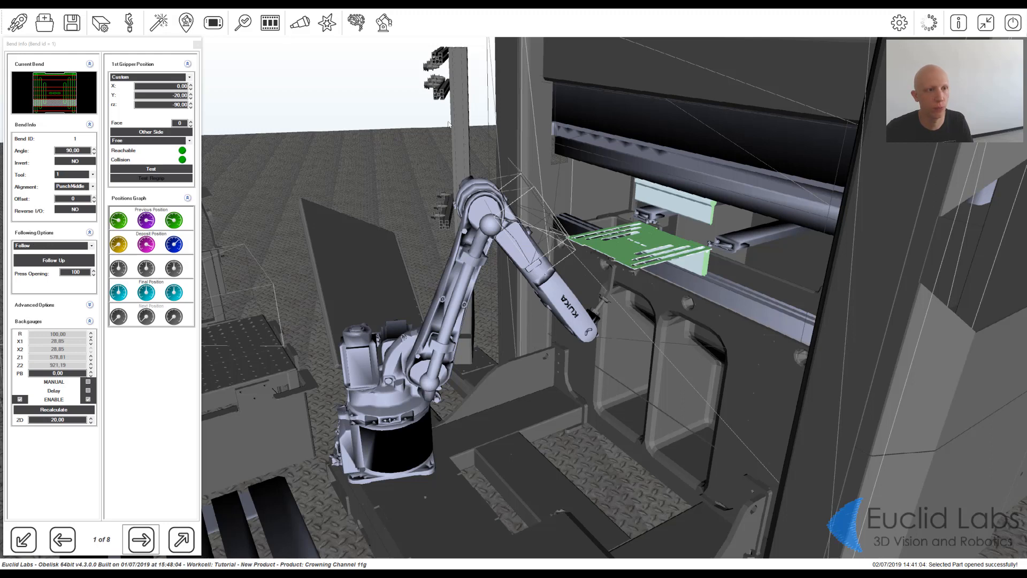
click(242, 23)
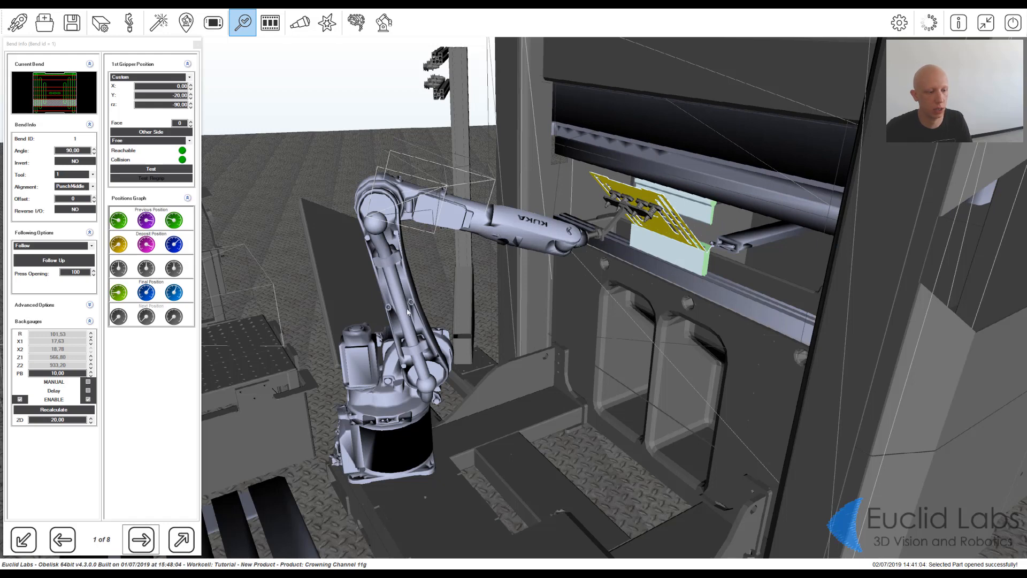
click(143, 540)
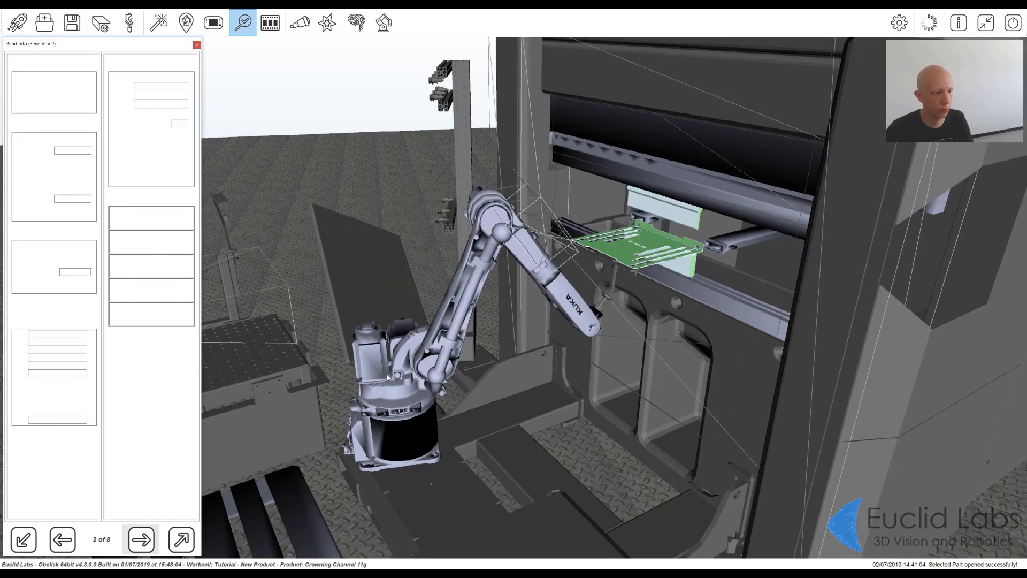
Step: Run the check on bend 2, examine the robot's position at the press, and continue to bend 3
middle_drag(642, 326, 663, 276)
scroll(620, 339, up, 2)
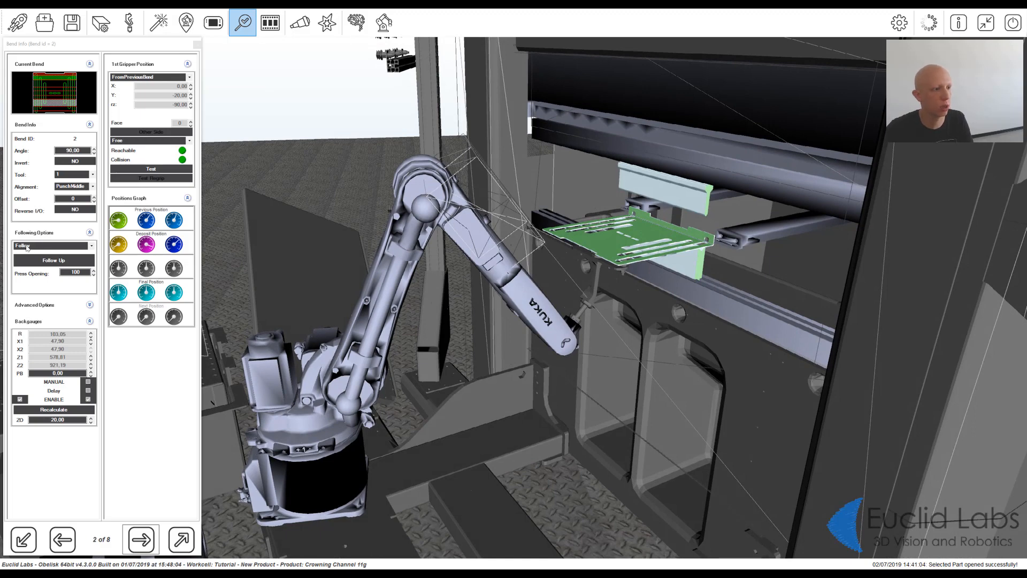
click(243, 29)
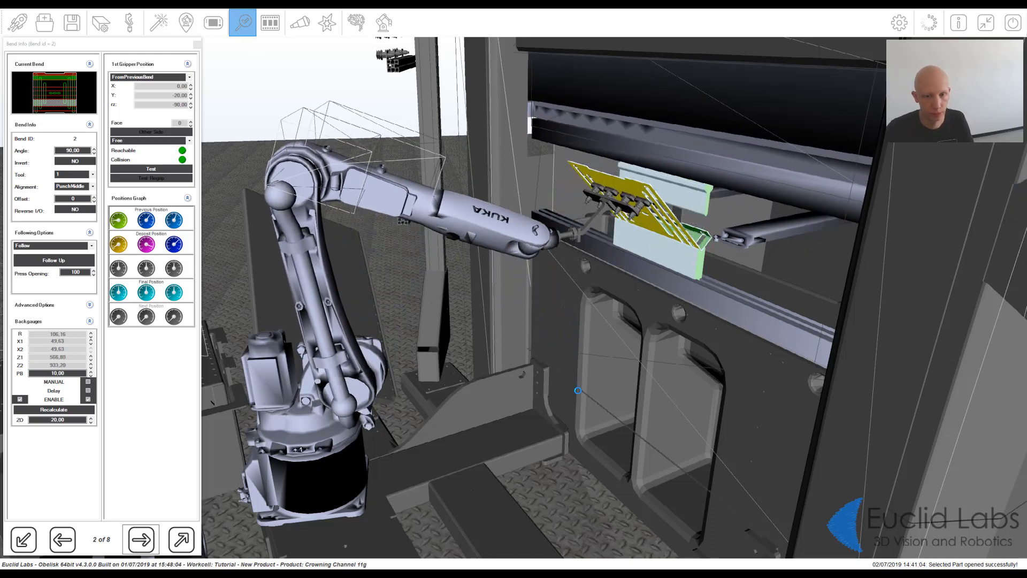
scroll(560, 355, down, 2)
middle_drag(562, 358, 576, 319)
scroll(575, 321, up, 1)
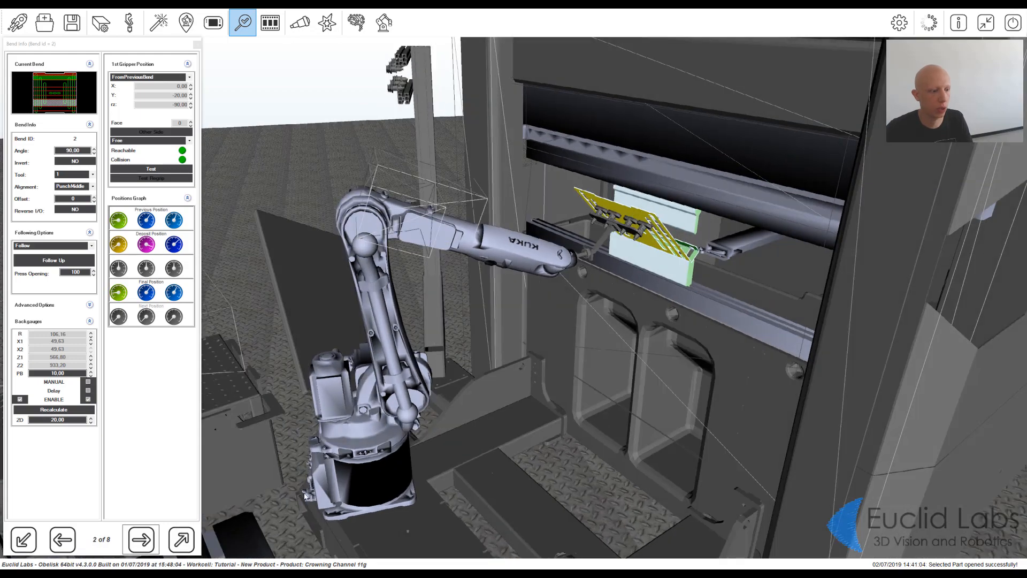
click(142, 540)
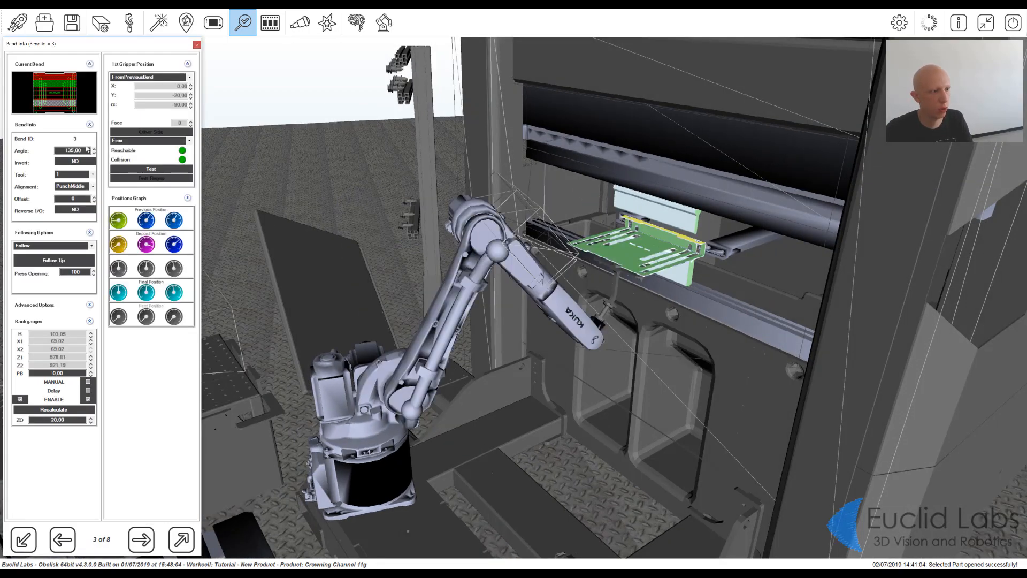
Step: Run the check on bend 3 and continue to bend 4
double_click(68, 151)
click(248, 21)
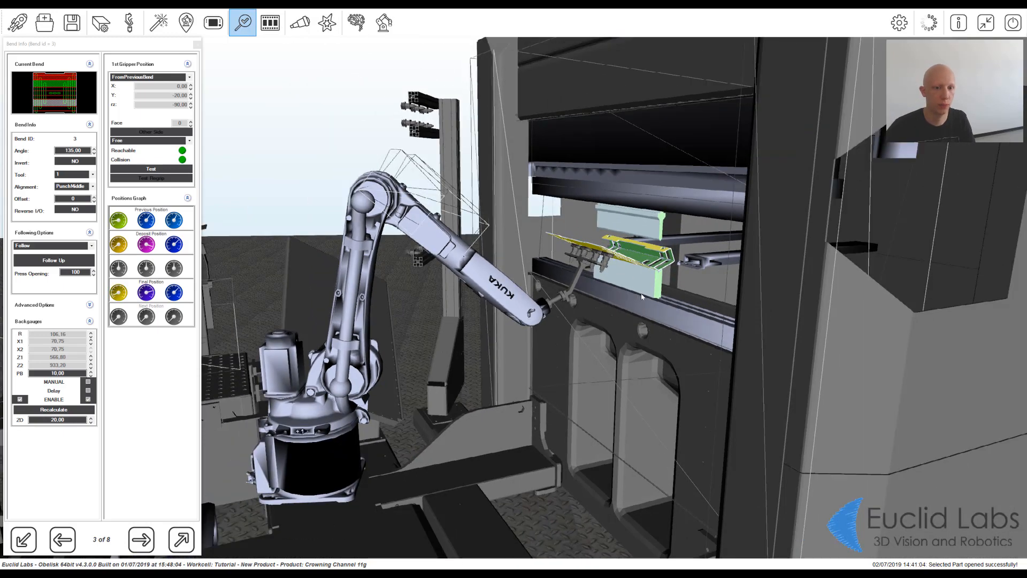
click(148, 541)
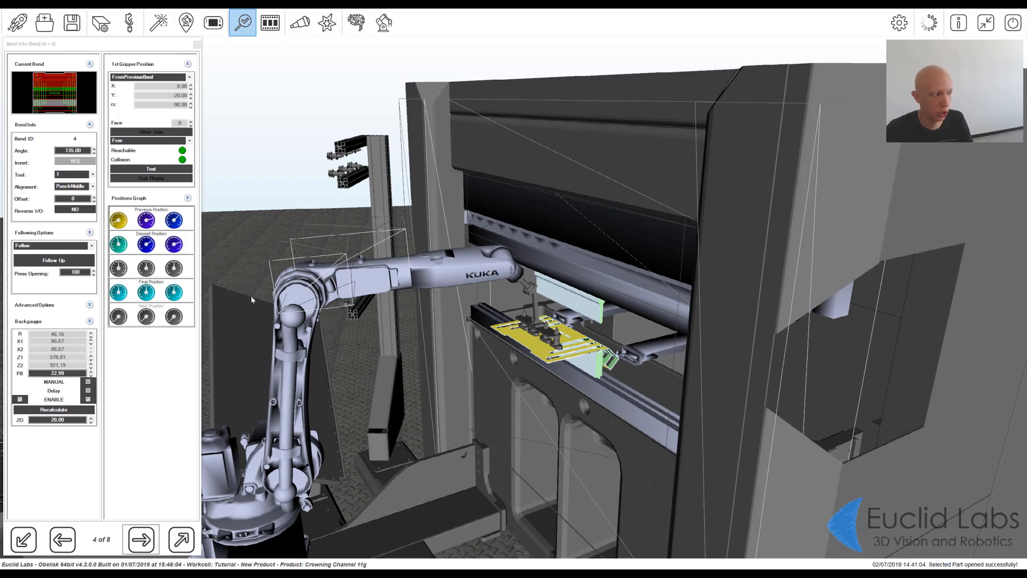
Step: Set bend 4's following option to RegripOnPinch and test its first gripper position
click(62, 246)
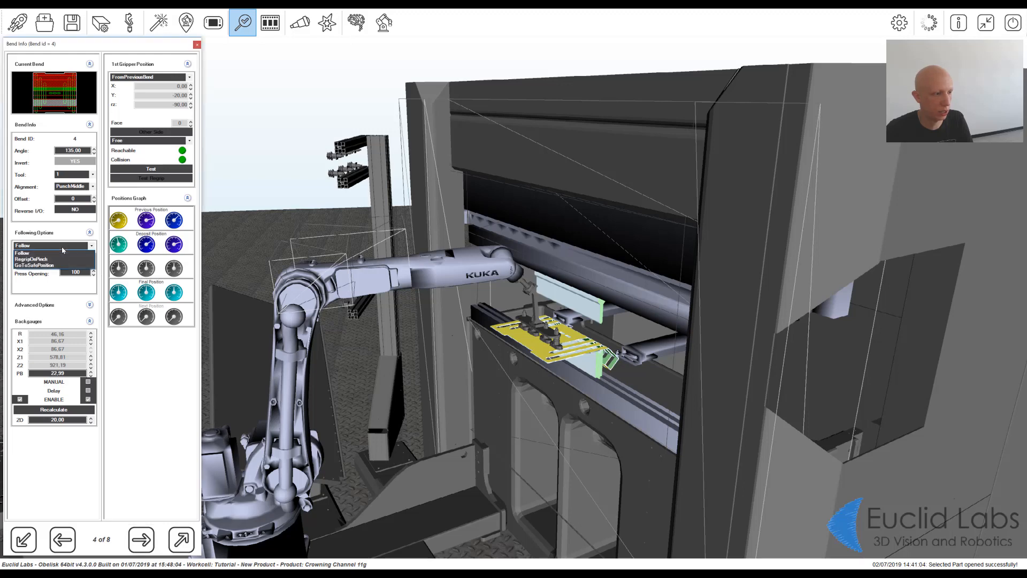
click(30, 259)
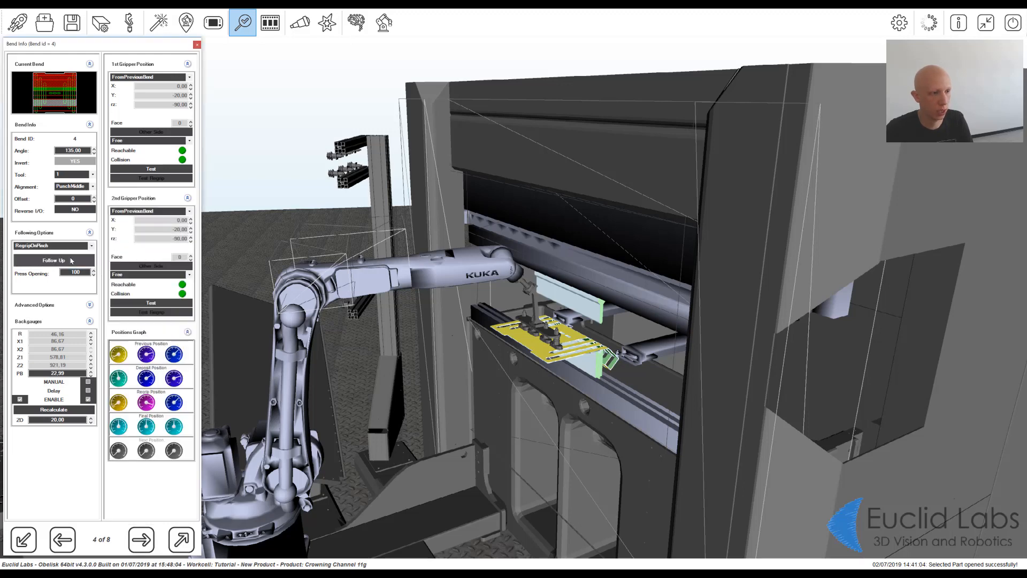
click(152, 169)
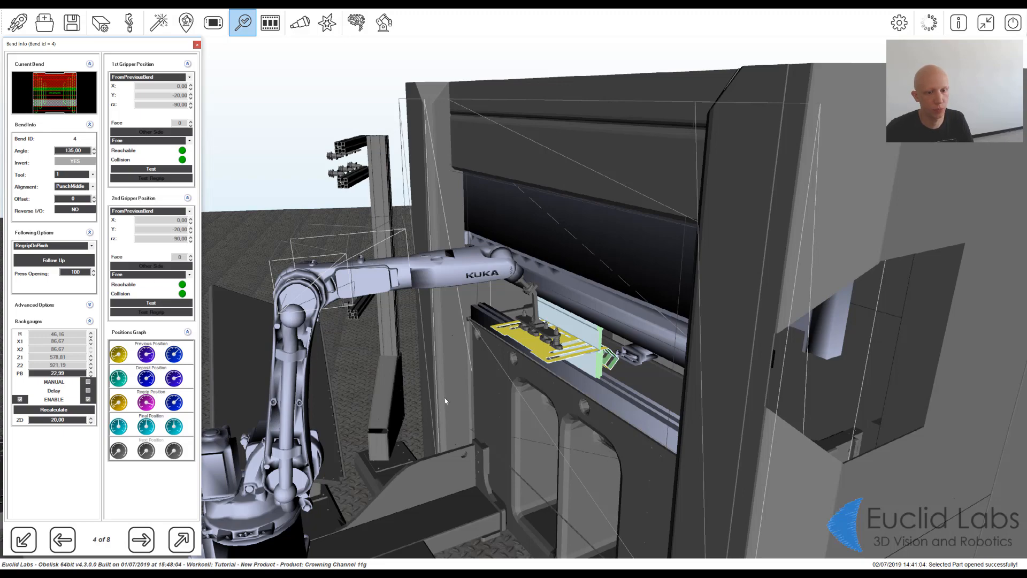
middle_drag(445, 402, 409, 335)
scroll(409, 332, down, 3)
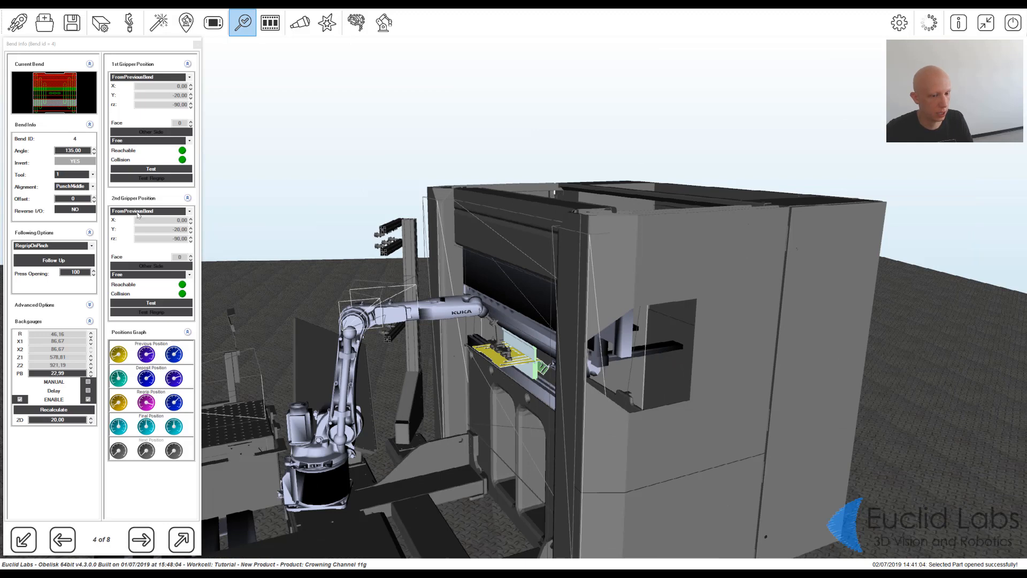
Step: Set bend 4's second gripper position to Custom with Y at 0, and test it
click(138, 213)
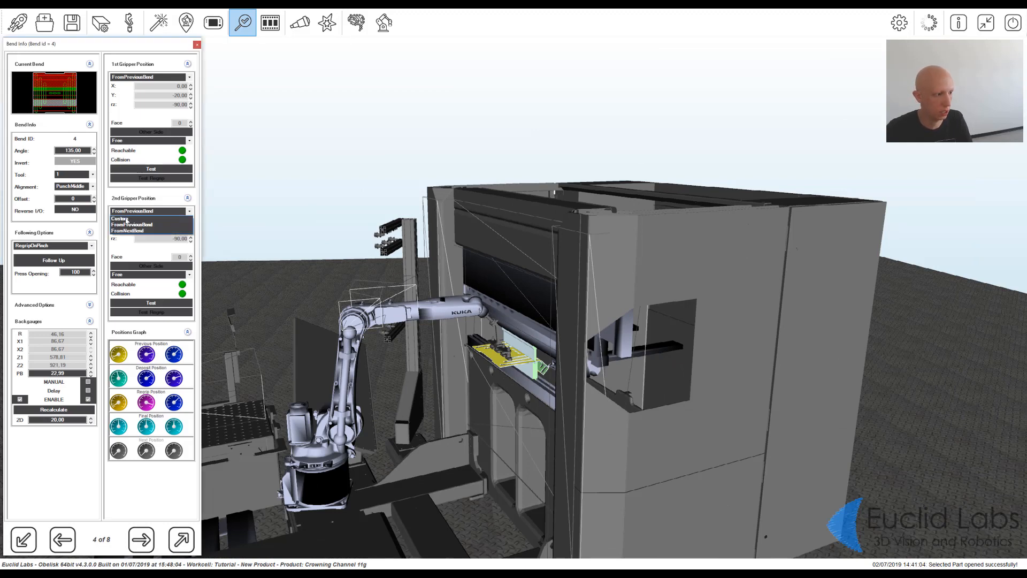
click(127, 220)
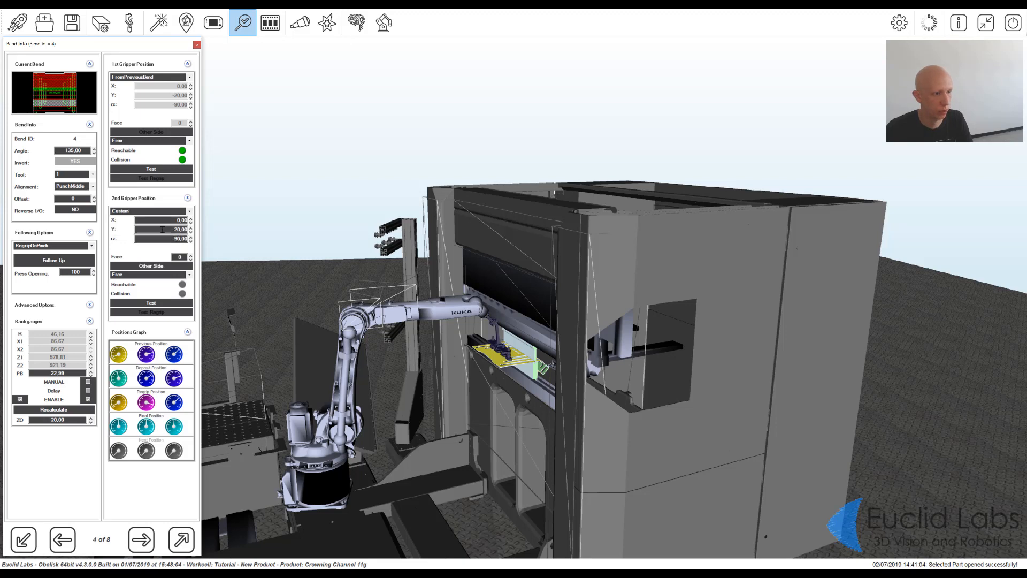
drag(140, 229, 233, 231)
text(0)
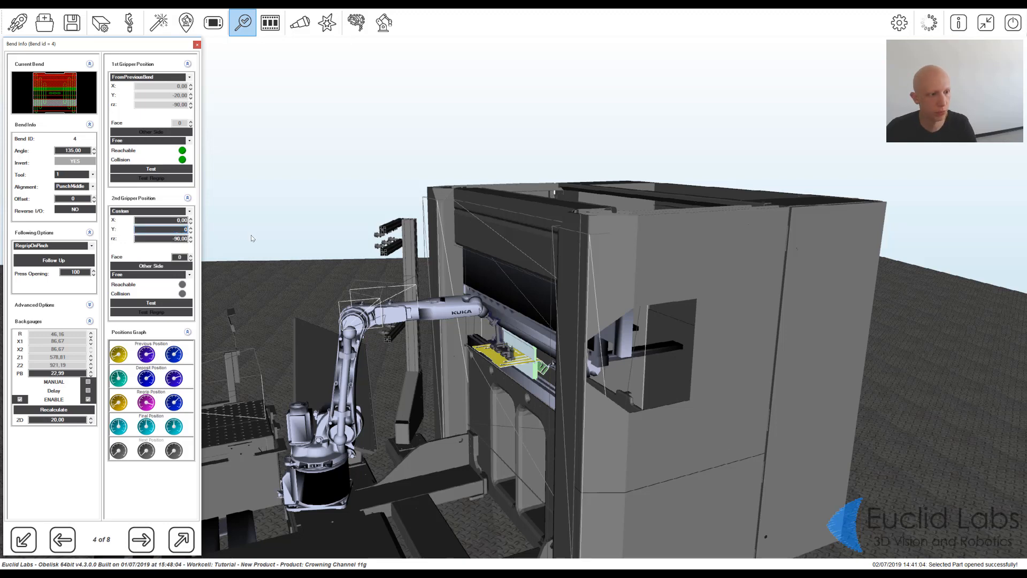
click(184, 302)
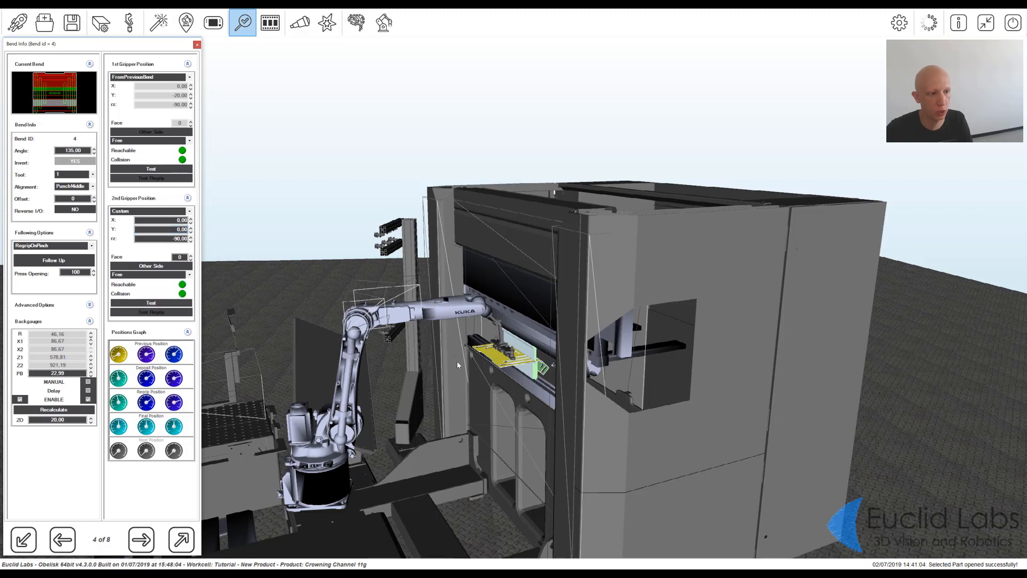
scroll(457, 361, up, 5)
scroll(489, 355, down, 5)
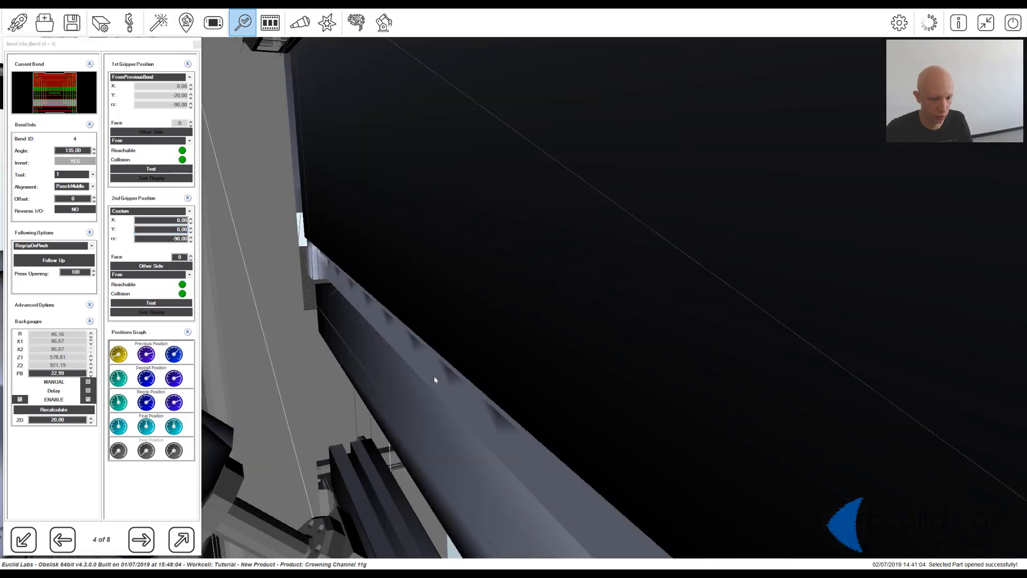
scroll(493, 300, down, 5)
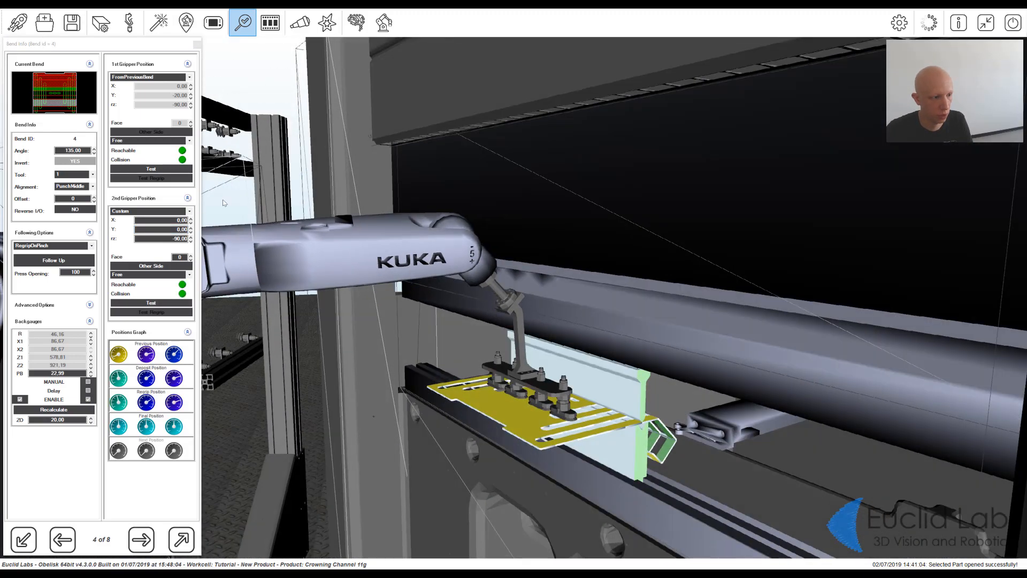
Step: Switch bend 4's second gripper position to the other side of the sheet with rz at 90, and test it
click(158, 267)
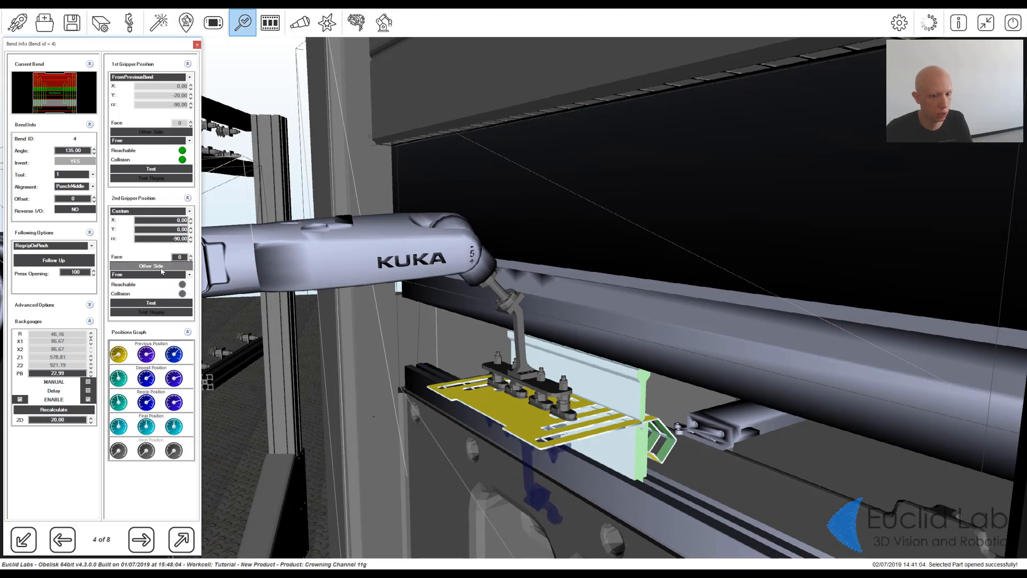
double_click(169, 238)
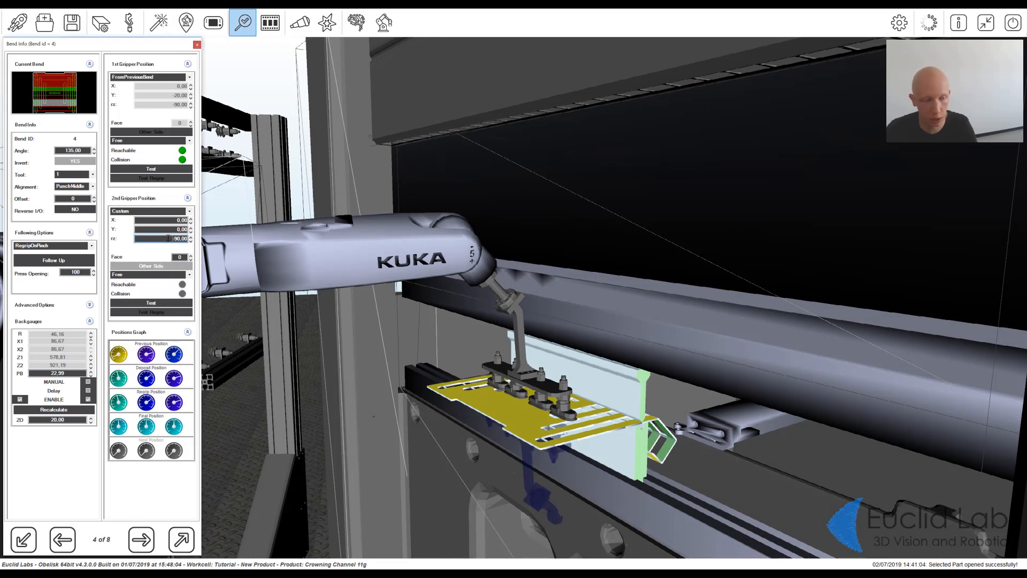
text(90)
key(Return)
click(155, 303)
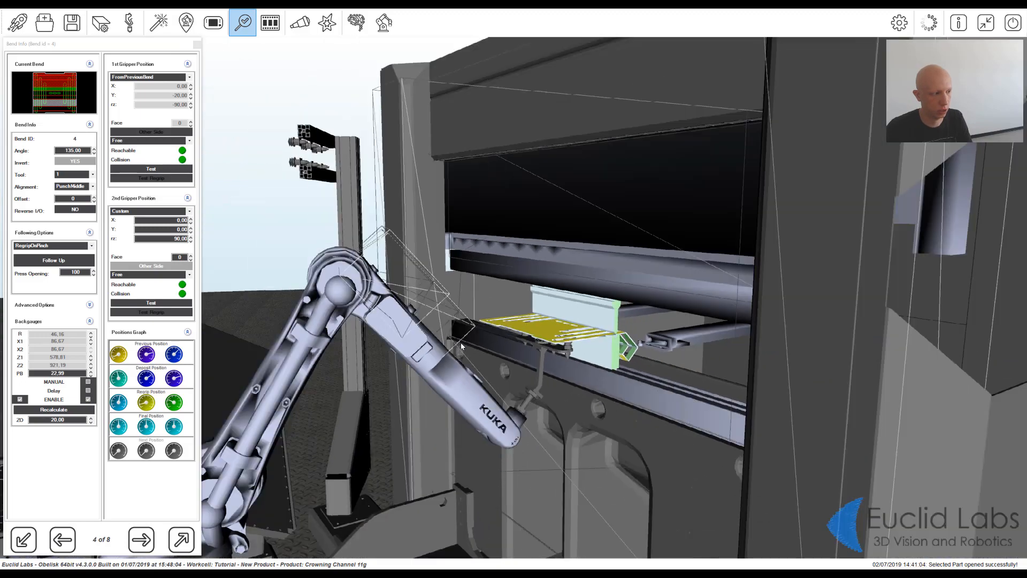
middle_drag(461, 343, 428, 332)
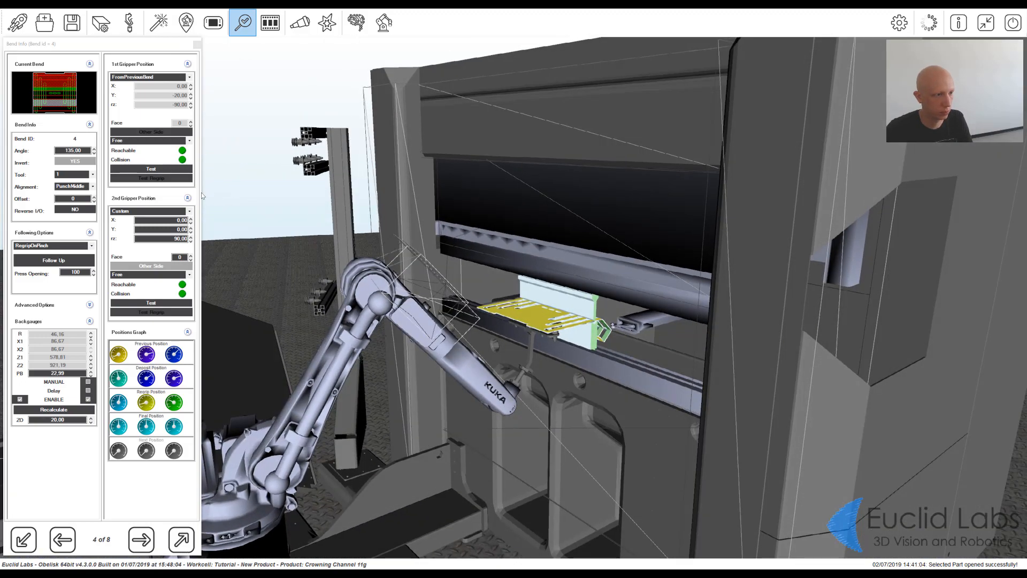
Step: Test bend 4's first gripper position again and run the check on the bend
click(175, 171)
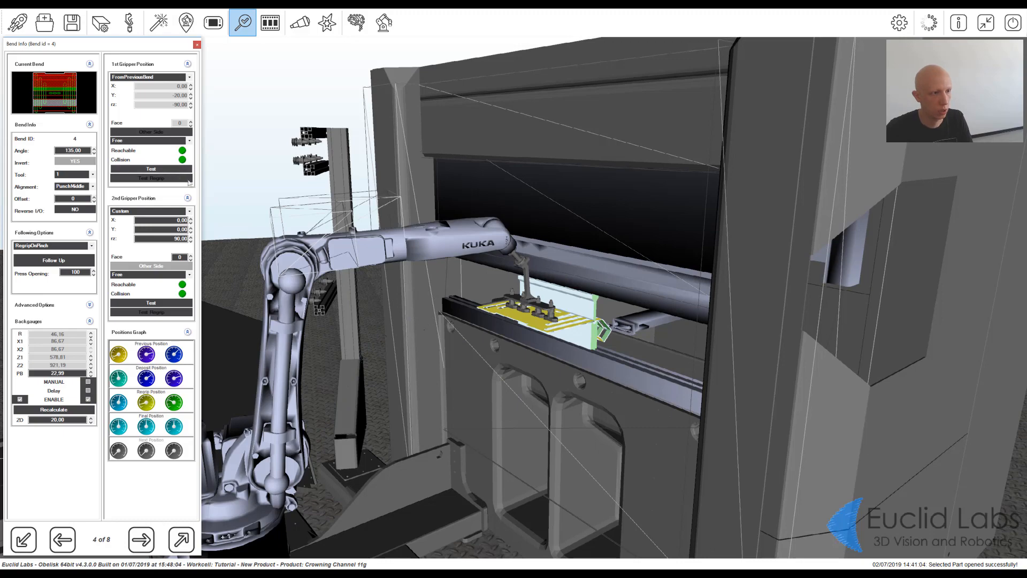
scroll(414, 292, down, 2)
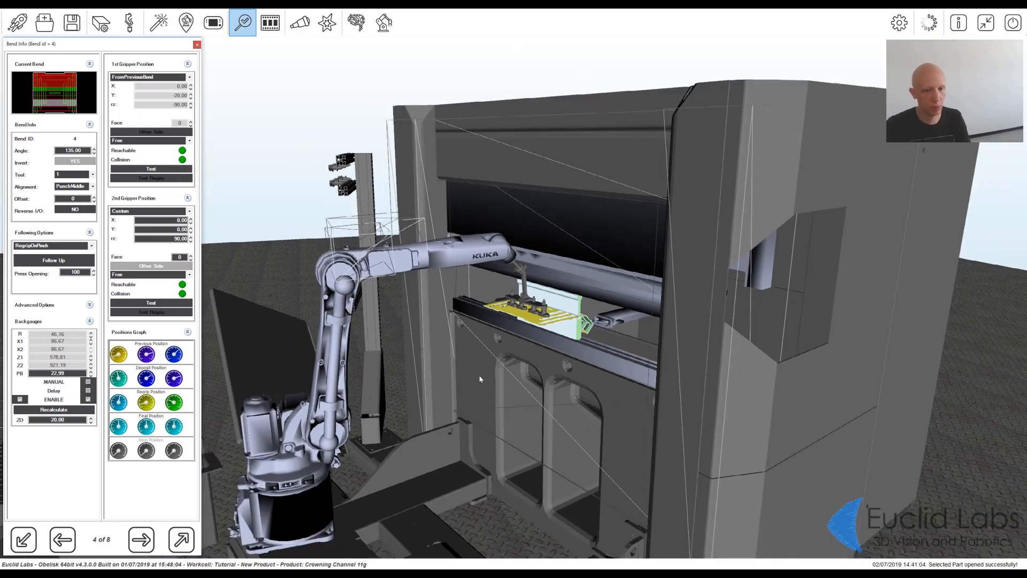
middle_drag(482, 379, 533, 330)
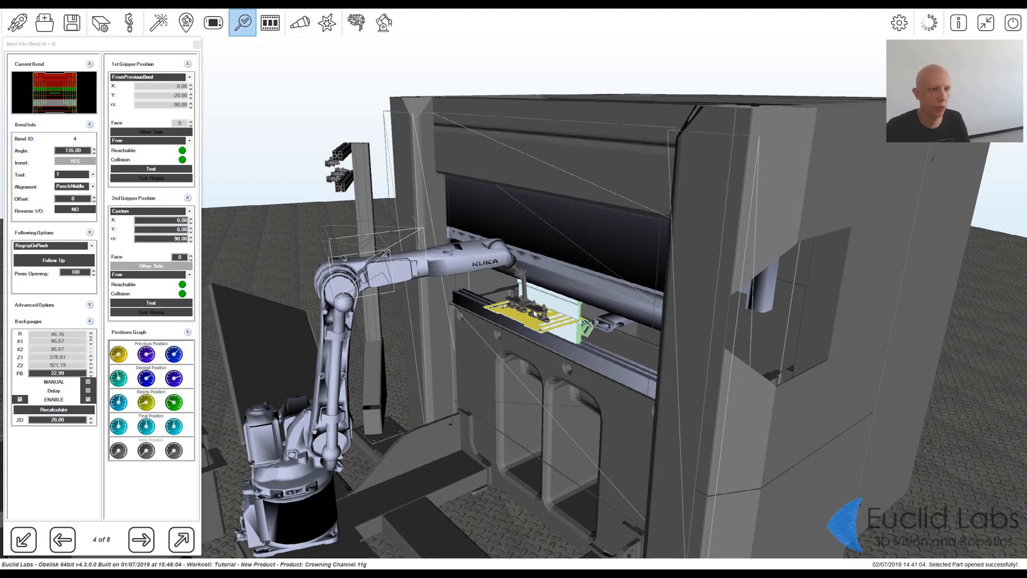
click(243, 22)
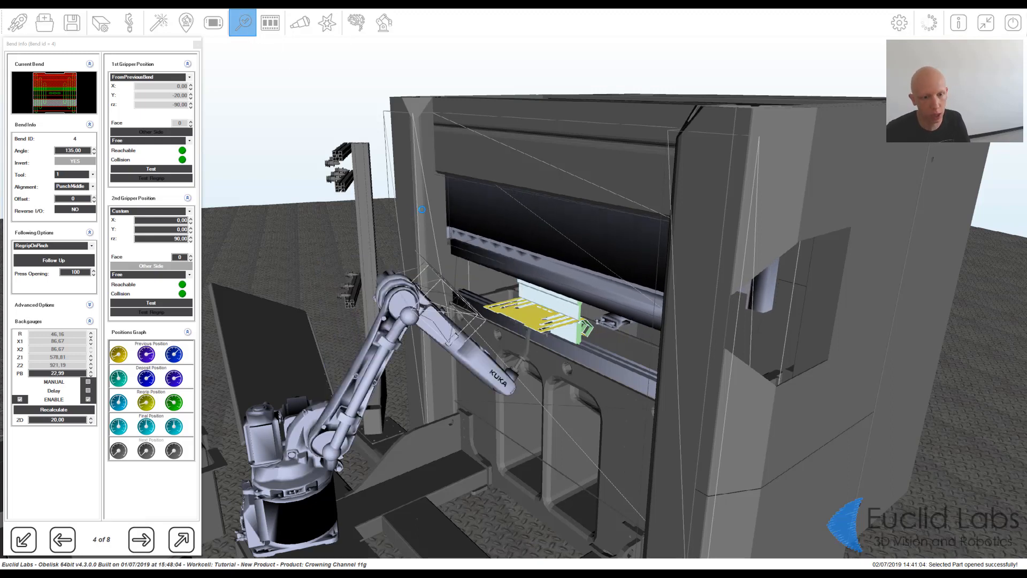
scroll(527, 339, up, 3)
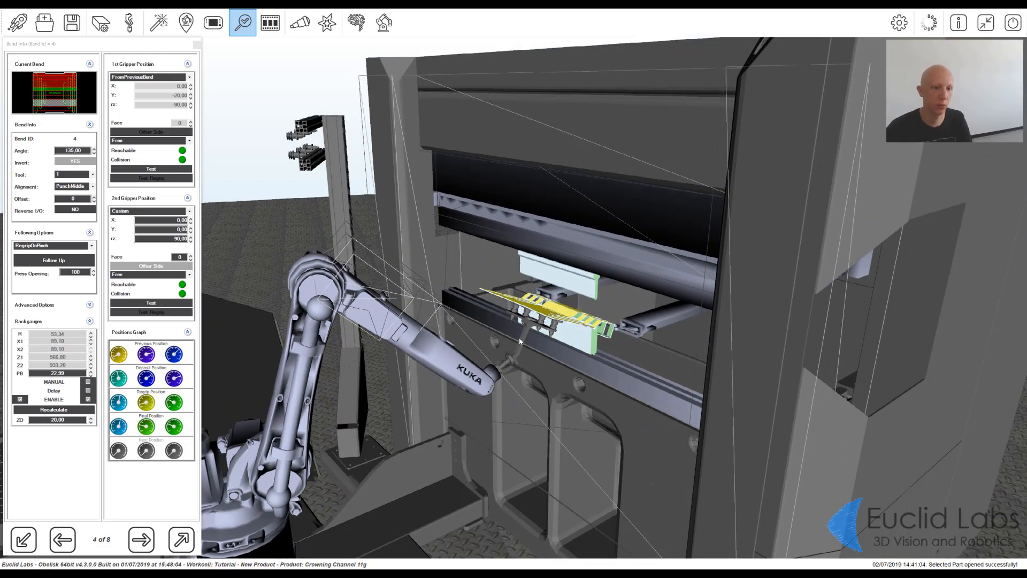
scroll(520, 338, down, 2)
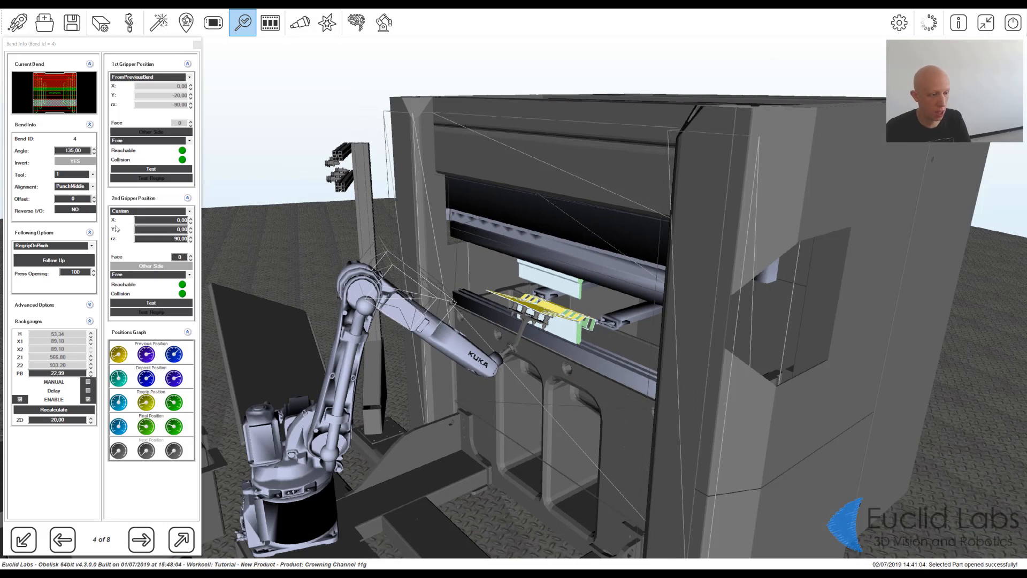
Step: Continue to bend 5 and examine the robot's pose in front of the press
click(140, 539)
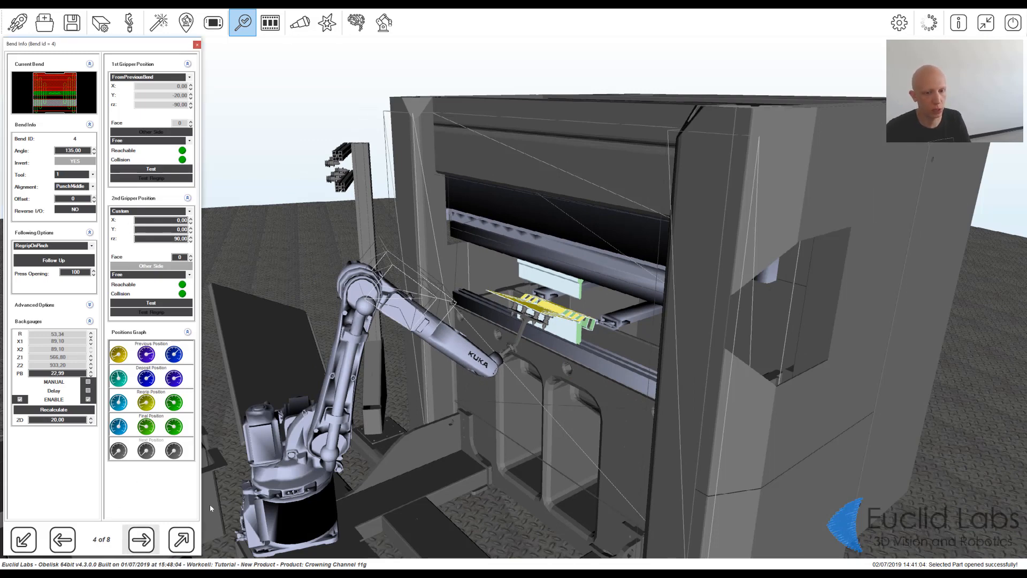
middle_drag(599, 363, 596, 361)
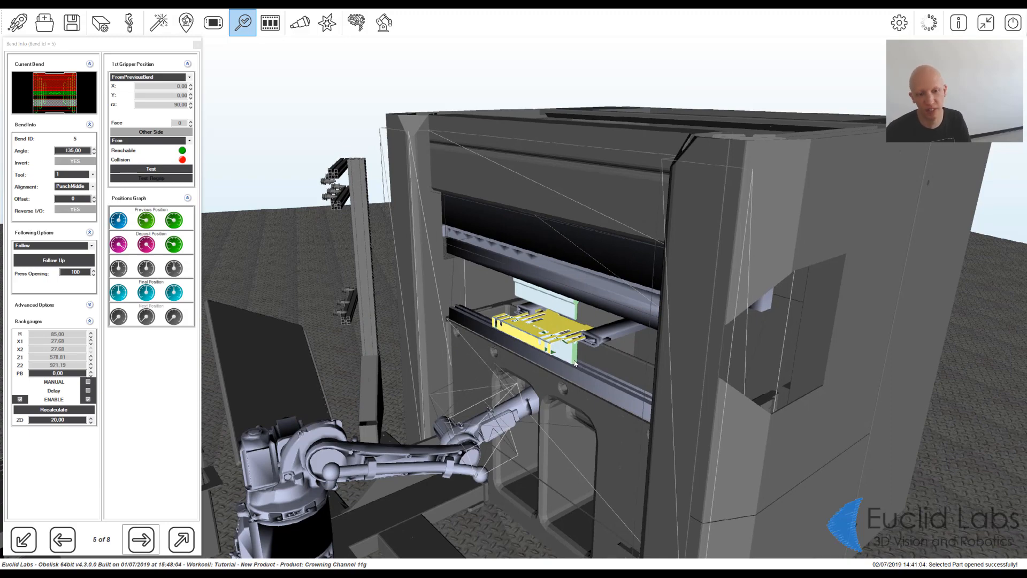
middle_drag(562, 356, 532, 351)
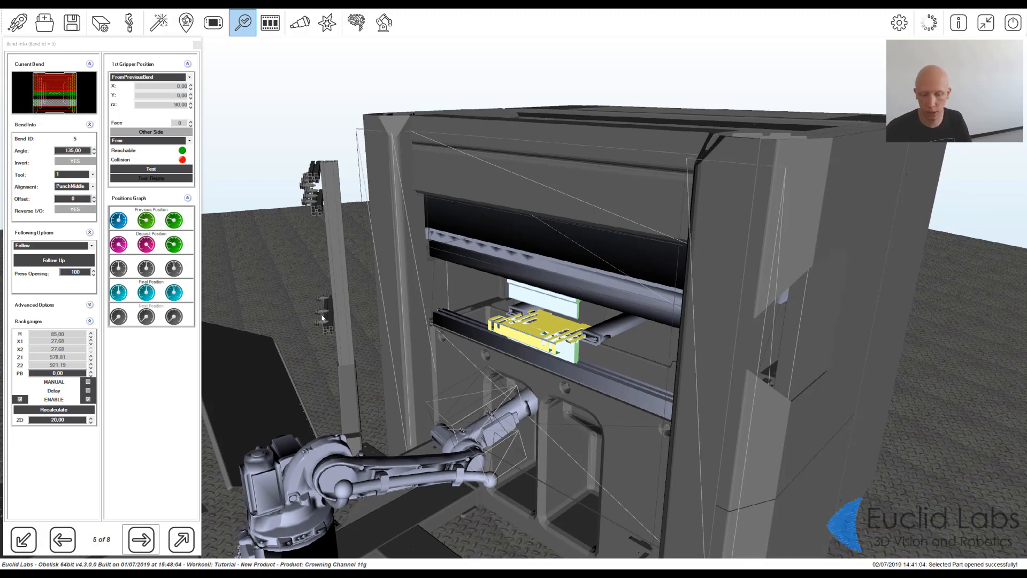
middle_drag(324, 327, 308, 242)
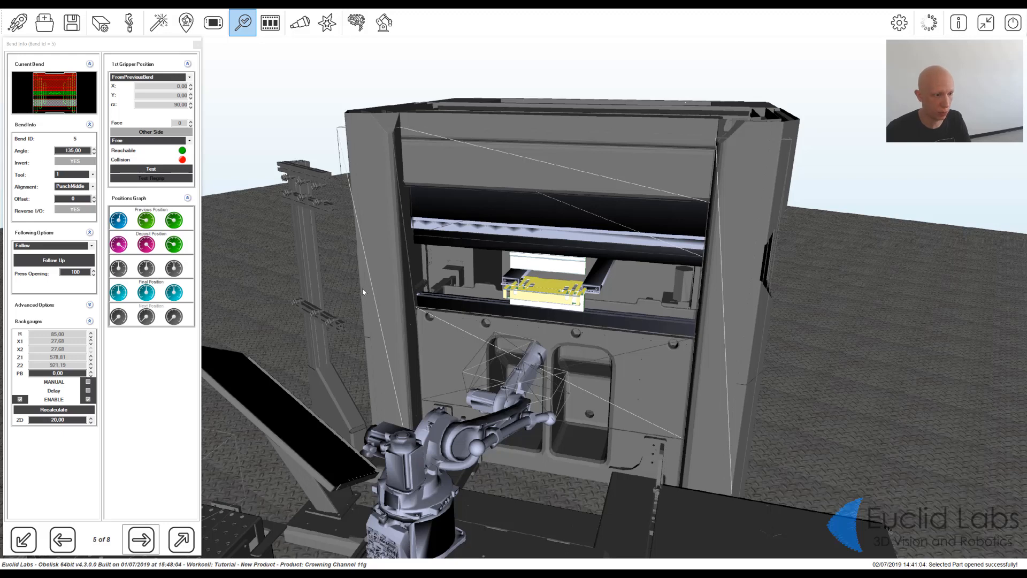
middle_drag(362, 289, 380, 289)
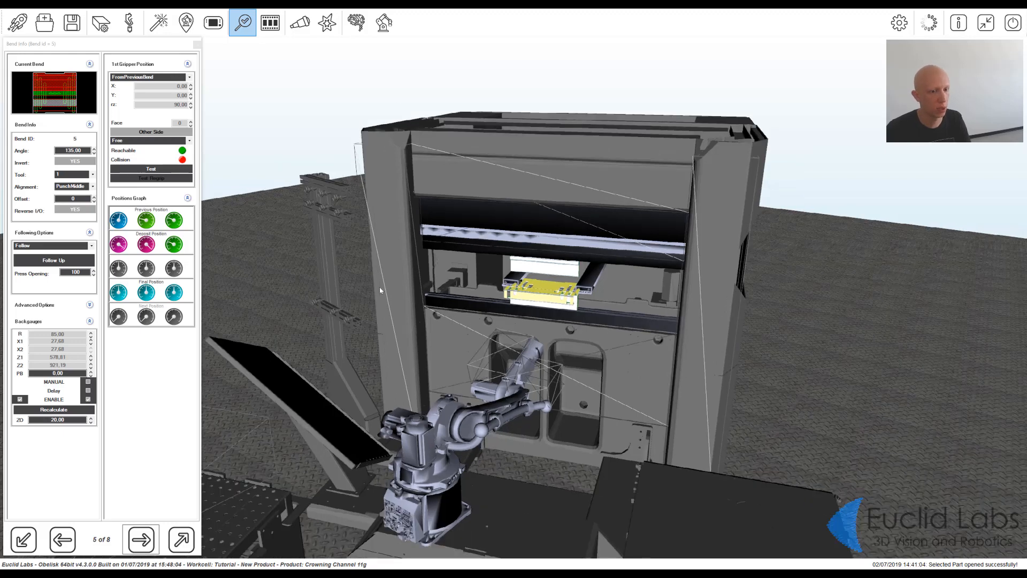
Step: Set bend 5's first gripper position to Custom and test it
click(160, 79)
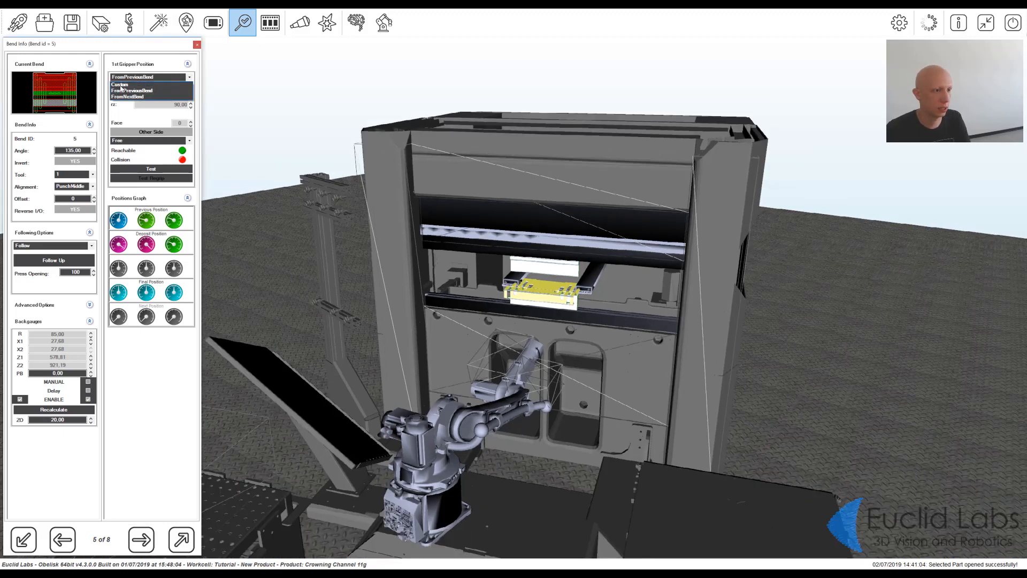
click(121, 85)
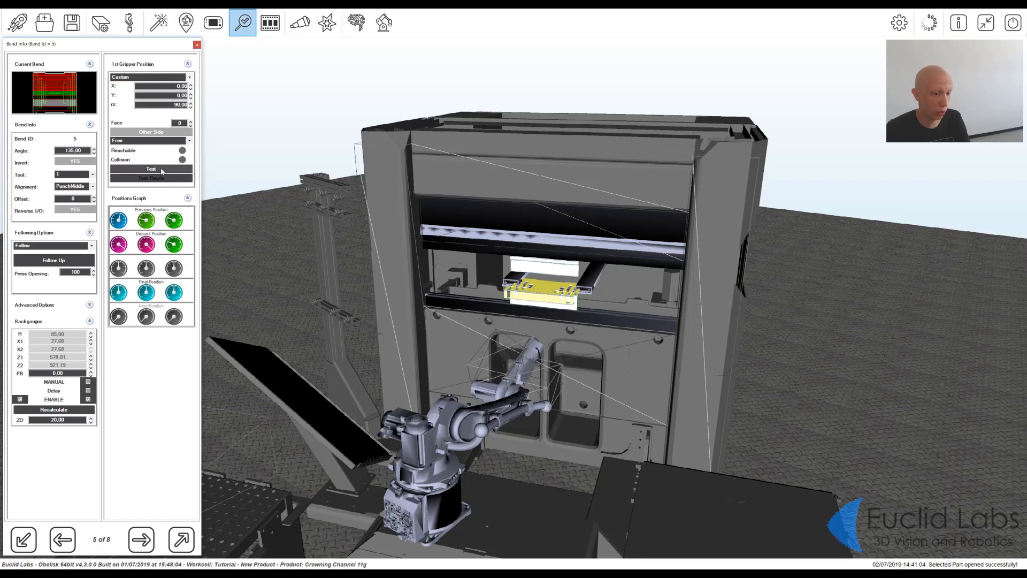
click(161, 170)
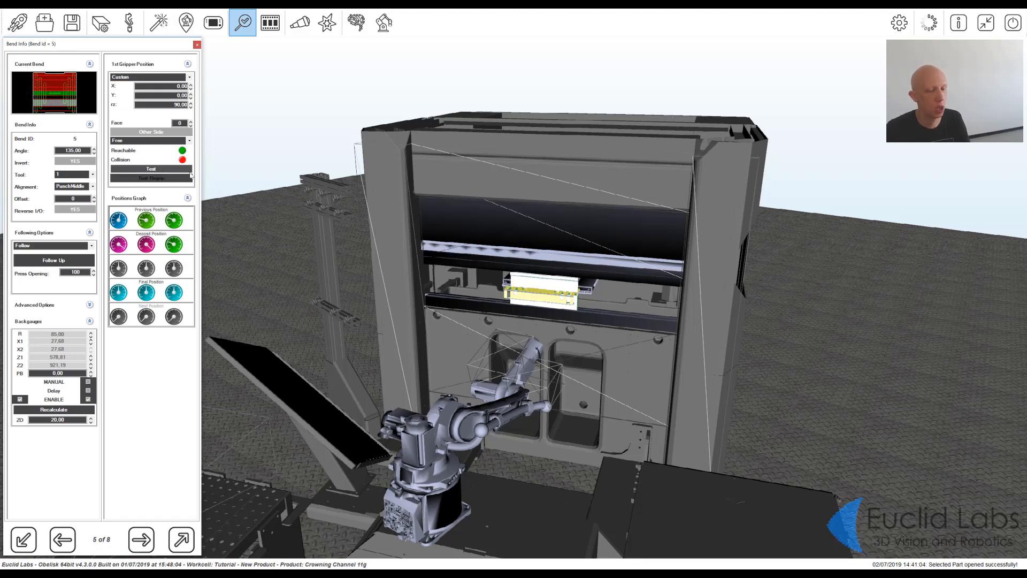
middle_drag(527, 350, 542, 326)
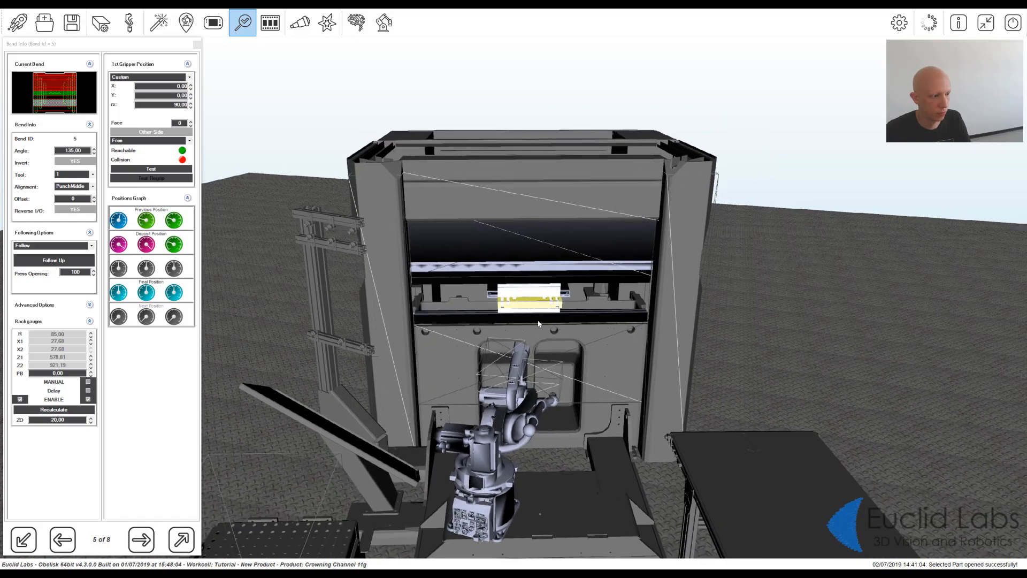
Step: Set rz to 0 for bend 5's first gripper position and test it
scroll(540, 324, up, 1)
drag(173, 104, 248, 106)
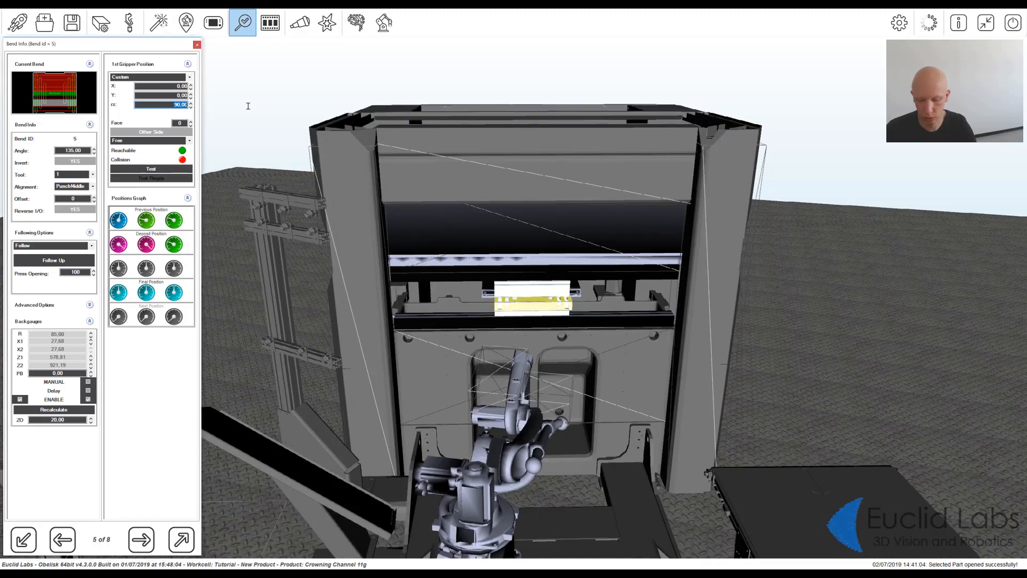
text(0)
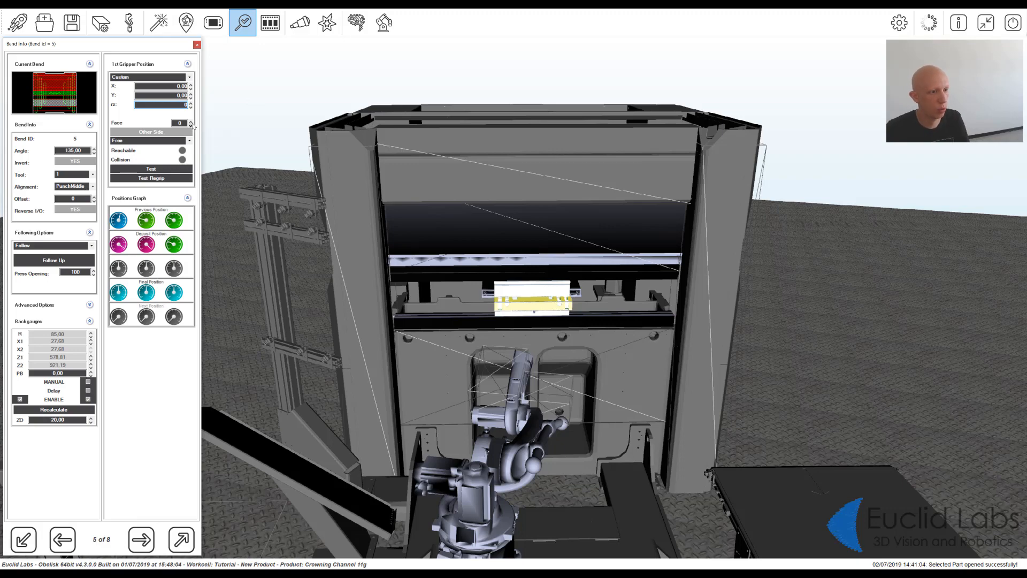
click(150, 169)
scroll(547, 325, up, 2)
middle_drag(546, 323, 535, 343)
scroll(516, 348, up, 2)
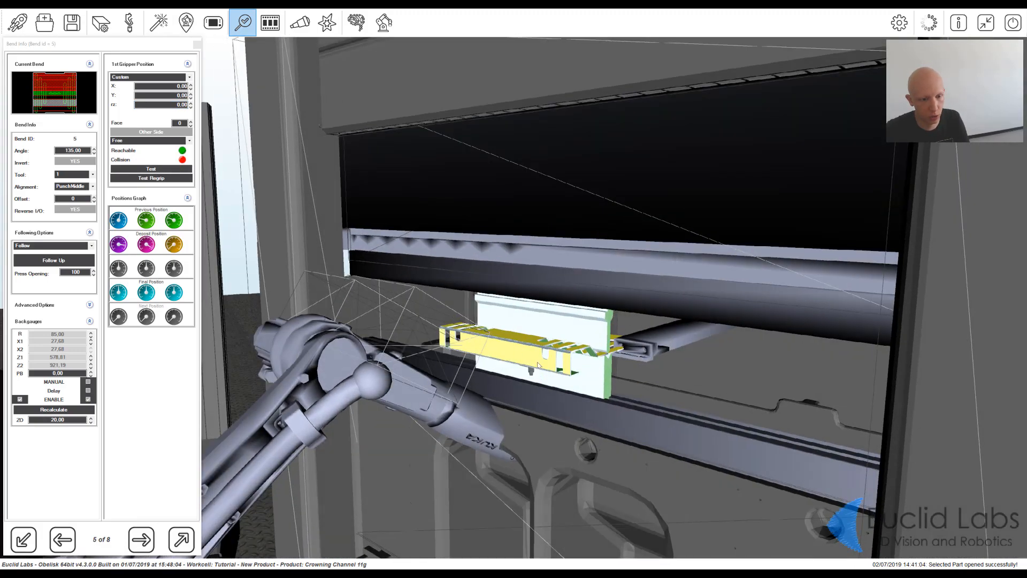
Step: Change bend 5's first gripper position to face 4 and test it
click(191, 122)
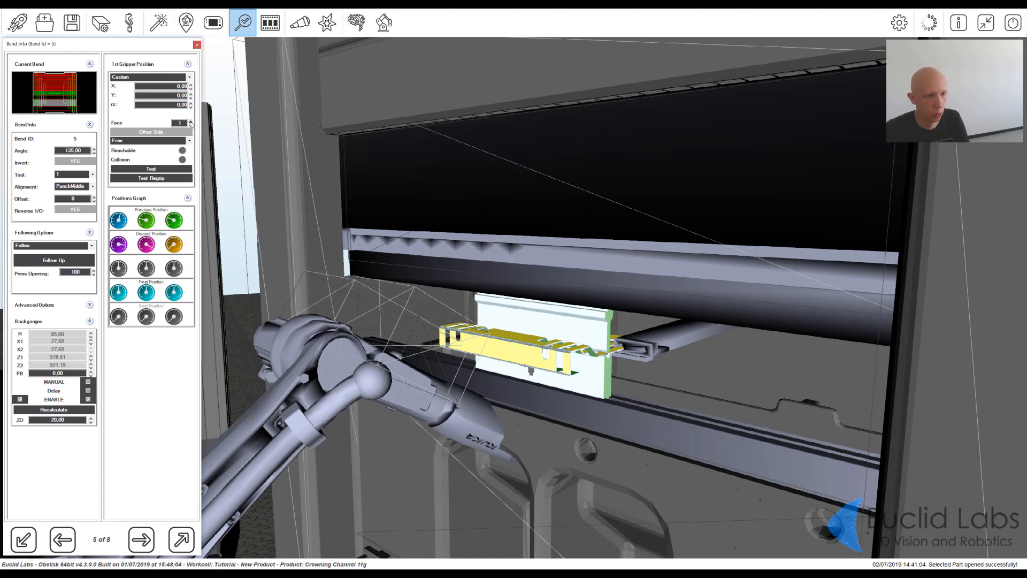
click(191, 122)
click(191, 122)
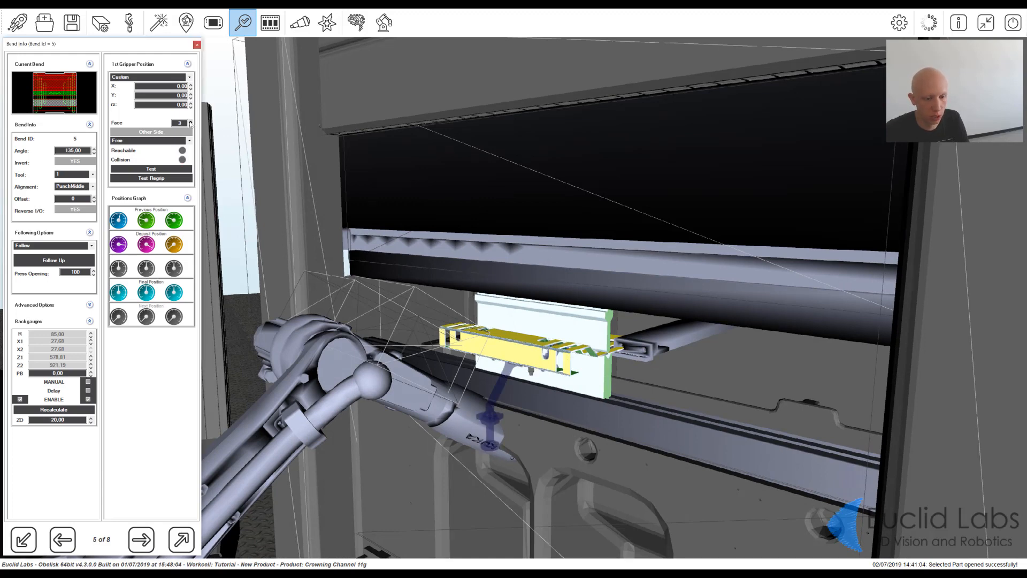
click(191, 122)
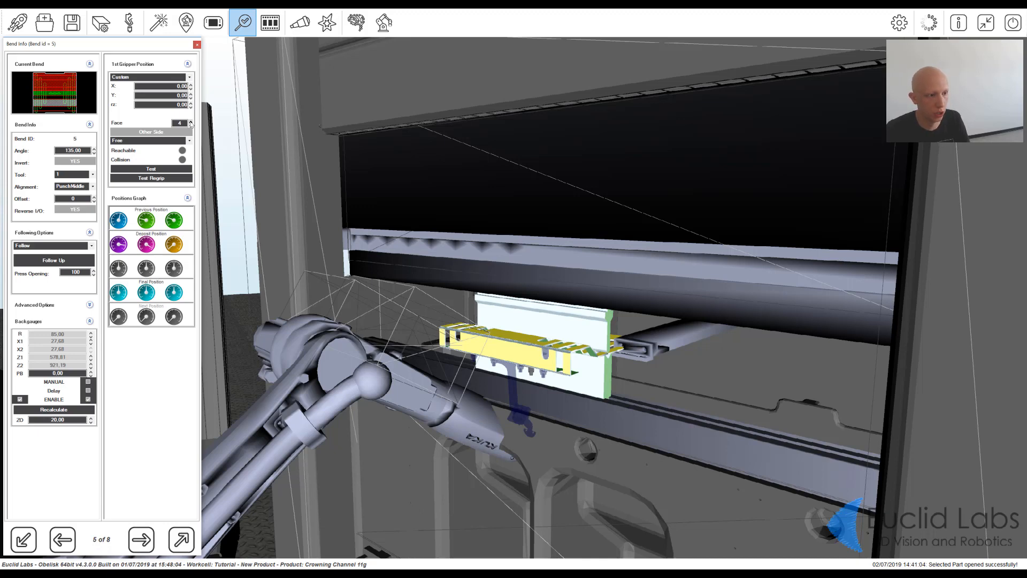
click(165, 171)
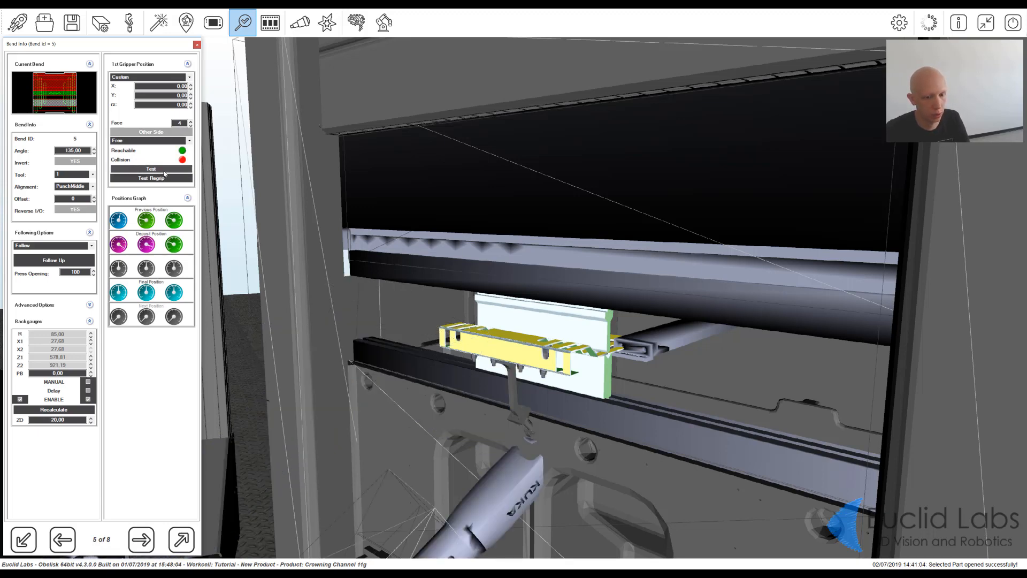
mouse_move(447, 354)
middle_down()
mouse_move(500, 331)
mouse_move(467, 327)
mouse_move(450, 347)
middle_up()
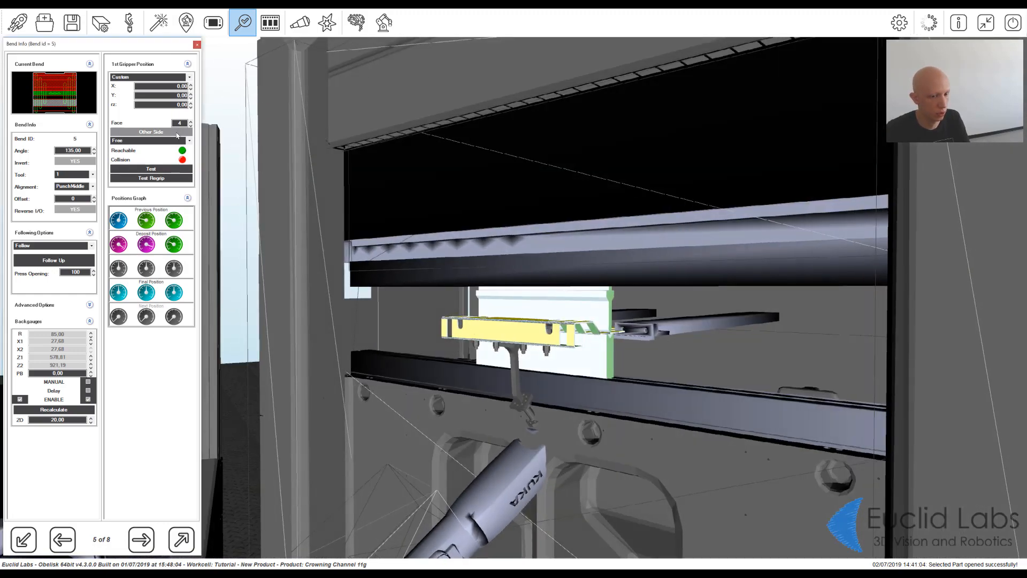
Step: Switch bend 5's first gripper position to the other side of the sheet and test it
click(151, 132)
click(173, 169)
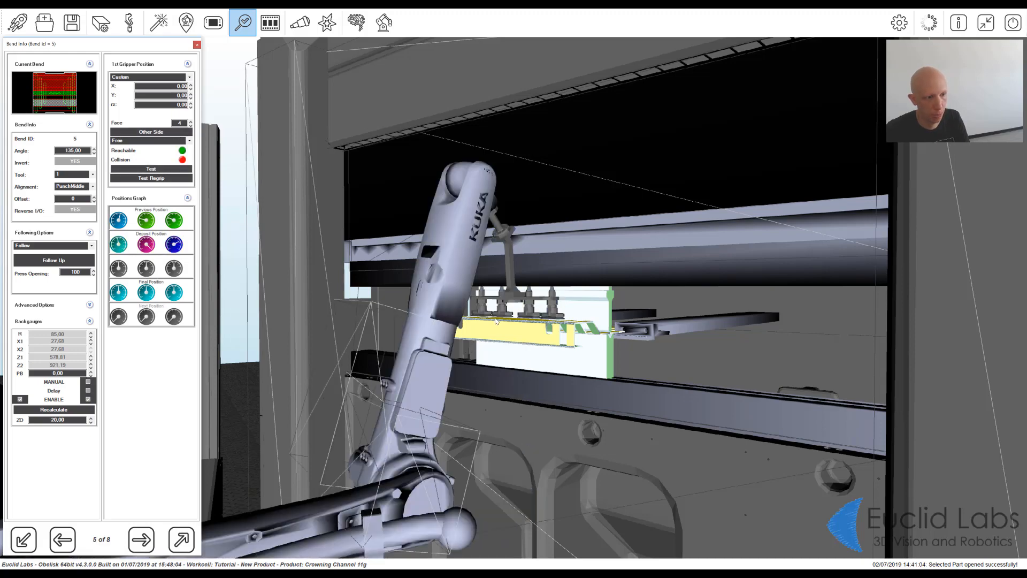
middle_drag(444, 331, 360, 255)
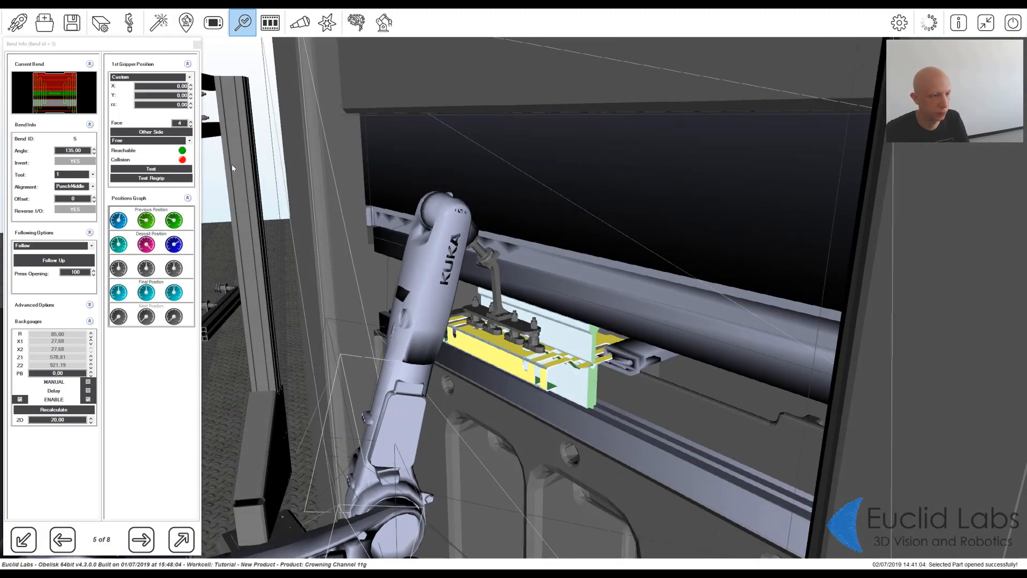
click(166, 172)
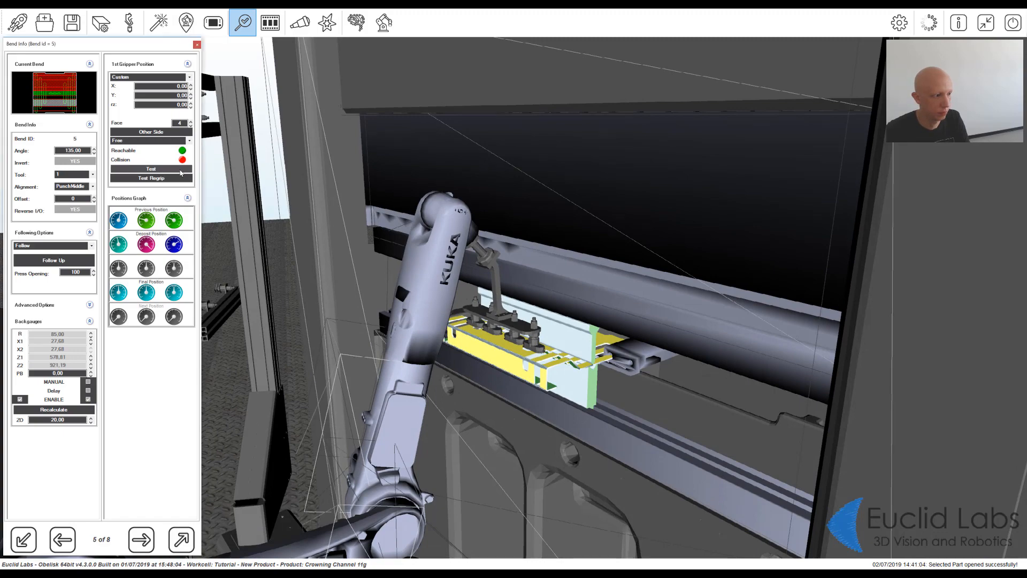
scroll(389, 301, down, 2)
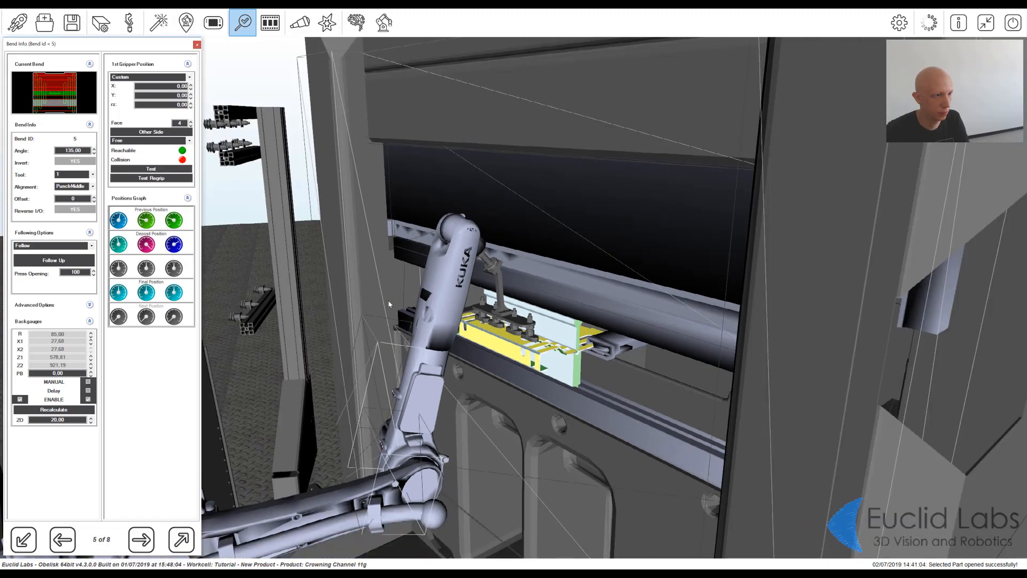
middle_drag(389, 301, 217, 169)
Step: Change bend 5's first gripper position to face 5 and test it
click(191, 121)
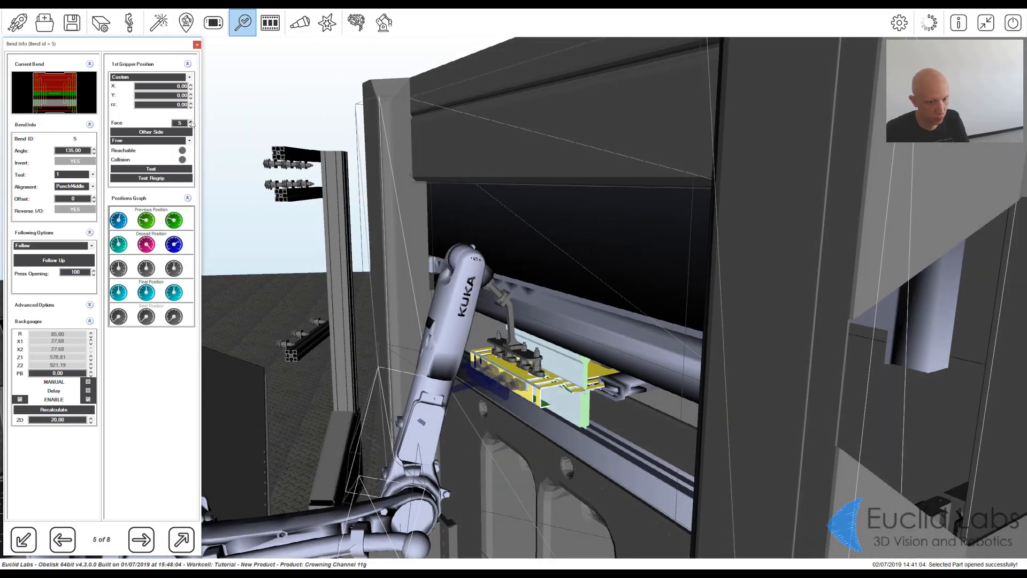
click(169, 170)
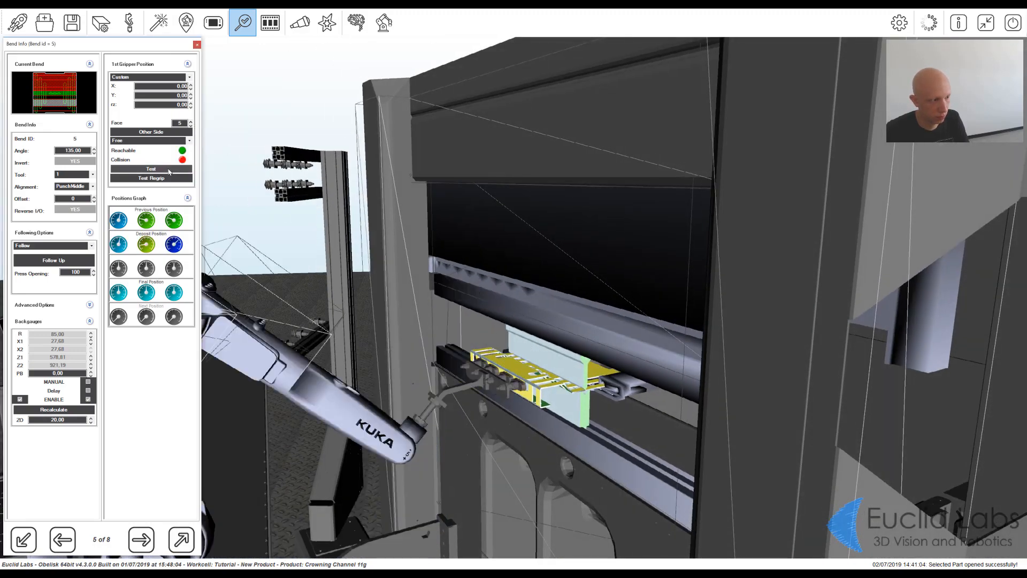
scroll(345, 317, down, 2)
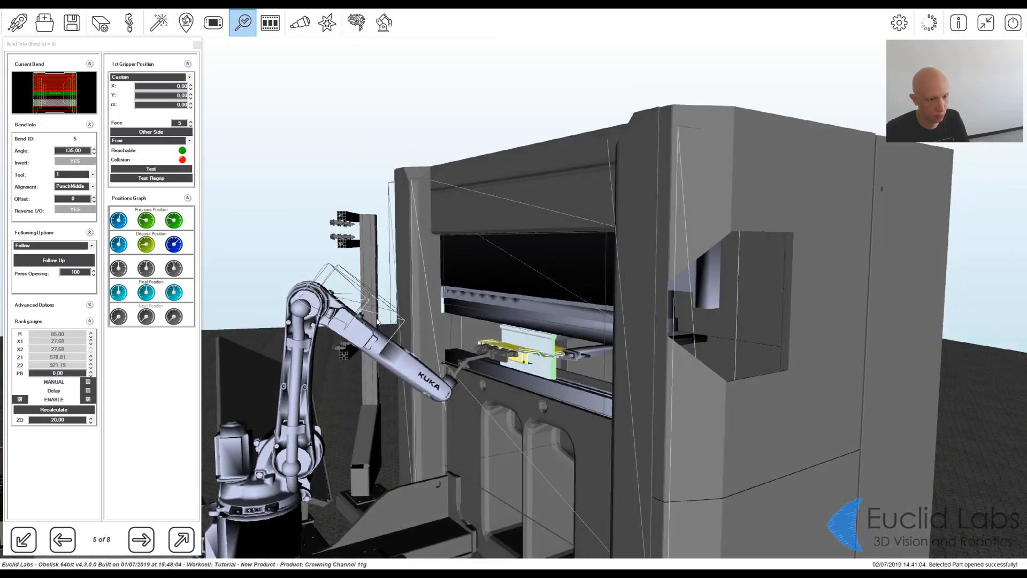
middle_drag(345, 317, 447, 347)
Step: Enable regripping on the regrip stand for bend 5 in the advanced options
click(89, 305)
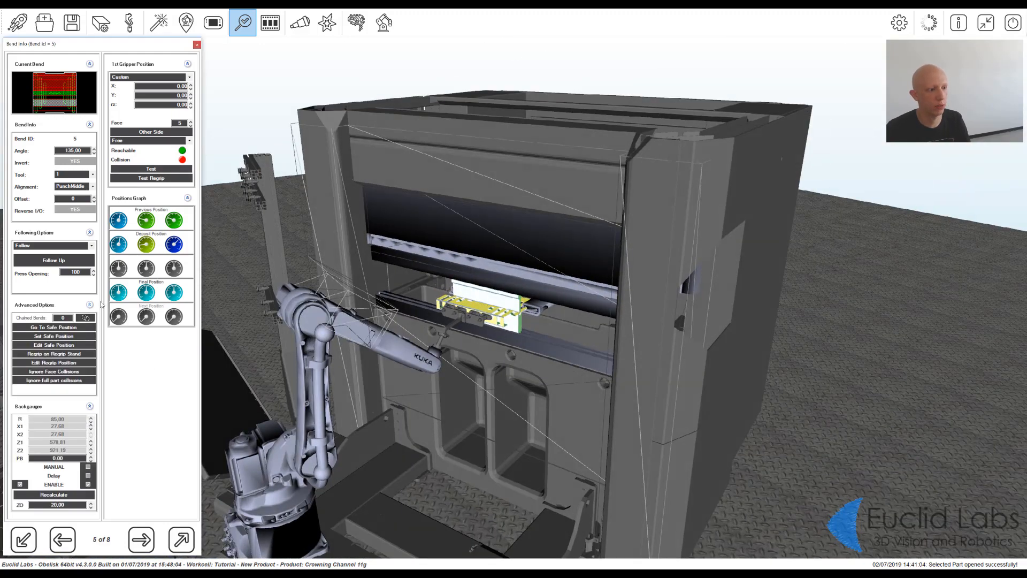
click(81, 354)
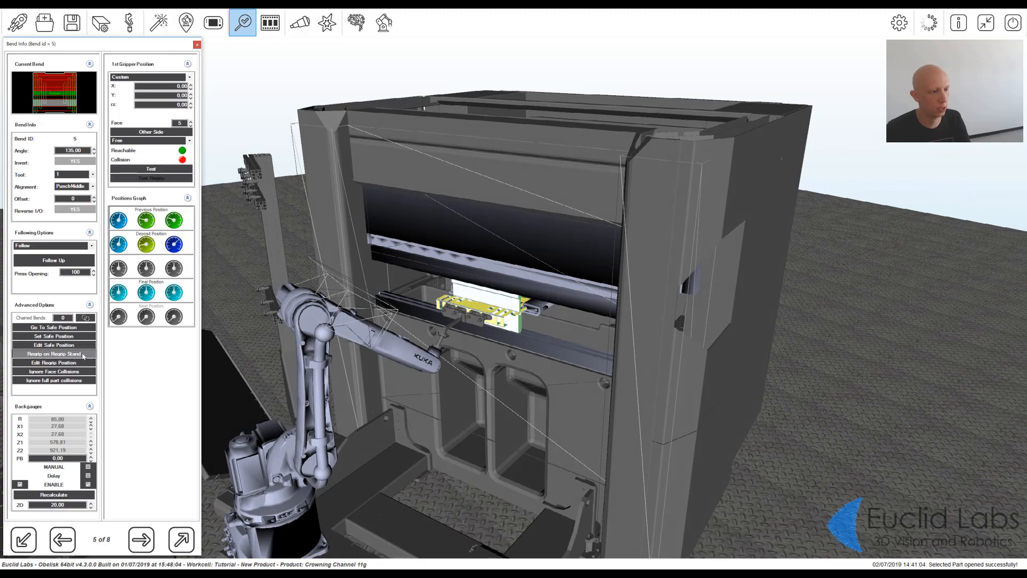
scroll(311, 329, down, 1)
middle_drag(311, 329, 370, 333)
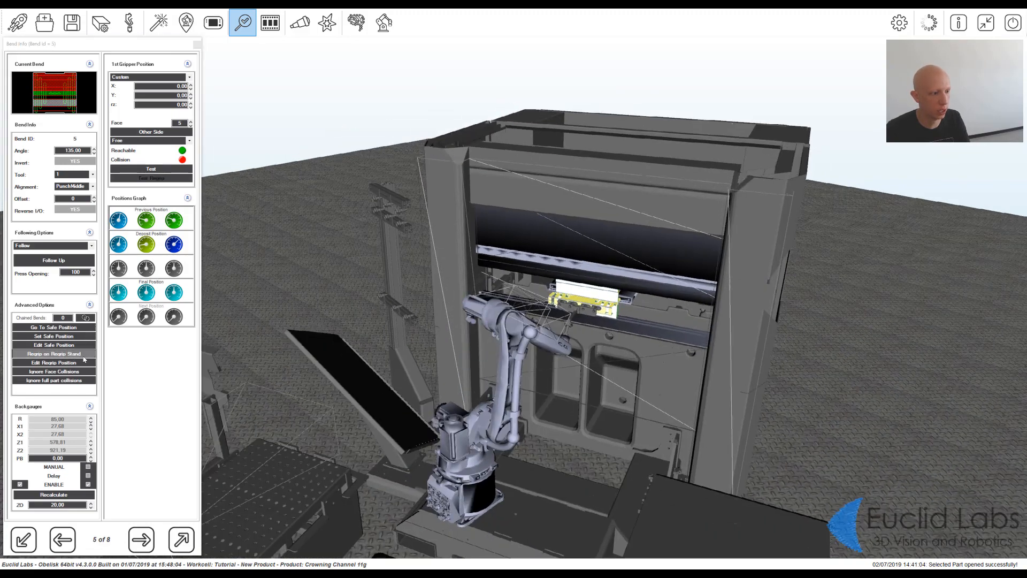
Step: Open bend 5's regrip position for editing and rotate the part on the stand to rz 90
click(73, 363)
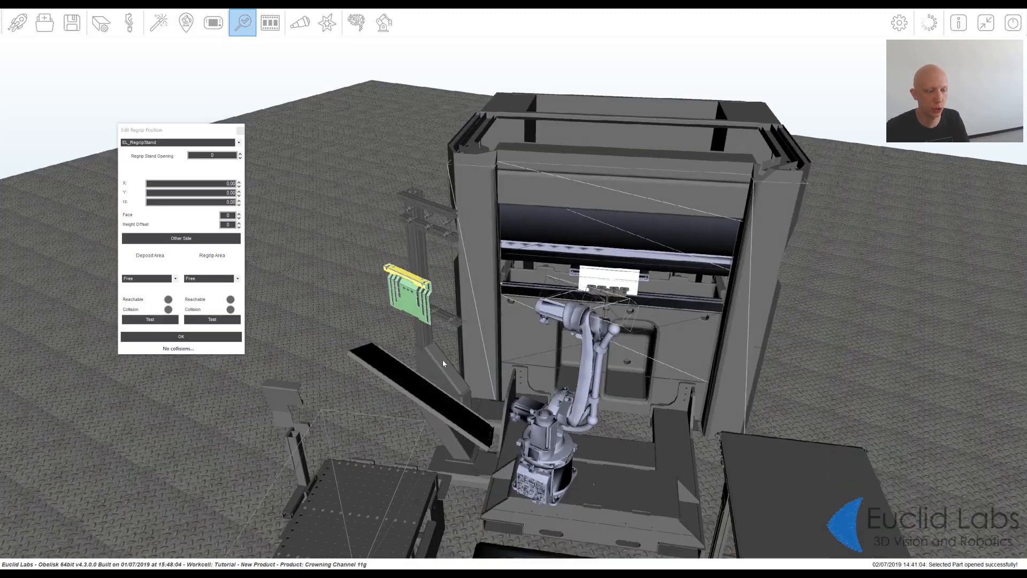
click(231, 204)
text(9)
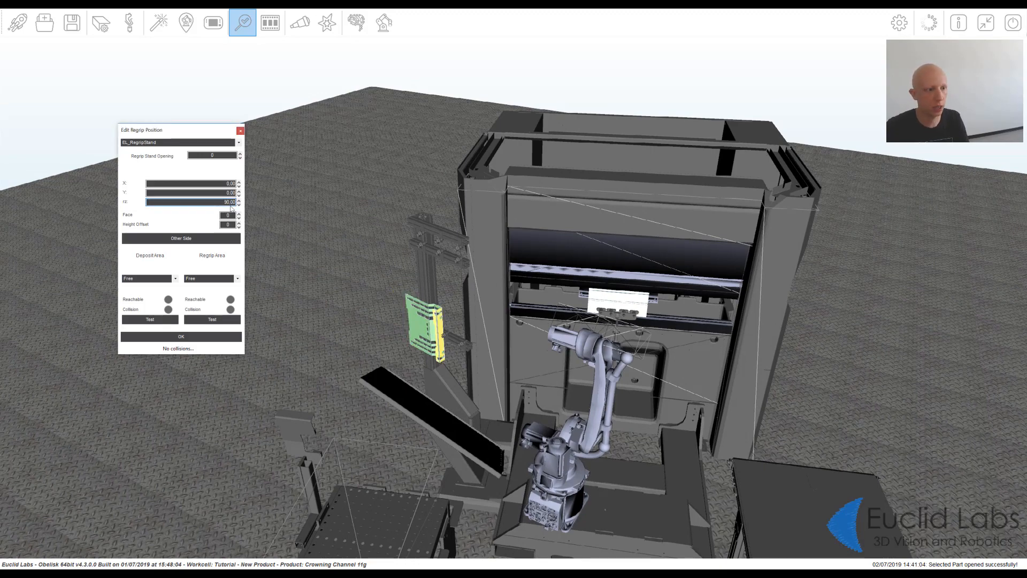
click(230, 184)
scroll(351, 332, up, 1)
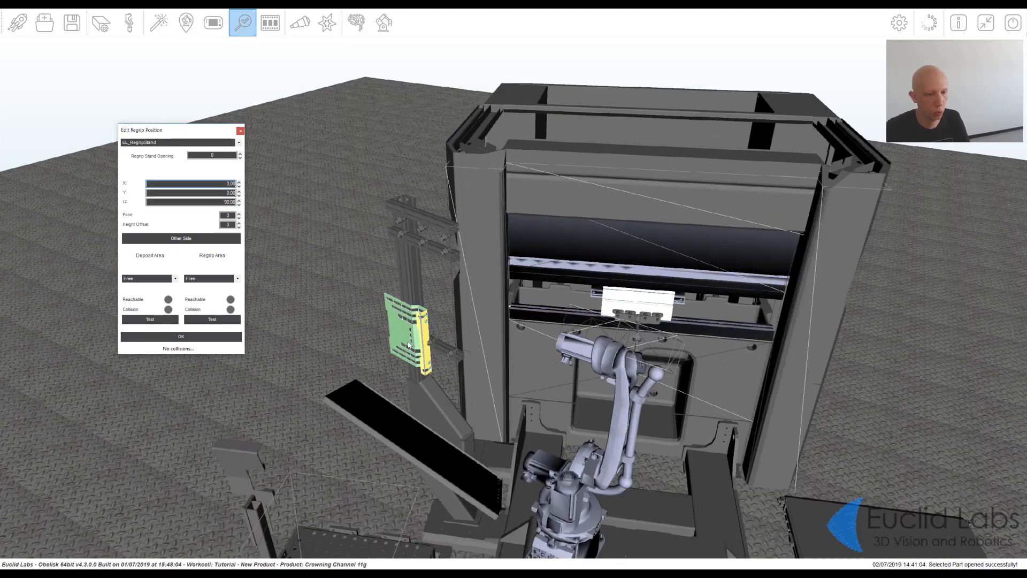
middle_drag(350, 332, 390, 338)
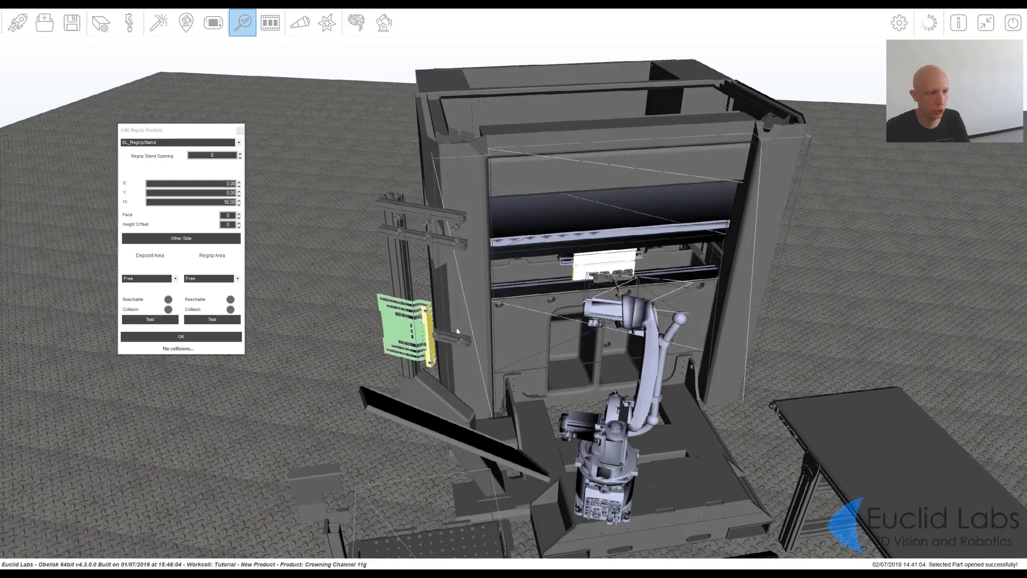
Step: Raise the part on the regrip stand by increasing its X position to 521.60
click(220, 184)
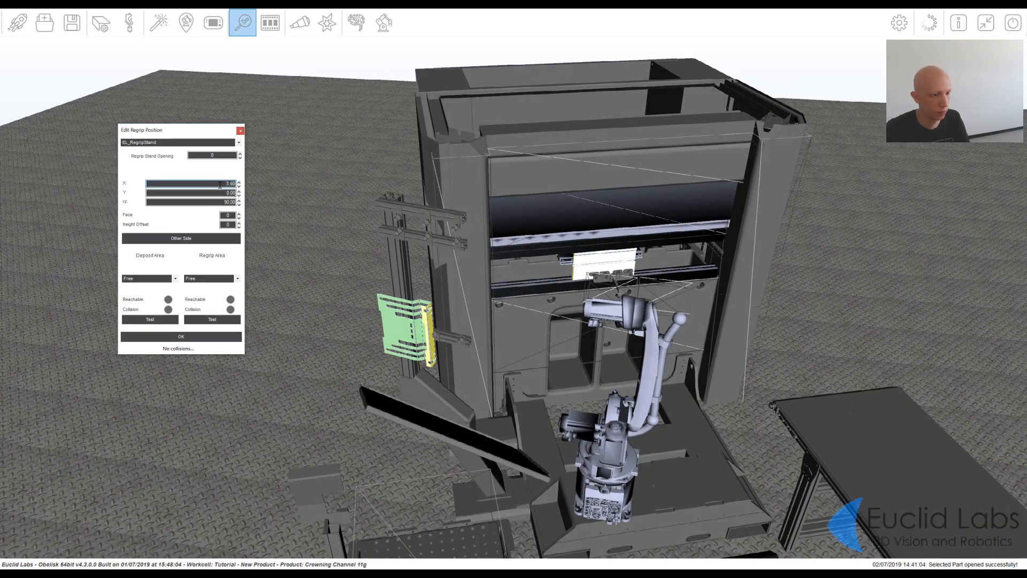
key(Up)
key(Up)
key(Up)
key(Up)
key(Up)
key(Up)
key(Up)
key(Up)
key(Up)
key(Up)
key(Up)
key(Up)
key(Up)
key(Up)
key(Up)
key(Up)
key(Up)
key(Up)
key(Up)
key(Up)
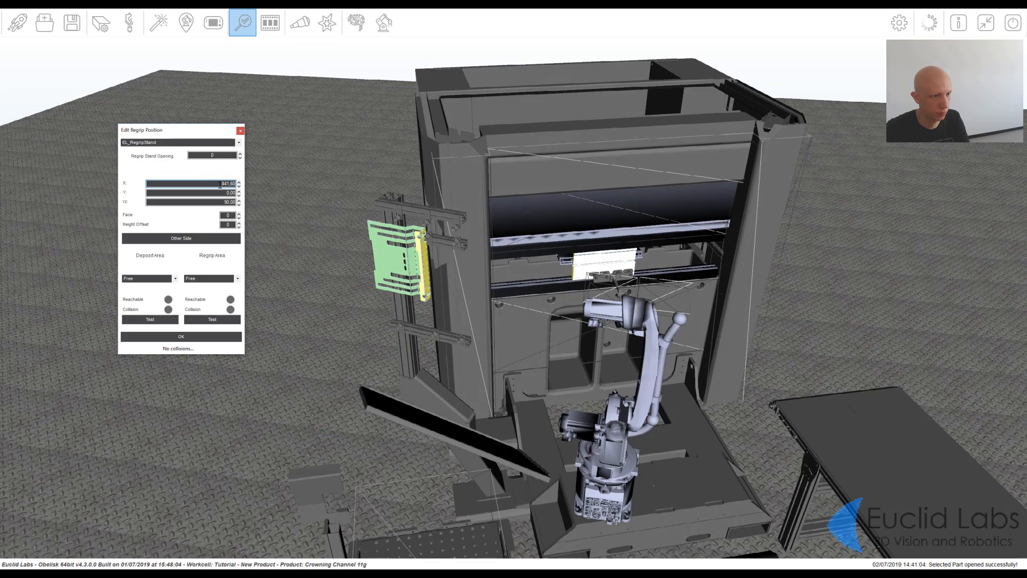
key(Up)
key(Up)
key(Up)
key(Up)
key(Up)
key(Up)
key(Up)
key(Up)
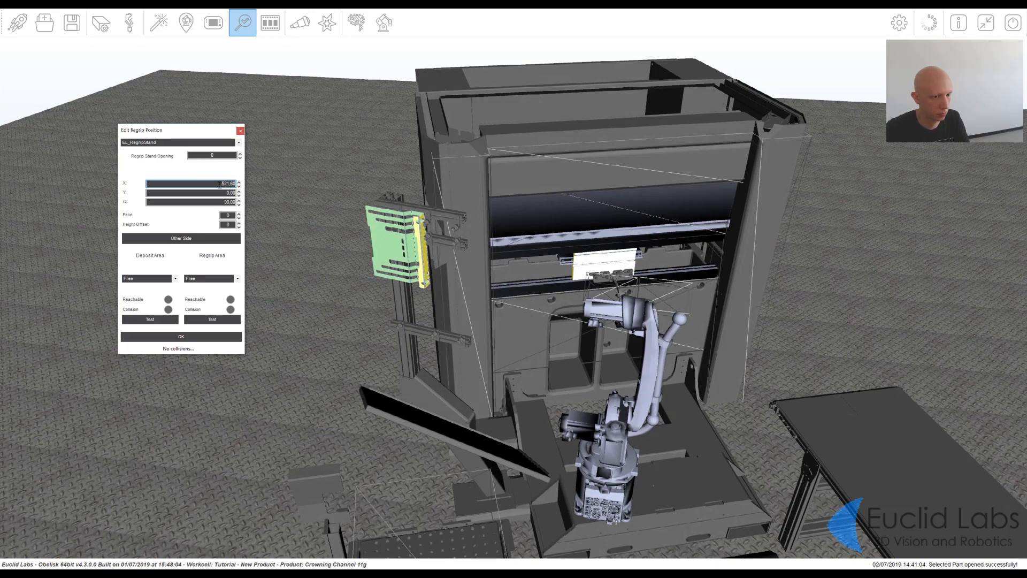
Step: Shift the part sideways along the regrip stand towards the press to a Y position of about -360
click(219, 191)
key(Up)
key(Up)
key(Up)
key(Up)
key(Up)
key(Up)
key(Up)
key(Up)
key(Up)
key(Up)
key(Up)
key(Up)
key(Up)
key(Up)
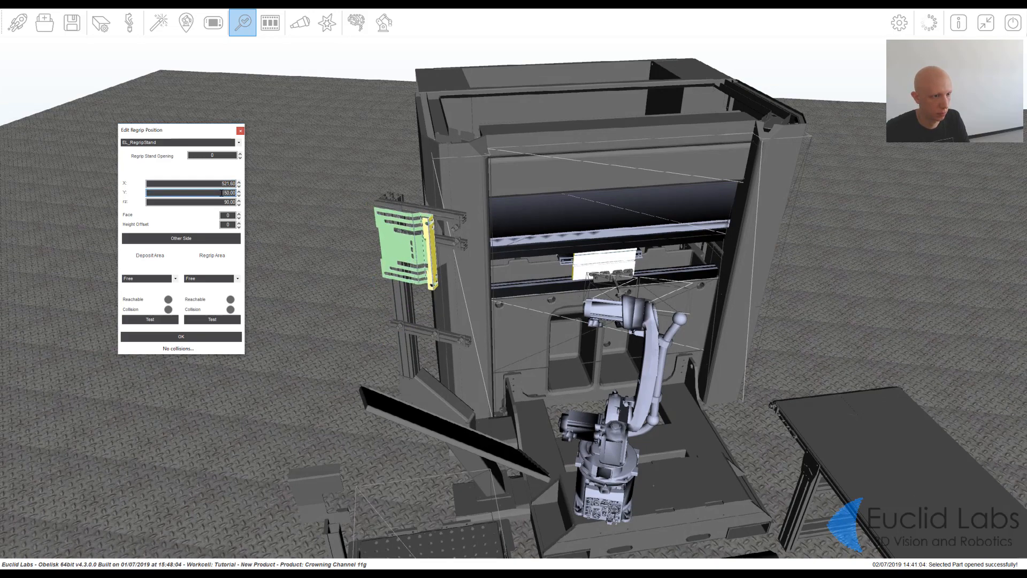
key(Up)
key(Up)
key(Up)
key(Up)
key(Up)
key(Up)
key(Up)
key(Up)
key(Up)
key(Up)
key(Up)
key(Up)
key(Up)
key(Up)
key(Up)
key(Up)
key(Up)
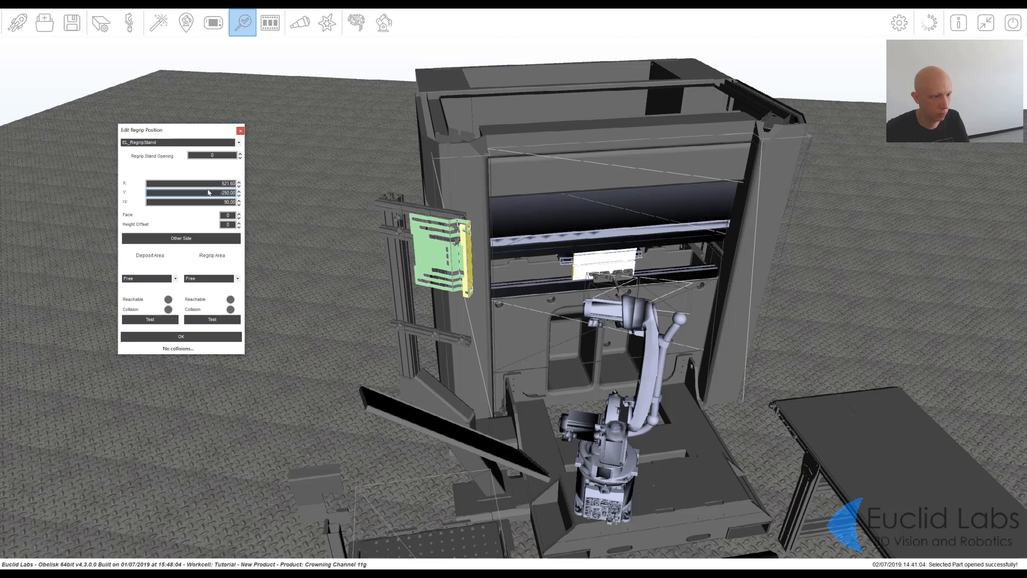
scroll(209, 192, down, 1)
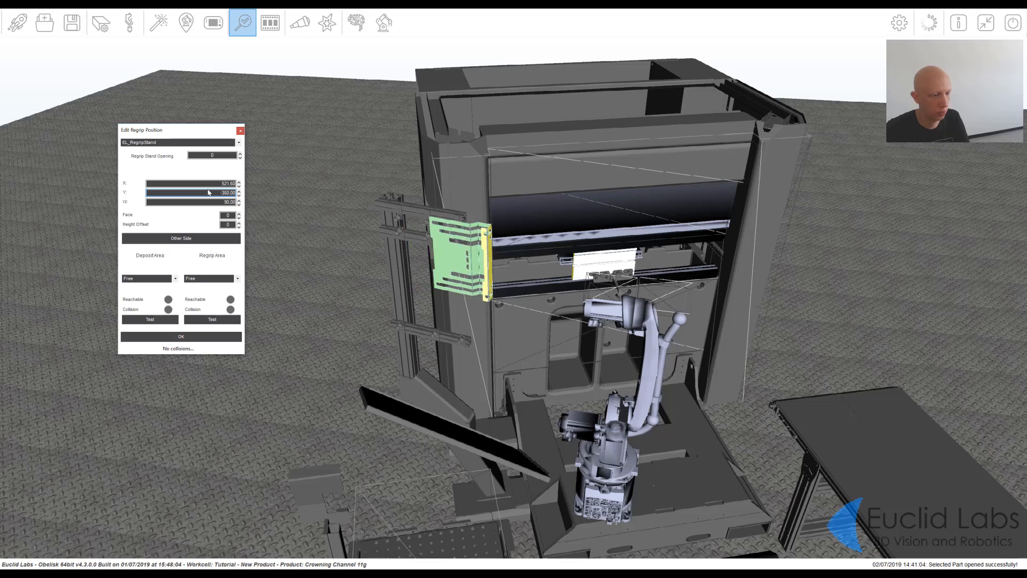
Step: Test the deposit and regrip areas of the regrip position, then accept it
click(157, 321)
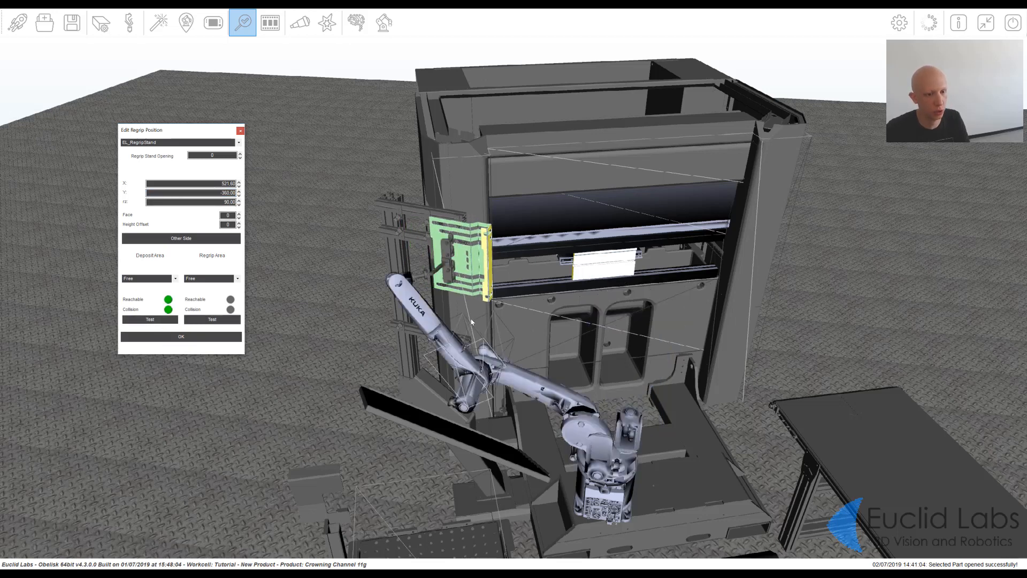
middle_drag(449, 316, 411, 338)
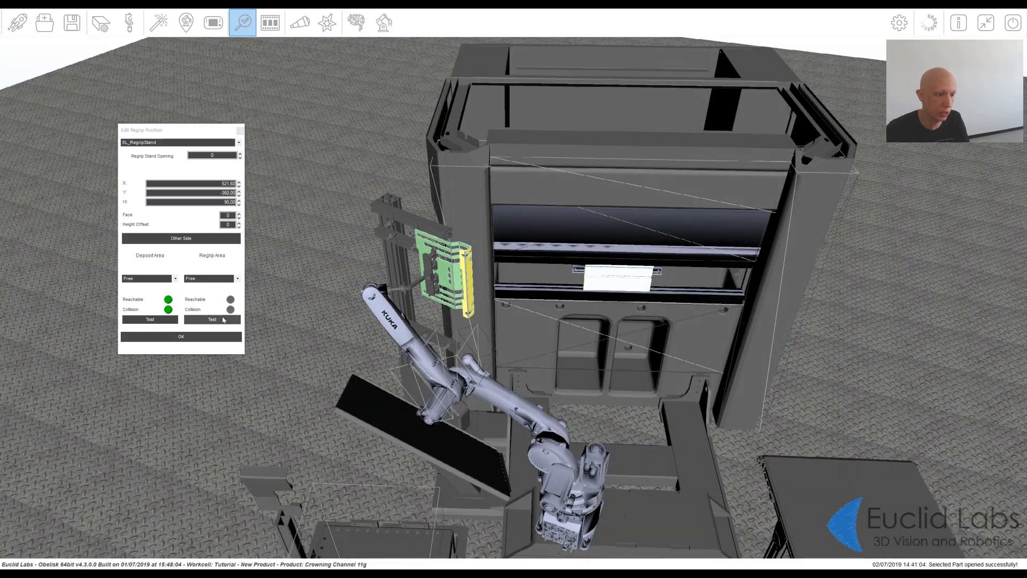
click(216, 320)
click(218, 320)
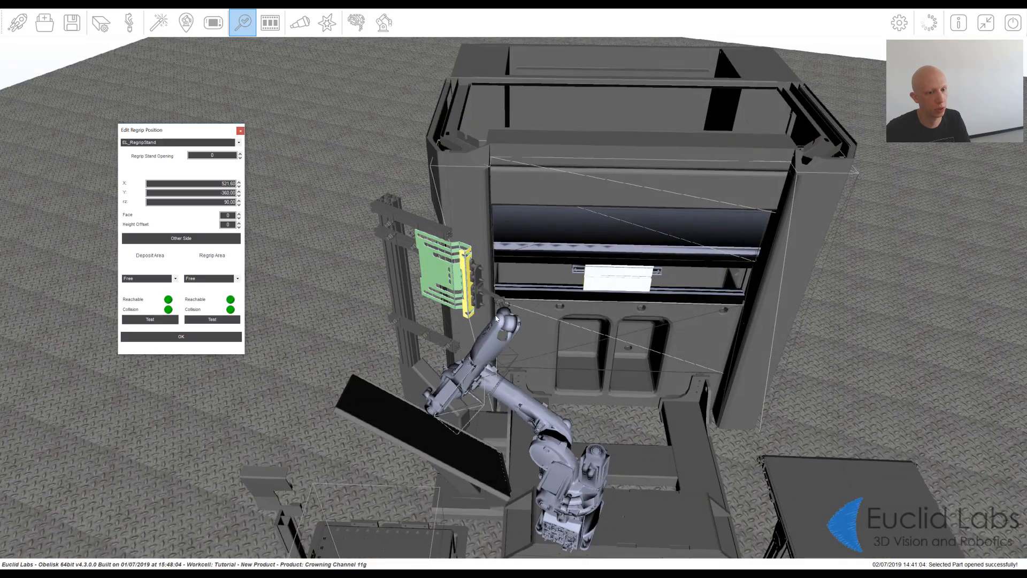
middle_drag(481, 300, 269, 310)
scroll(512, 374, up, 2)
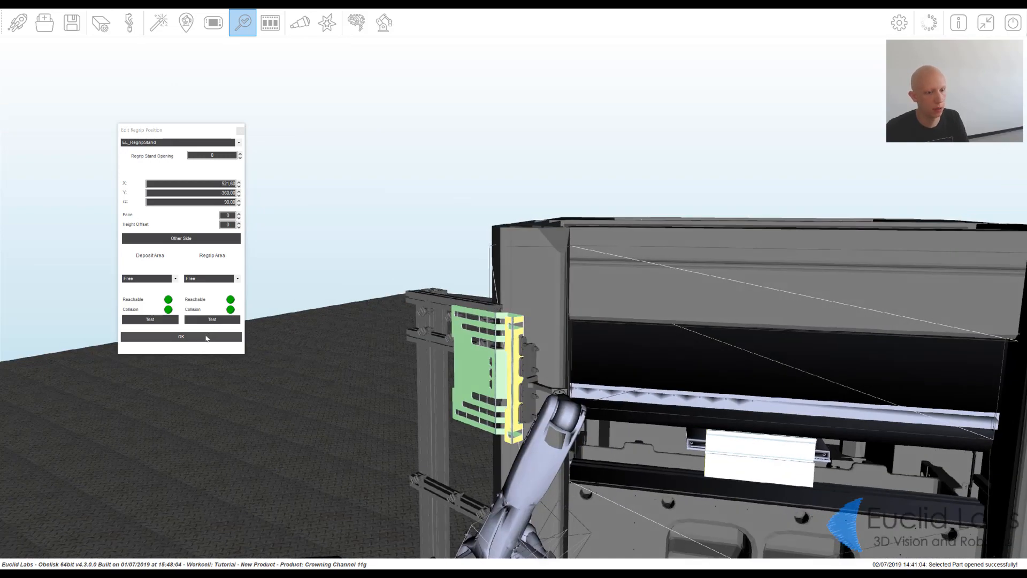
click(209, 337)
Step: Test bend 5's first gripper position again and examine the gripper and part closely at the press
middle_drag(344, 415, 525, 460)
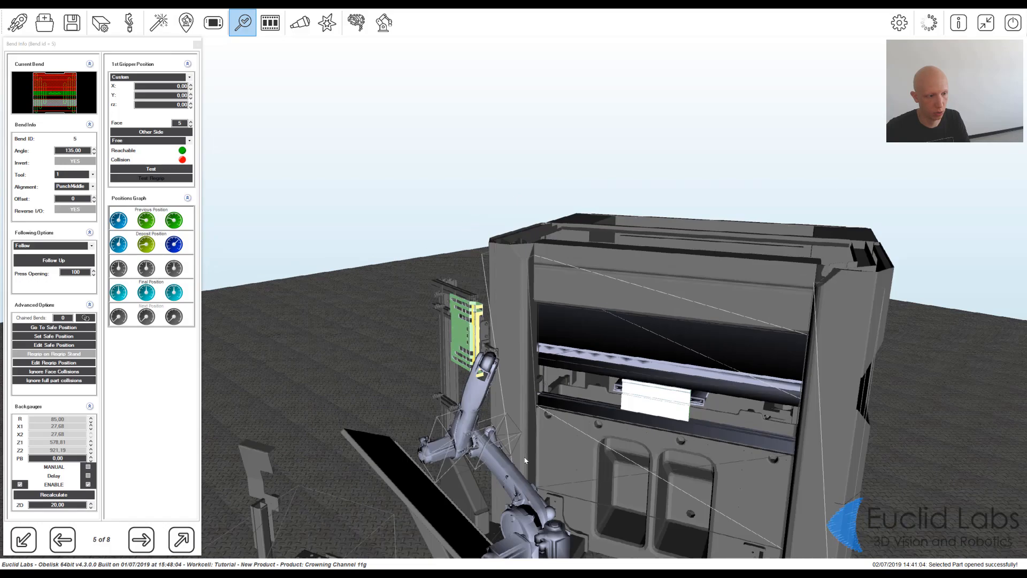
click(166, 169)
middle_drag(615, 406, 493, 455)
scroll(568, 403, up, 3)
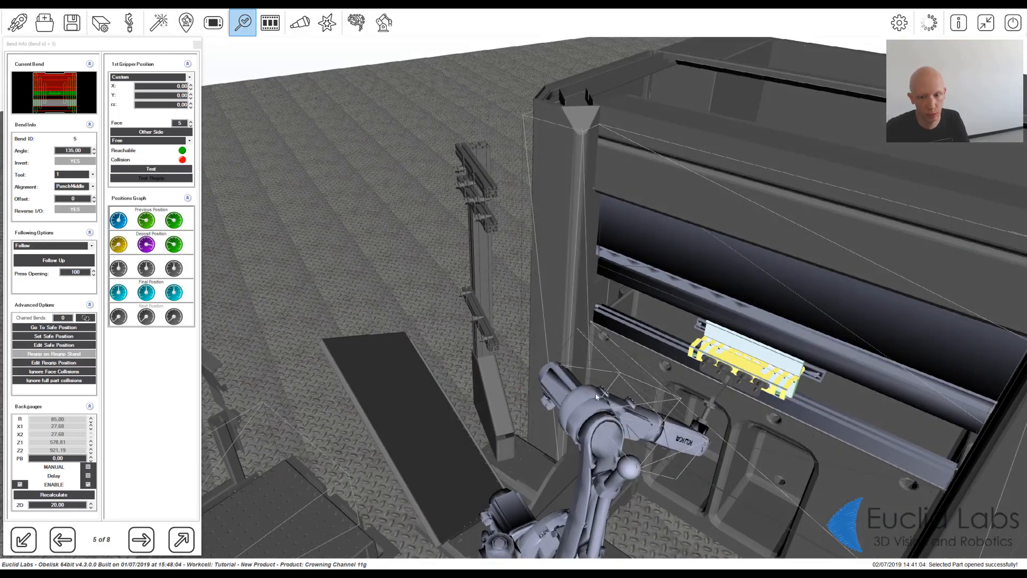
middle_drag(568, 407, 539, 367)
scroll(539, 367, up, 3)
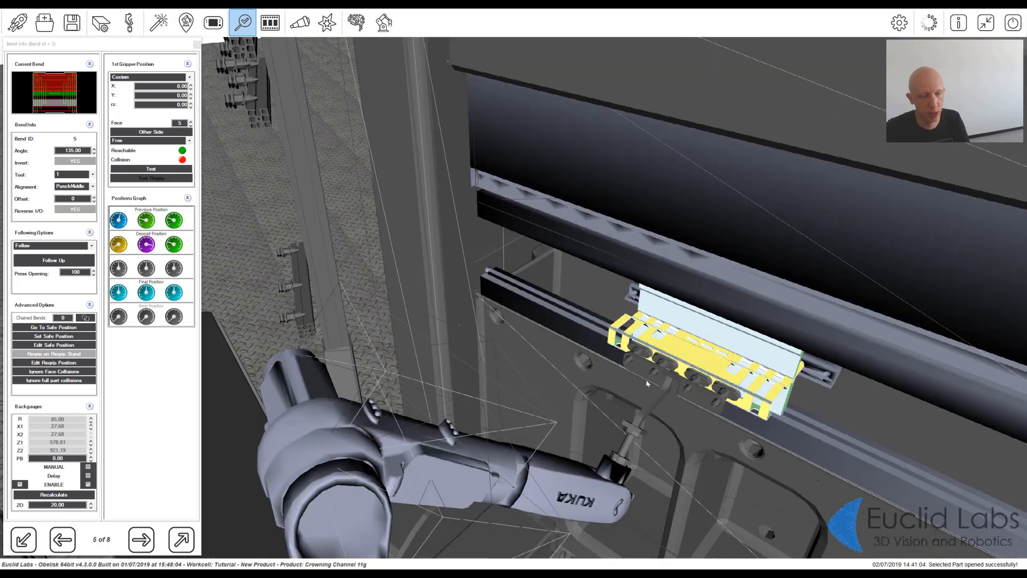
Step: Move bend 5's first gripper position to face 4 and test it at the press
click(190, 125)
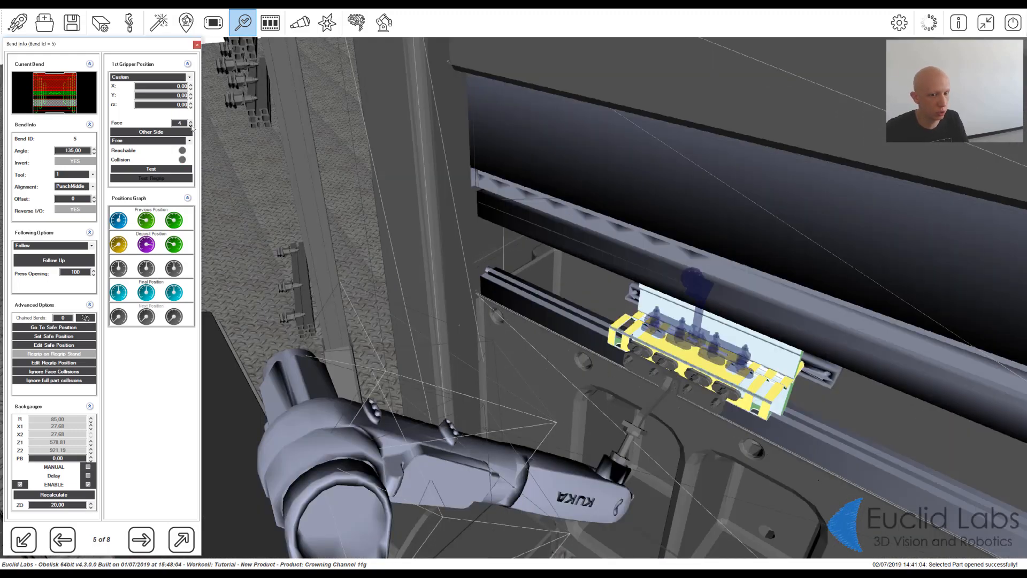
click(172, 171)
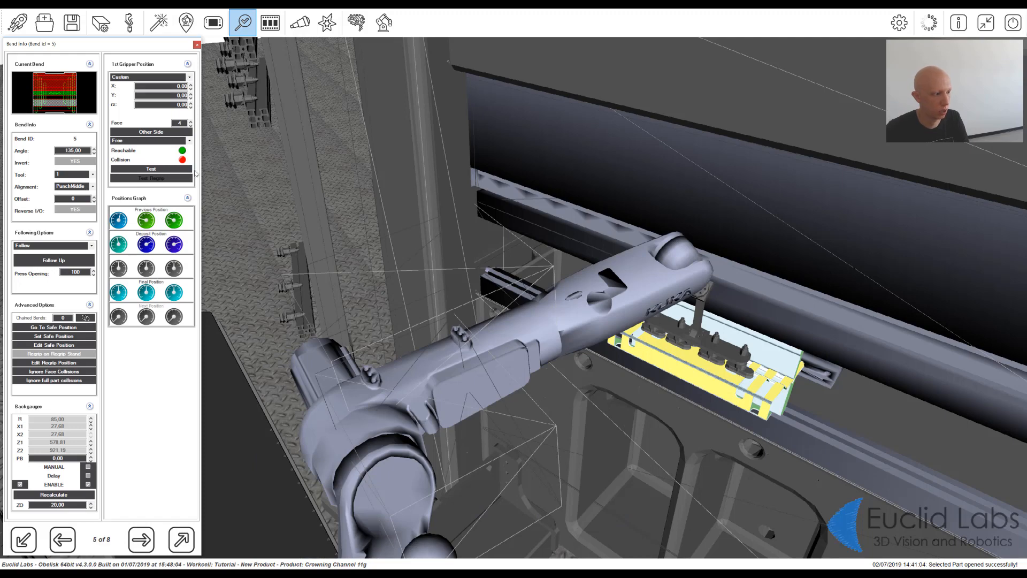
scroll(428, 329, down, 1)
middle_drag(563, 388, 480, 304)
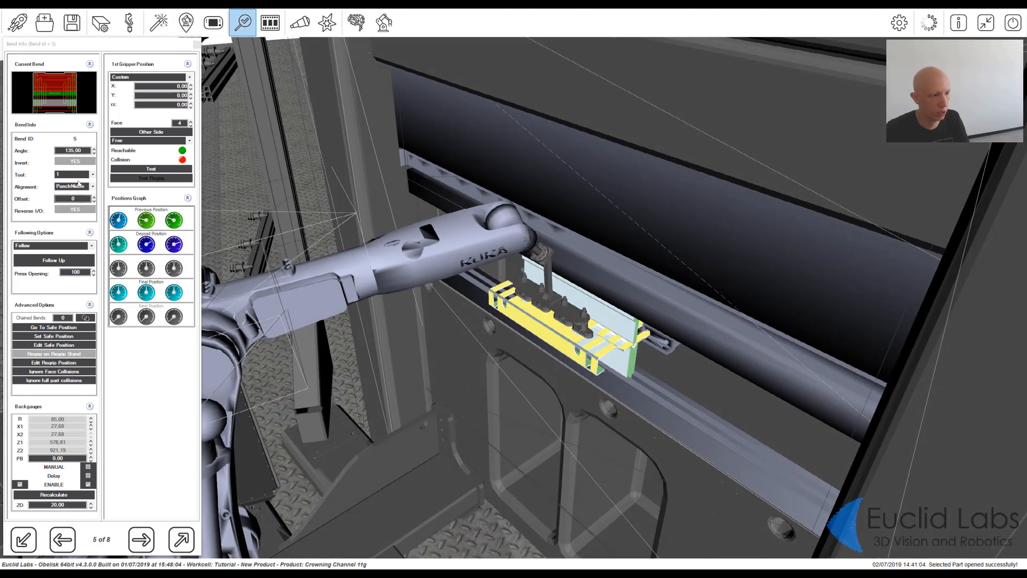
Step: Try bend 5 with Invert set to NO, test the first gripper position, and switch Invert back to YES
click(76, 162)
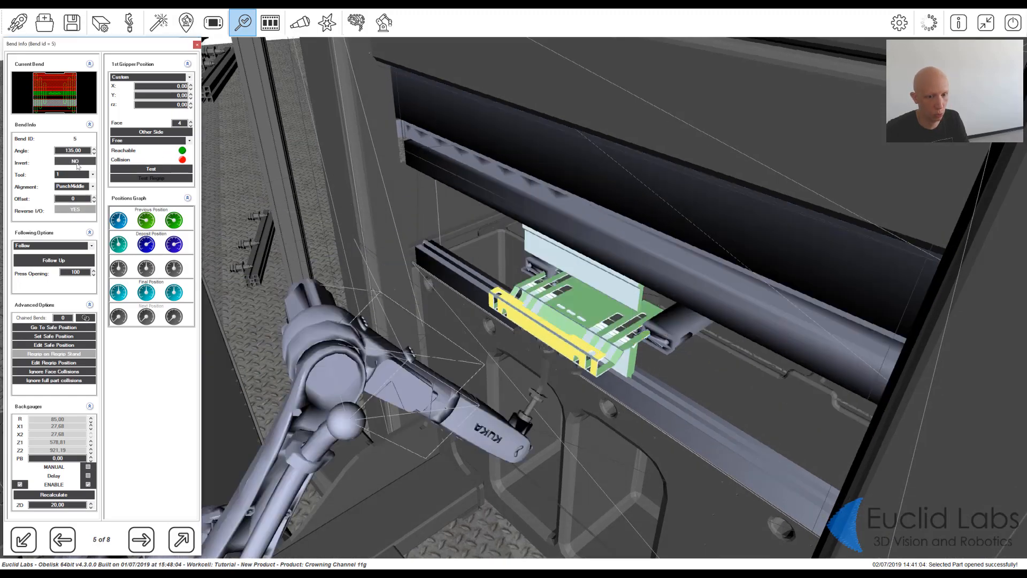
click(139, 169)
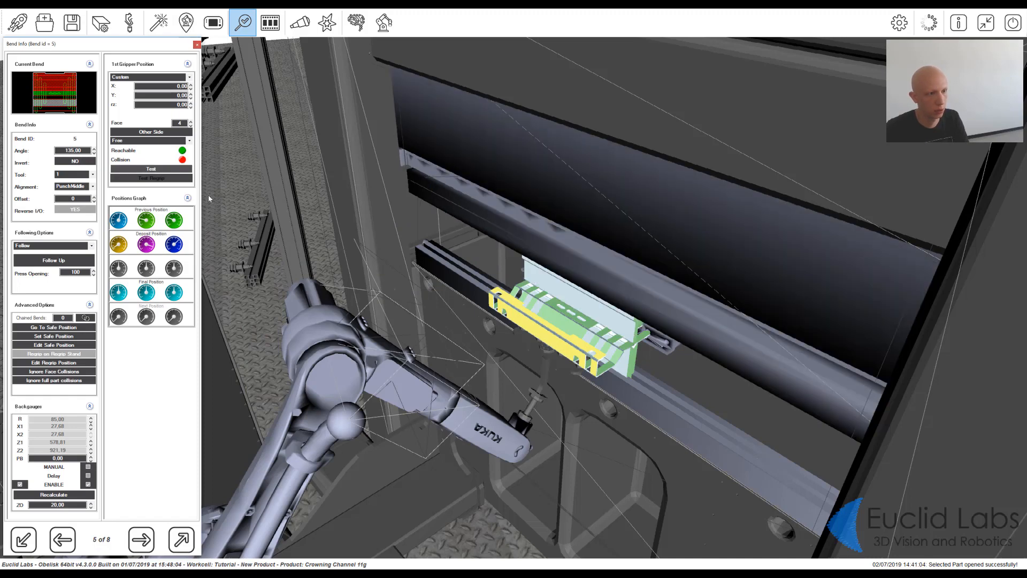
middle_drag(505, 312, 406, 283)
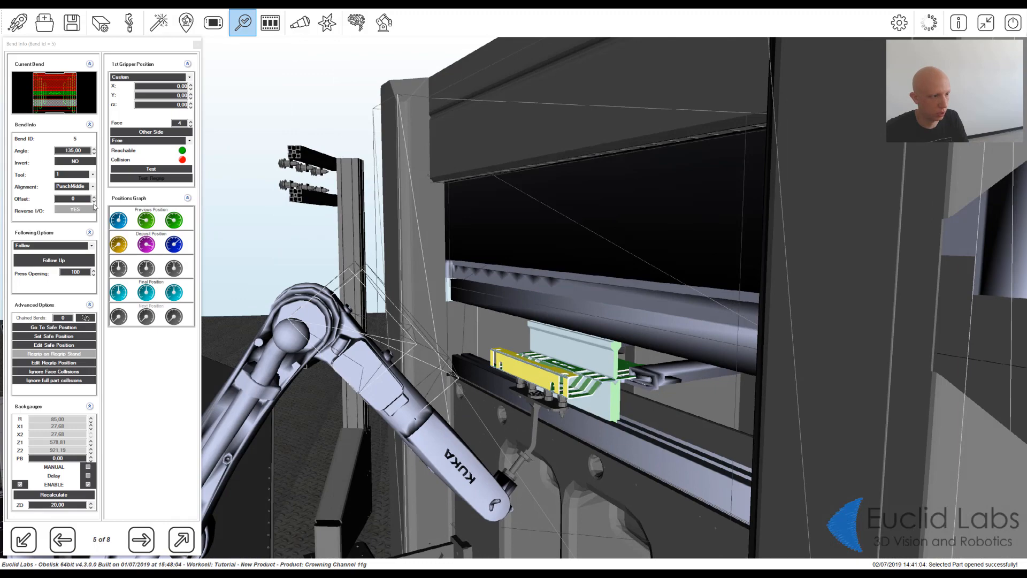
click(75, 161)
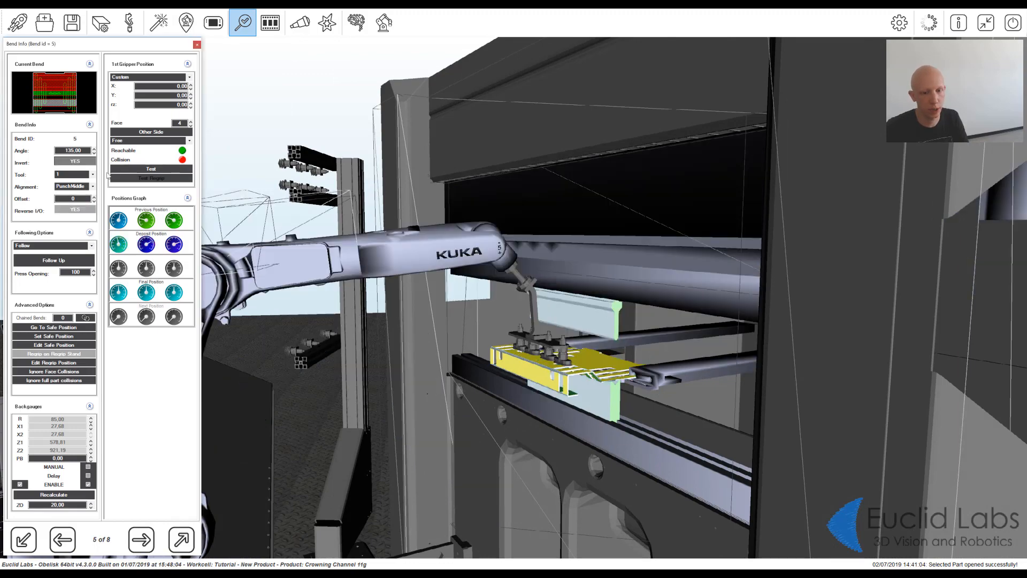
Step: Set the backgauges' PB value to 10, recalculate their positions automatically and retest the first gripper position
middle_drag(547, 370, 545, 383)
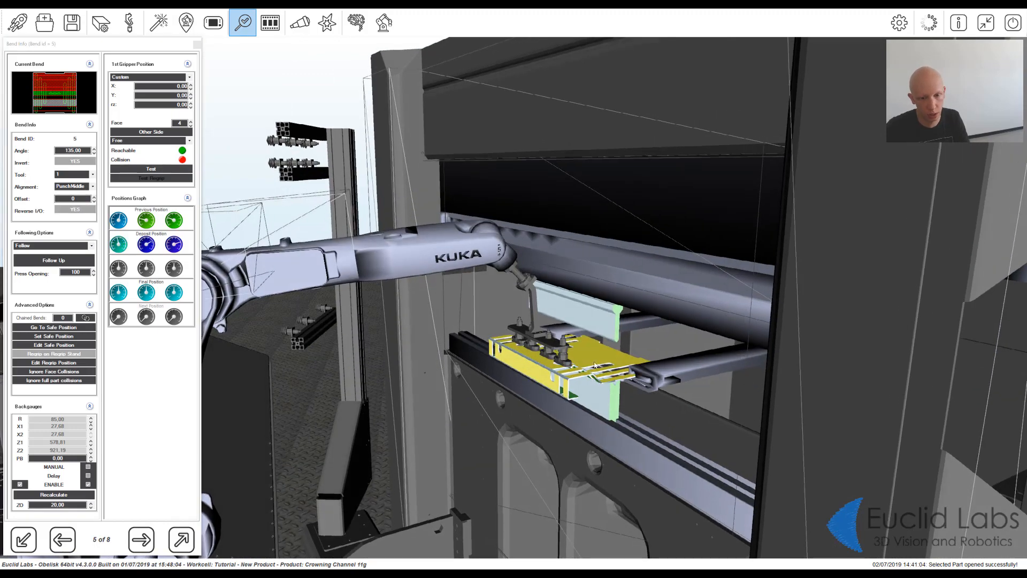
scroll(595, 364, up, 5)
middle_drag(661, 394, 343, 415)
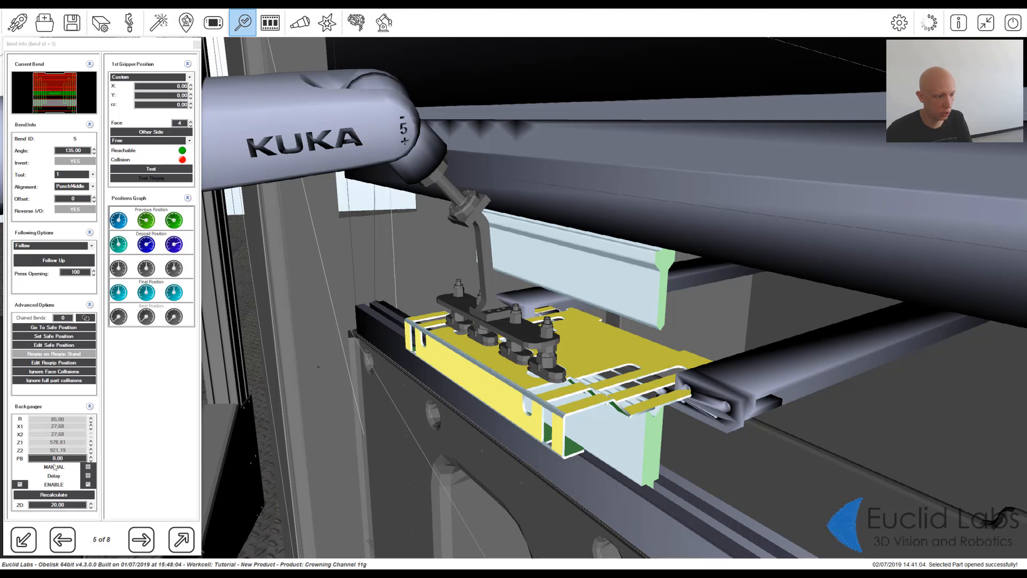
click(50, 468)
click(88, 467)
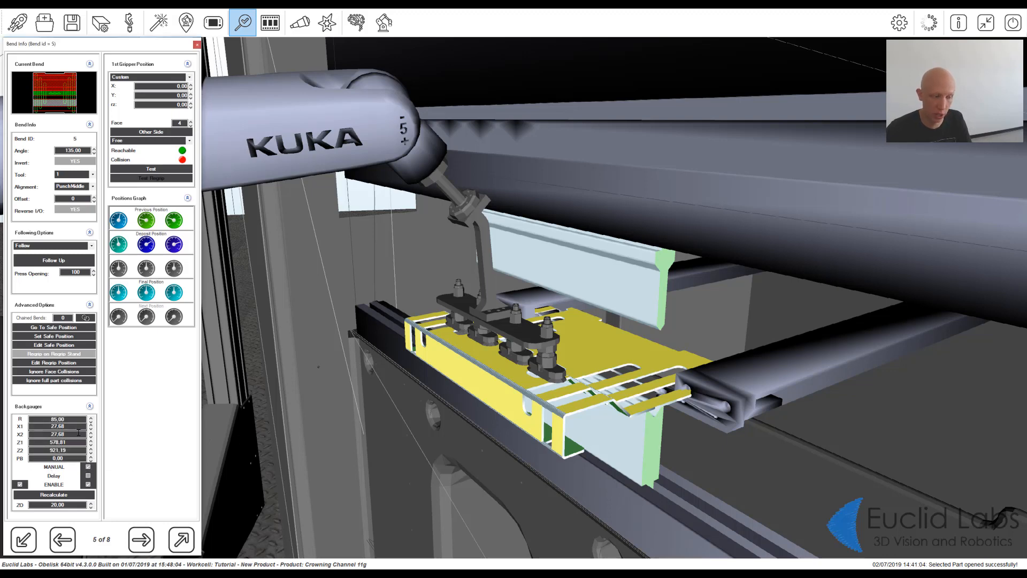
click(88, 467)
click(81, 496)
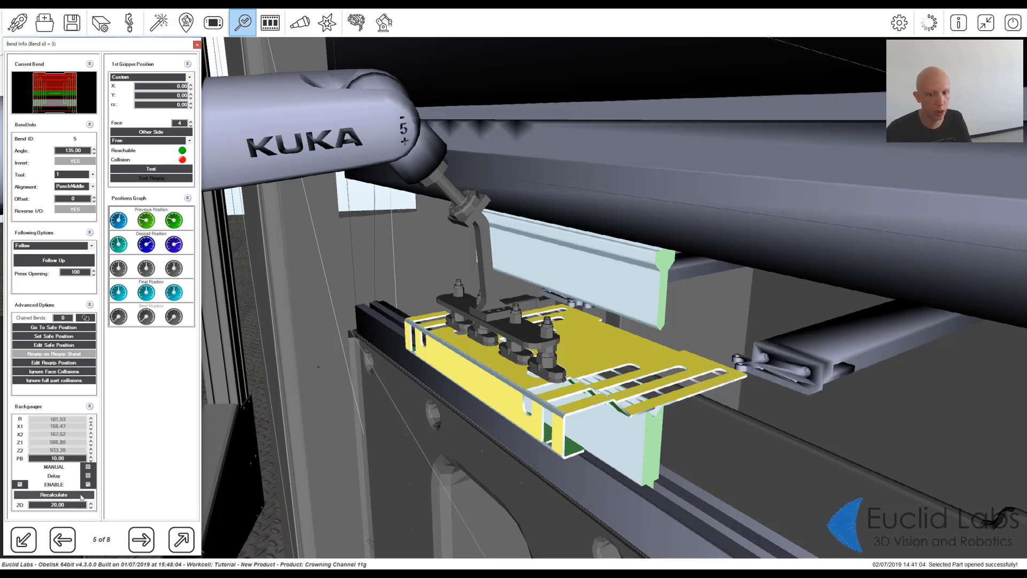
click(182, 168)
scroll(467, 344, down, 5)
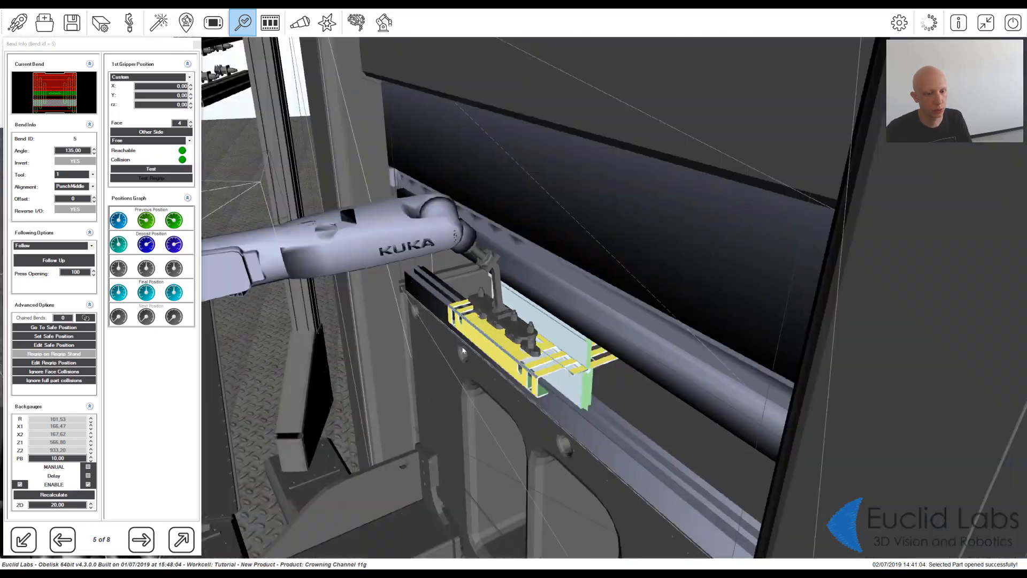
scroll(482, 348, down, 3)
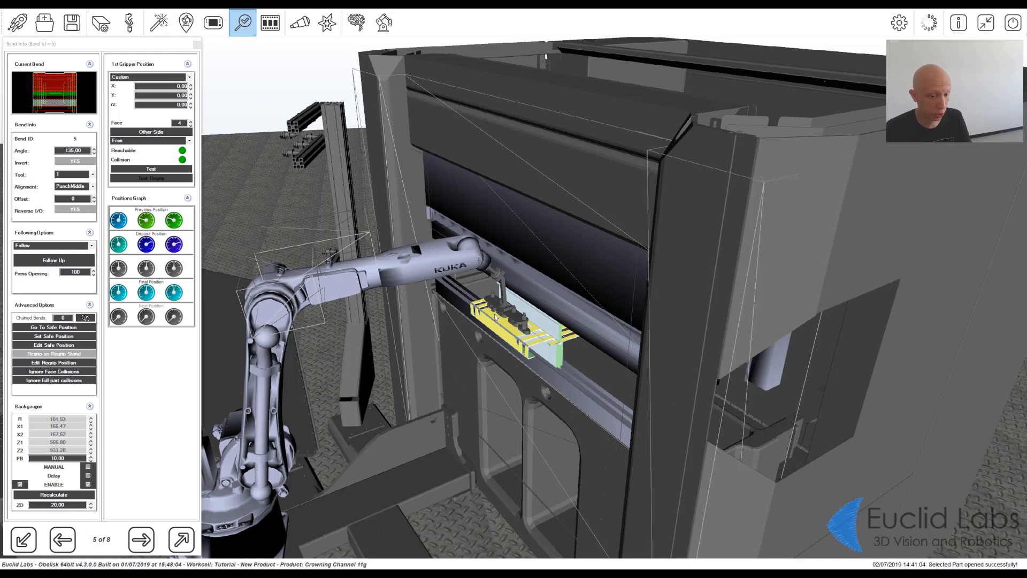
Step: Set bend 5's following option to GoToSafePosition and define a Custom second gripper position with rotation 0 on face 5
click(63, 245)
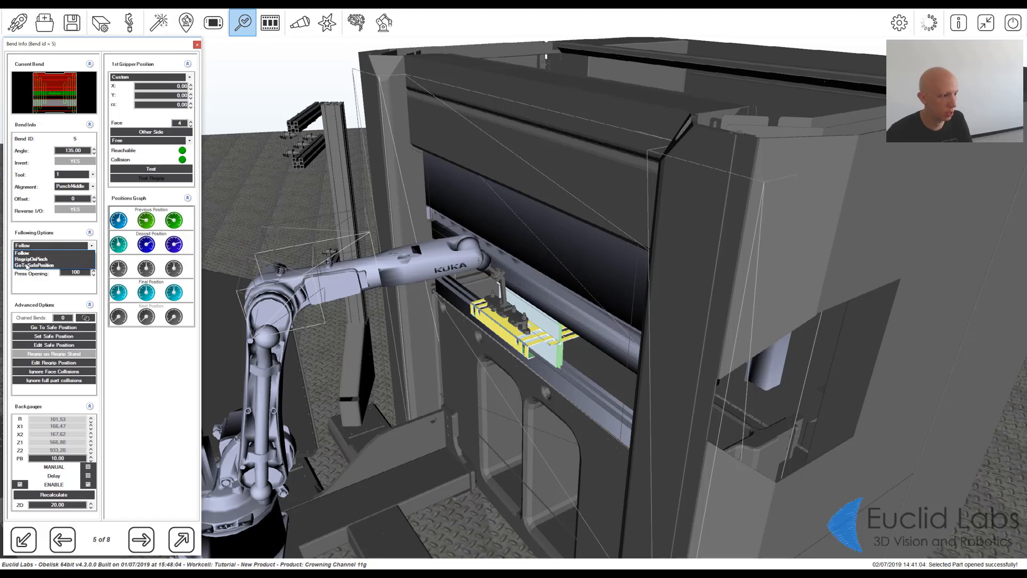
click(27, 265)
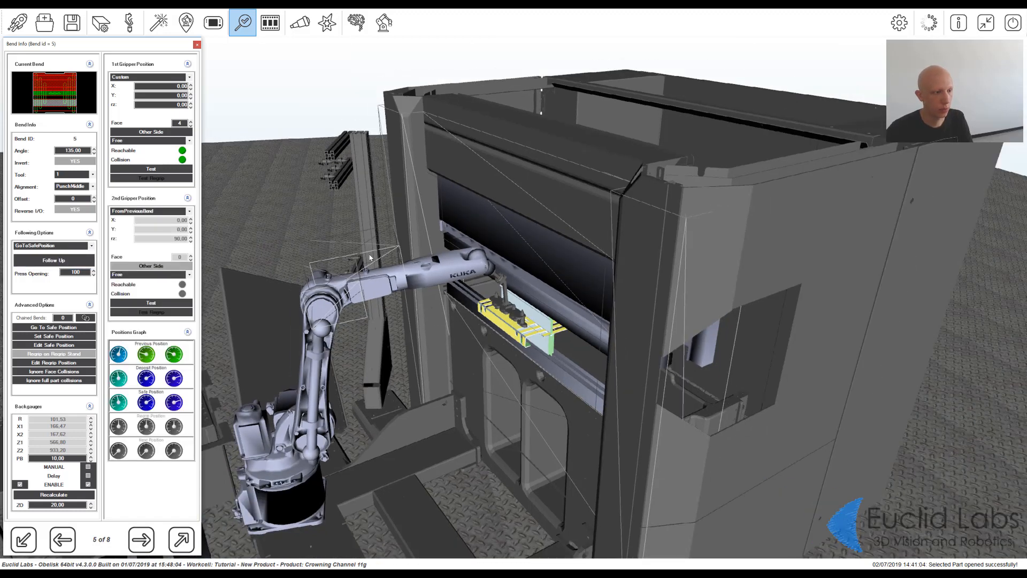
click(172, 213)
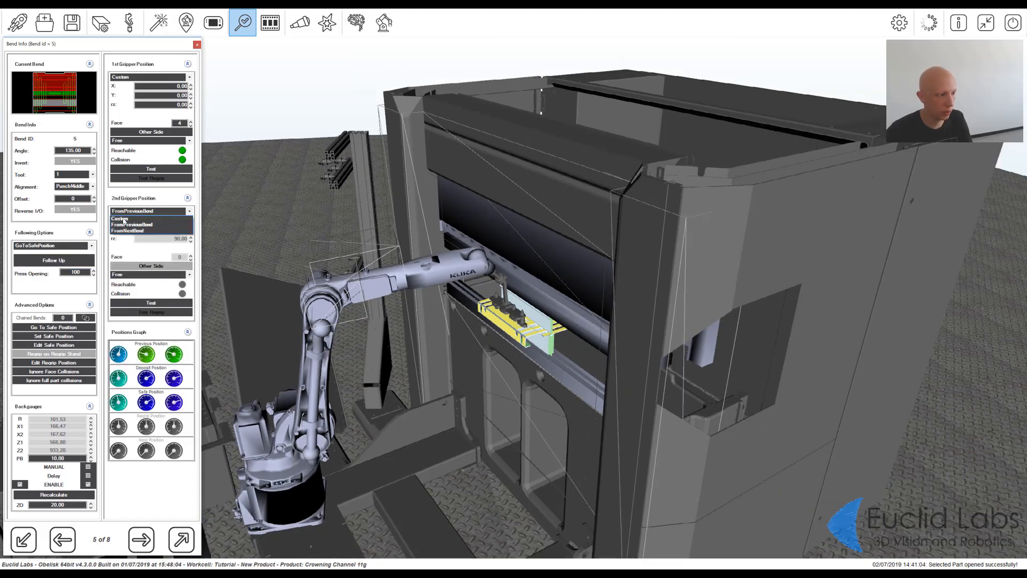
click(123, 219)
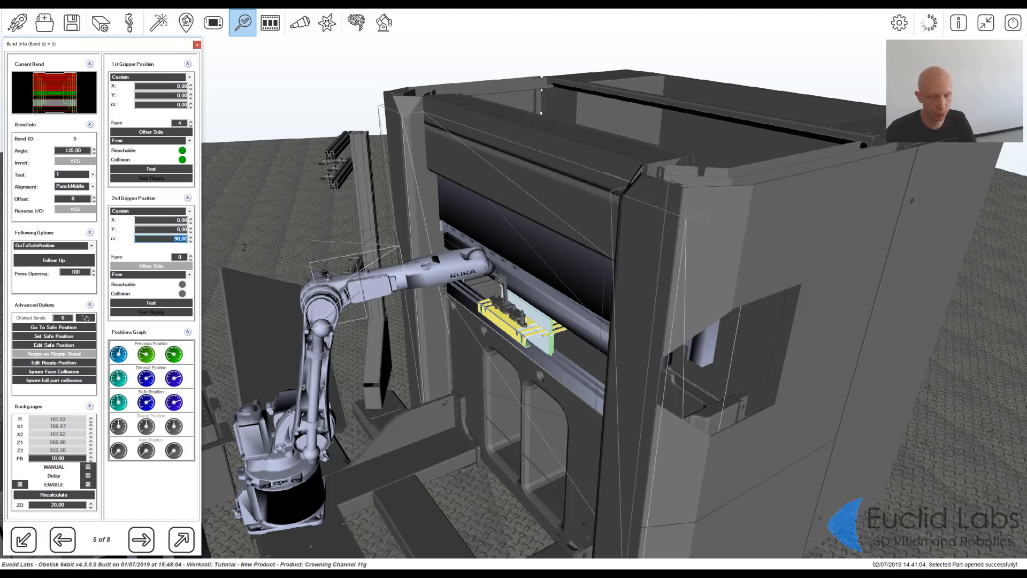
text(0)
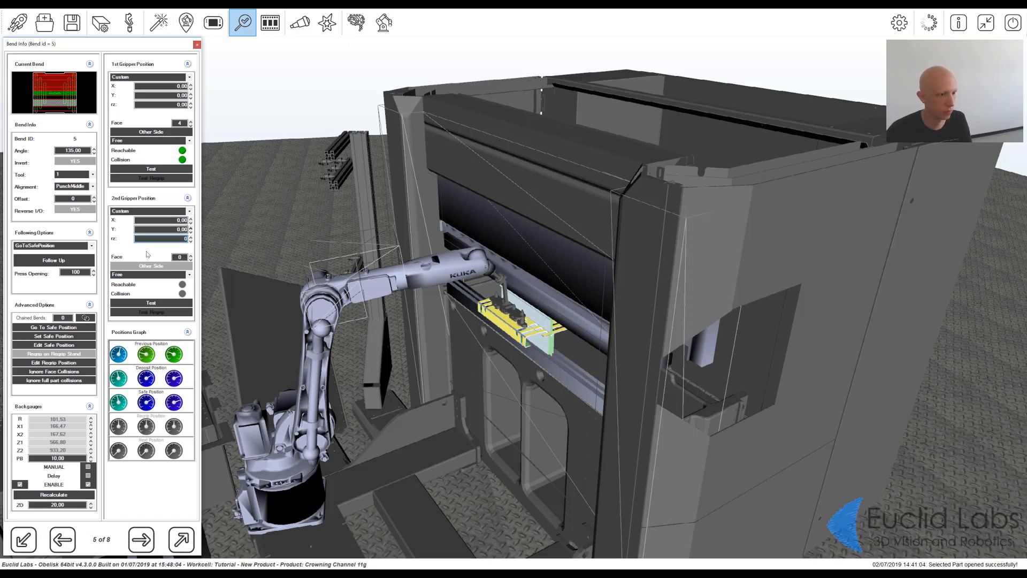
text(5)
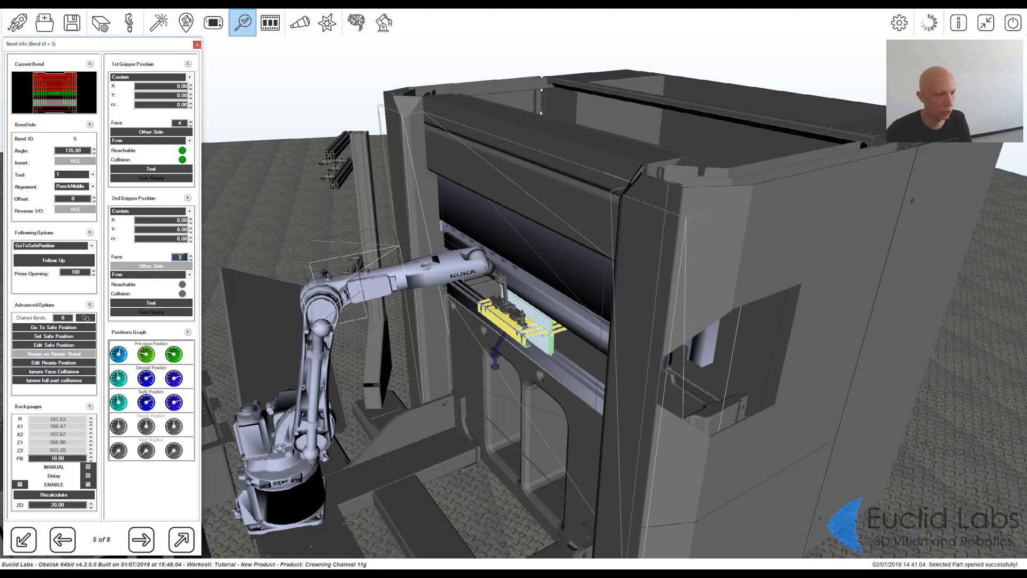
Step: Test the second gripper position, switch it to the other side, set its X offset to 10 and retest it
click(182, 304)
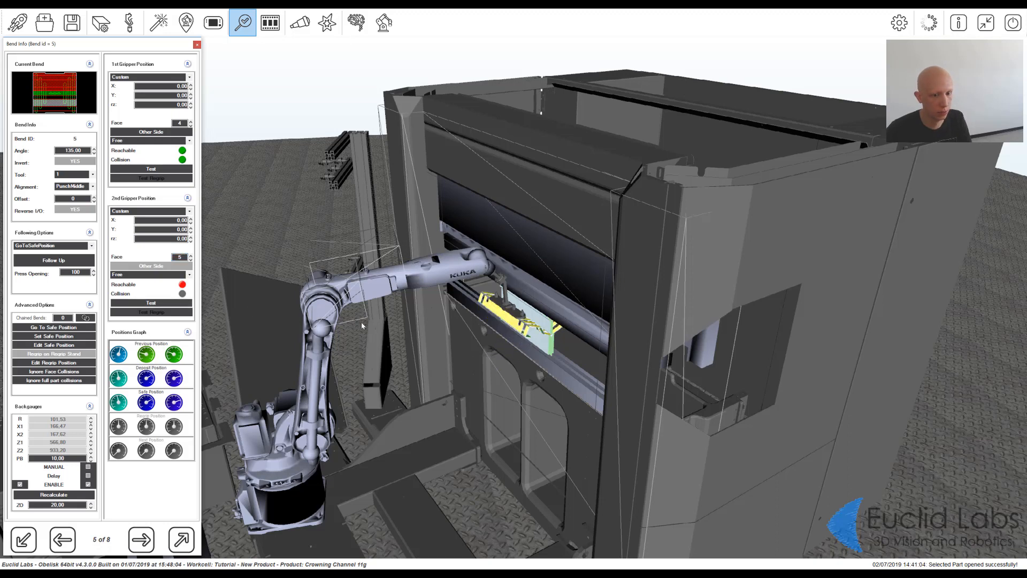
click(157, 266)
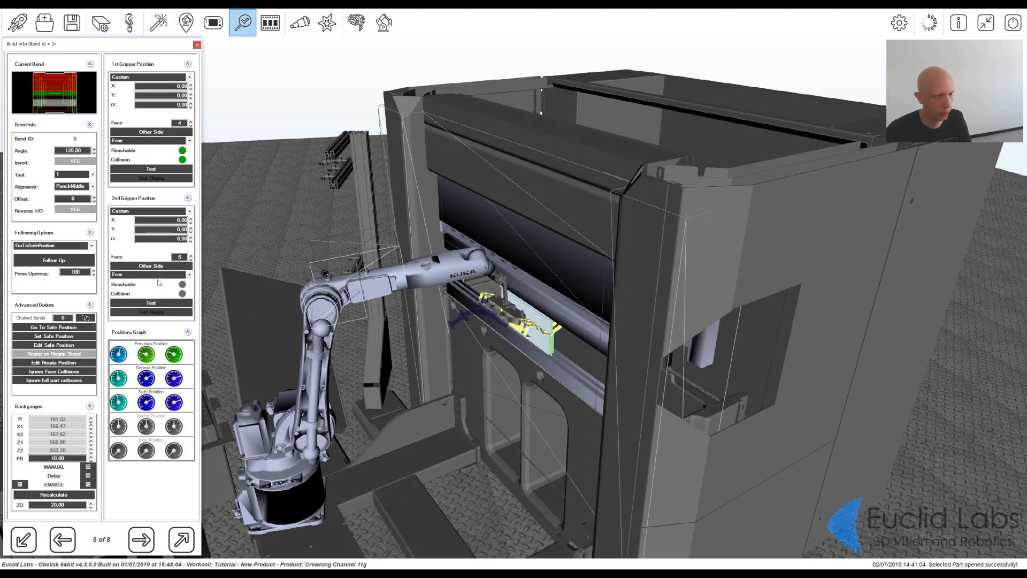
click(152, 303)
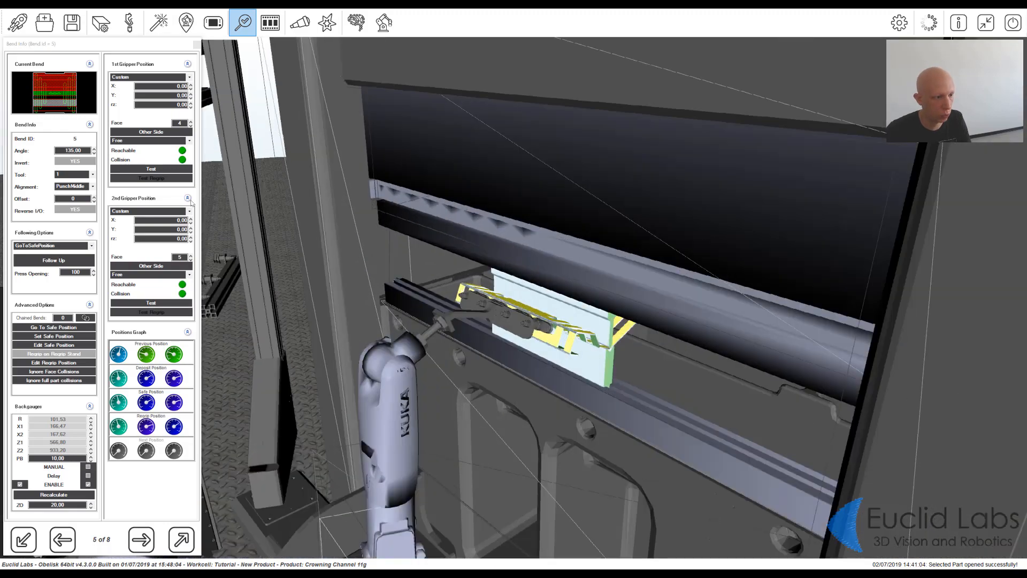
click(166, 220)
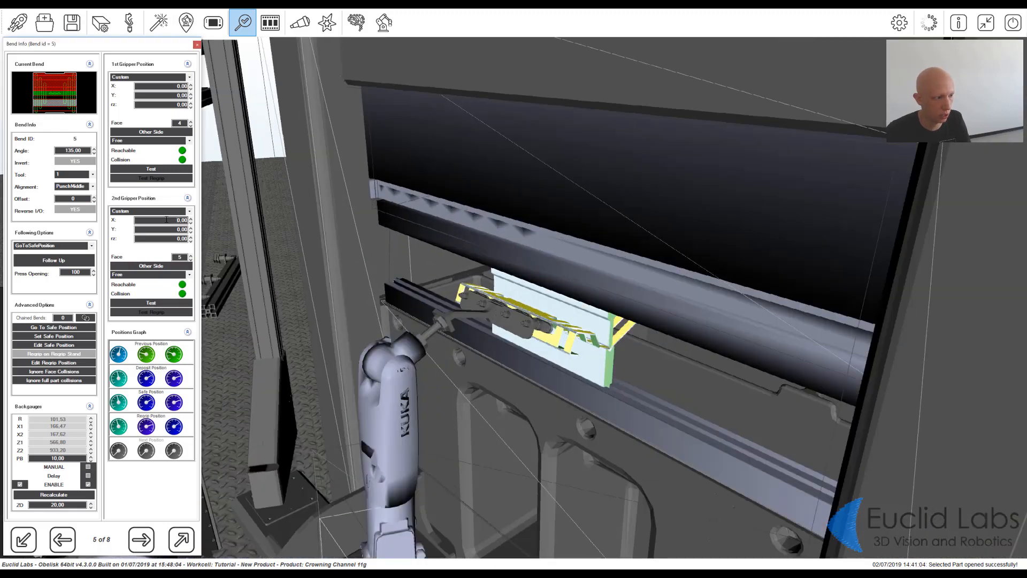
text(1)
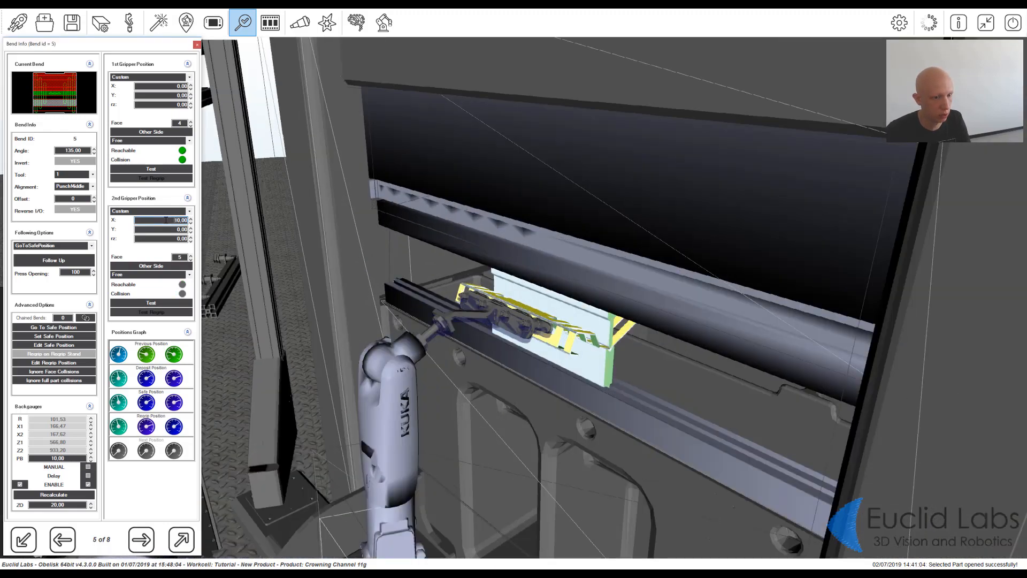
click(150, 303)
Step: Open the robot's Teach Pendant, place it clear of the bend settings and show the Cartesian position controls
scroll(440, 357, down, 3)
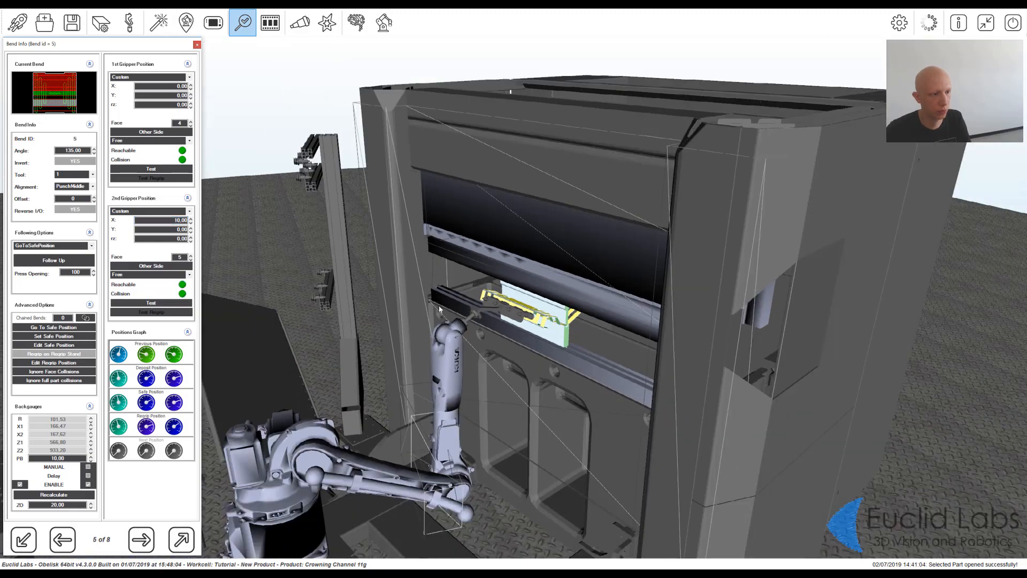
middle_drag(351, 196, 500, 326)
double_click(620, 356)
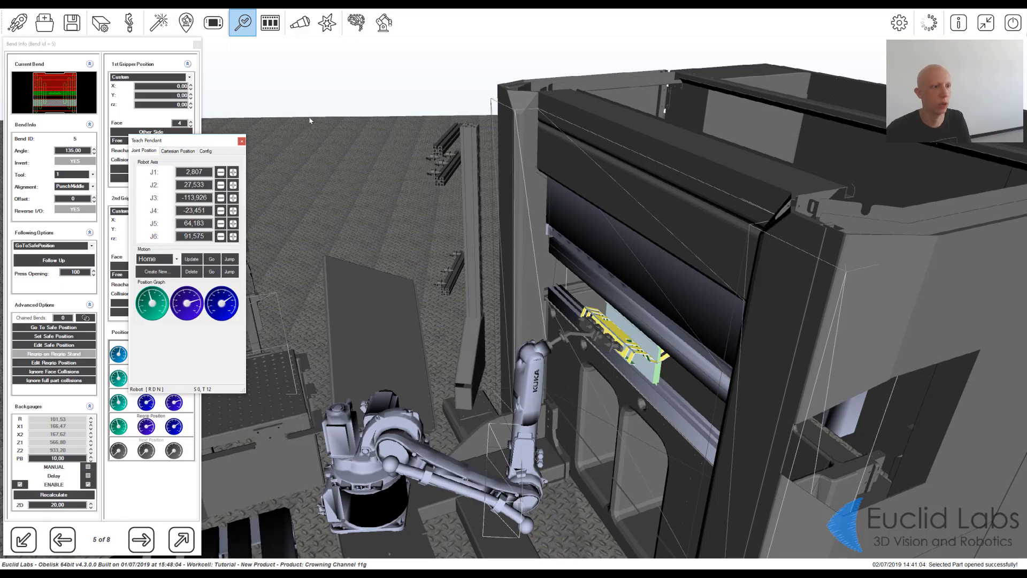
drag(202, 145, 314, 93)
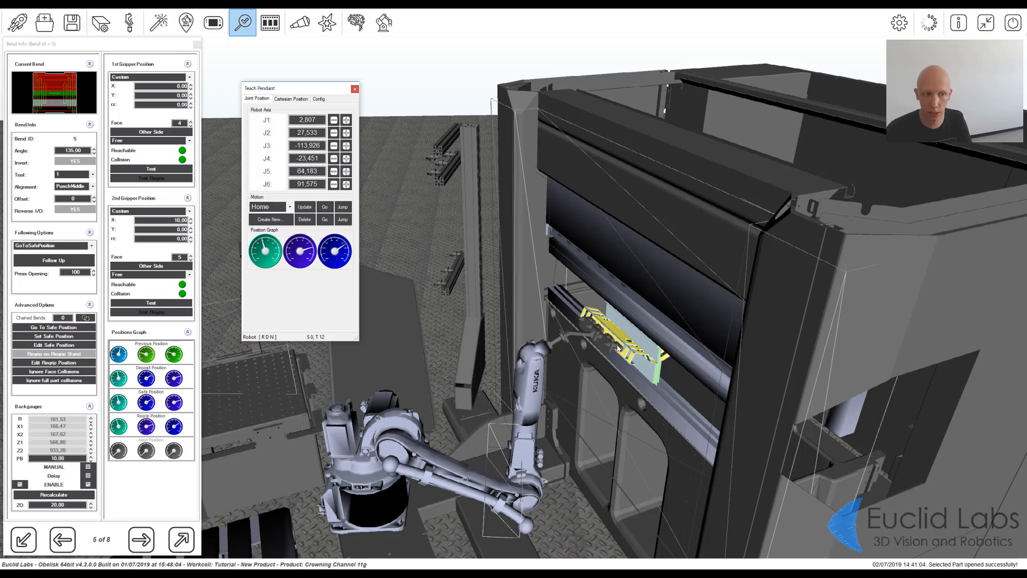
click(291, 99)
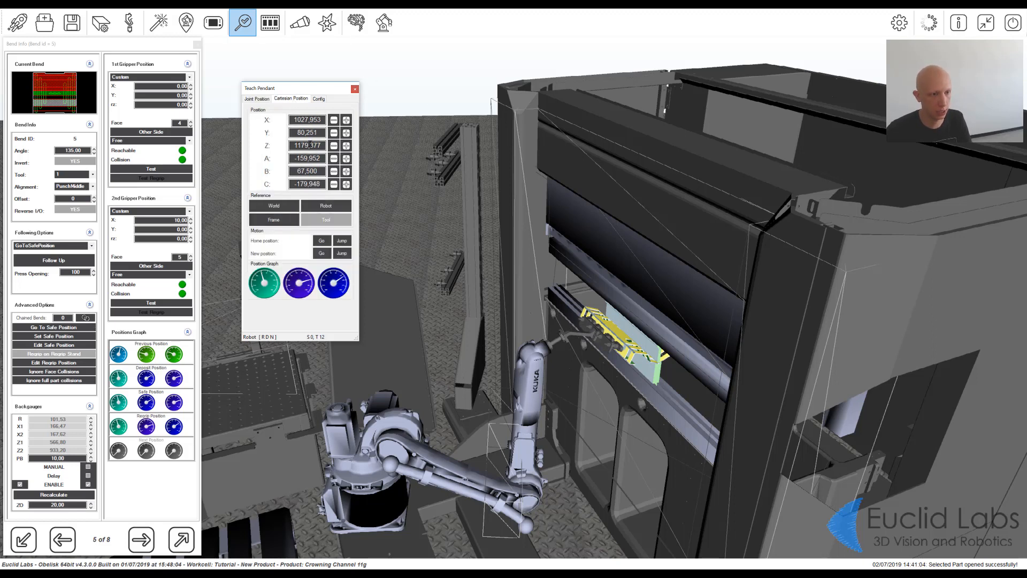
Step: Retract the gripper from the part along the tool's Z direction to a Z of about 1213.8 and store it as bend 5's safe position
scroll(311, 145, down, 7)
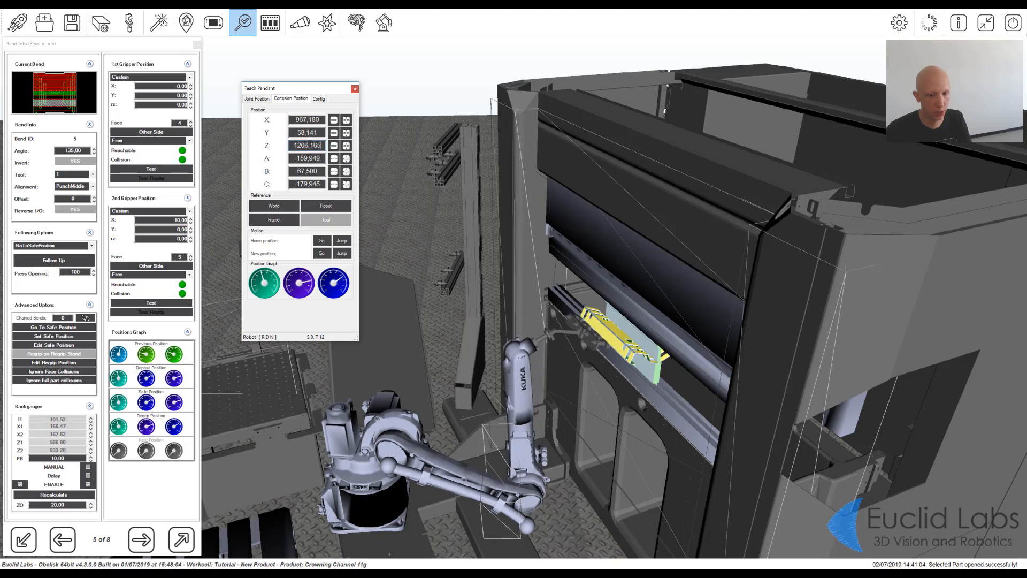
scroll(606, 345, up, 3)
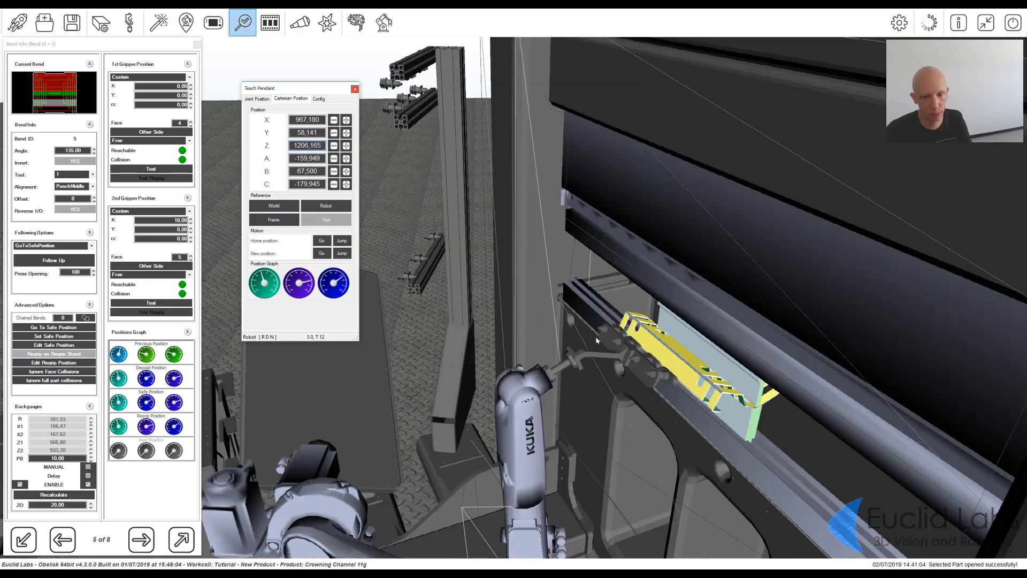
middle_drag(612, 362, 450, 227)
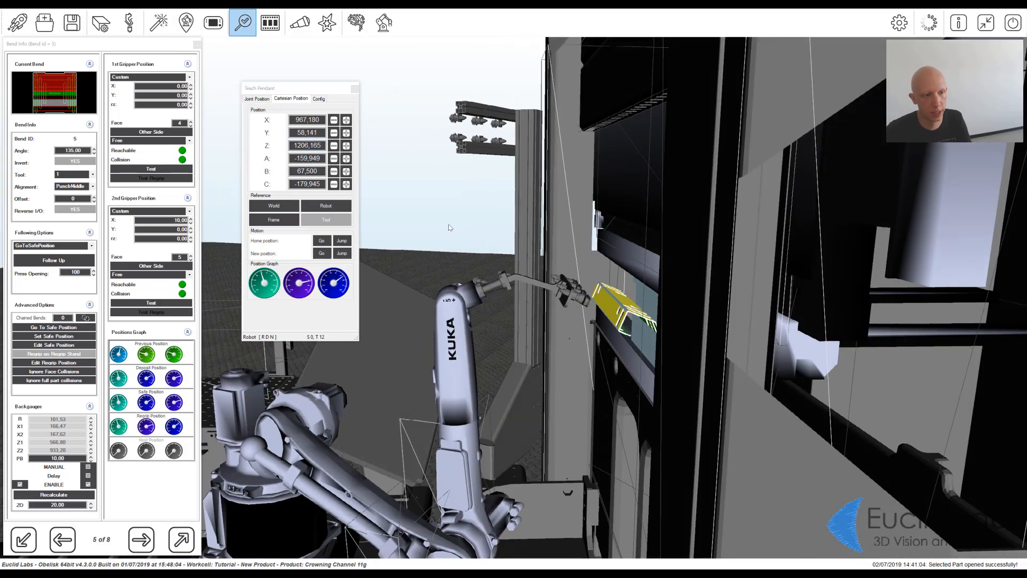
click(301, 146)
scroll(301, 147, down, 1)
scroll(310, 143, down, 1)
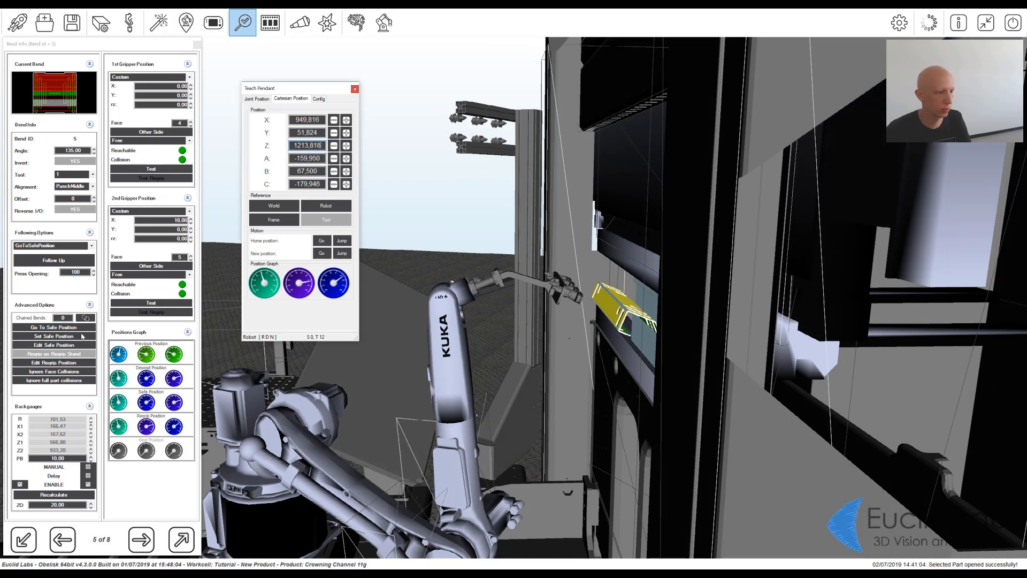
click(64, 337)
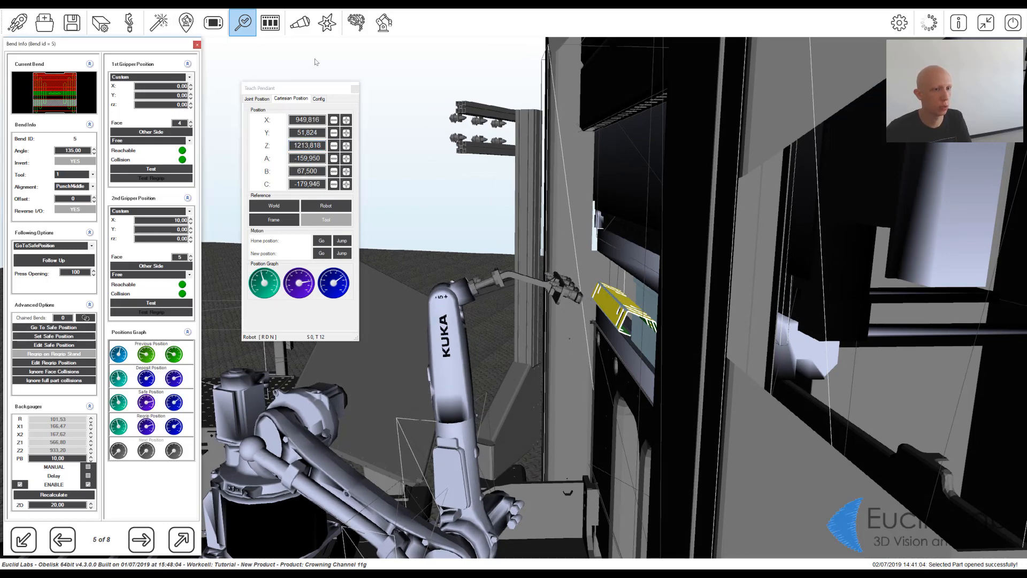
click(355, 88)
Step: Test bend 5's first gripper position while viewing the whole workcell
scroll(413, 262, down, 3)
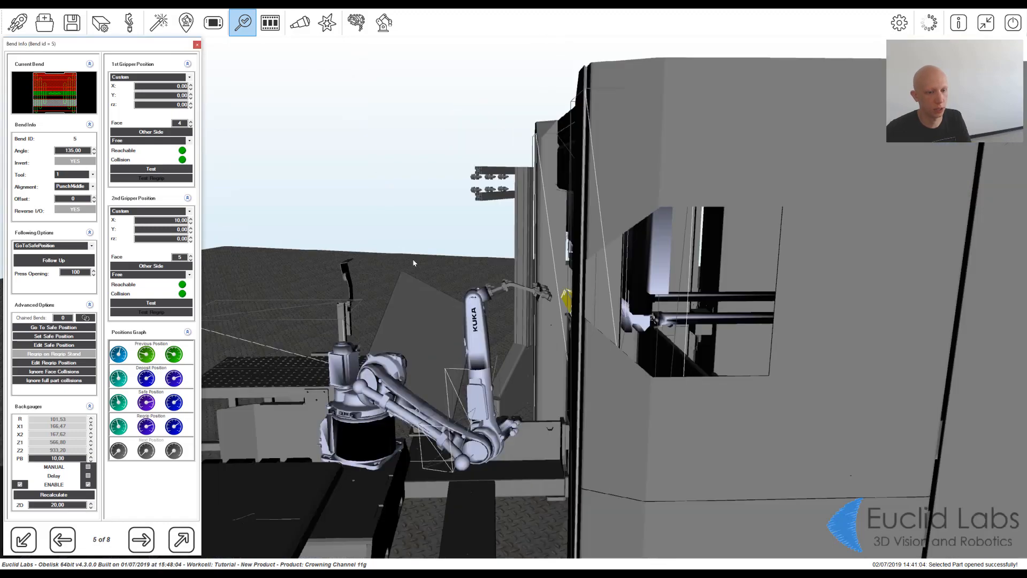
middle_drag(412, 262, 587, 263)
click(173, 169)
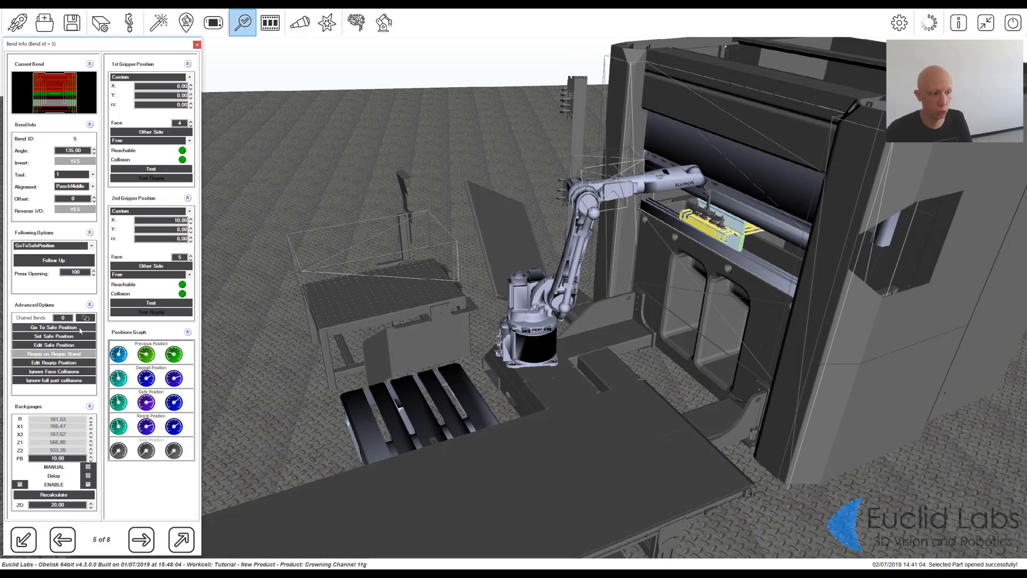
Step: Check bend 5's safe position, test its second gripper position and simulate the whole bend
click(78, 328)
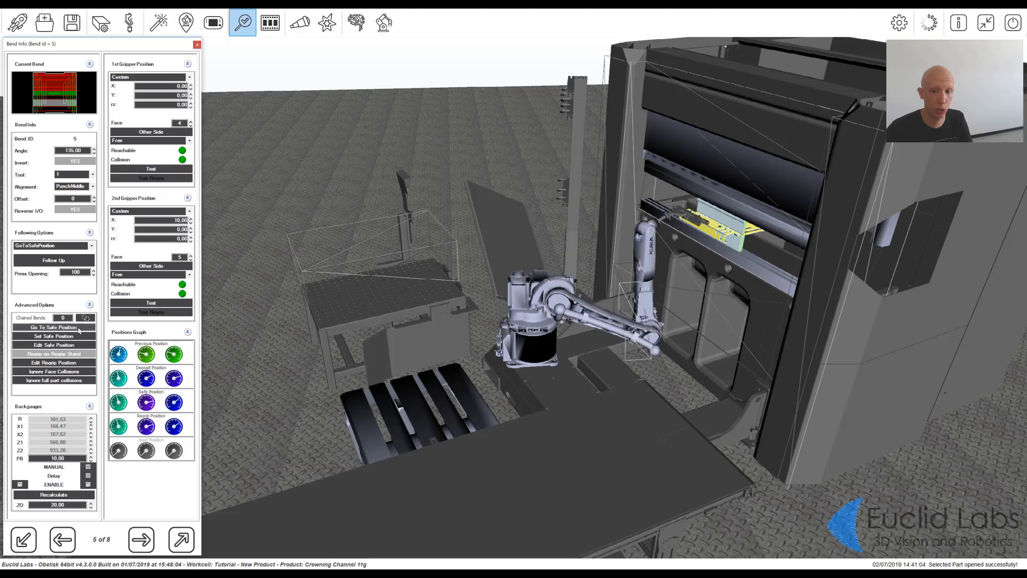
click(153, 303)
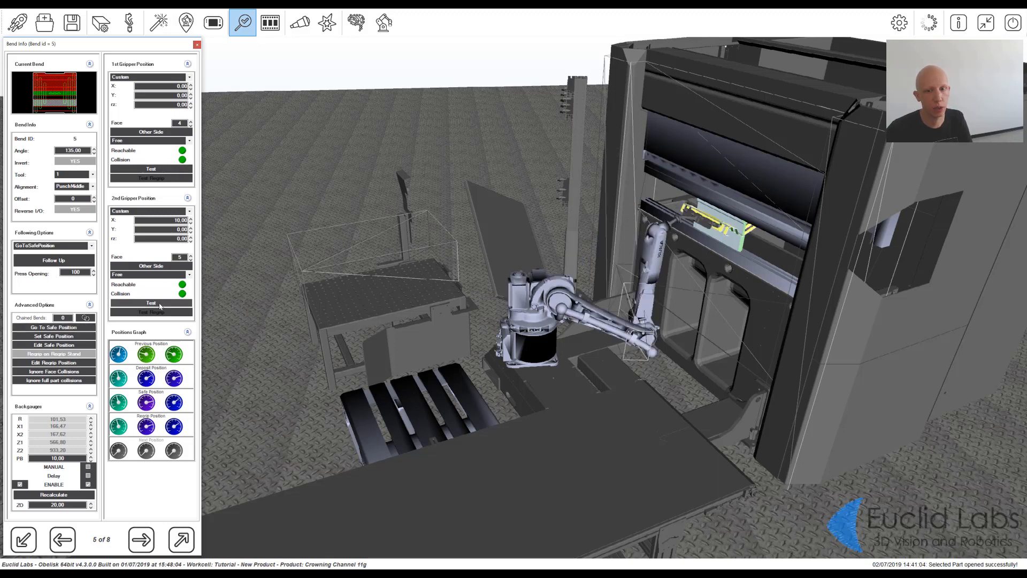
click(247, 24)
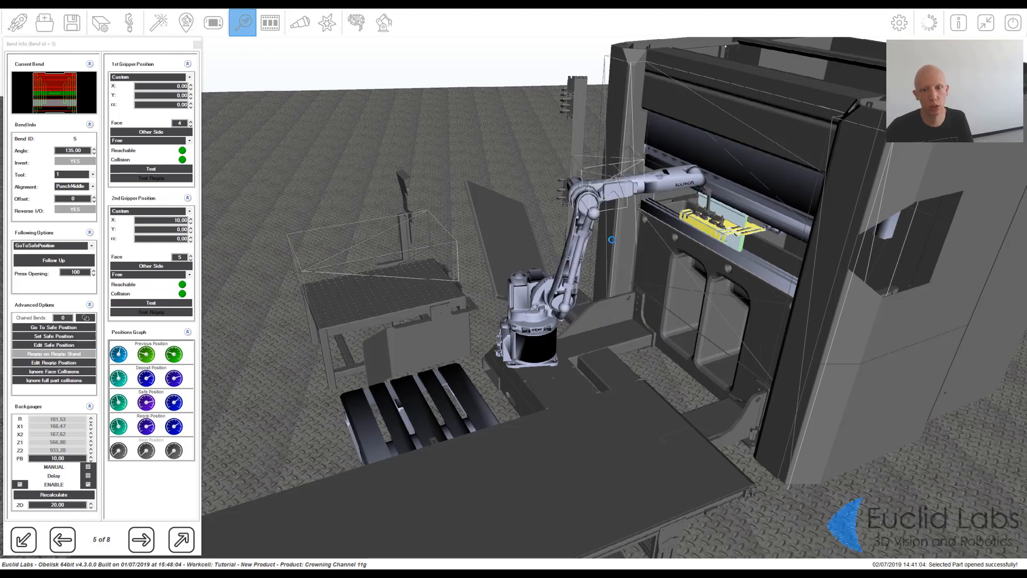
scroll(731, 216, up, 3)
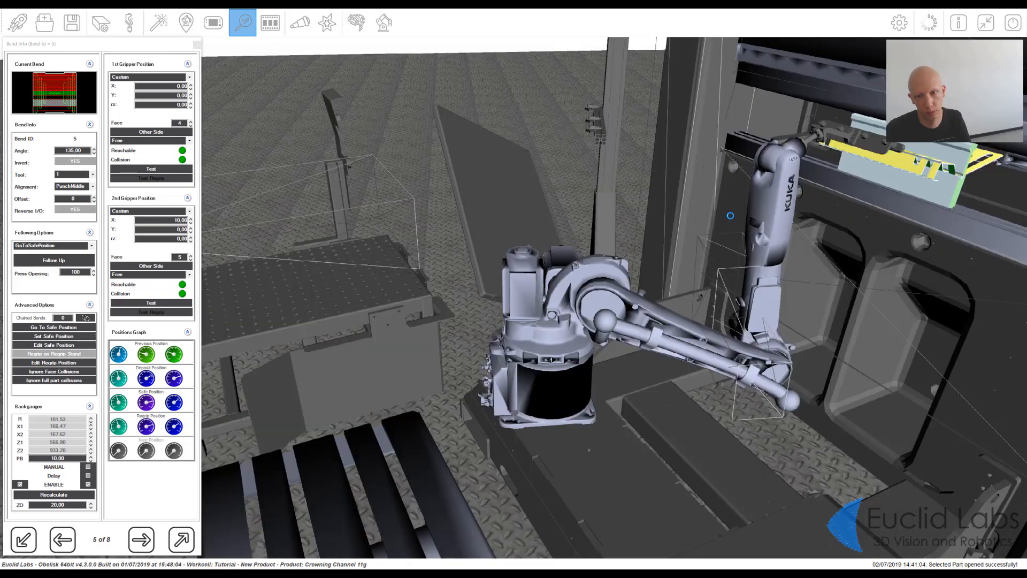
scroll(731, 216, up, 1)
middle_drag(730, 215, 671, 254)
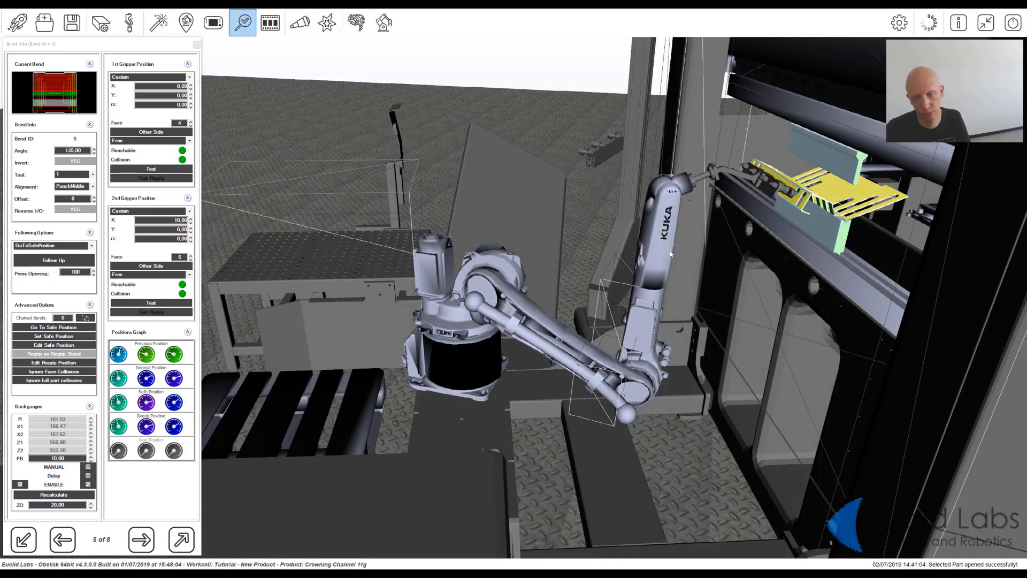
scroll(698, 248, down, 3)
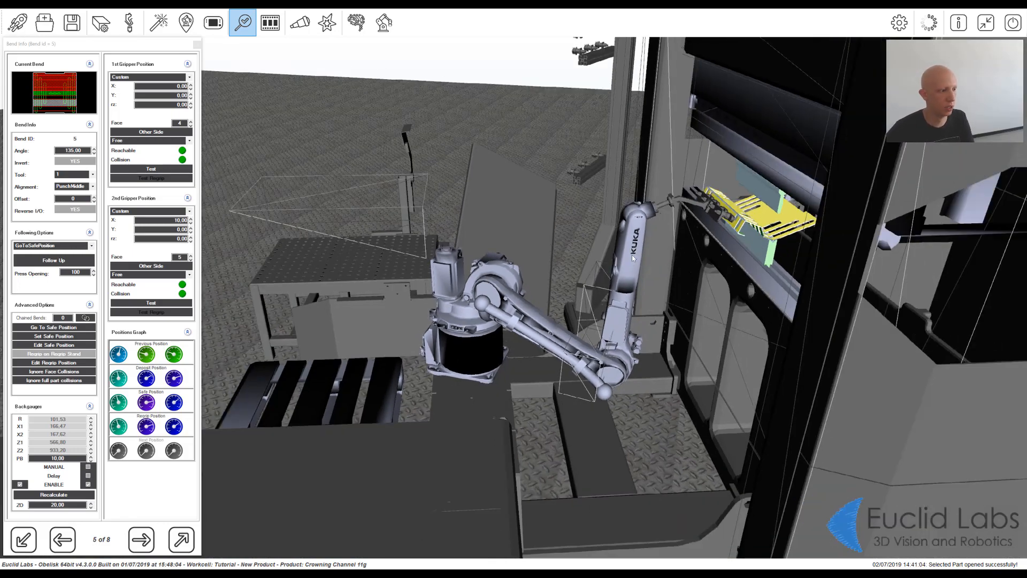
Step: Advance to the sixth bend and simulate it
click(142, 540)
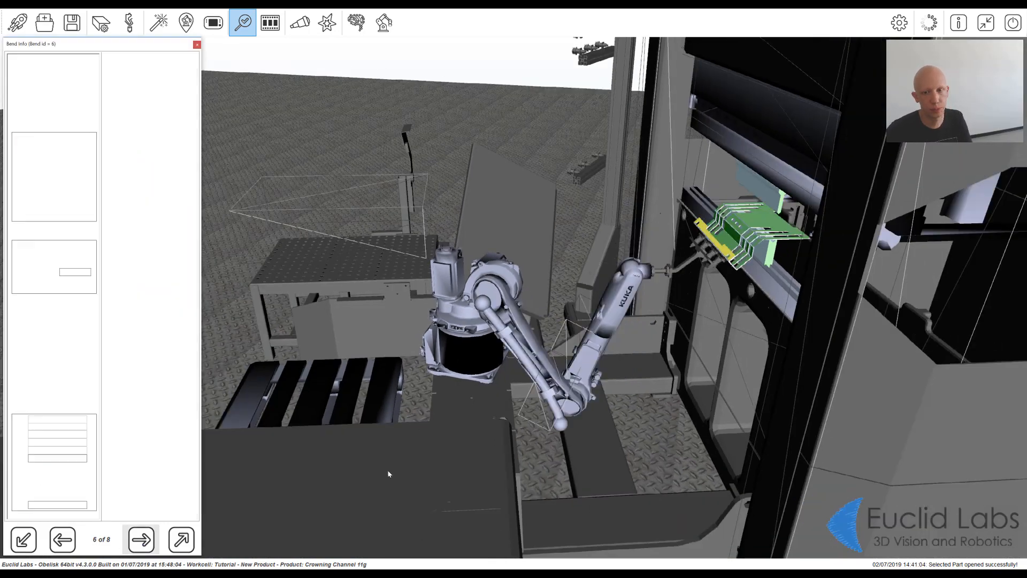
middle_drag(650, 304, 692, 277)
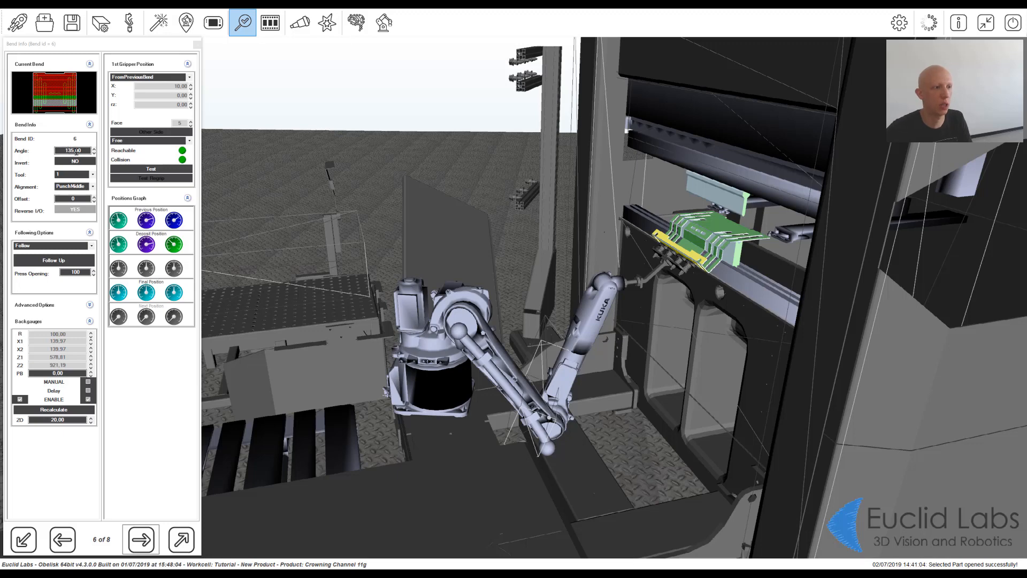
click(242, 24)
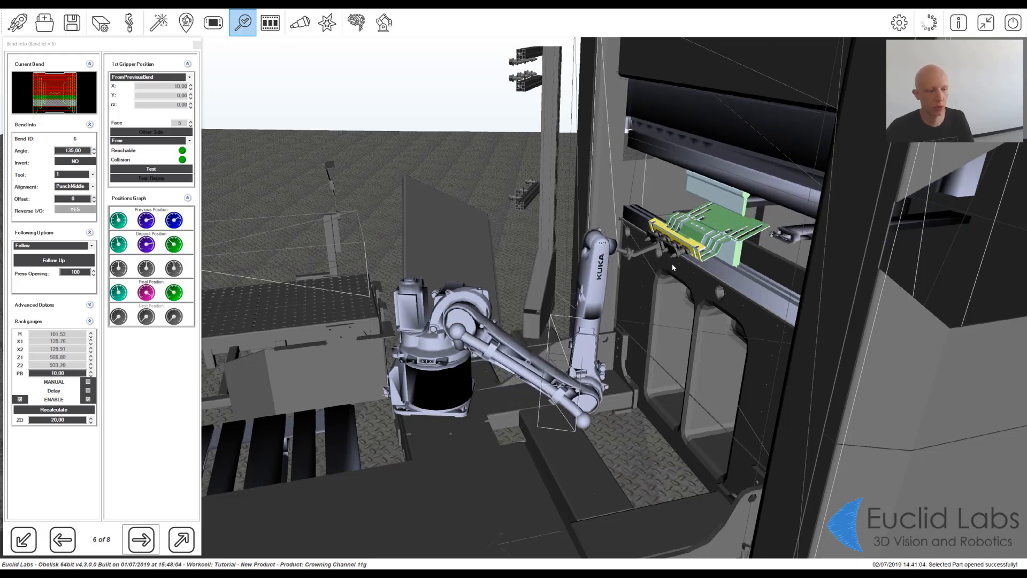
Step: Advance to the seventh bend and examine how the gripped part sits between the tools and backgauges
click(142, 541)
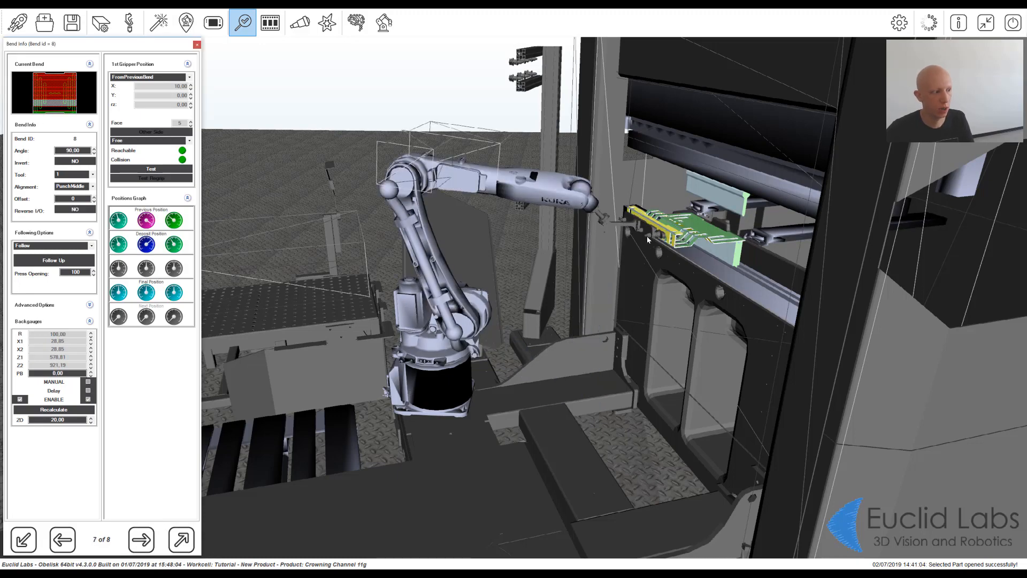
middle_drag(647, 236, 557, 253)
scroll(556, 253, up, 2)
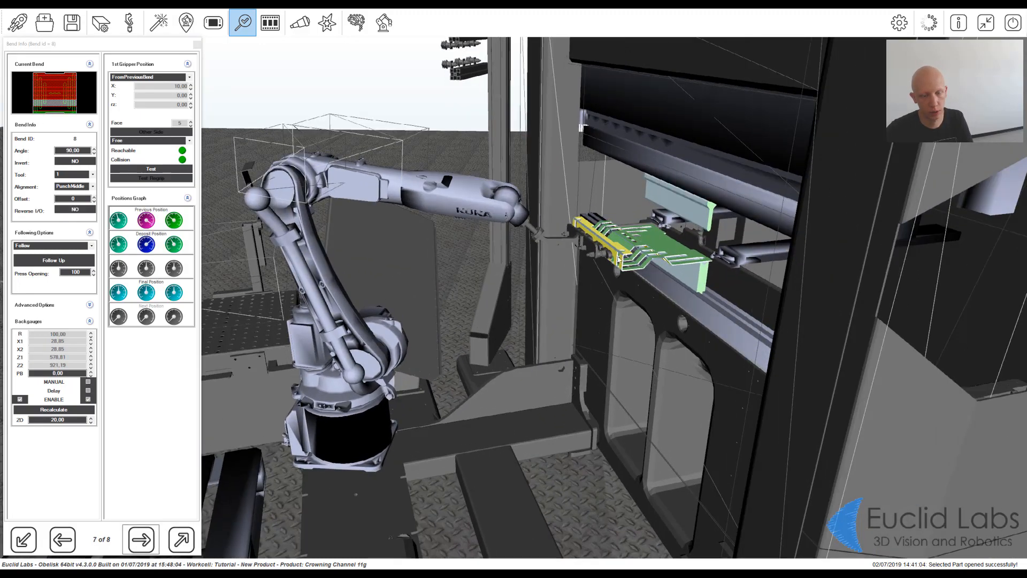
scroll(619, 259, up, 5)
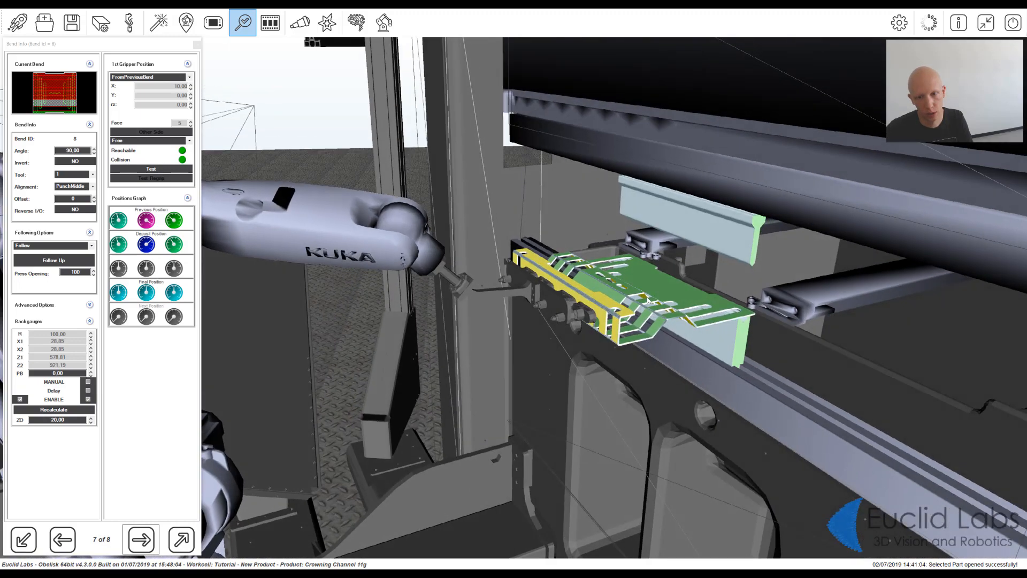
middle_drag(647, 299, 650, 296)
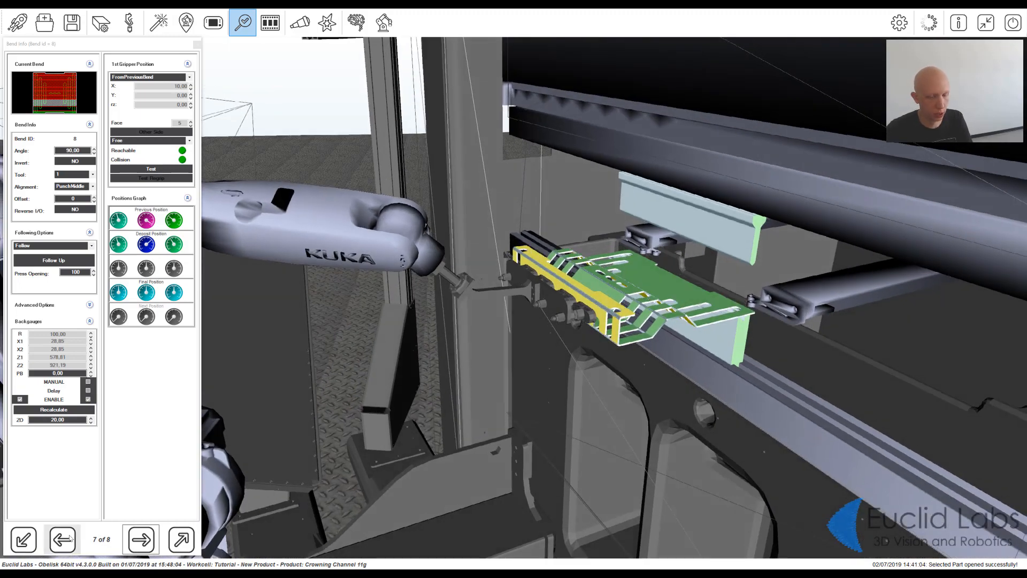
scroll(674, 356, up, 1)
mouse_move(709, 332)
middle_down()
mouse_move(690, 357)
mouse_move(696, 344)
middle_up()
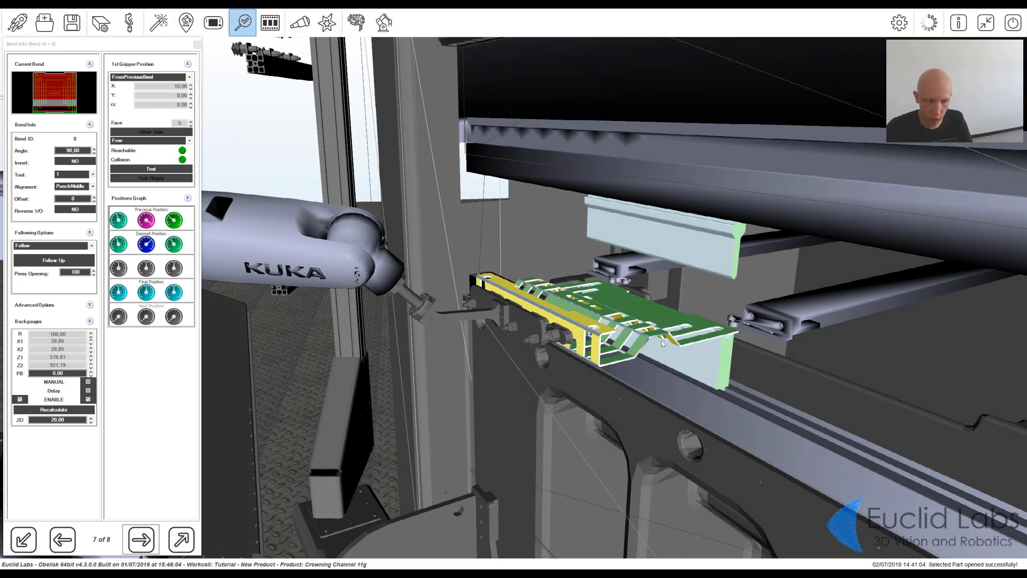
Step: Go back to the sixth bend to compare the gripper's hold on the part, and return to the seventh bend
click(63, 539)
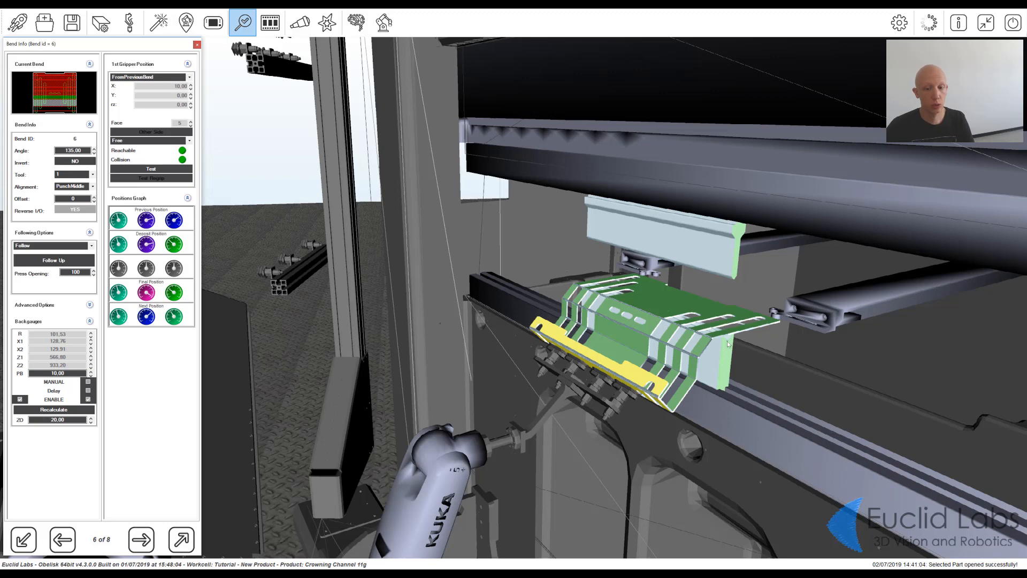
middle_drag(727, 344, 669, 359)
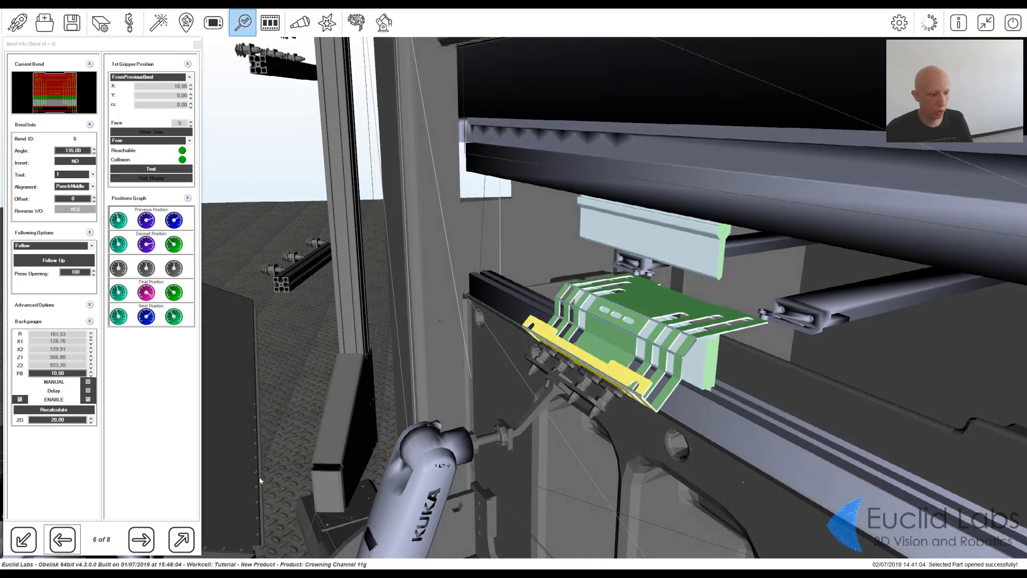
click(142, 539)
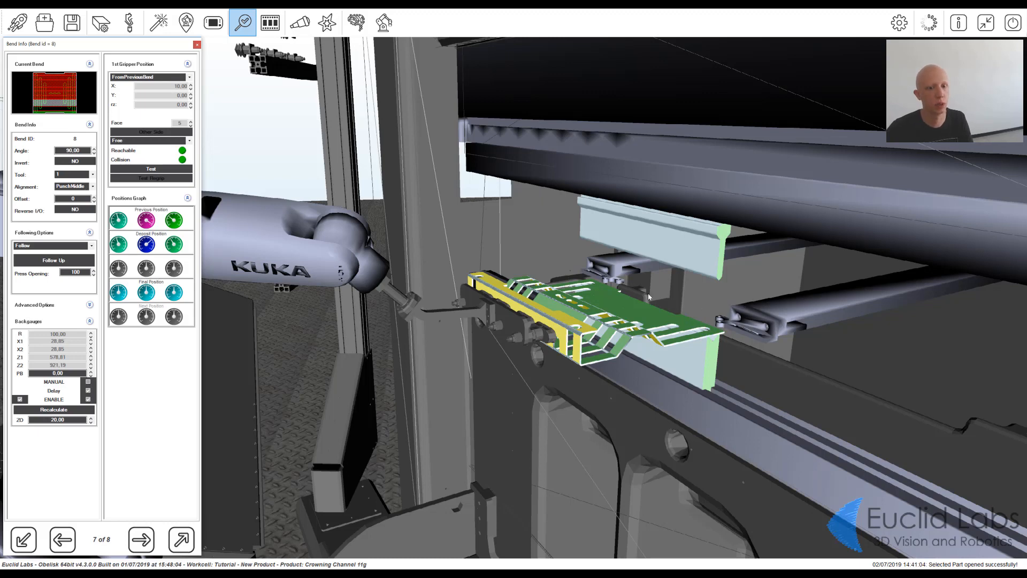
scroll(617, 330, down, 1)
middle_drag(617, 329, 556, 328)
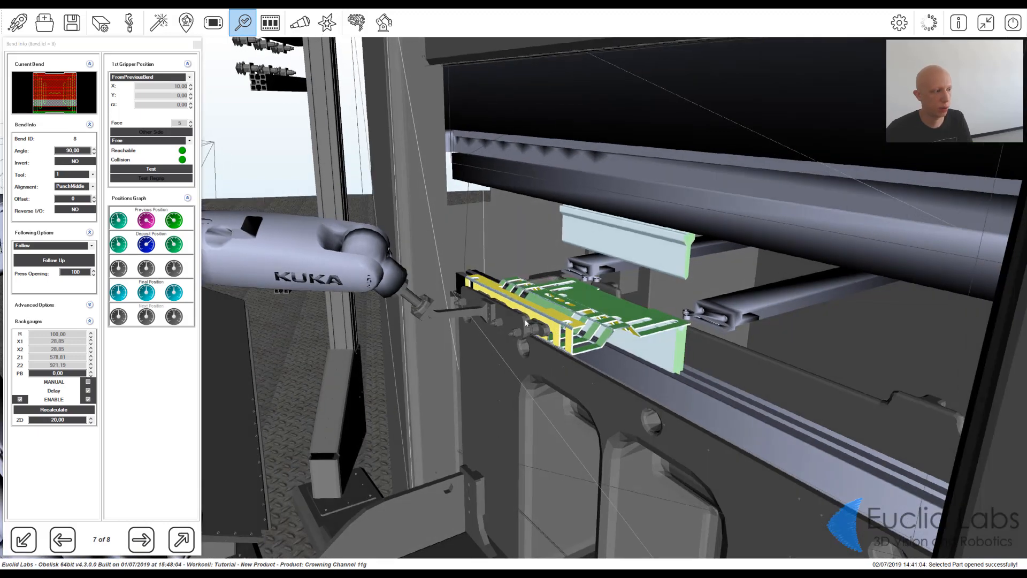
Step: Set the seventh bend's following option to RegripOnPinch and test its first gripper position
click(76, 246)
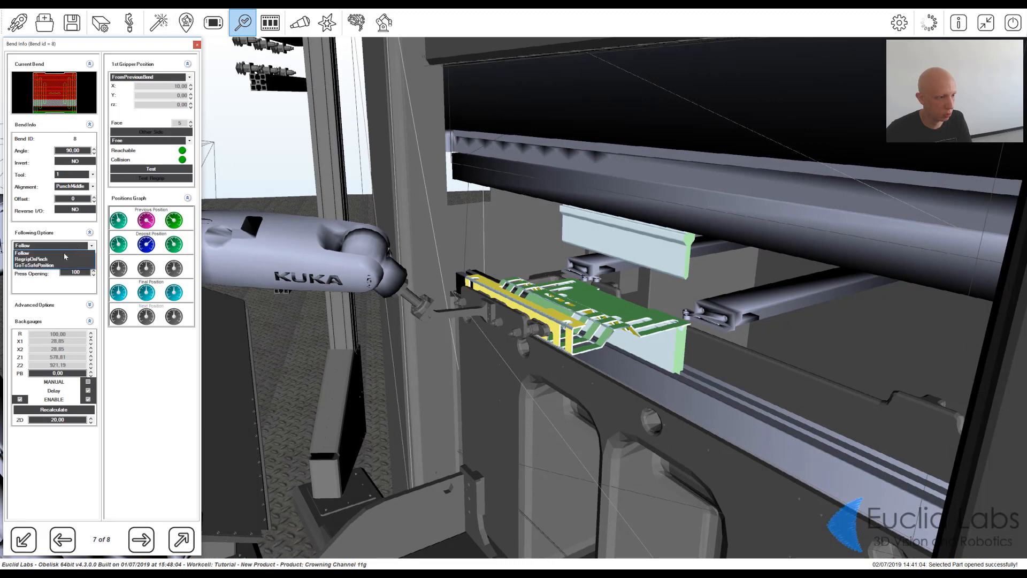
click(44, 260)
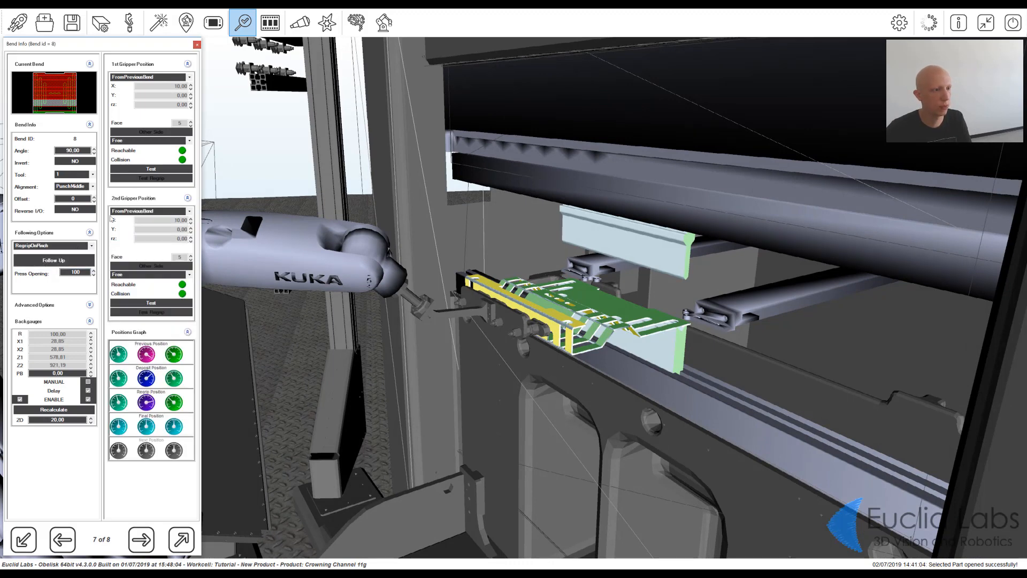
click(153, 170)
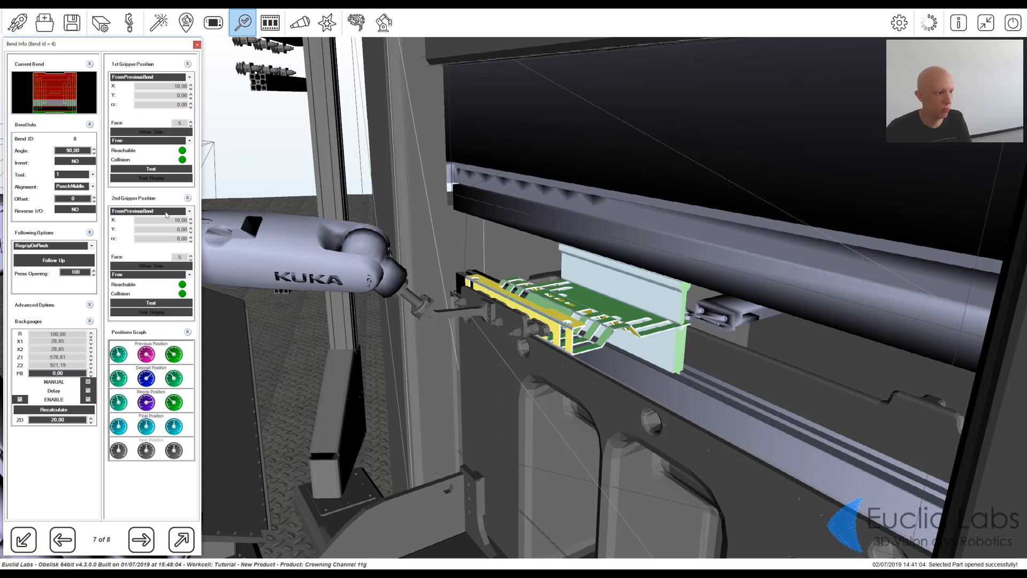
Step: Switch the second gripper position to Custom, with a rotation of 90 and an X offset of 60
click(166, 214)
click(178, 238)
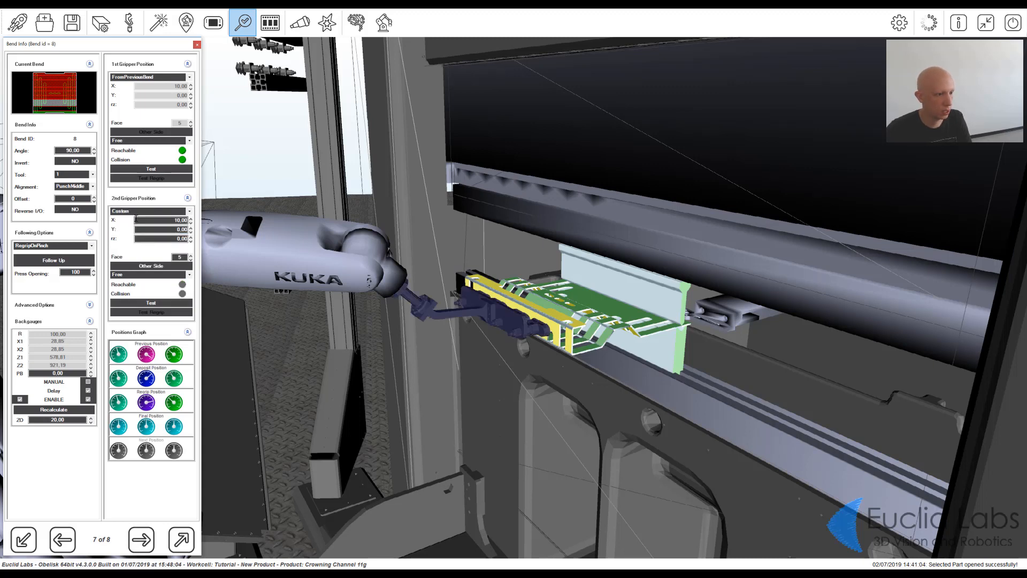
text(9)
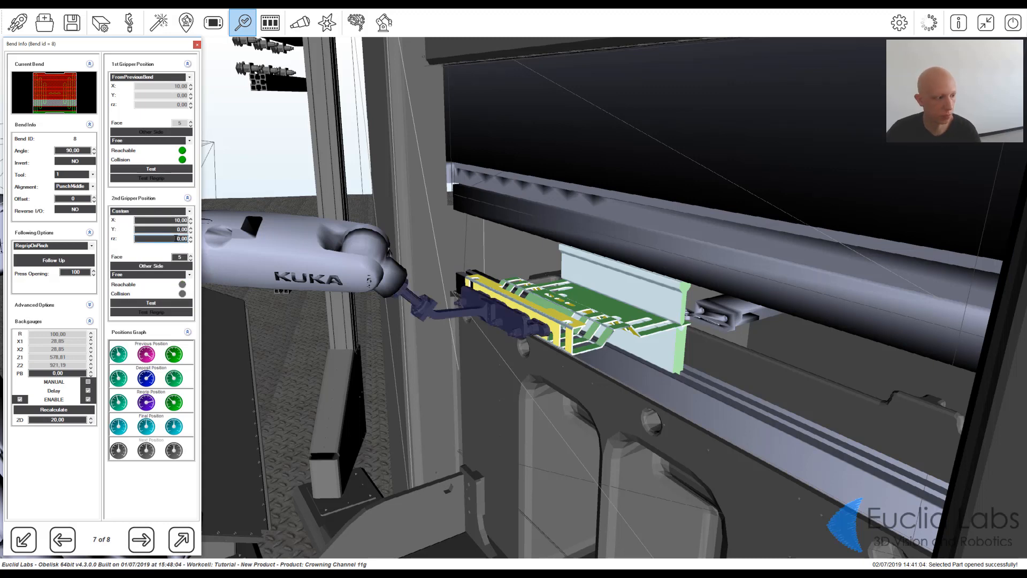
key(Return)
double_click(174, 220)
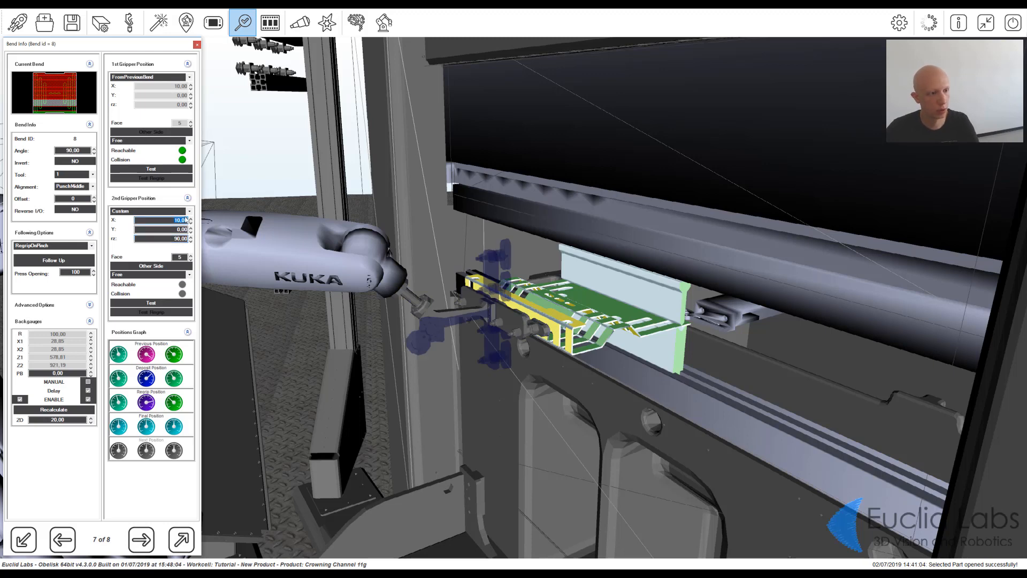
text(50)
key(Return)
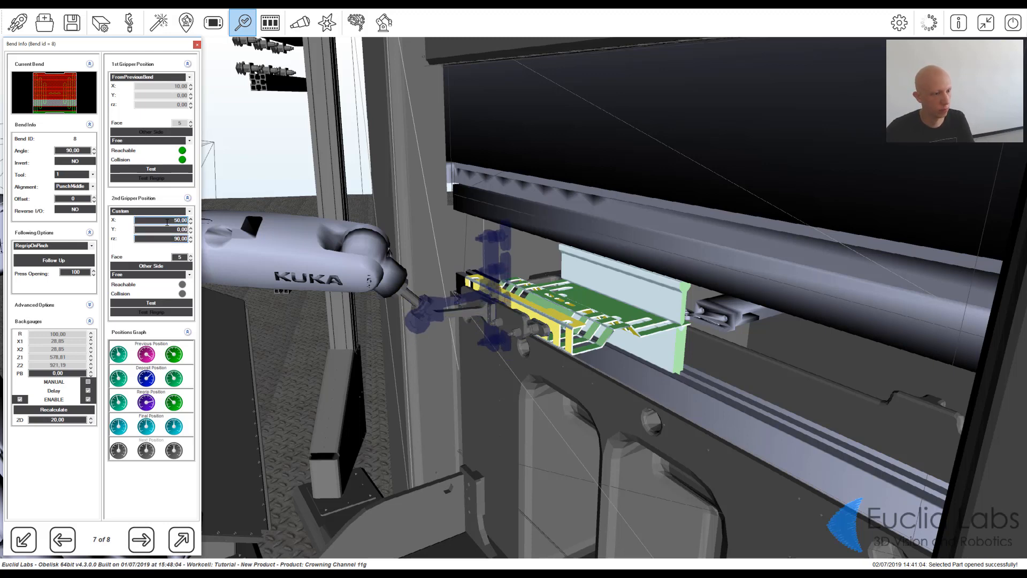
key(Up)
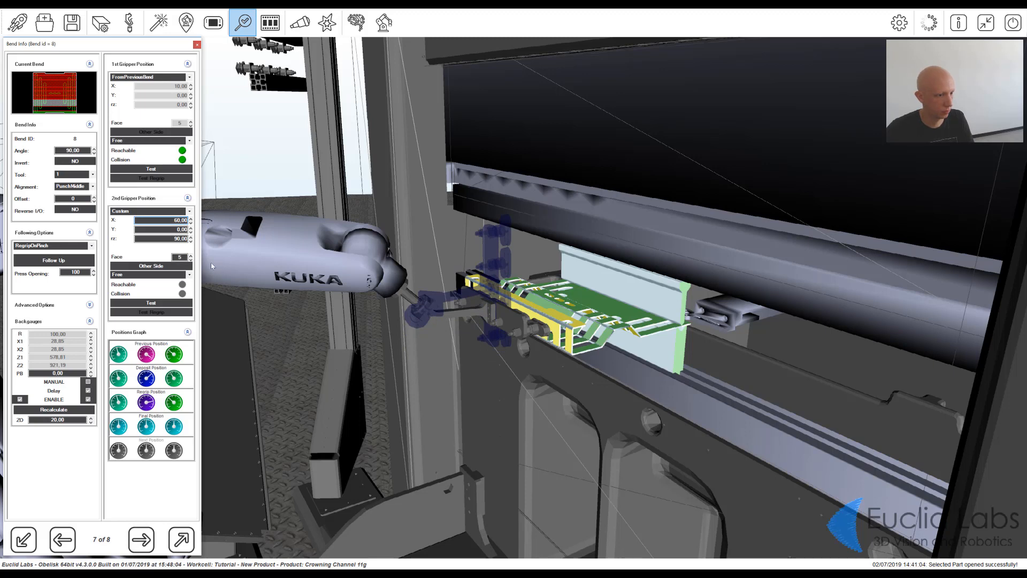
Step: Place the second gripper position on face 0 with a Y offset of 30 and test it
click(191, 260)
click(191, 260)
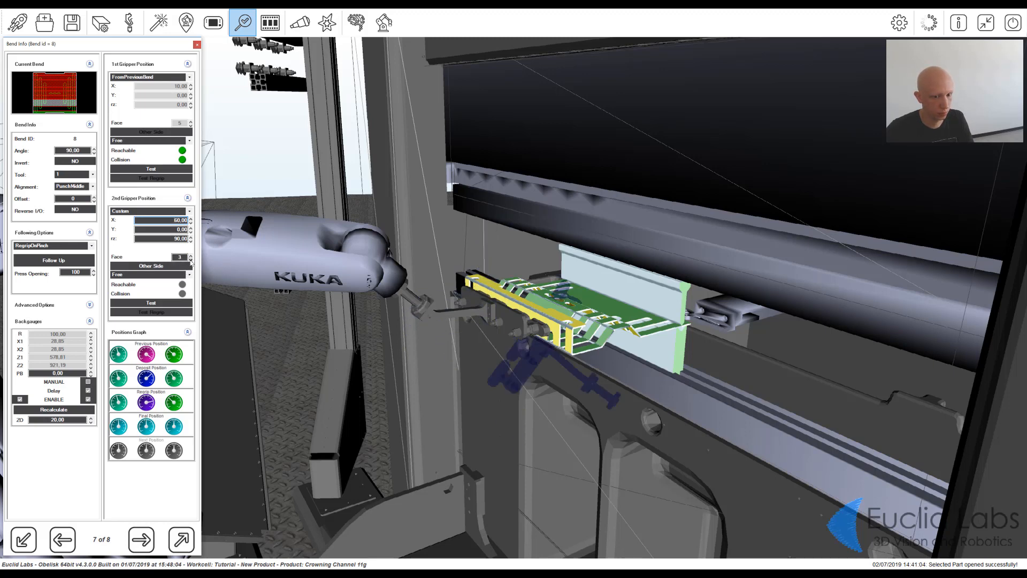
click(191, 260)
click(191, 260)
click(191, 260)
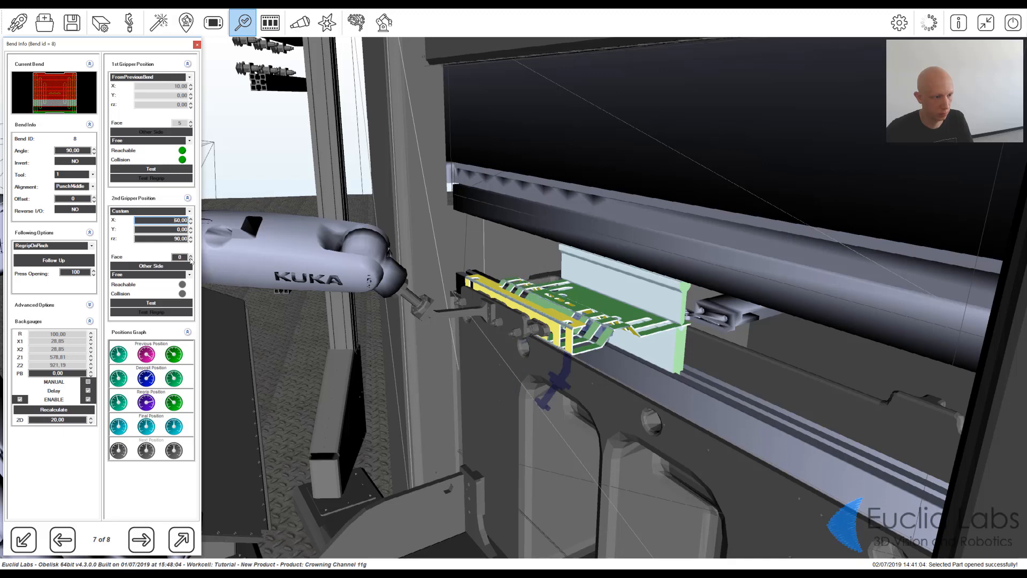
click(170, 230)
text(2)
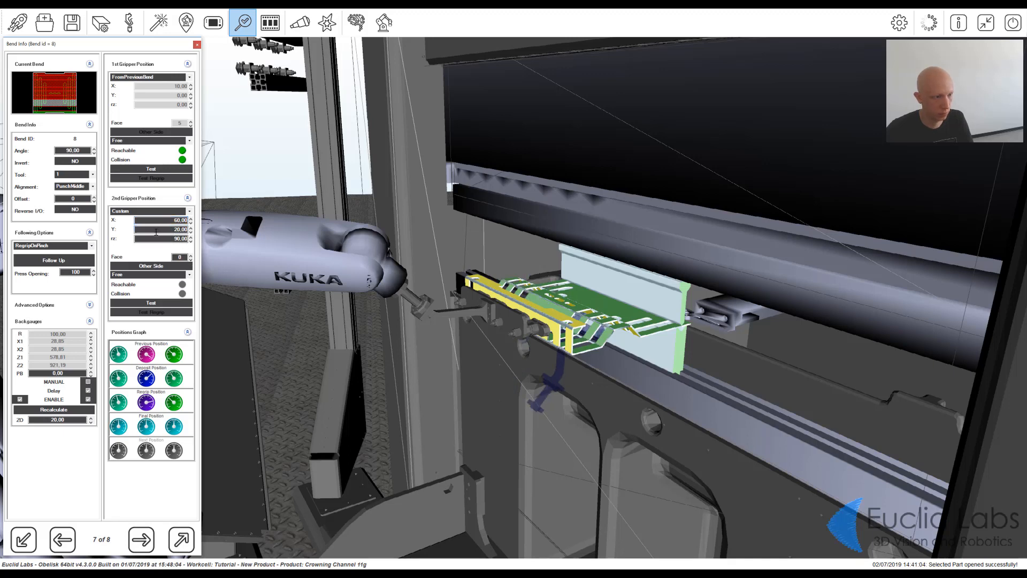
key(BackSpace)
text(3)
click(164, 303)
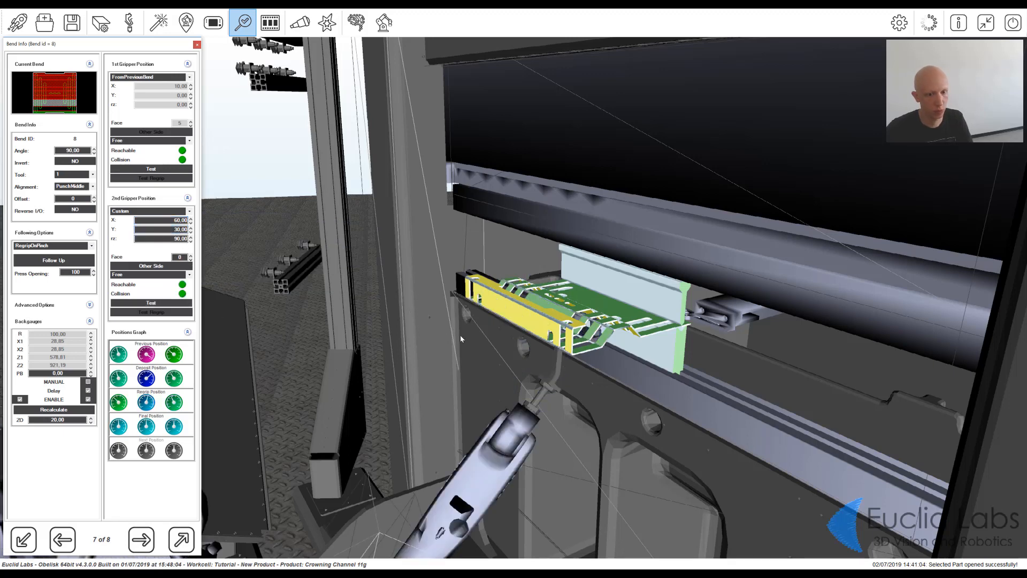
Step: Inspect the regrip from the side of the press and simulate the seventh bend
scroll(460, 336, up, 2)
middle_drag(602, 364, 527, 354)
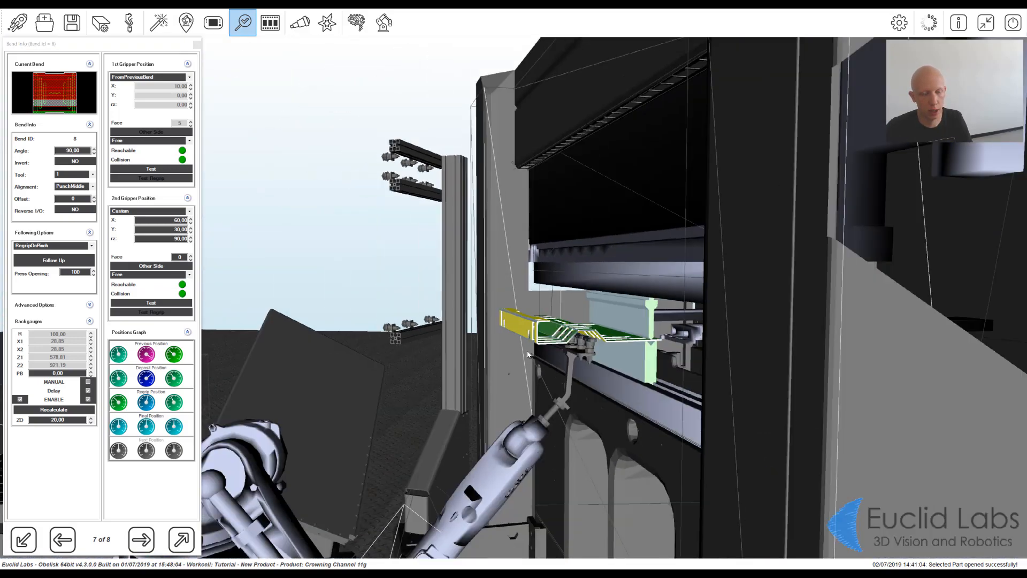
scroll(527, 355, down, 3)
click(246, 31)
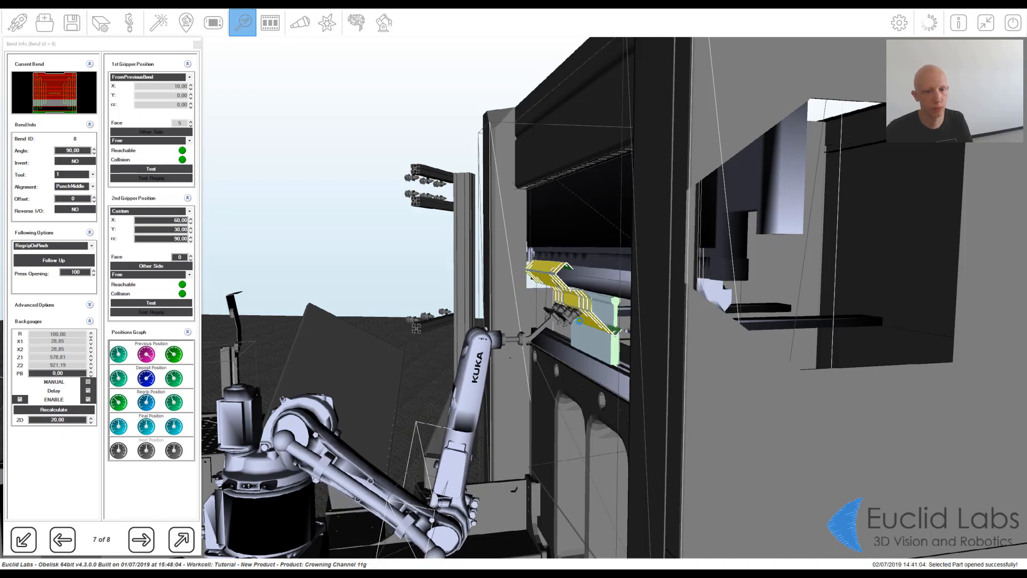
middle_drag(544, 365, 367, 480)
Step: Advance to the last bend in the sequence and examine the robot's grip on the part at the press
click(141, 540)
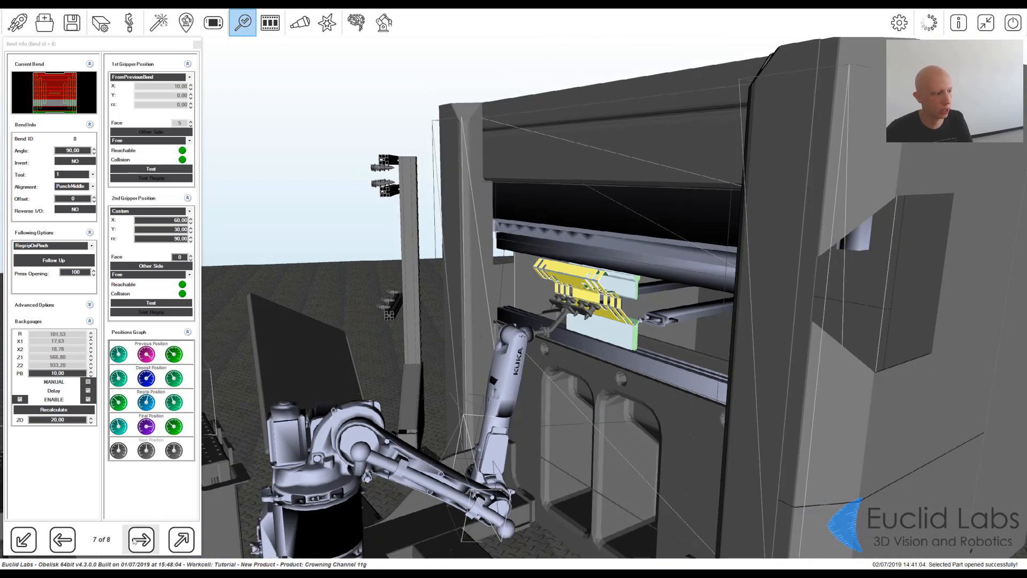
scroll(624, 318, up, 6)
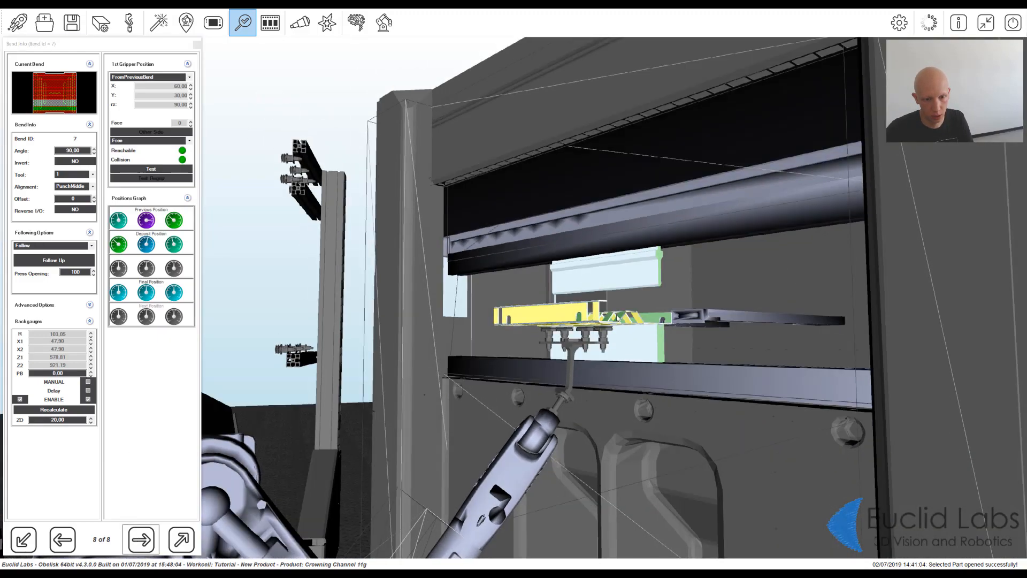
middle_drag(617, 317, 564, 360)
scroll(564, 359, down, 3)
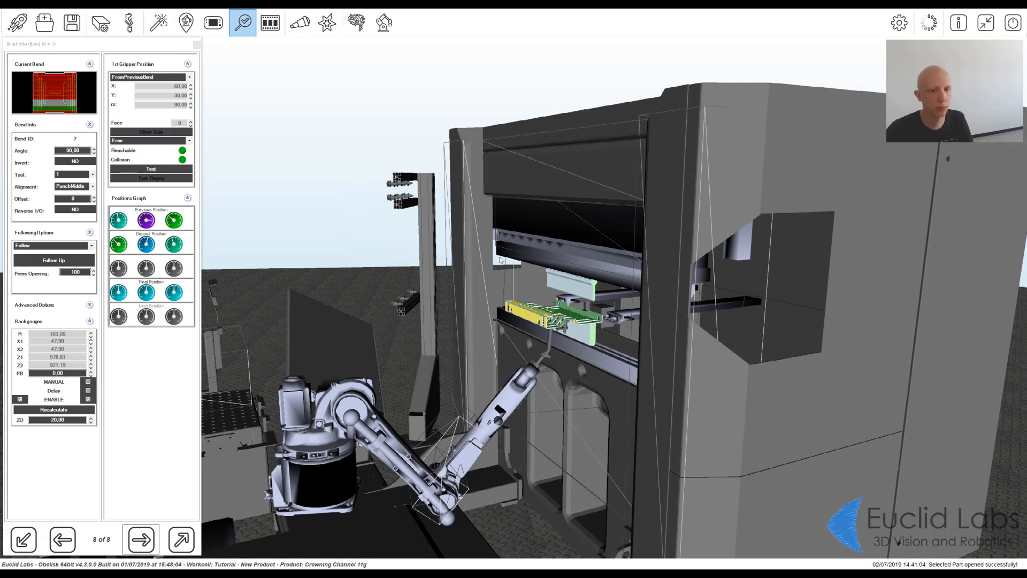
Step: Simulate the last bend and view the robot and press brake from farther away
click(246, 33)
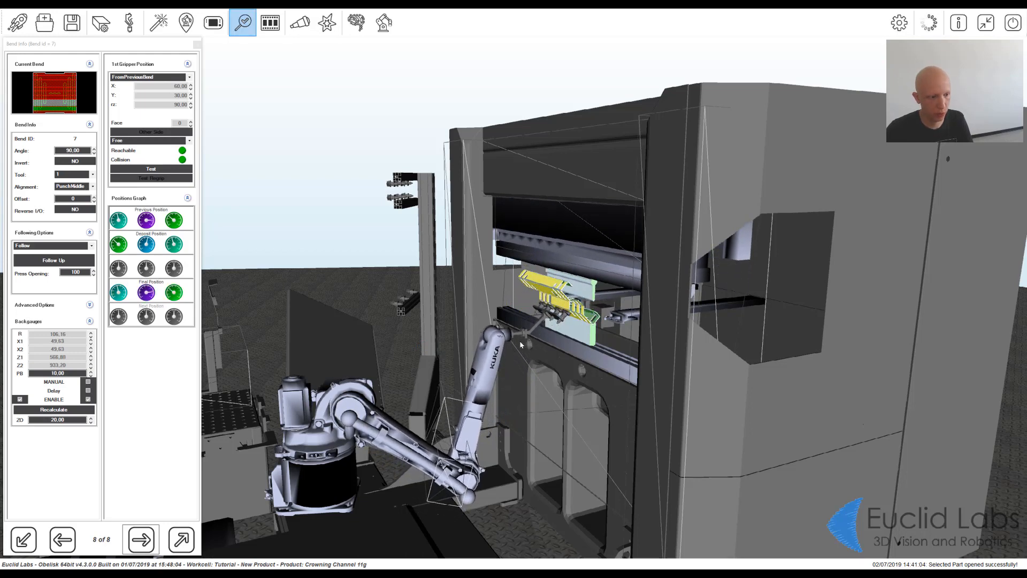
scroll(520, 345, down, 2)
middle_drag(521, 344, 545, 364)
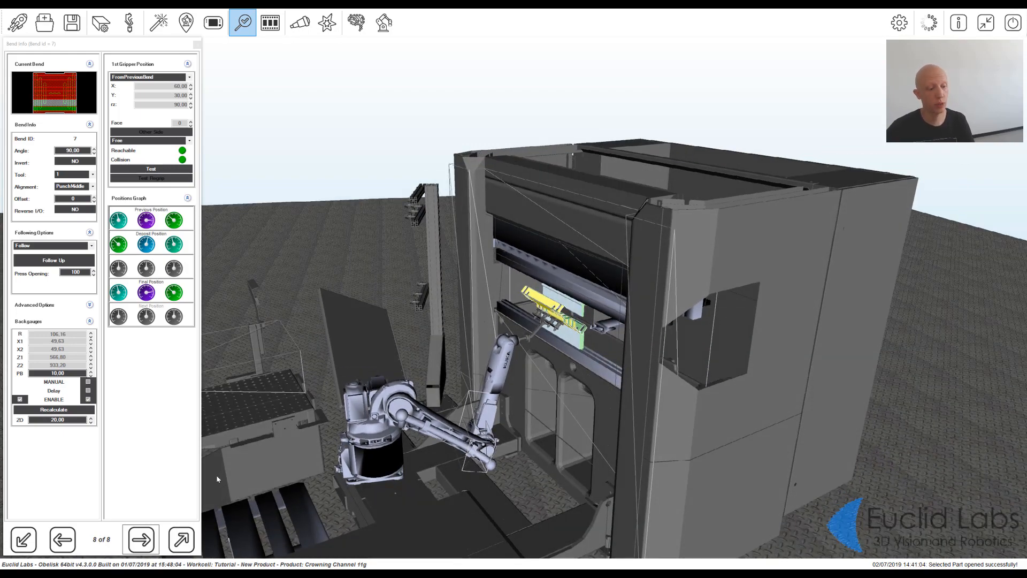
Step: Advance to the pallet stage and examine the part's placement and gripper pose on the unloading table
click(143, 539)
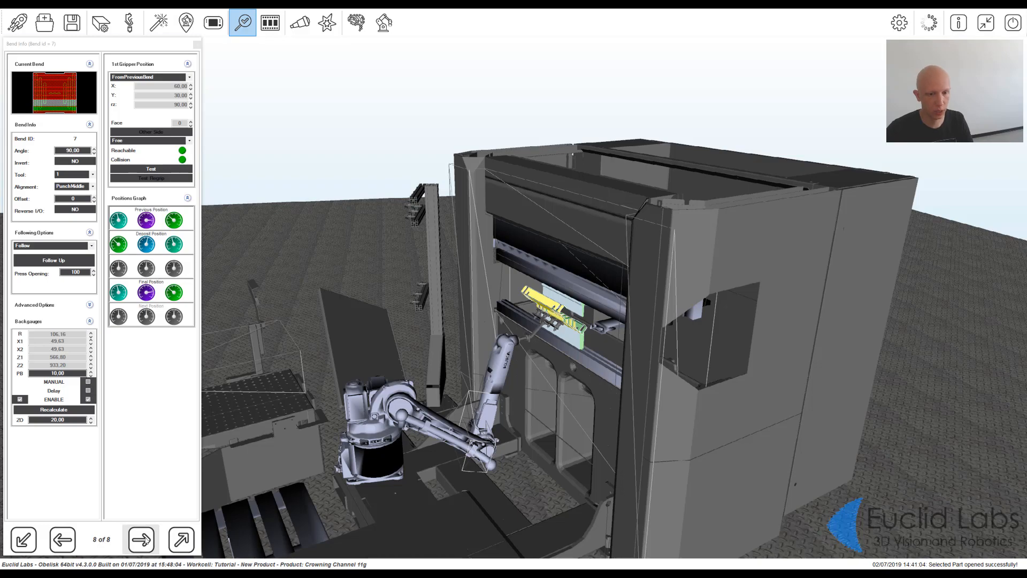
middle_drag(467, 410, 573, 373)
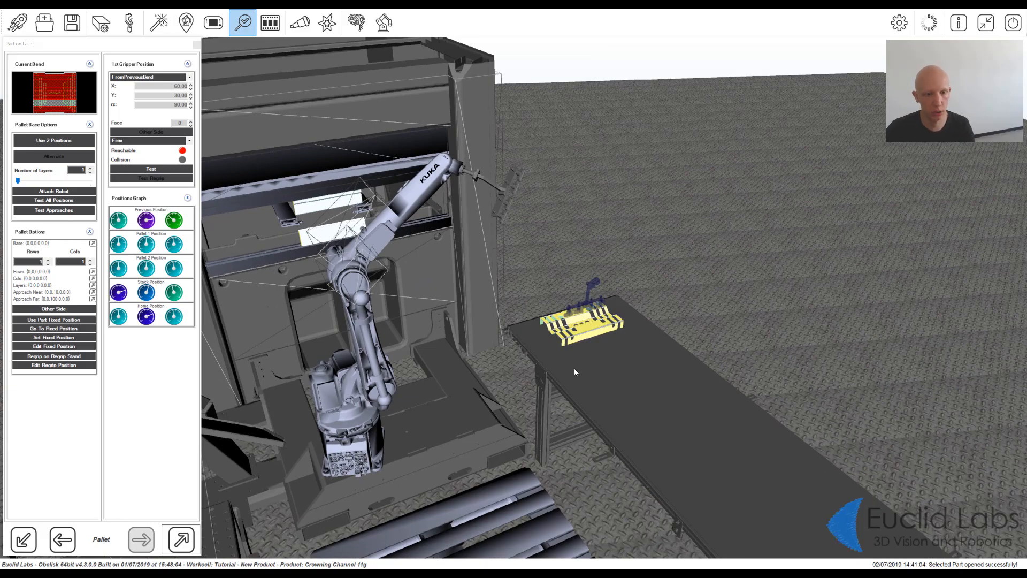
middle_drag(594, 337, 513, 368)
scroll(532, 338, down, 2)
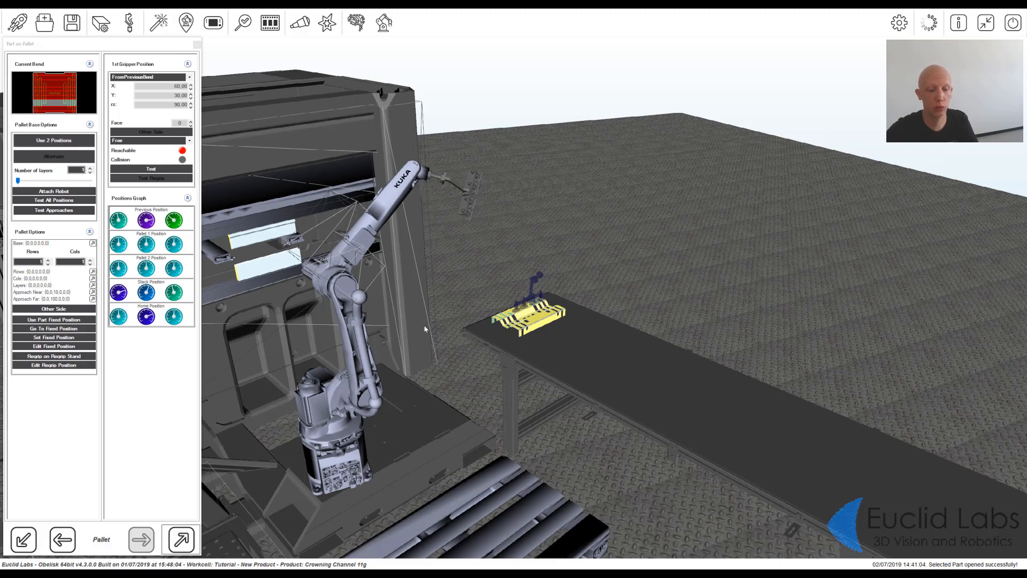
middle_drag(477, 333, 422, 344)
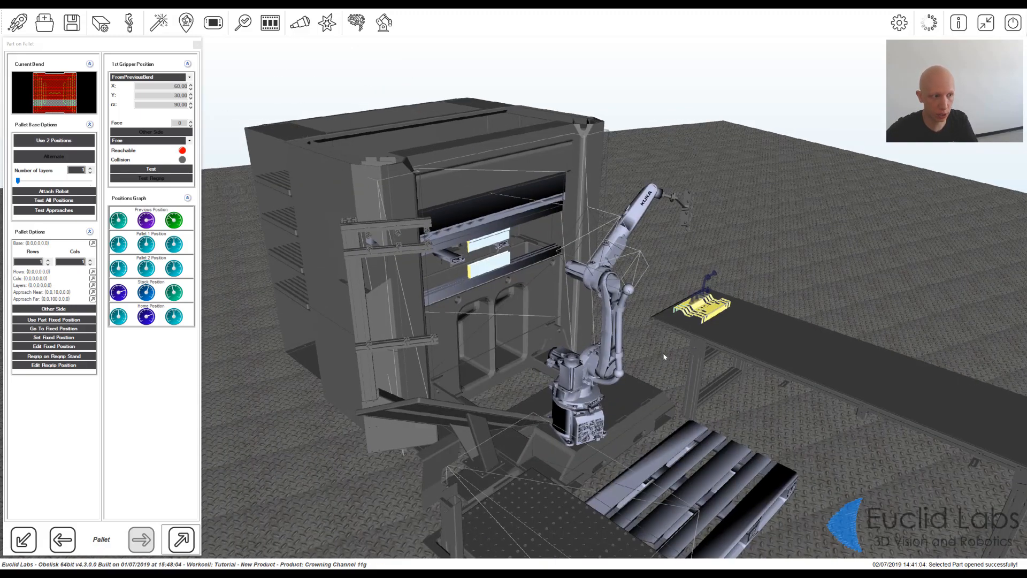
scroll(651, 335, up, 4)
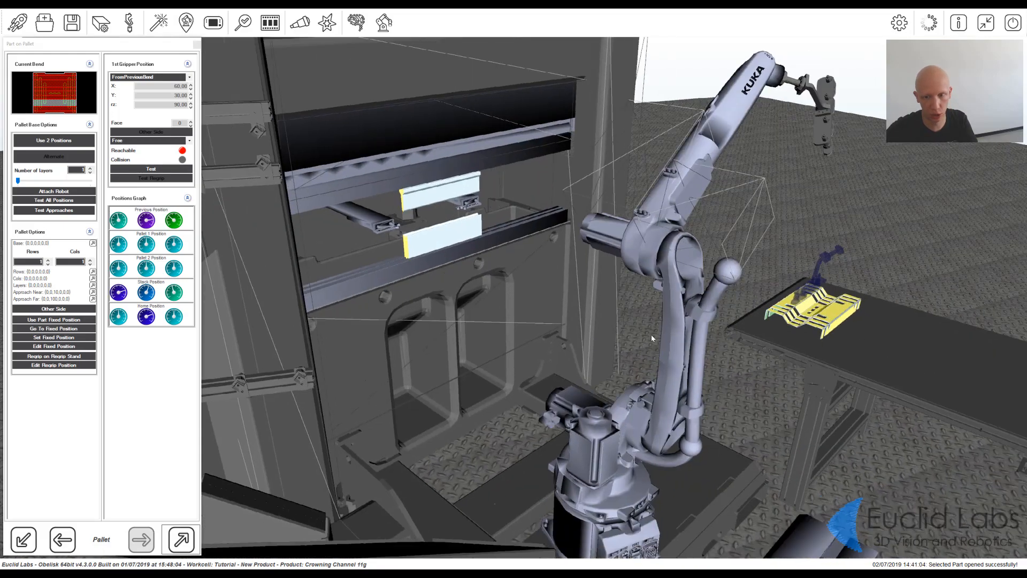
middle_drag(651, 335, 478, 336)
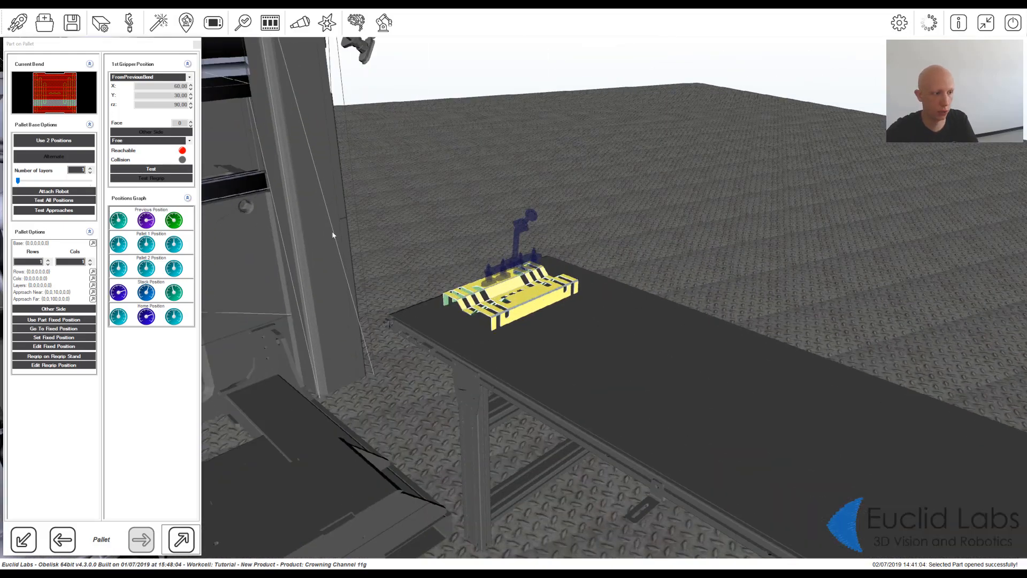
scroll(461, 298, down, 3)
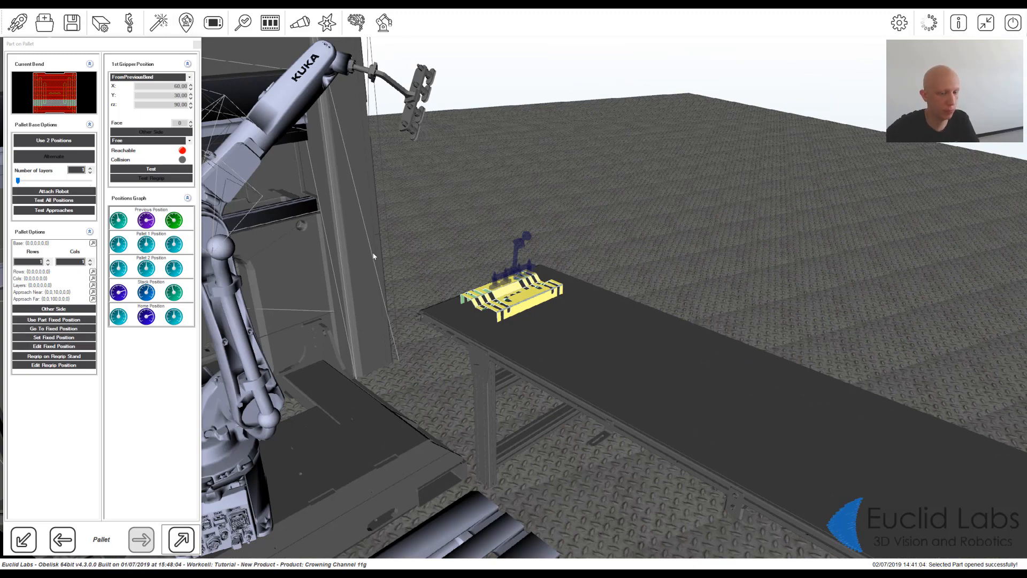
Step: Switch the pallet's first gripper position to Custom and set its rotation to 180
click(189, 79)
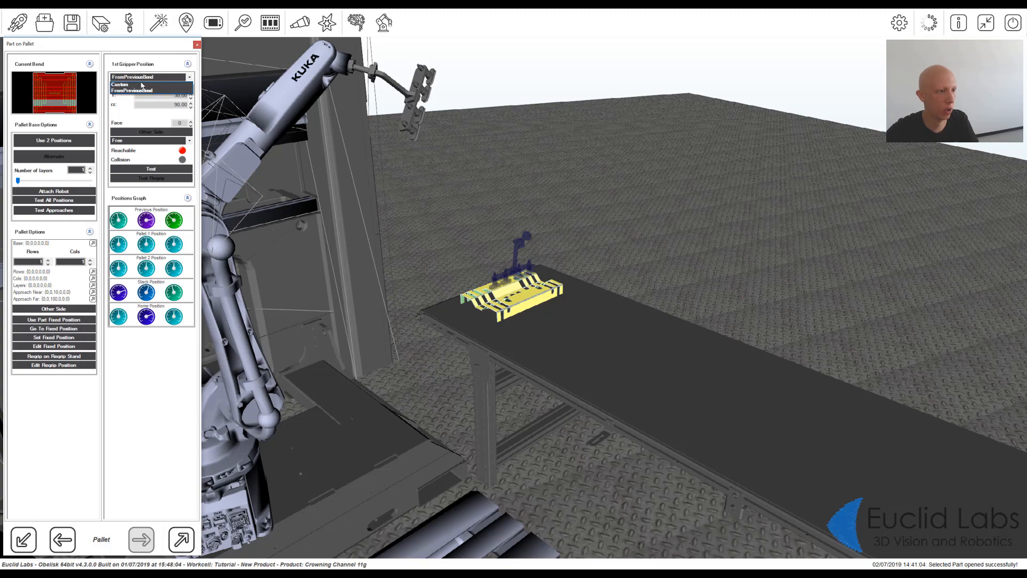
click(140, 90)
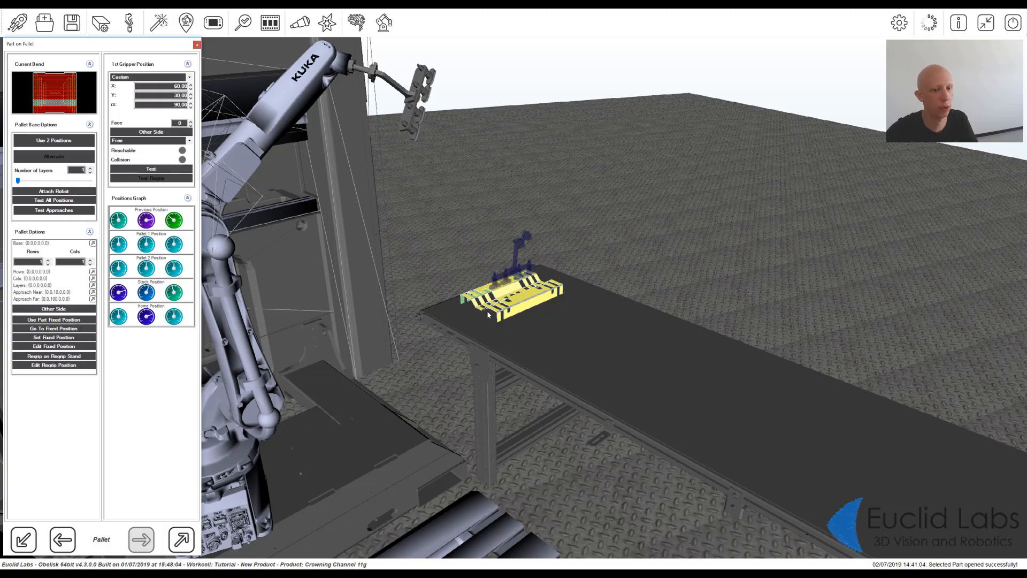
mouse_move(519, 312)
middle_down()
mouse_move(546, 319)
mouse_move(577, 295)
mouse_move(519, 306)
middle_up()
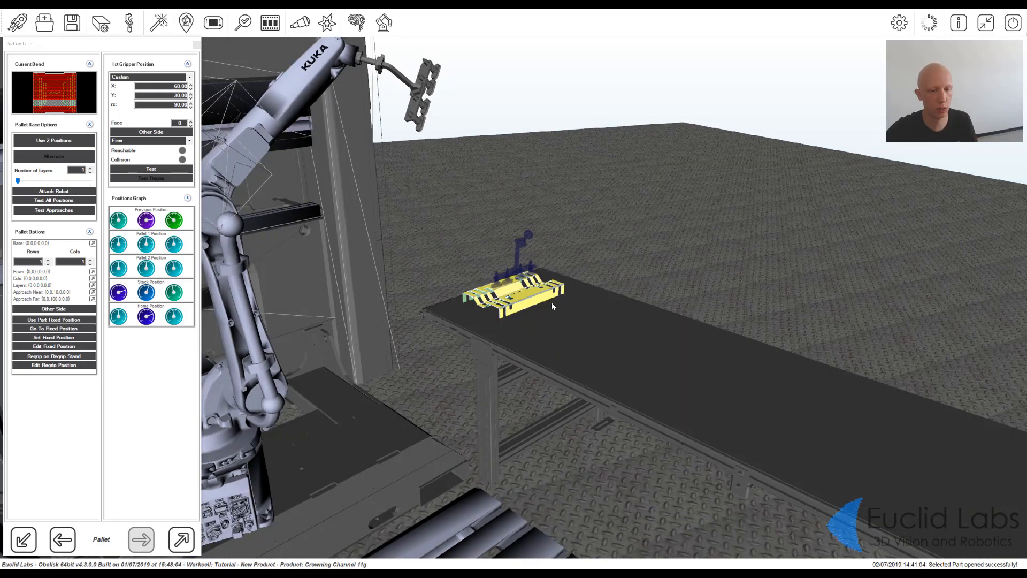
middle_drag(539, 315, 515, 327)
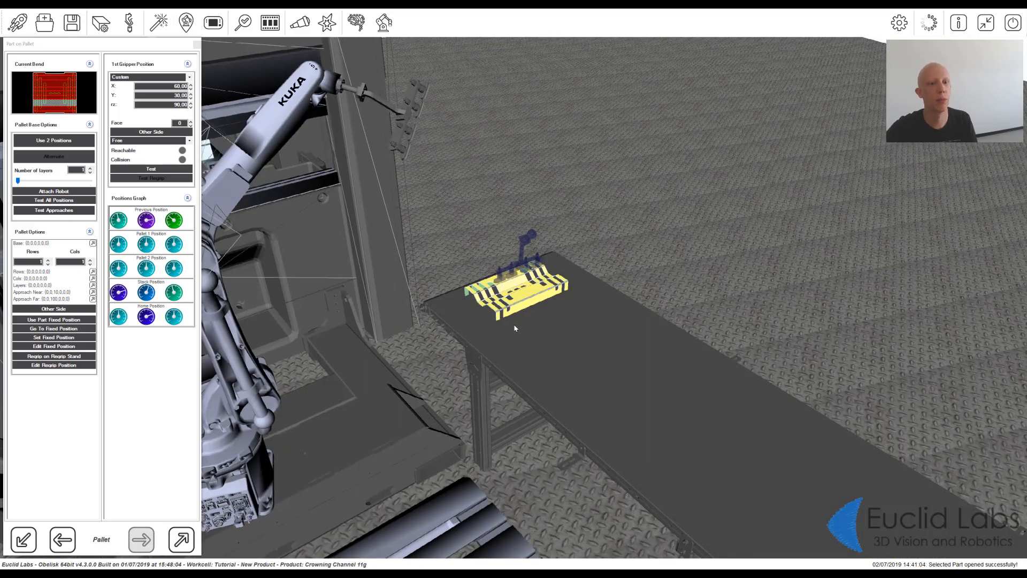
scroll(514, 327, down, 2)
scroll(511, 323, up, 2)
middle_drag(512, 319, 553, 311)
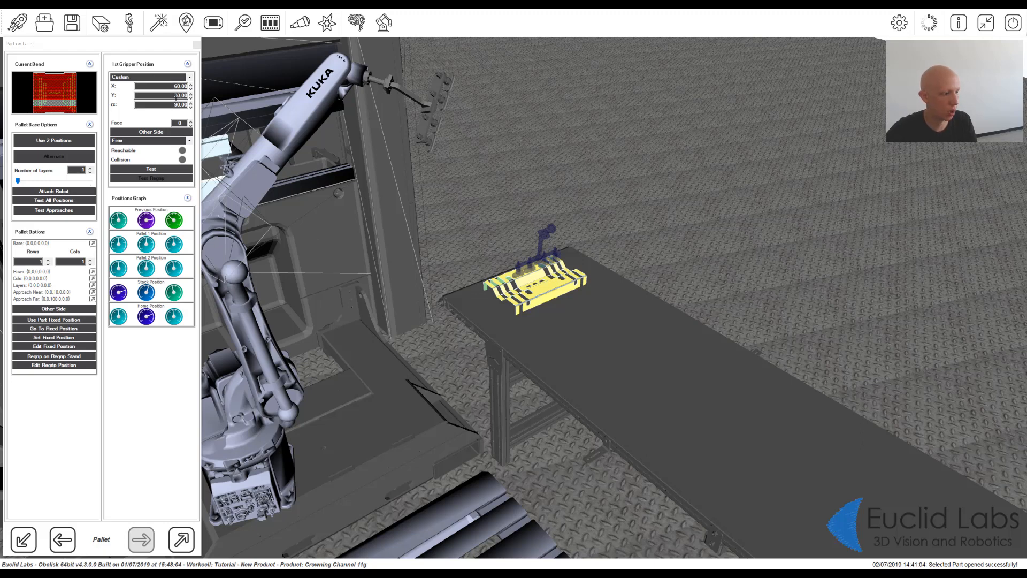
drag(172, 105, 225, 109)
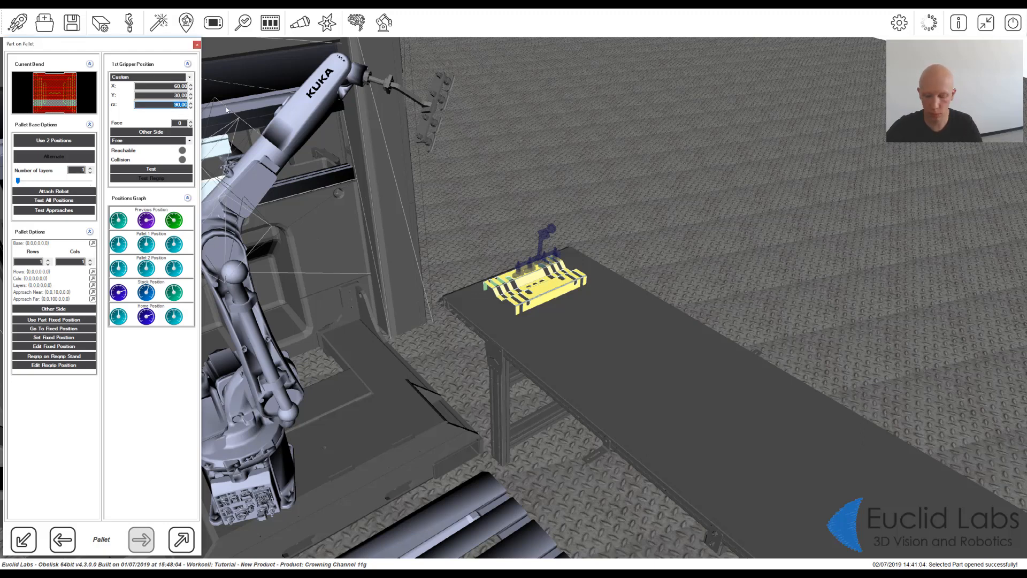
text(180)
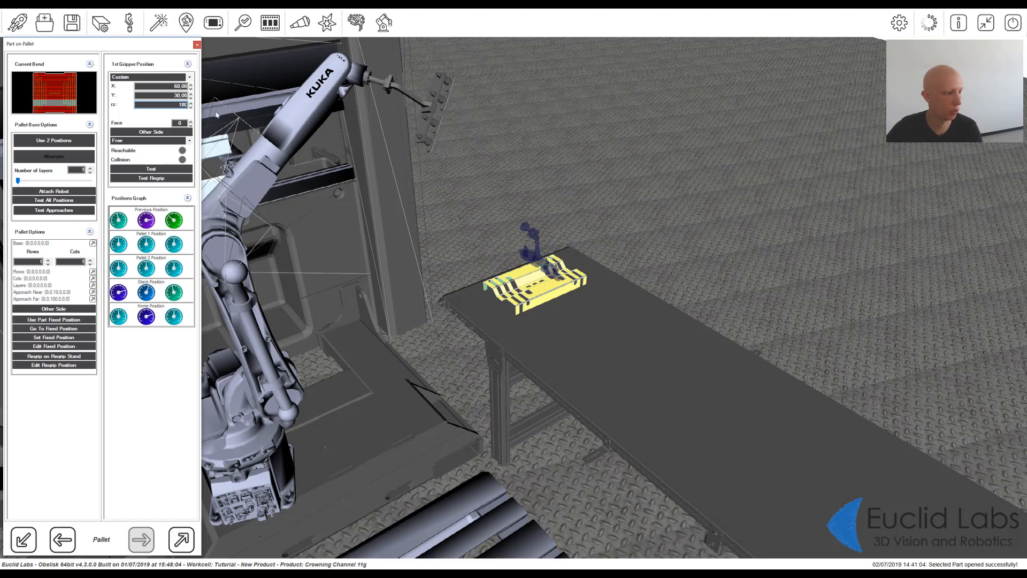
Step: Place the gripper on the other side of face 2 with an X offset of 0 and test the position
click(190, 121)
click(190, 121)
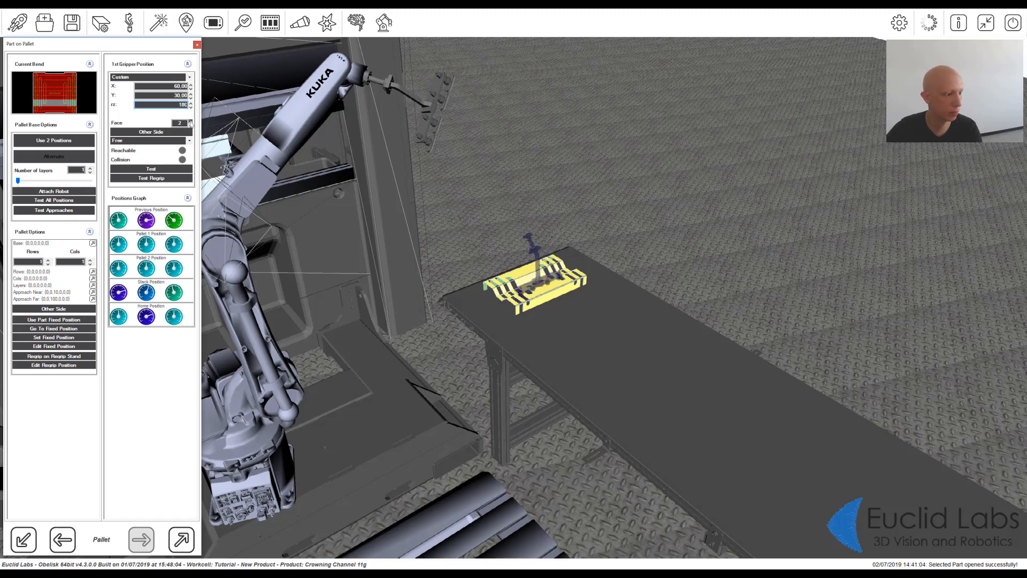
click(166, 134)
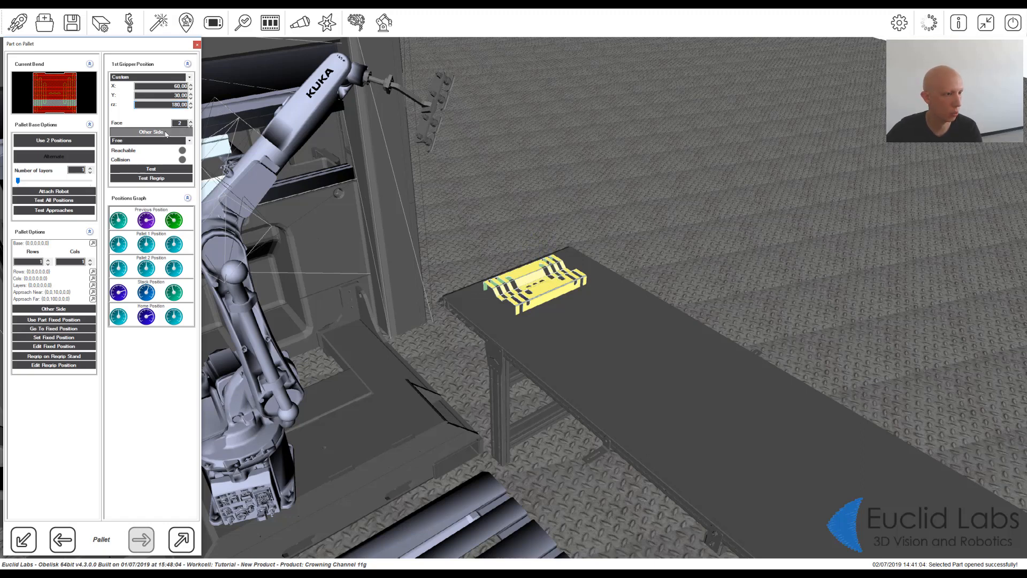
double_click(180, 86)
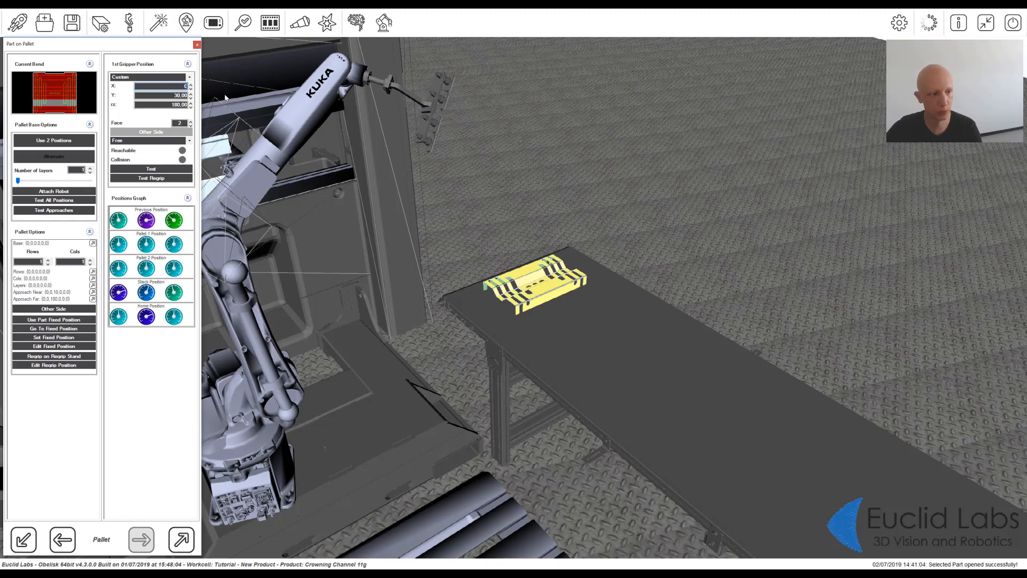
text(0)
click(171, 169)
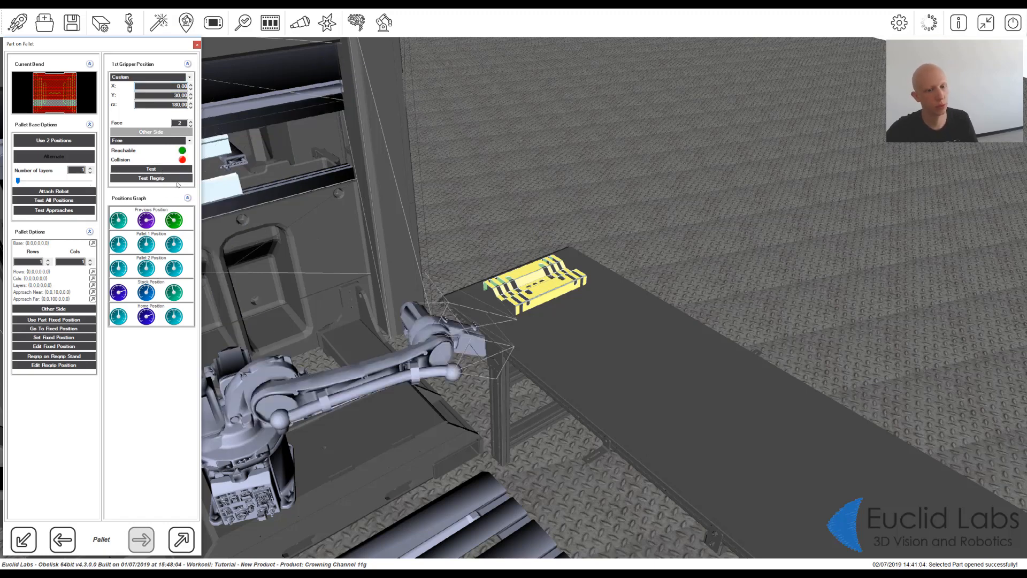
Step: Shift the pallet base position to X -10 and Y -220
click(92, 244)
click(27, 258)
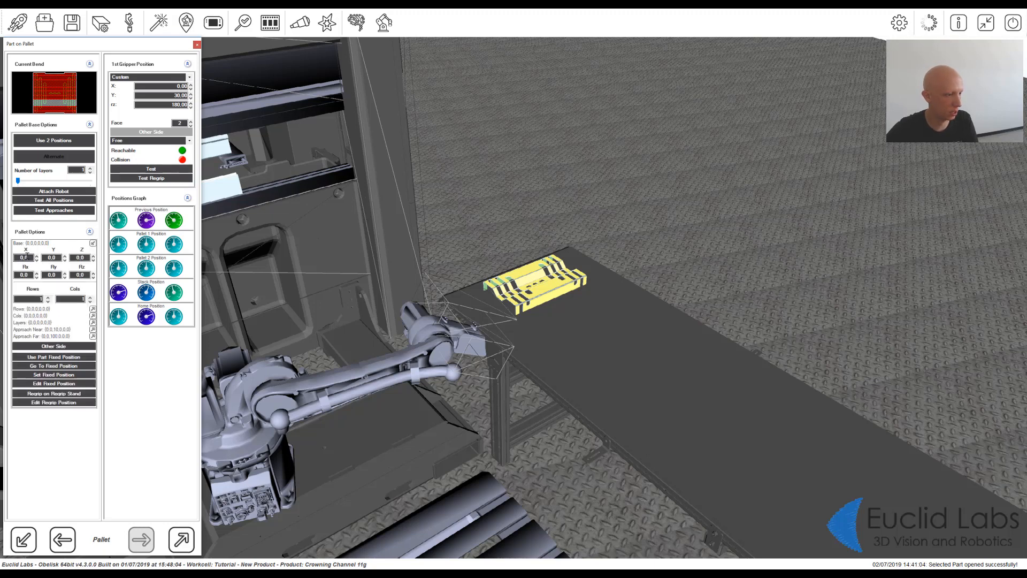
scroll(27, 257, down, 1)
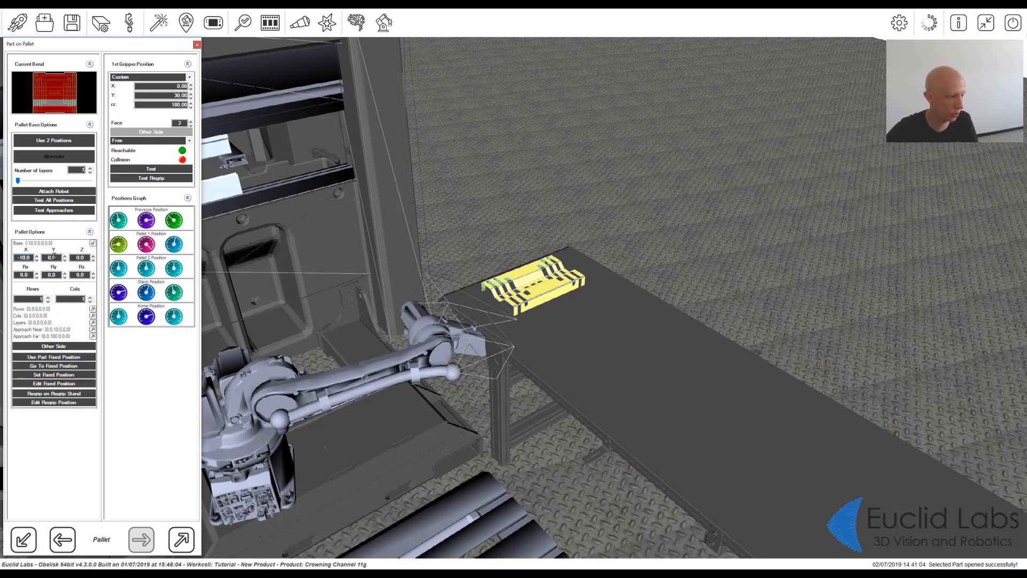
scroll(53, 258, down, 12)
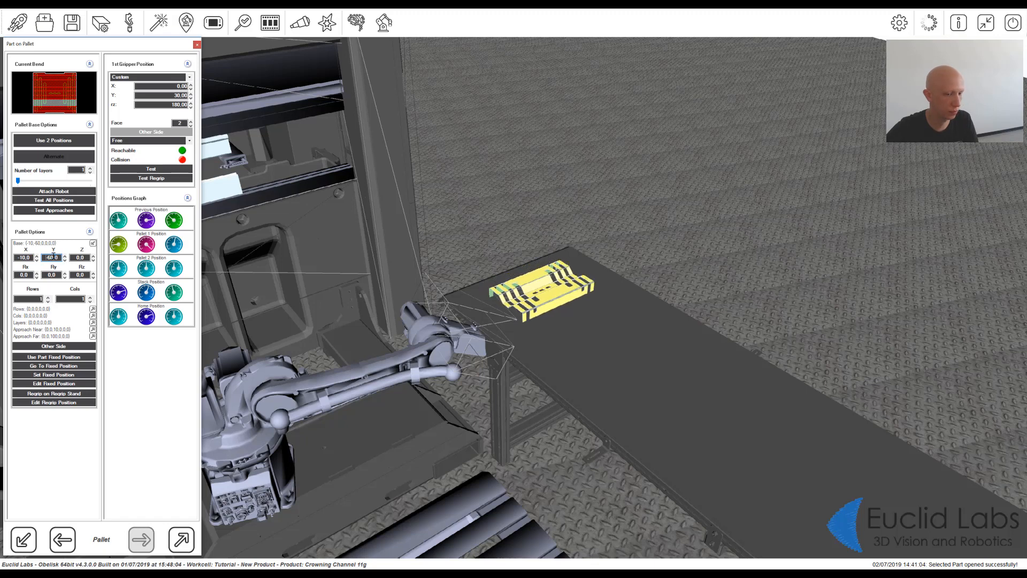
scroll(56, 257, down, 8)
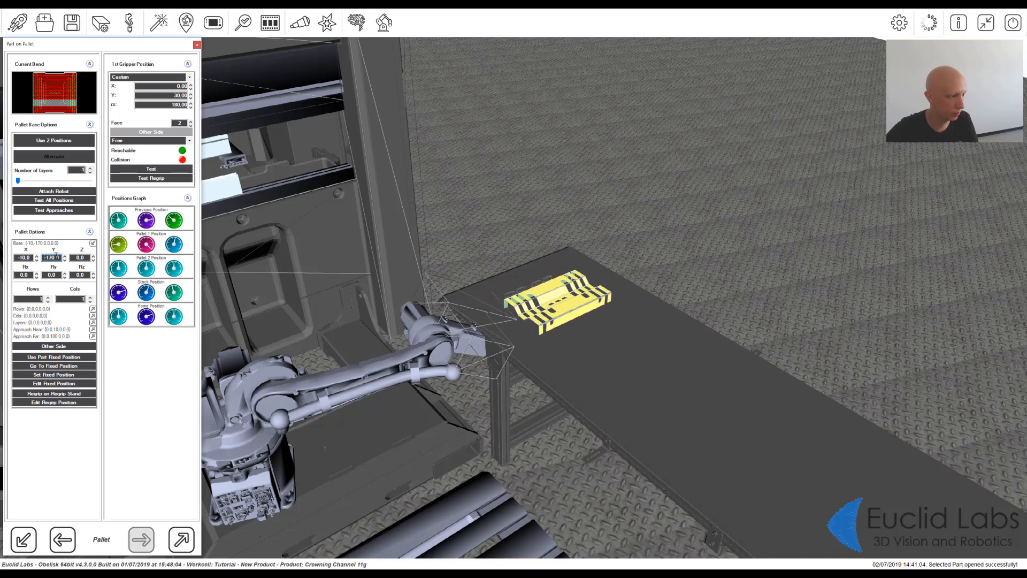
scroll(56, 258, down, 2)
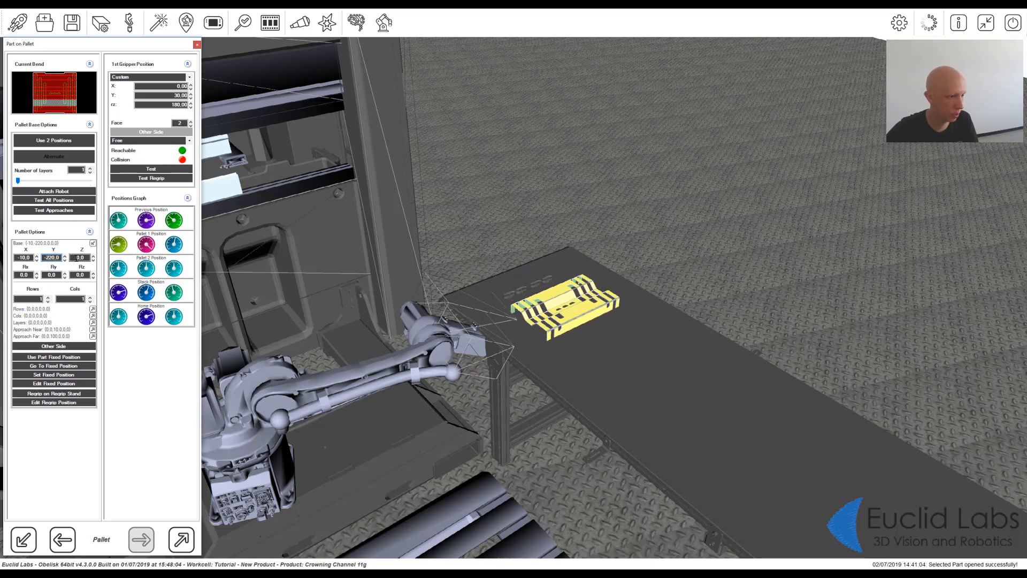
Step: Flip the part to its other side on the pallet, set the base Z offset to -40, and test the gripper position
scroll(80, 258, down, 1)
click(53, 346)
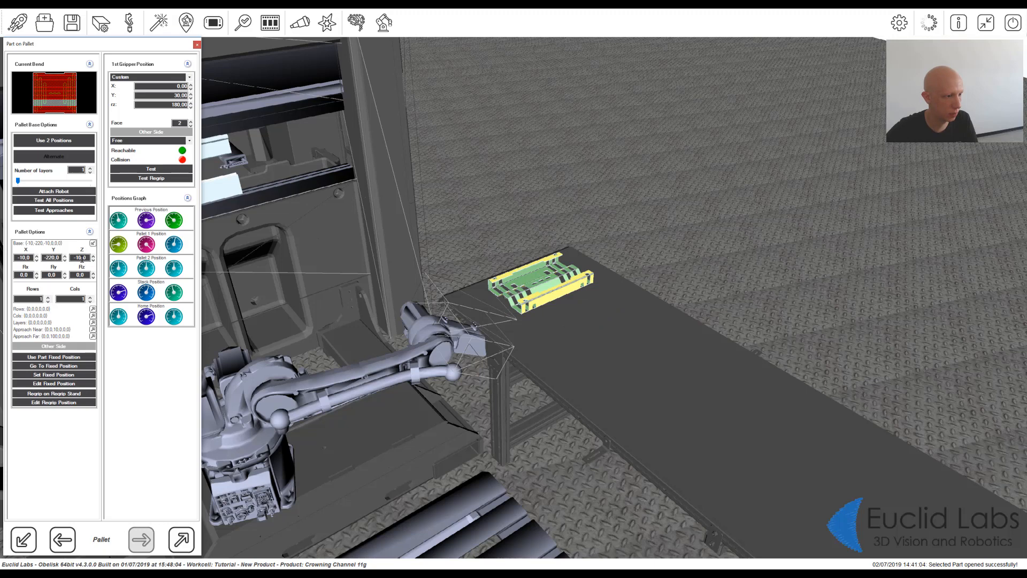
scroll(82, 259, down, 2)
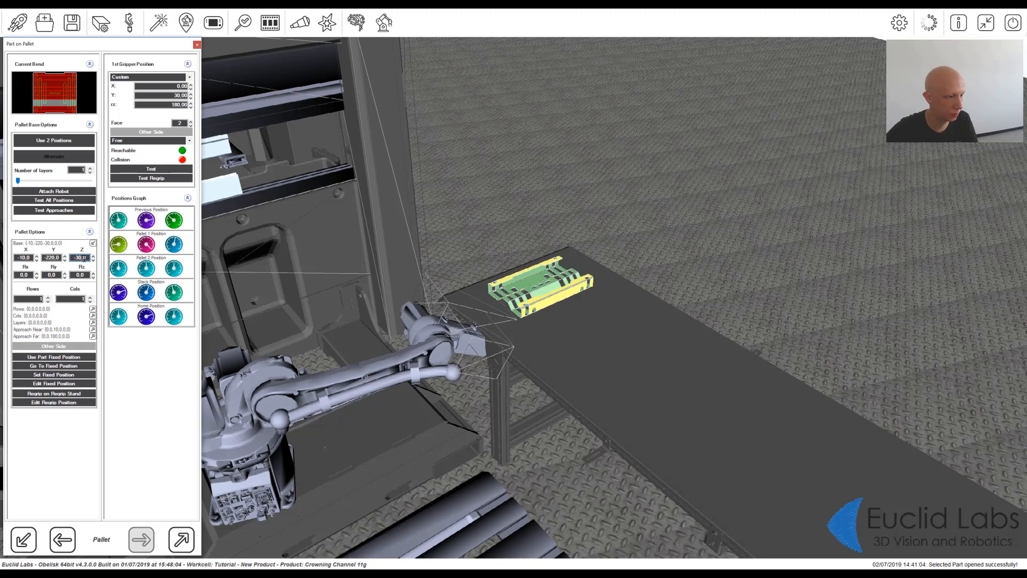
scroll(83, 259, down, 1)
click(161, 168)
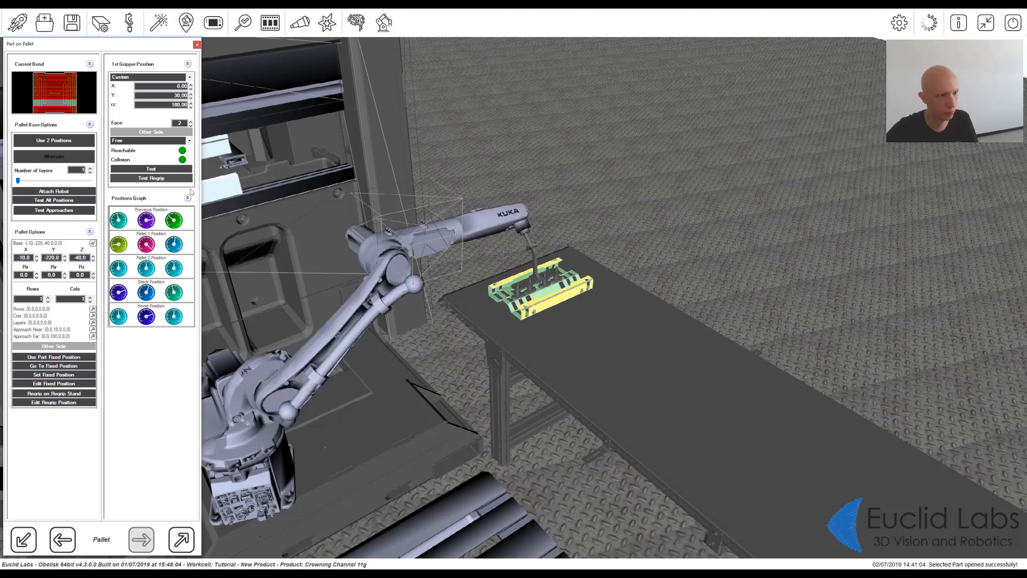
mouse_move(463, 335)
middle_down()
mouse_move(530, 346)
mouse_move(465, 344)
middle_up()
scroll(402, 343, up, 3)
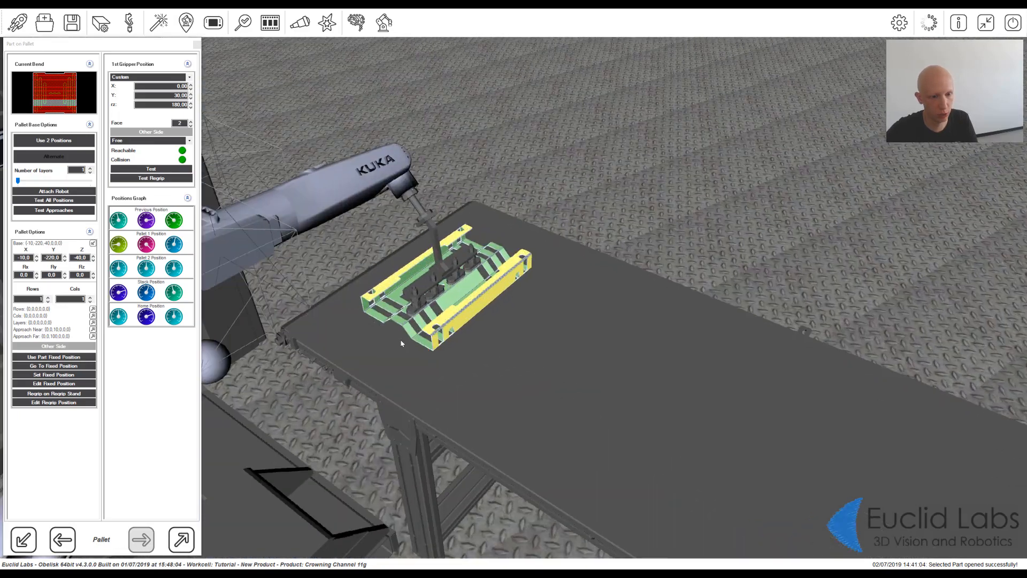
mouse_move(401, 343)
middle_down()
mouse_move(507, 340)
mouse_move(462, 260)
mouse_move(319, 281)
mouse_move(319, 374)
mouse_move(390, 332)
middle_up()
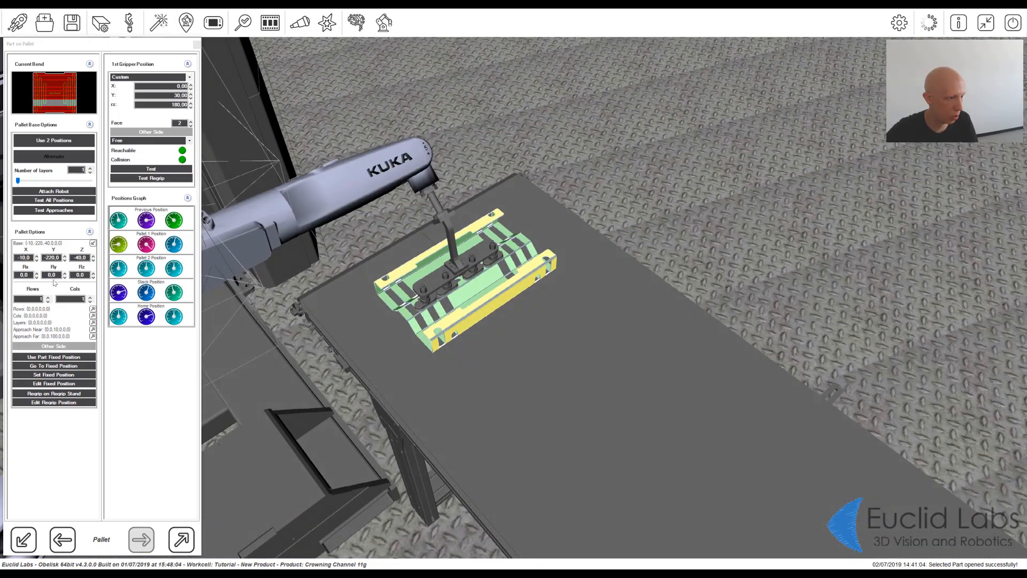
Step: Set the pallet to two rows with a row Y offset of -180
click(48, 297)
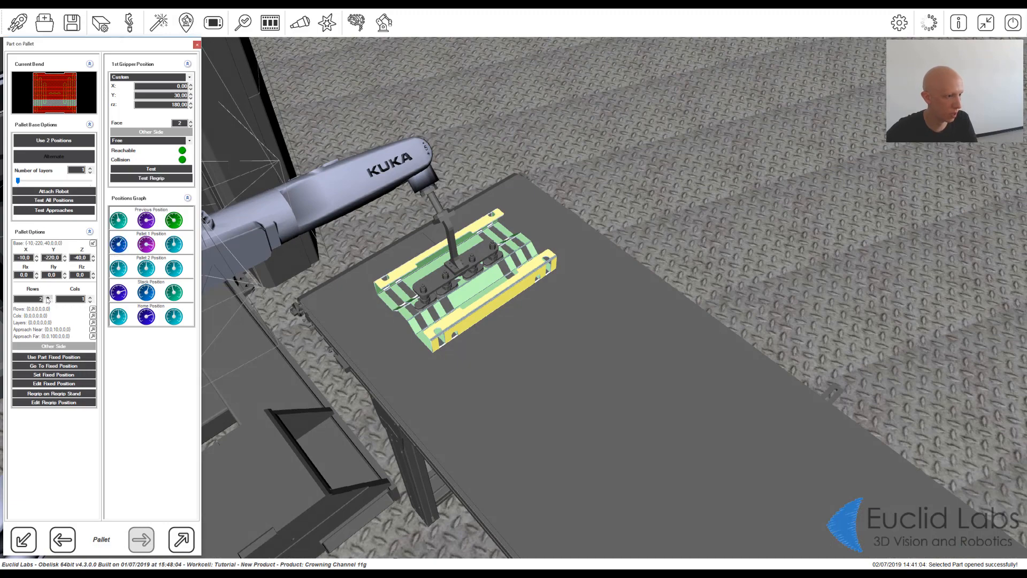
click(92, 309)
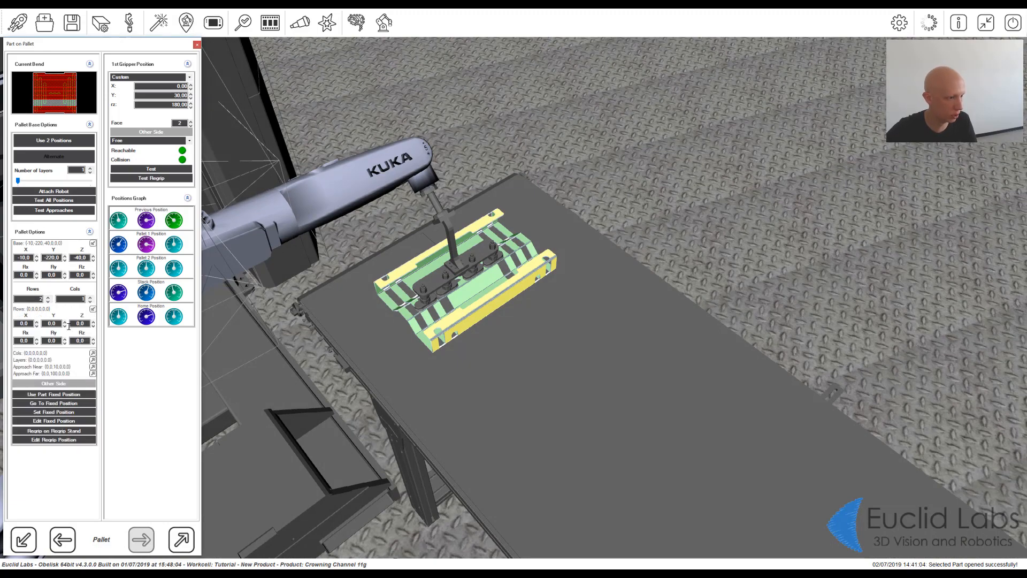
click(51, 324)
text(-7)
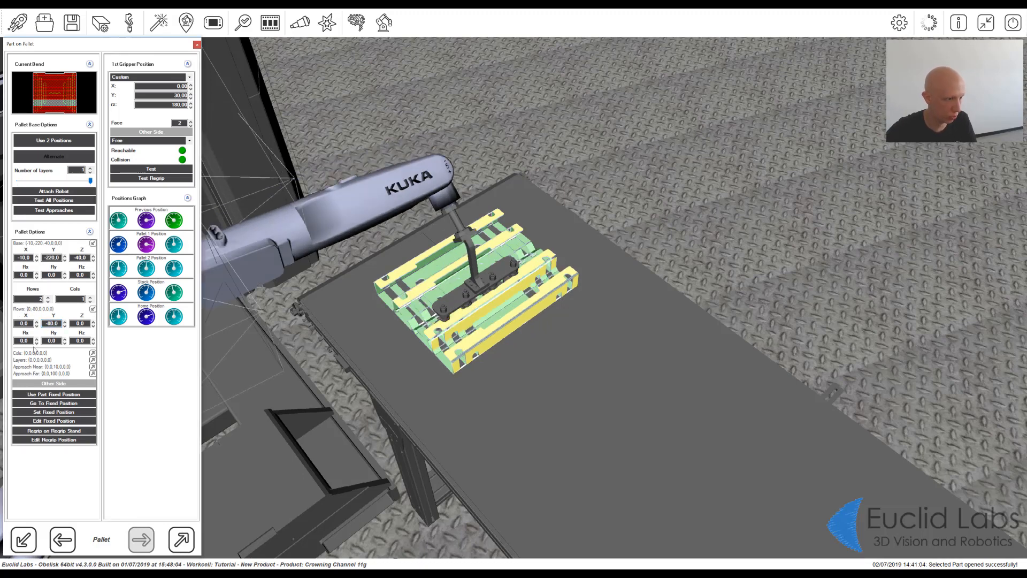
scroll(51, 324, down, 8)
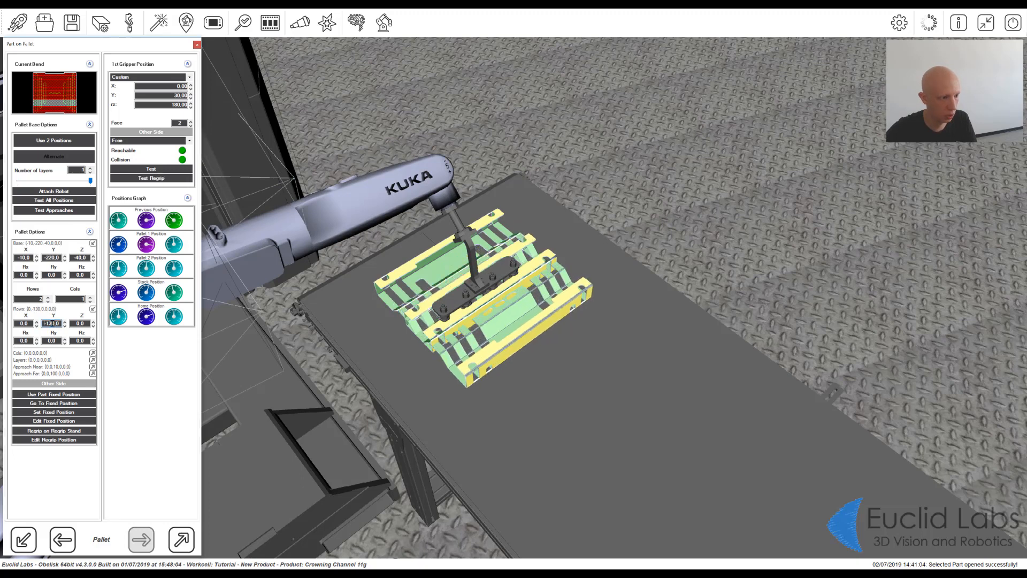
scroll(52, 323, down, 2)
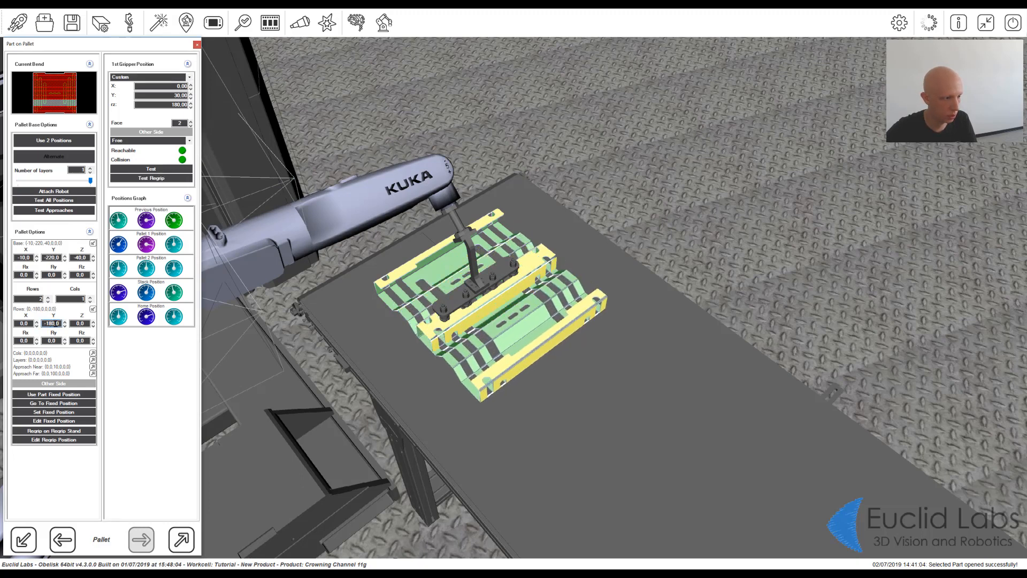
Step: Set the pallet's row Y offset to -310
scroll(52, 323, down, 2)
scroll(52, 324, down, 8)
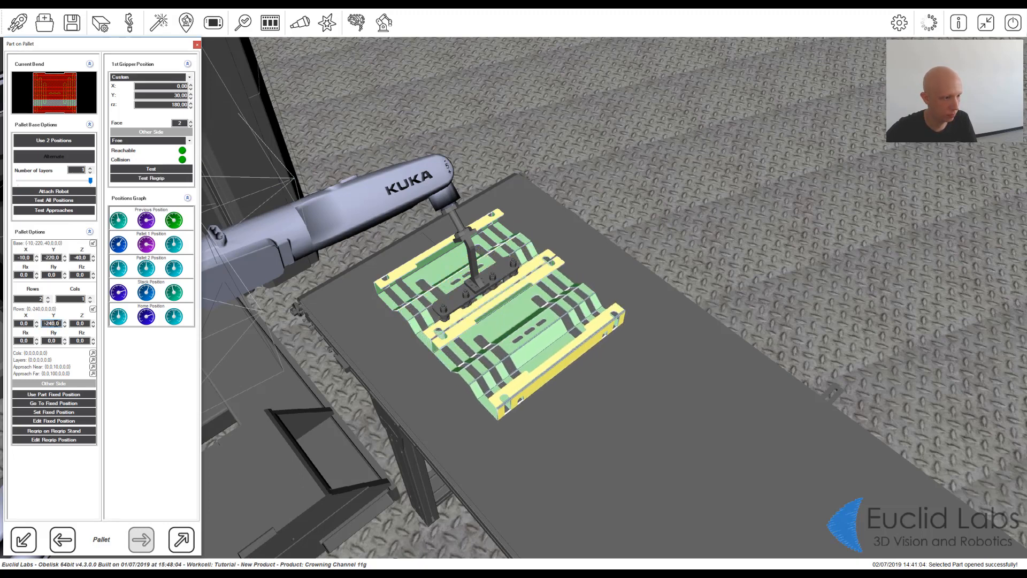
scroll(52, 323, down, 2)
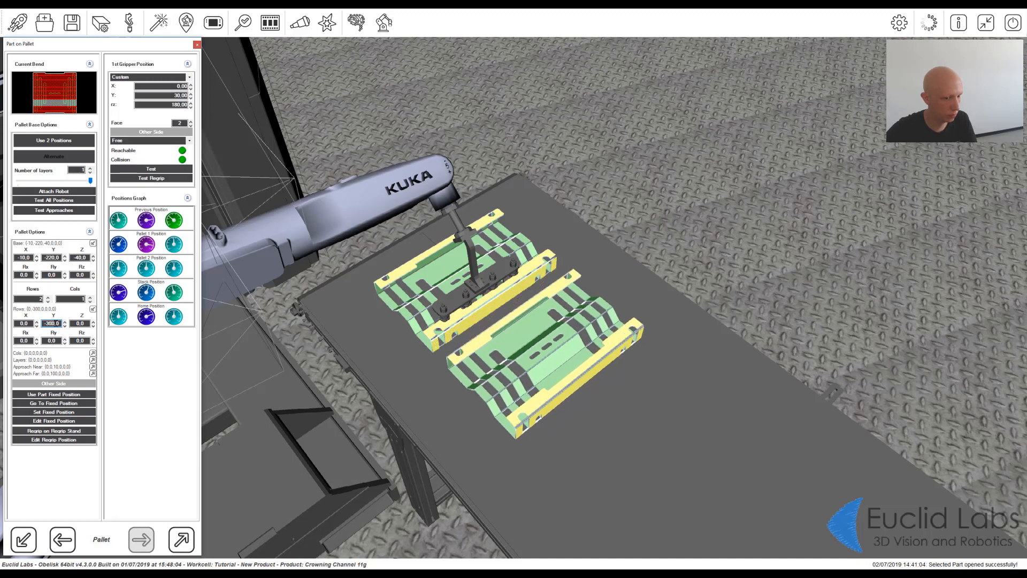
scroll(52, 324, down, 1)
scroll(476, 334, down, 3)
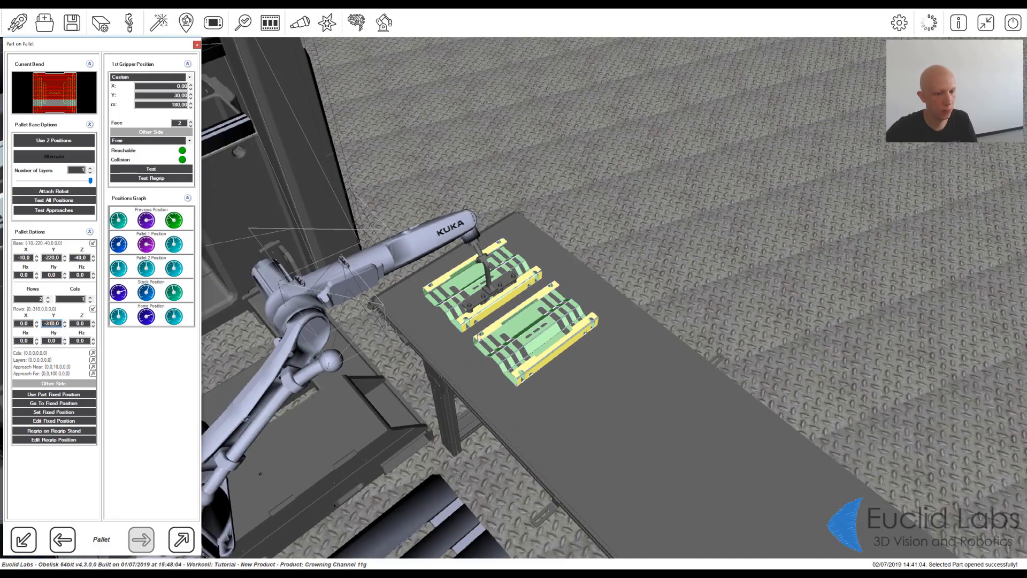
Step: Open the Teach Pendant, test the first gripper position, and move the robot's J2 axis to -75.117
middle_drag(477, 334, 553, 316)
scroll(524, 309, down, 3)
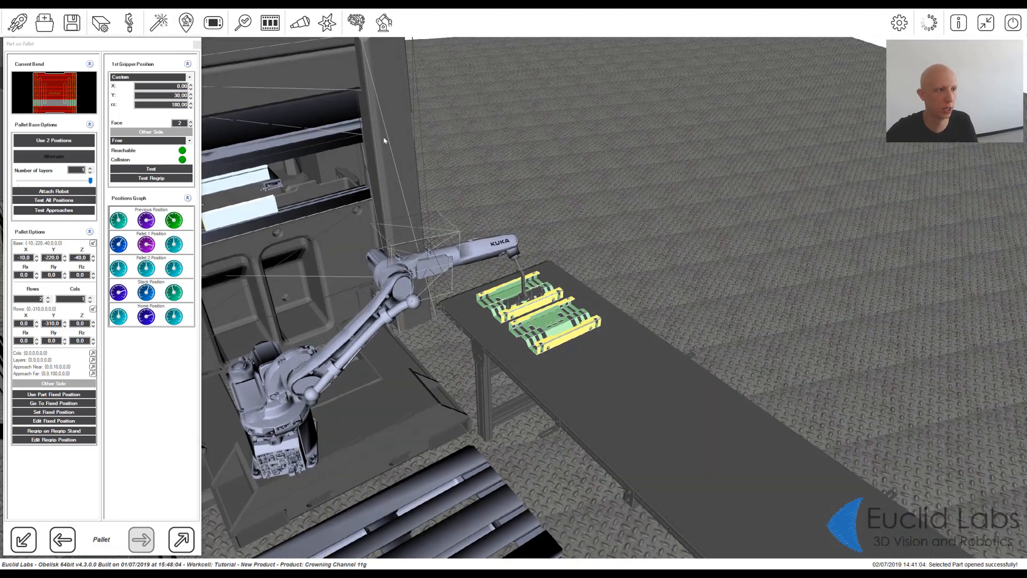
click(213, 22)
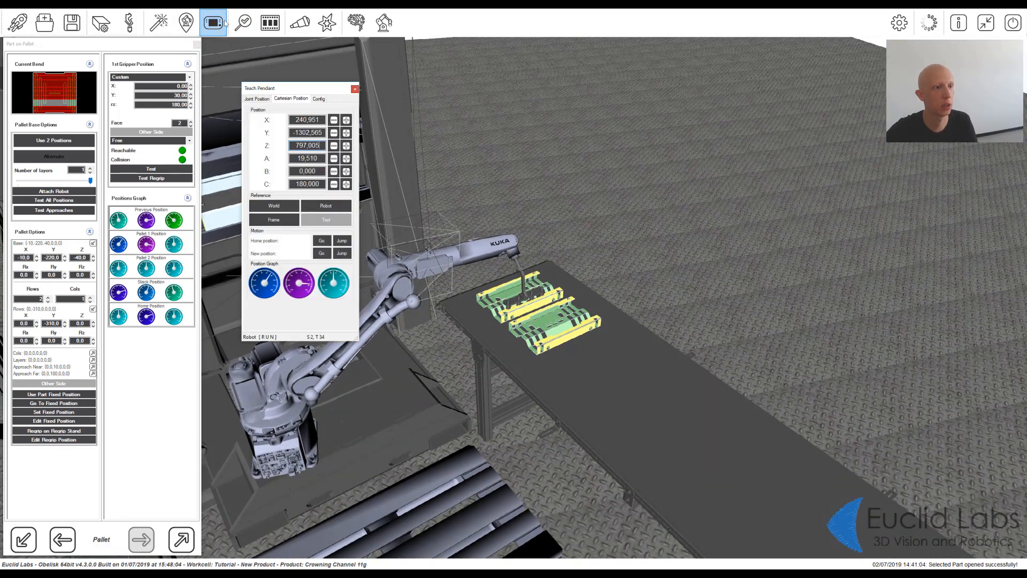
drag(285, 90, 480, 94)
drag(405, 91, 313, 72)
middle_drag(500, 270, 549, 300)
click(162, 170)
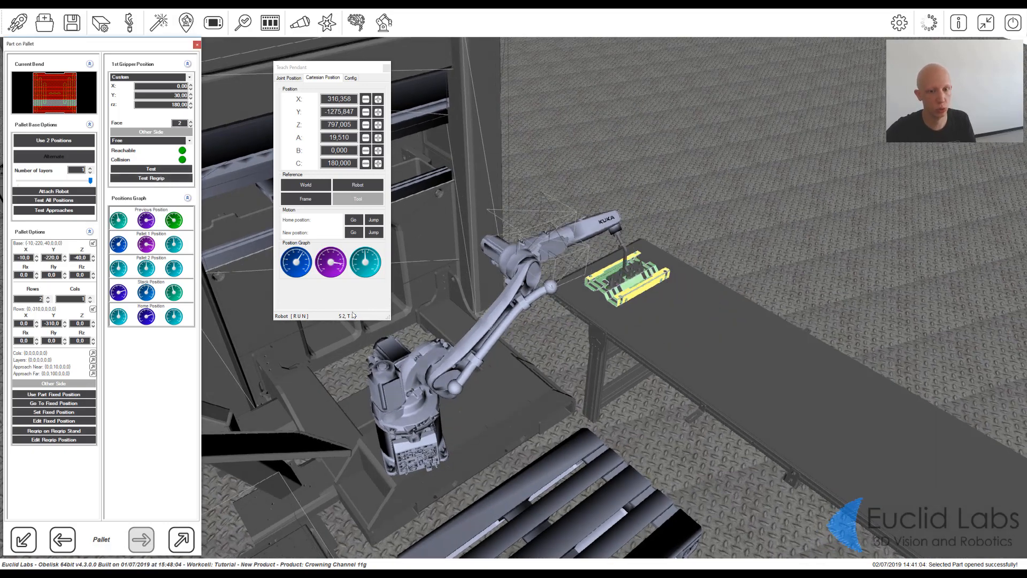
click(289, 78)
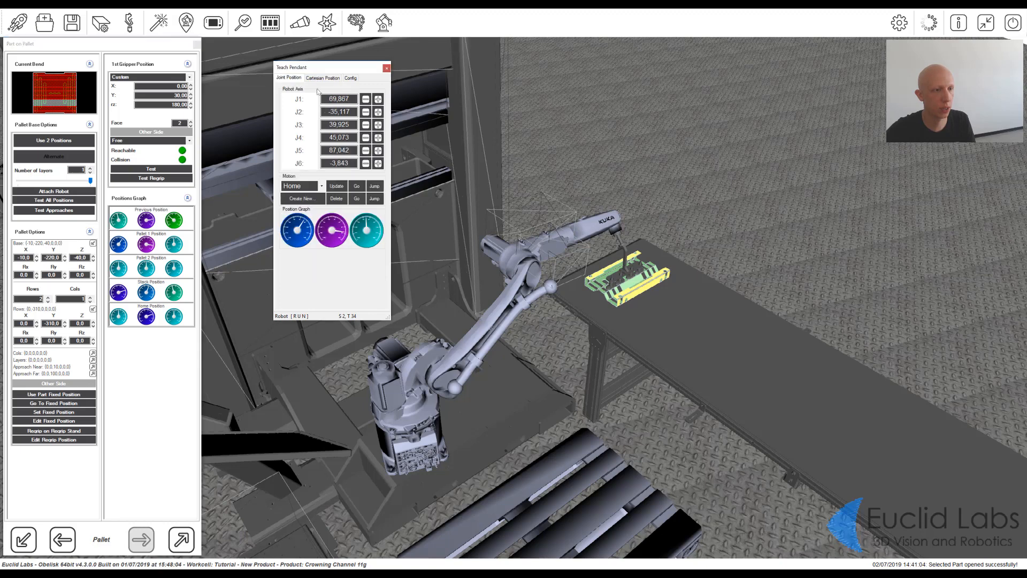
scroll(338, 113, down, 8)
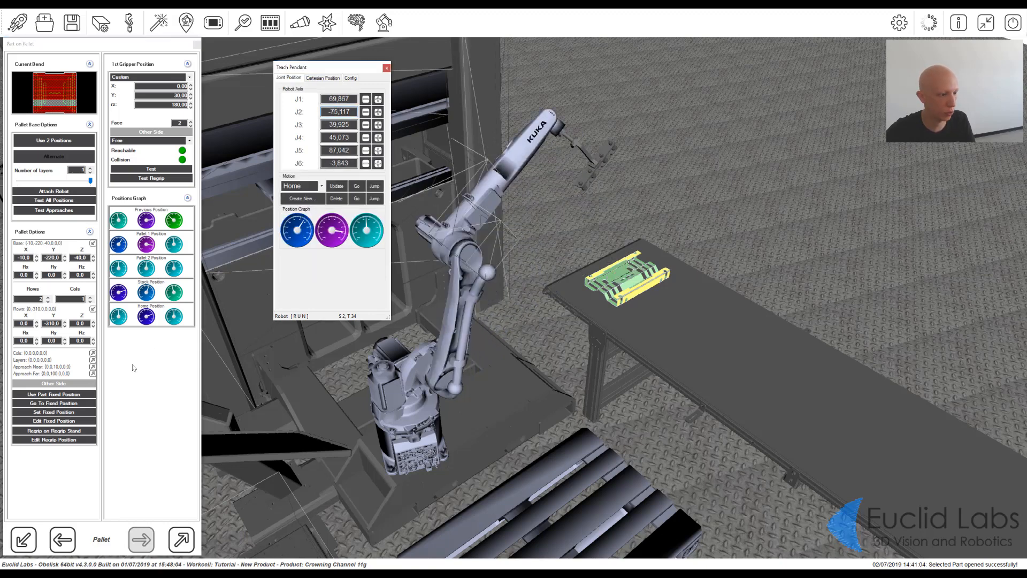
Step: Enable the part fixed position for the pallet and test all positions
click(65, 395)
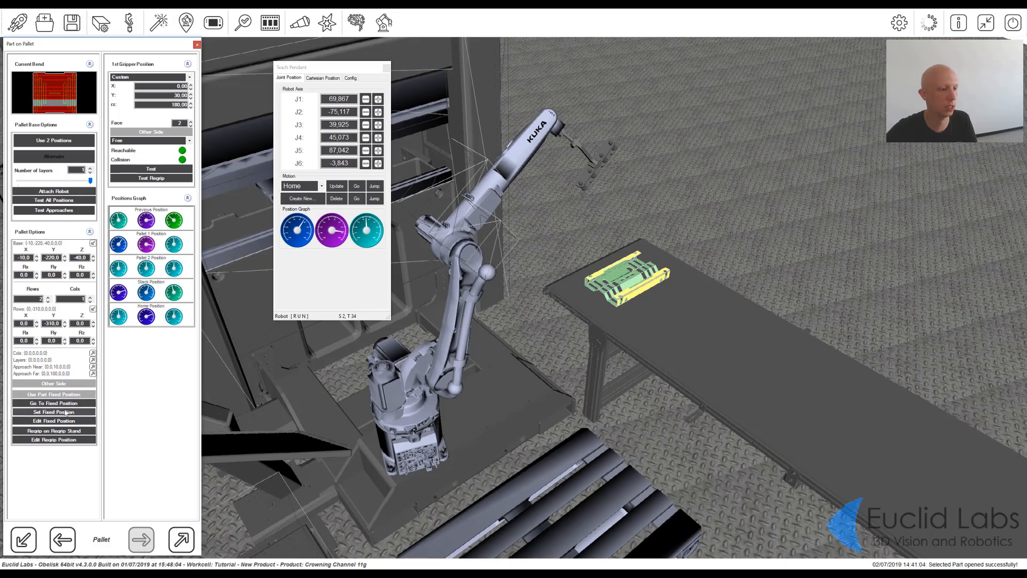
middle_drag(396, 78, 621, 243)
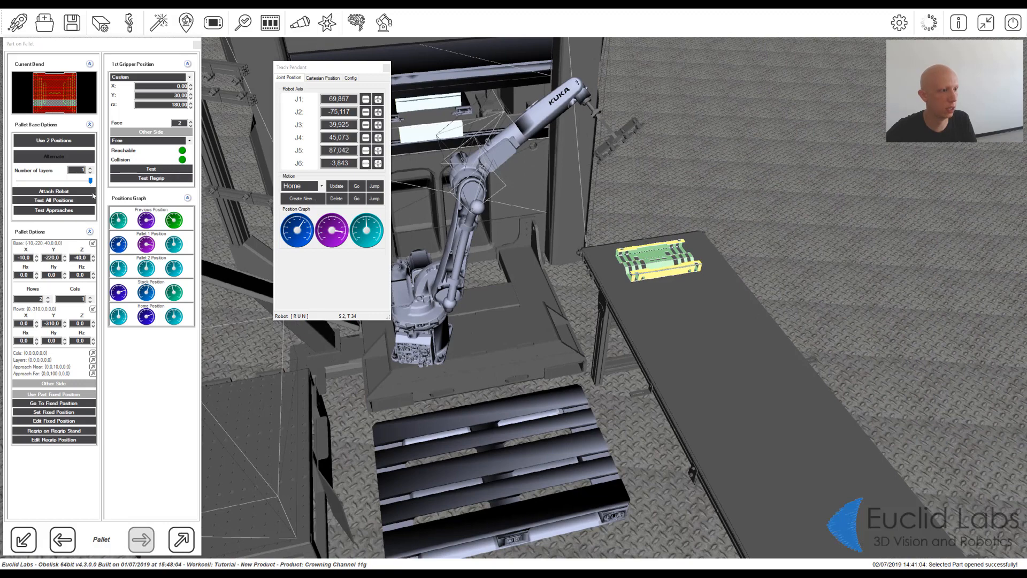
click(63, 201)
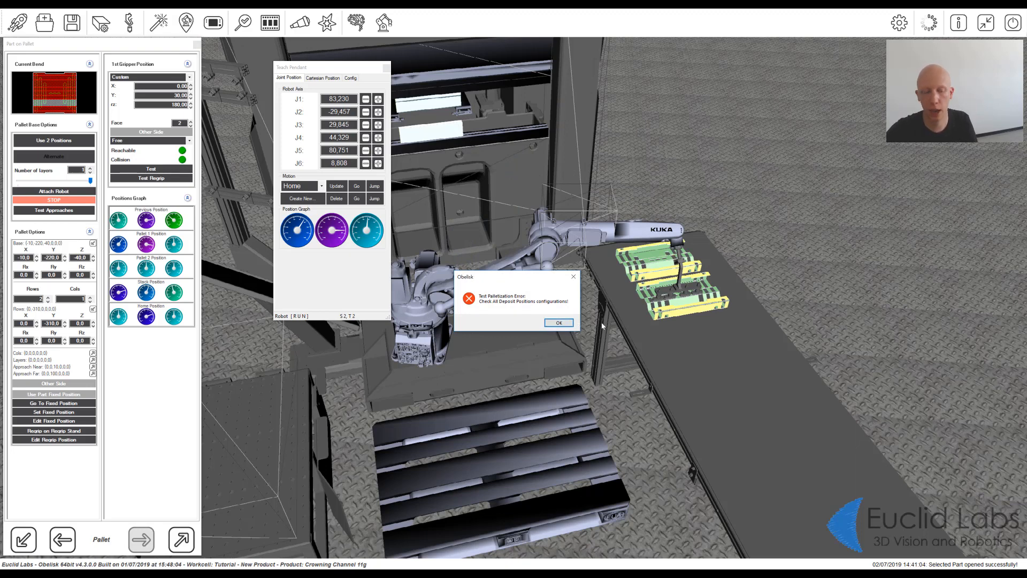
click(559, 324)
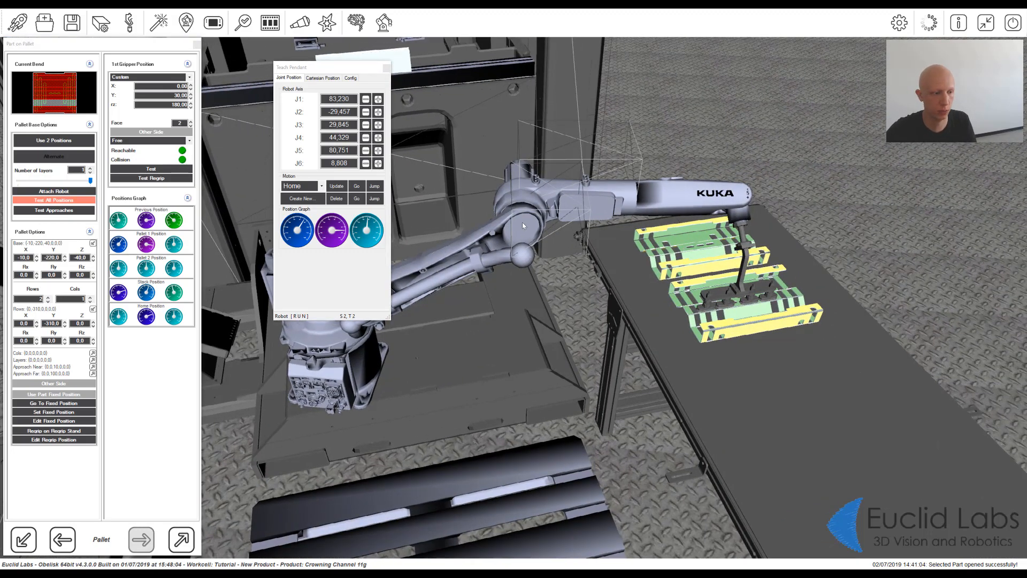
Step: Set the pallet base's Rz rotation to 20 and close the Teach Pendant
middle_drag(671, 306, 578, 302)
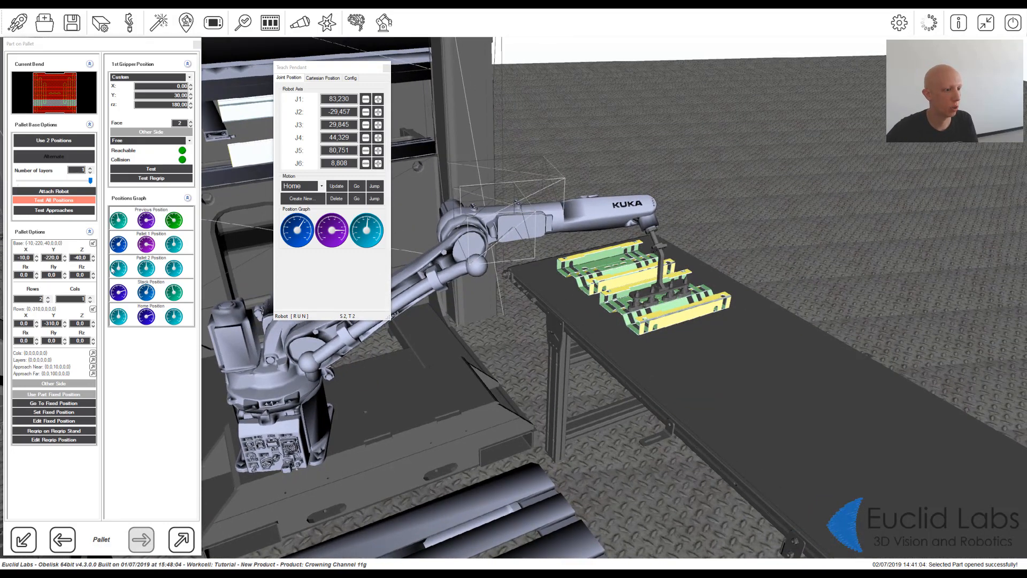
click(81, 275)
click(82, 275)
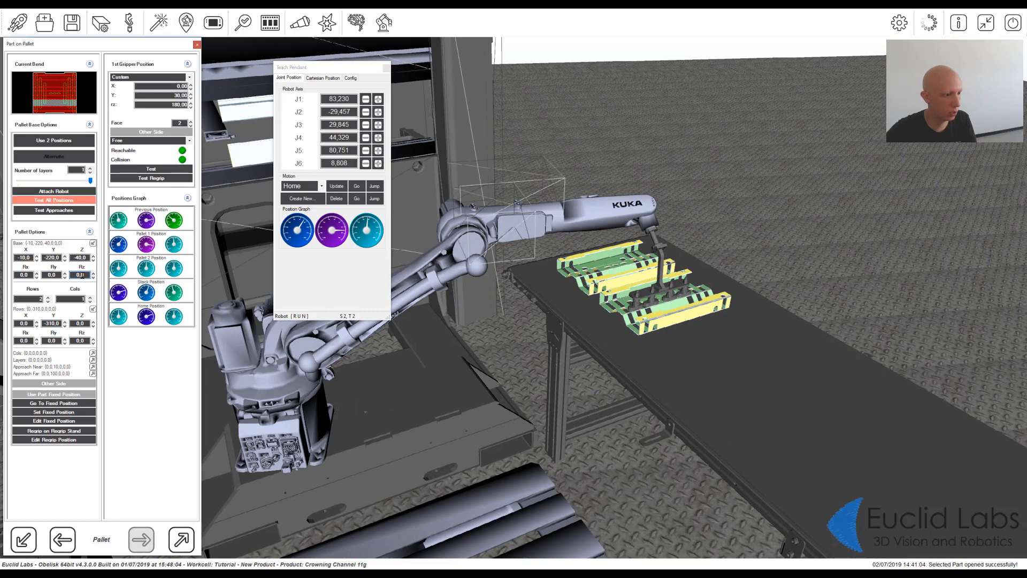
scroll(81, 275, up, 2)
mouse_move(555, 334)
middle_down()
mouse_move(587, 367)
mouse_move(553, 345)
middle_up()
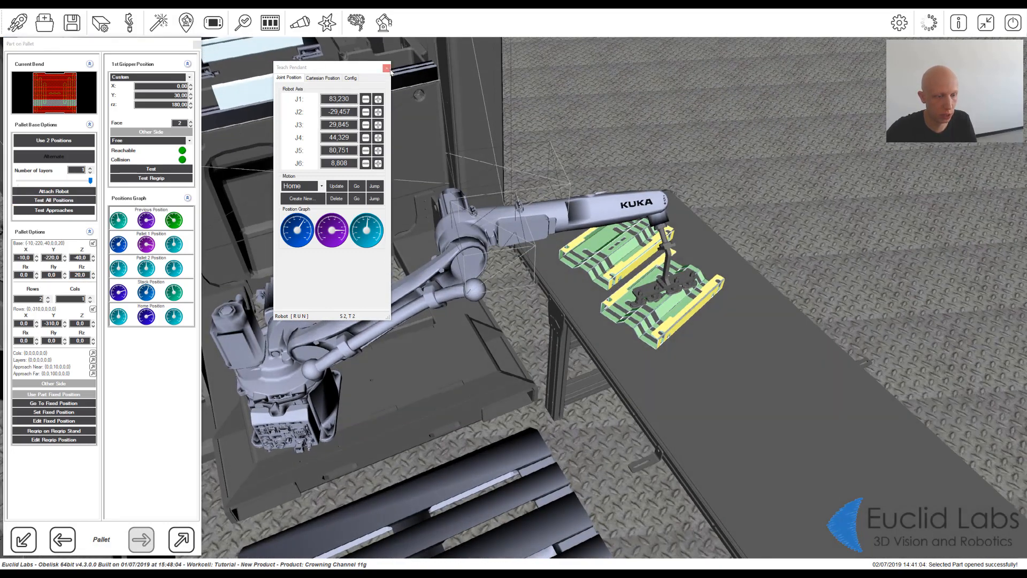
click(387, 68)
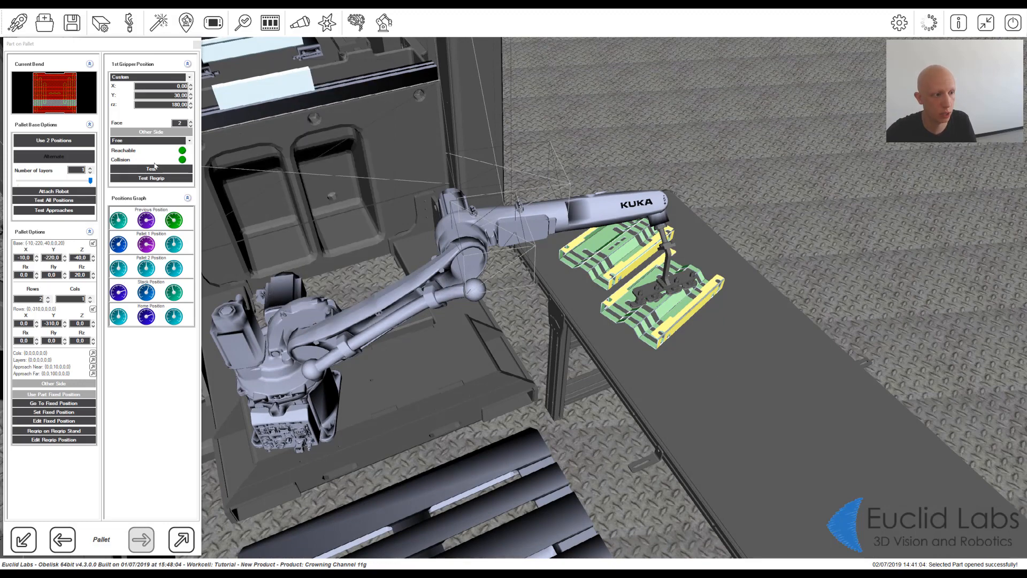
Step: Retest the gripper position and all pallet positions, with the base's Rz rotation at 23
click(152, 168)
click(45, 201)
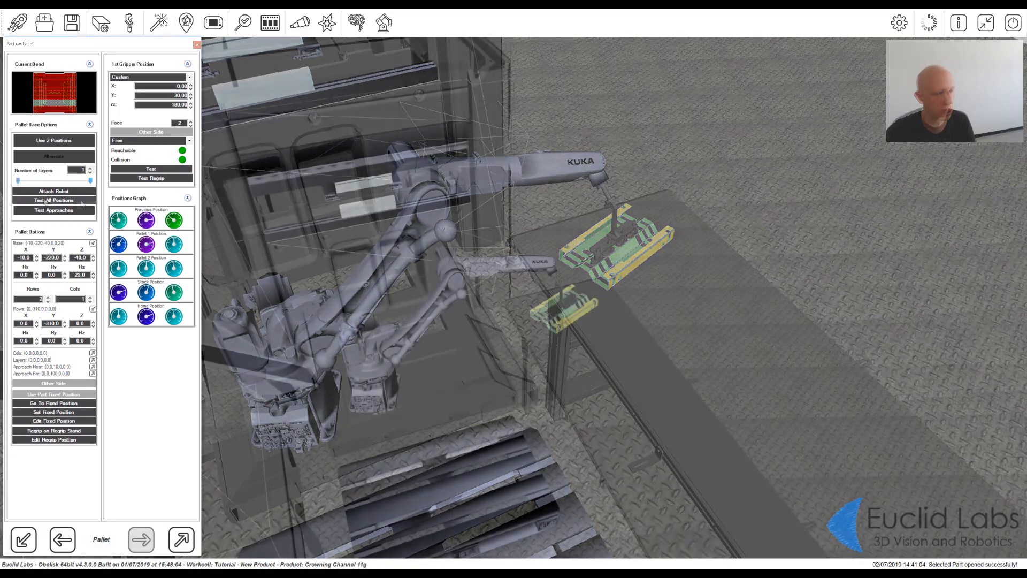
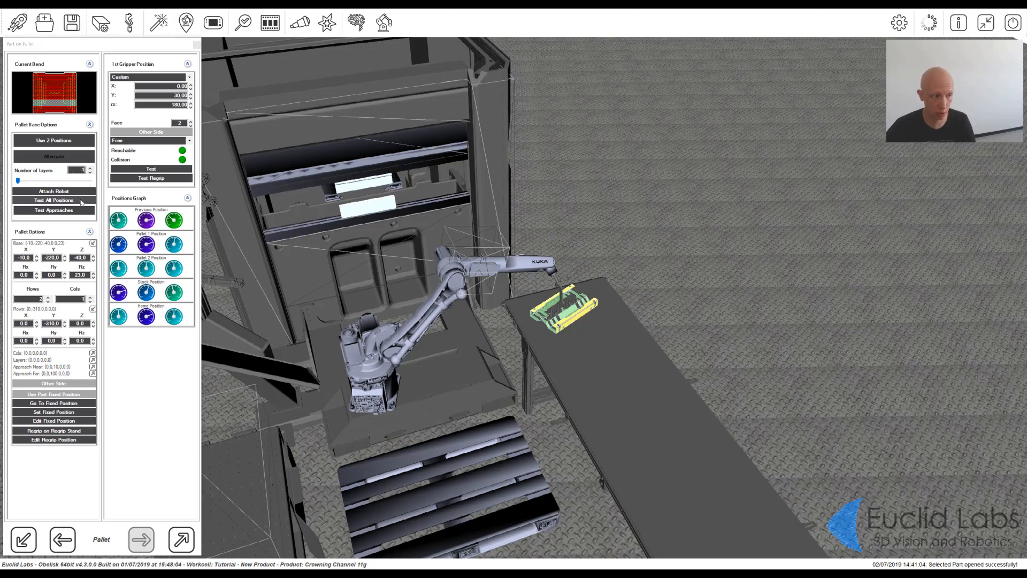
click(81, 201)
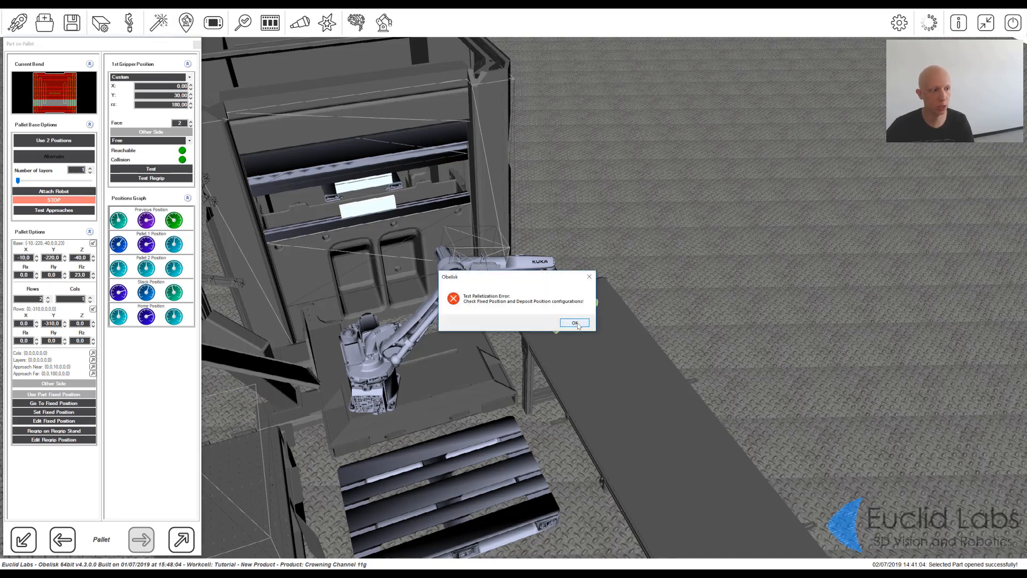
click(575, 323)
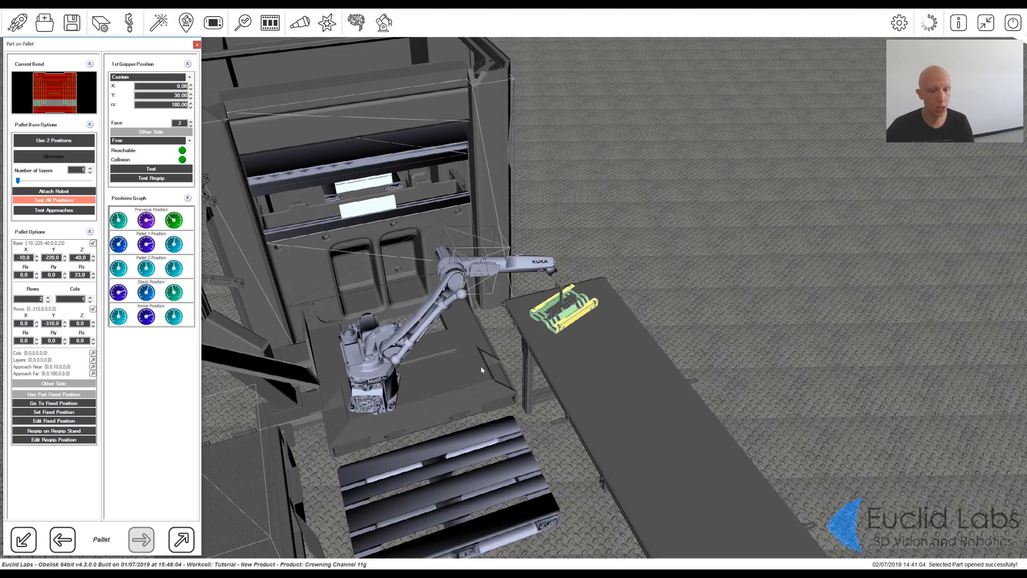
Step: Move the robot's J2 axis to -95.989 with the Teach Pendant and store this pose as the fixed position
click(485, 354)
key(t)
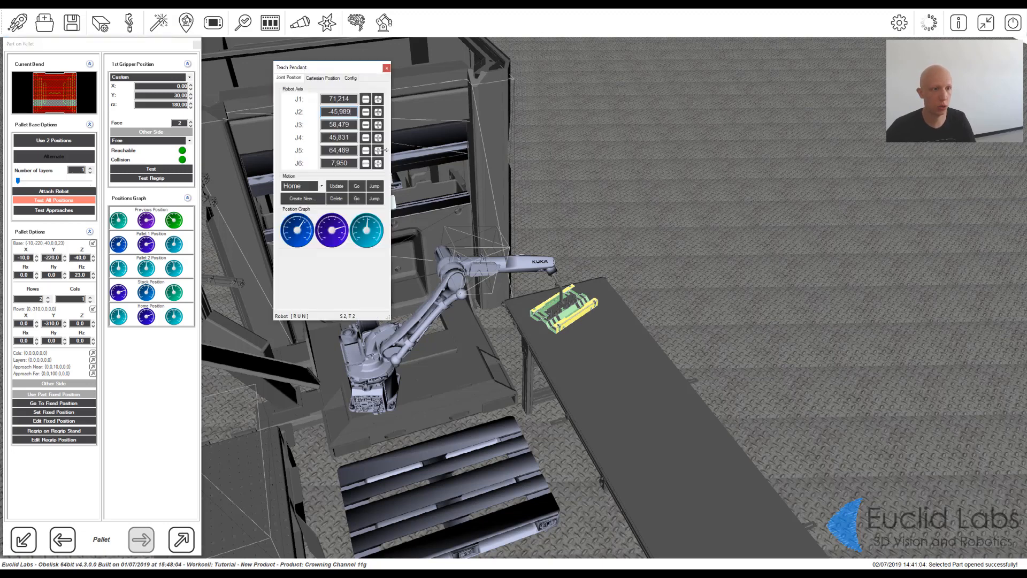
scroll(347, 112, down, 10)
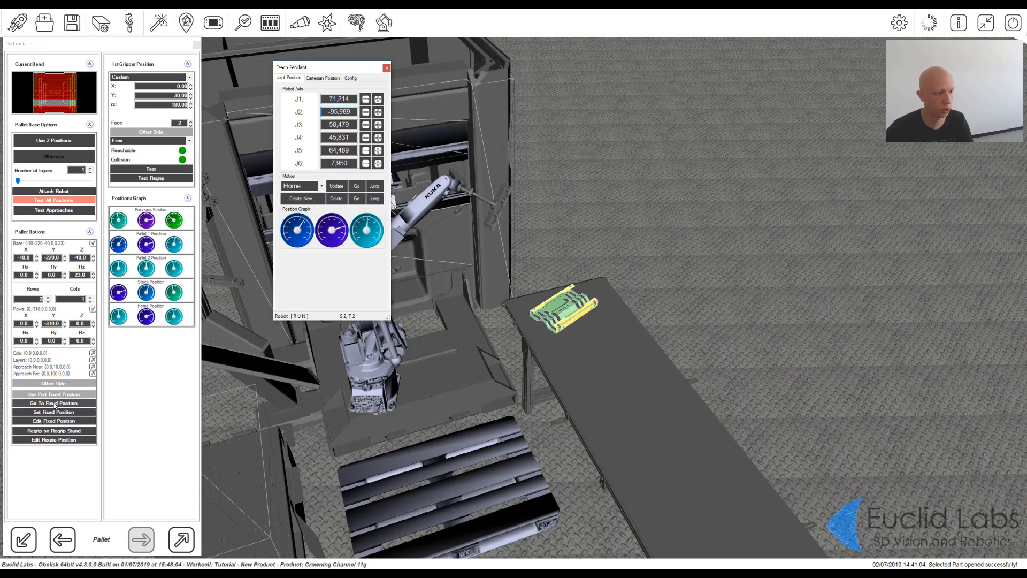
click(53, 416)
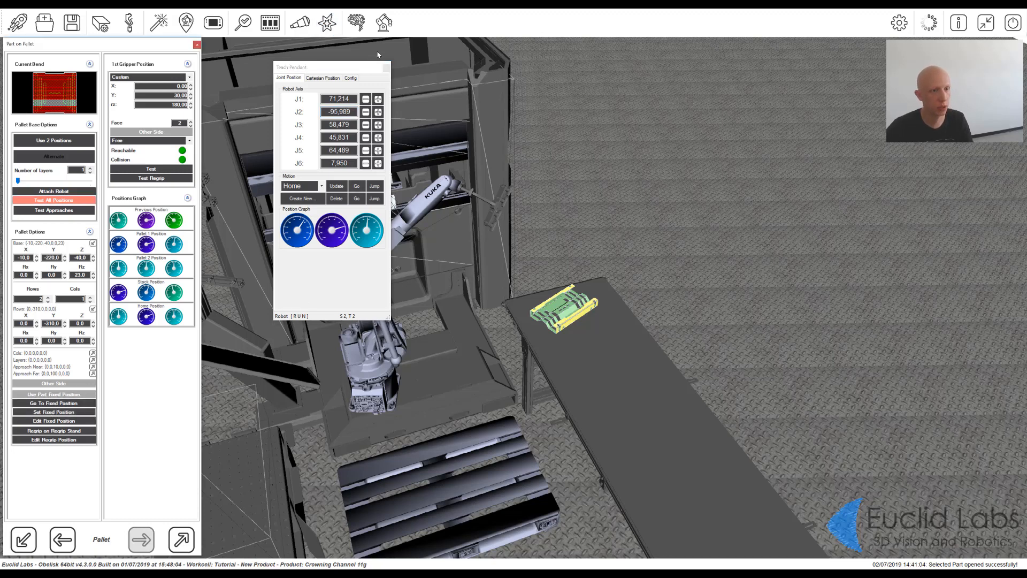
click(386, 68)
Step: Test the gripper position and all pallet positions using the new fixed position, and examine the robot at the pallet
click(155, 169)
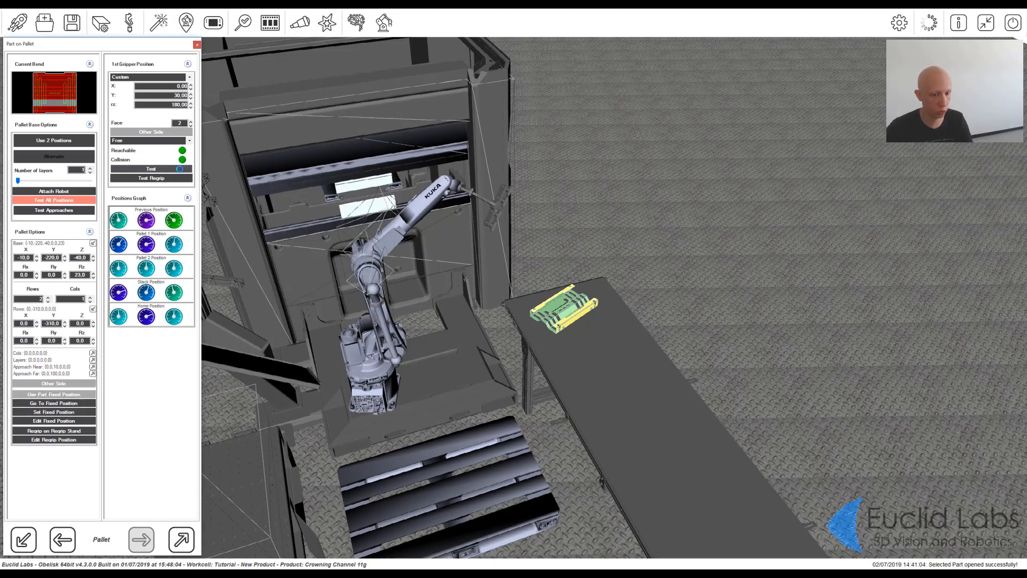
click(84, 201)
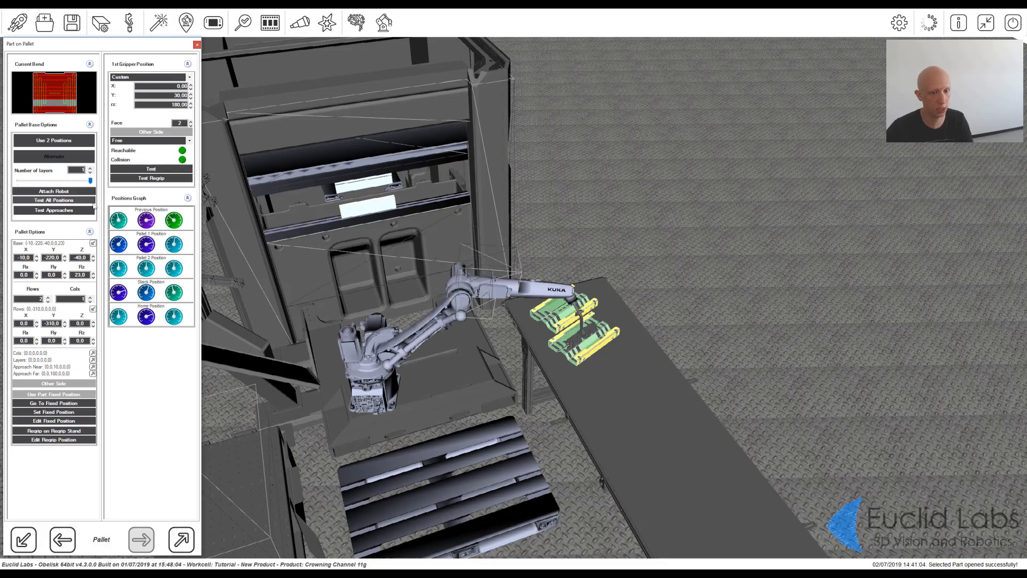
scroll(383, 302, down, 1)
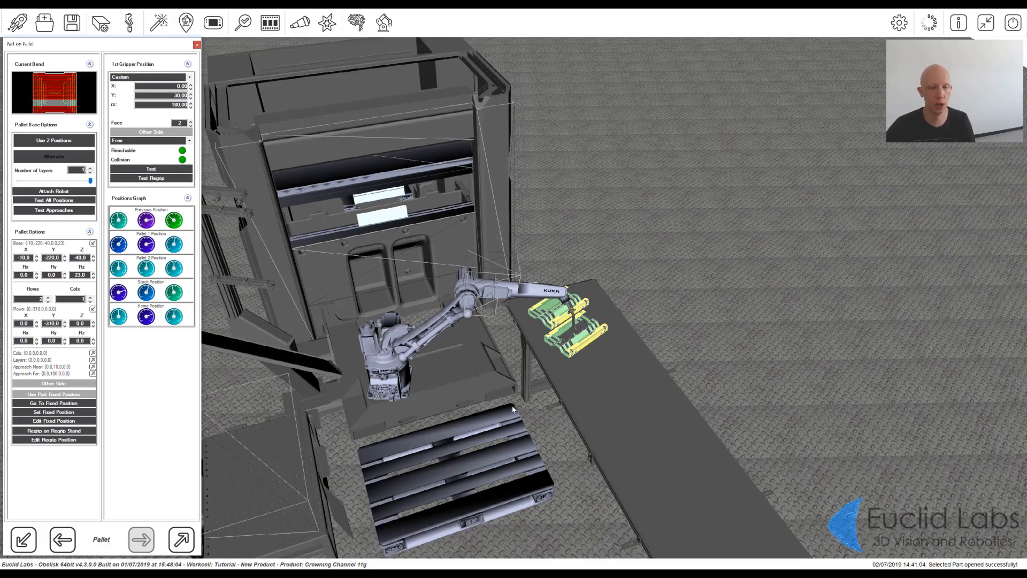
middle_drag(541, 412, 439, 401)
middle_drag(647, 373, 548, 371)
scroll(548, 372, up, 2)
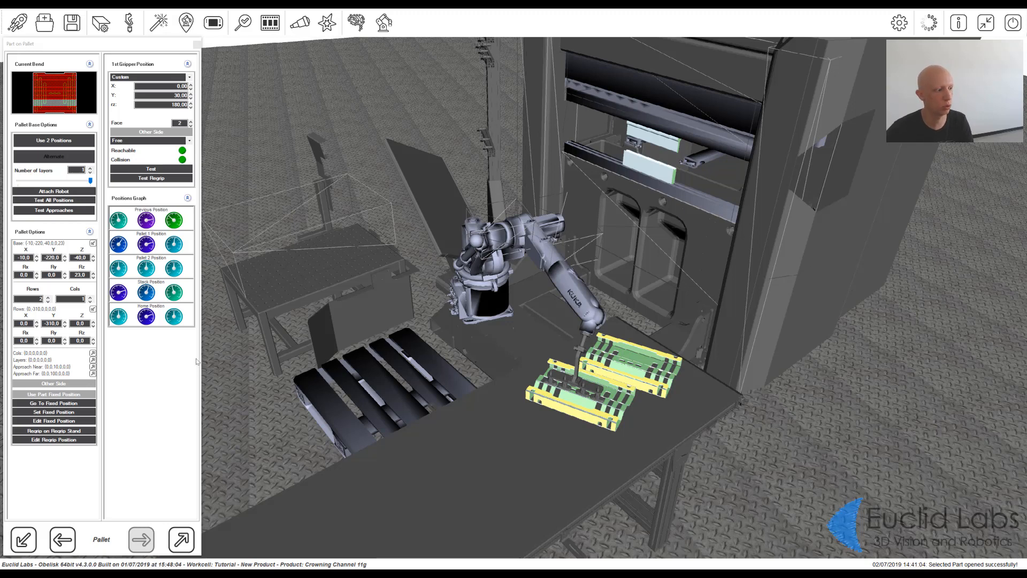
Step: Open the regrip position for editing and rotate the part on the regrip stand to an rz of 90
click(64, 440)
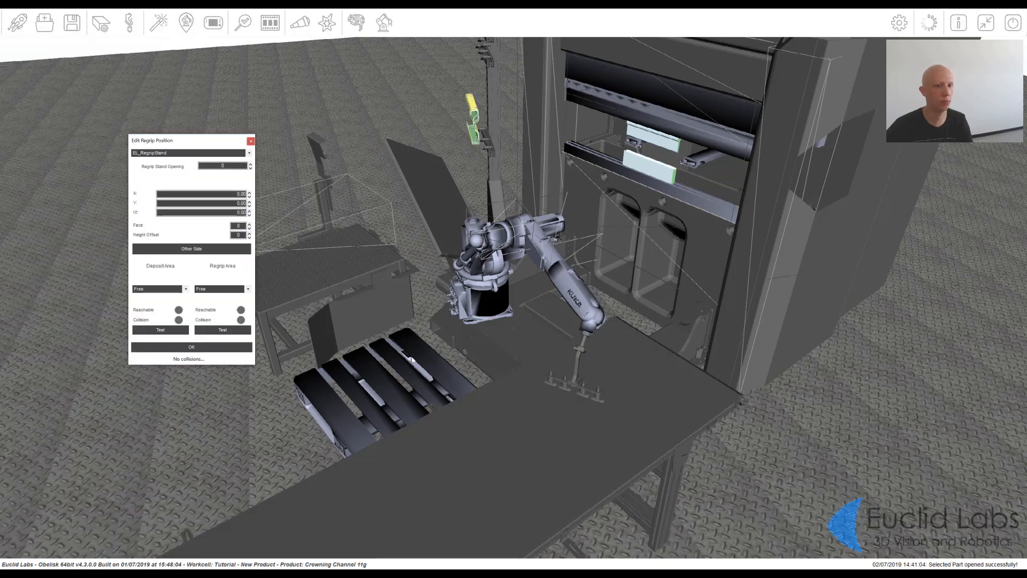
middle_drag(411, 357, 562, 331)
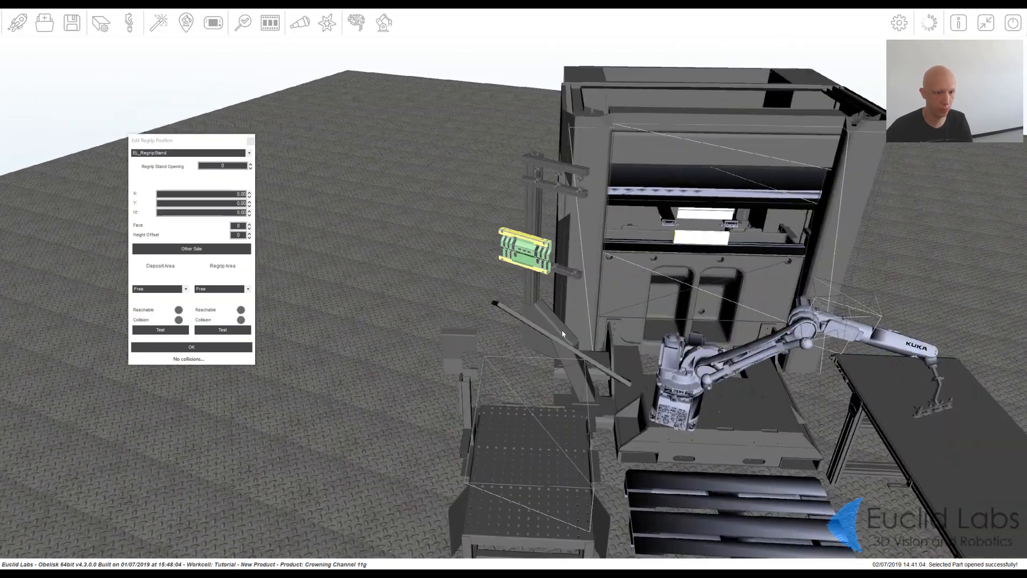
scroll(562, 331, up, 3)
middle_drag(509, 355, 603, 338)
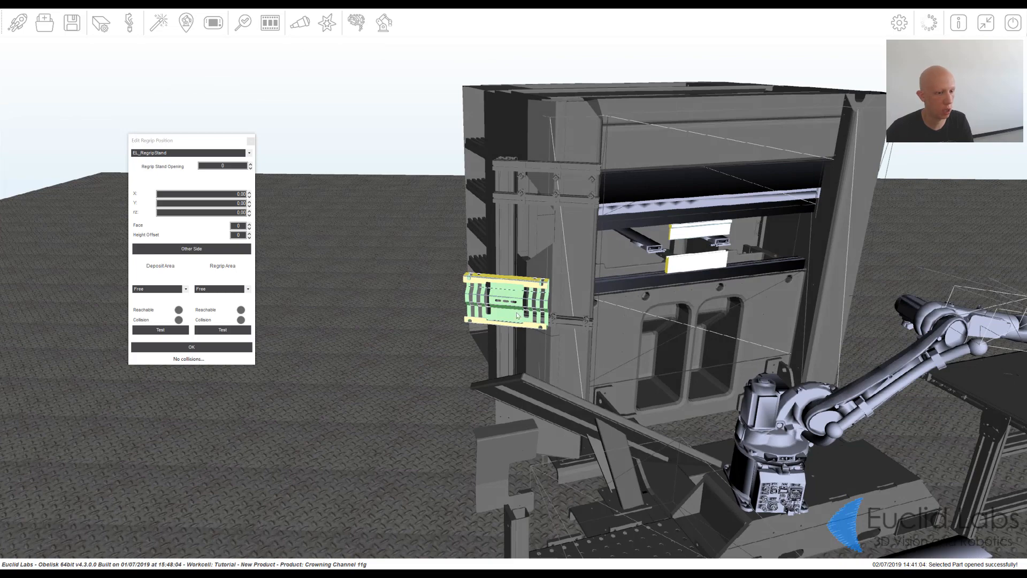
click(236, 212)
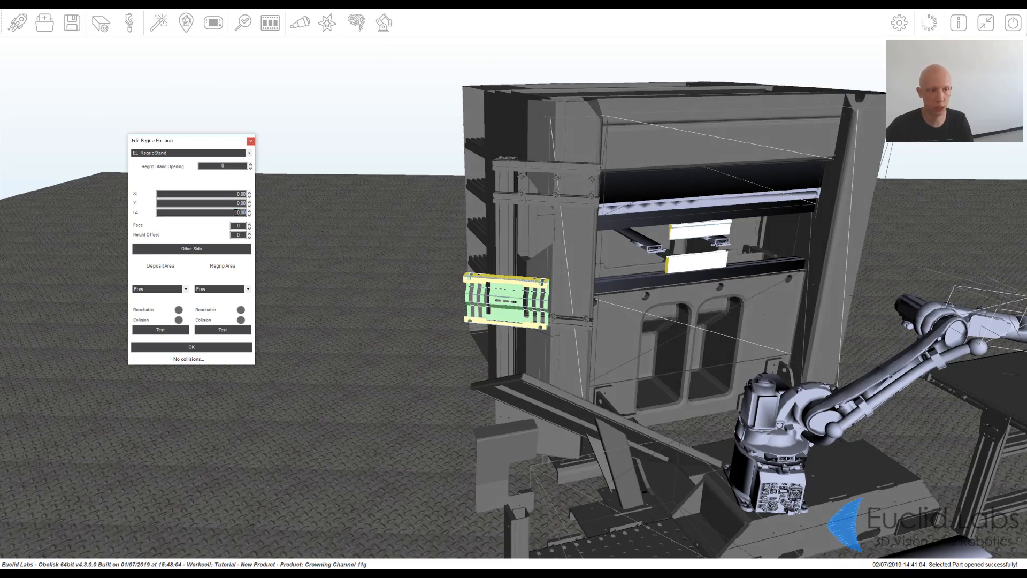
text(9)
Step: Shift the part up the regrip stand to an X offset of 444
click(234, 194)
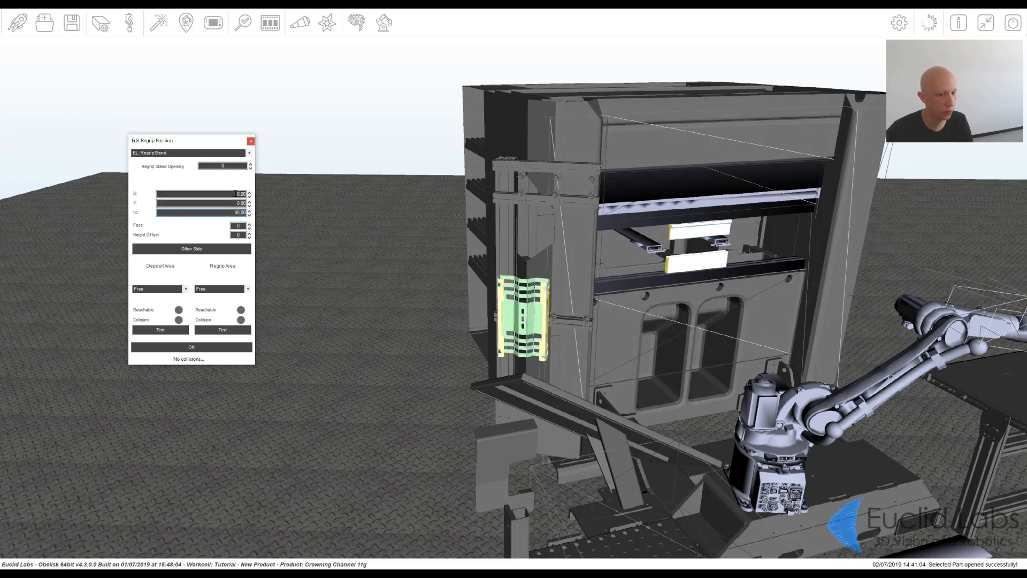
text(32)
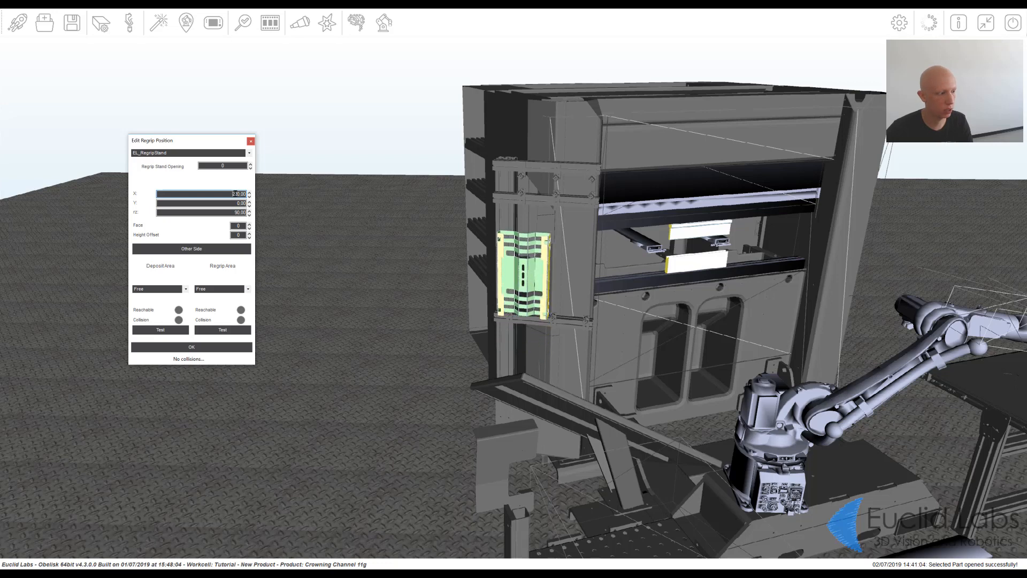
scroll(227, 193, up, 13)
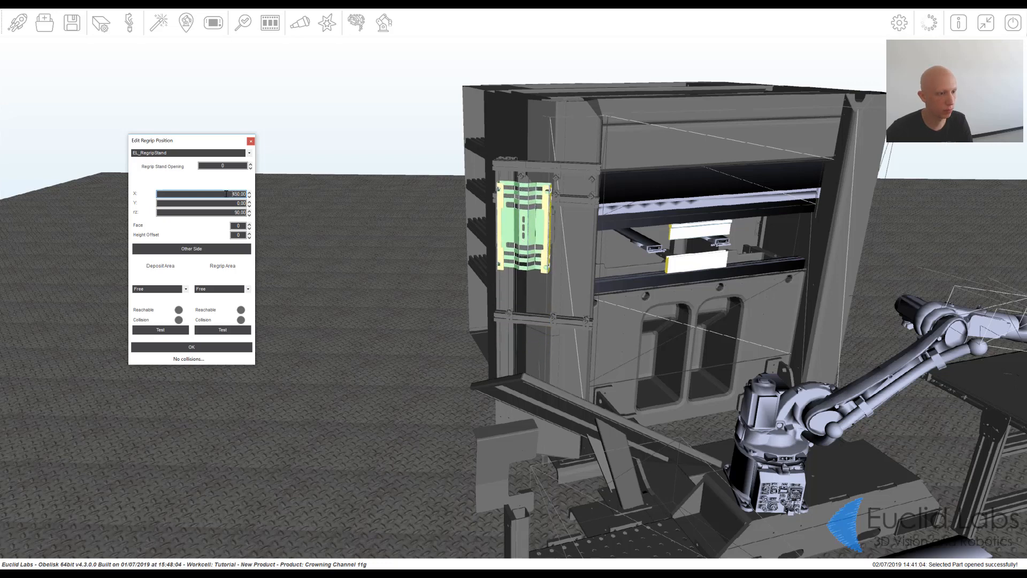
scroll(226, 194, down, 6)
scroll(226, 194, up, 4)
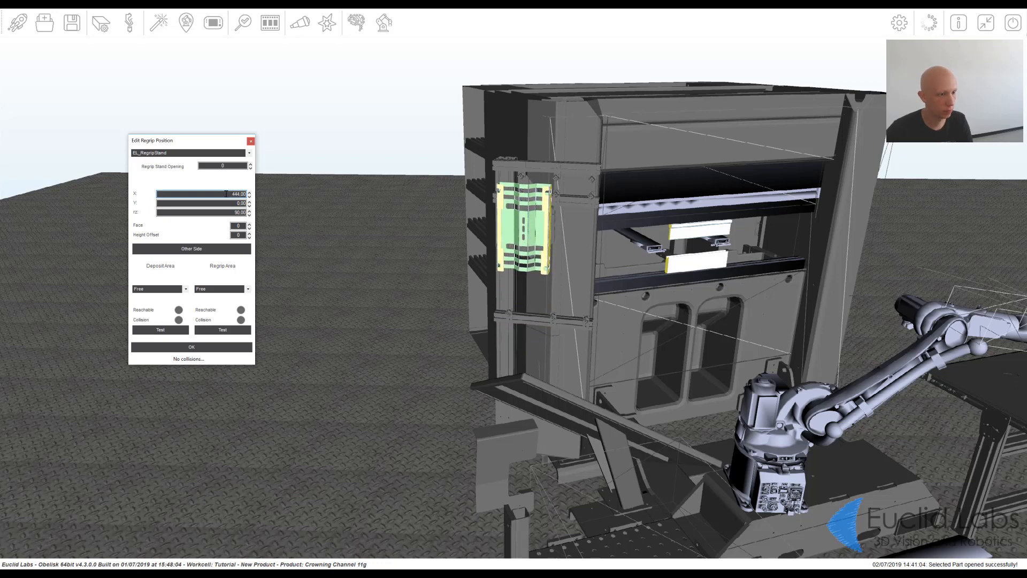
Step: Shift the part on the regrip stand to an X offset of 445 and a Y offset of -210
middle_drag(551, 230, 503, 295)
scroll(521, 284, up, 4)
click(226, 203)
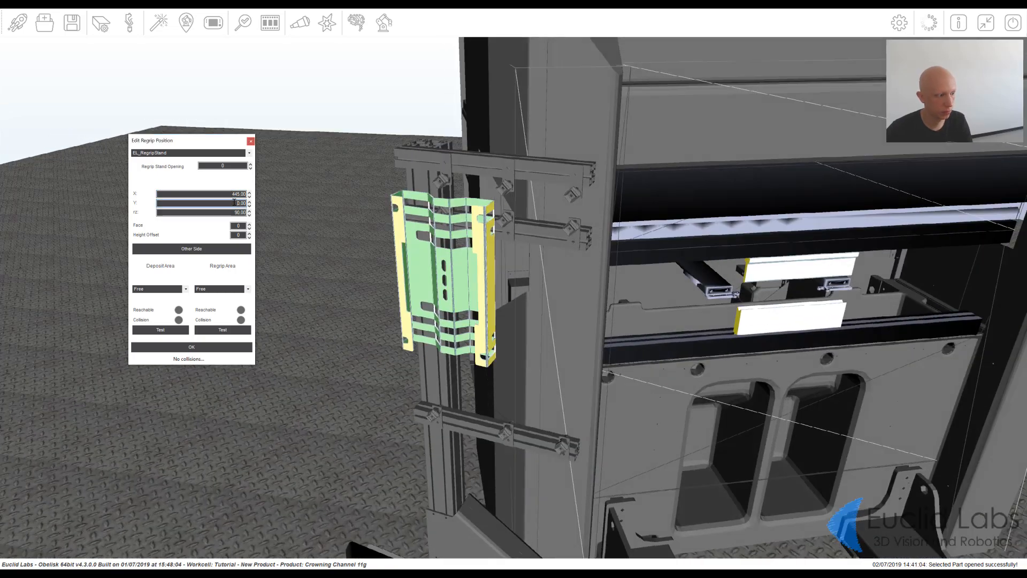
scroll(226, 203, down, 17)
scroll(226, 203, down, 4)
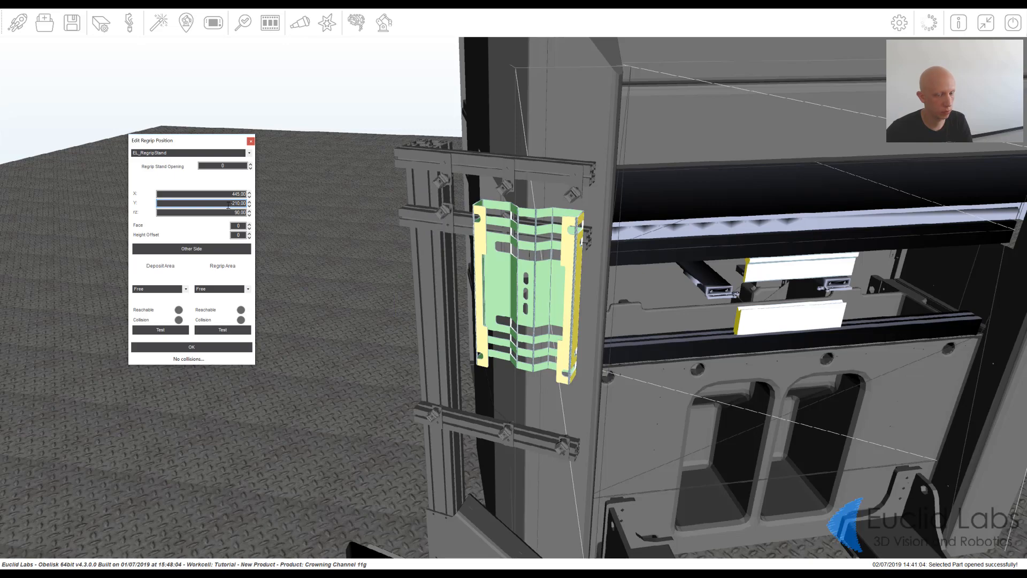
Step: Test the deposit and regrip grips at the stand, examine the robot's reach, and accept the regrip position
click(160, 330)
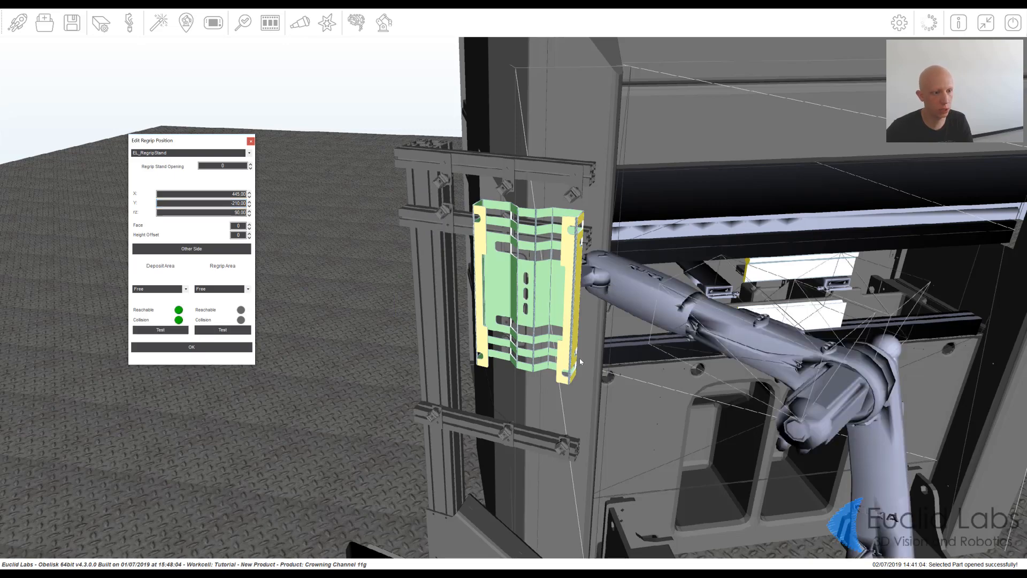
middle_drag(580, 362, 219, 354)
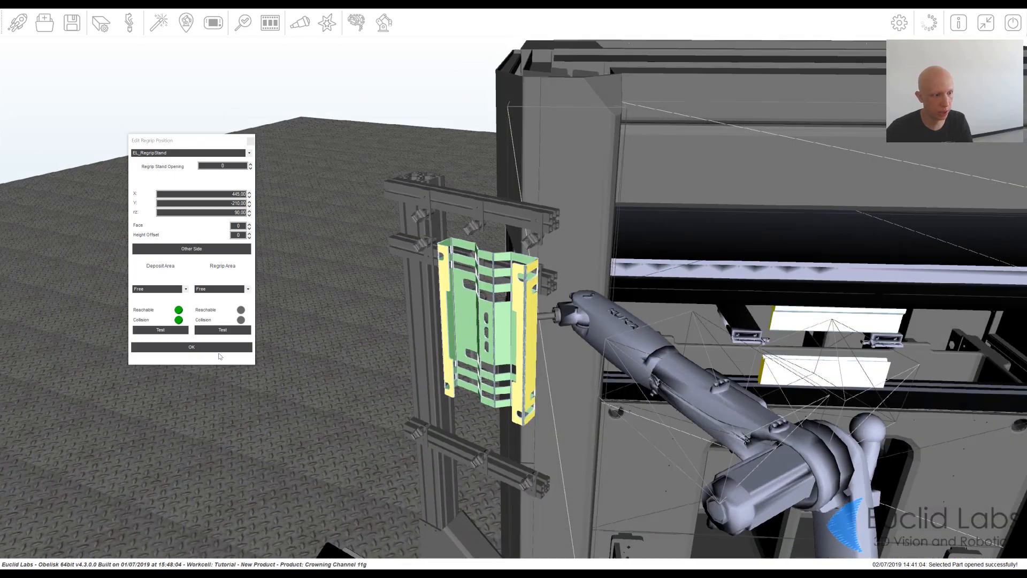
click(222, 329)
middle_drag(301, 349, 502, 329)
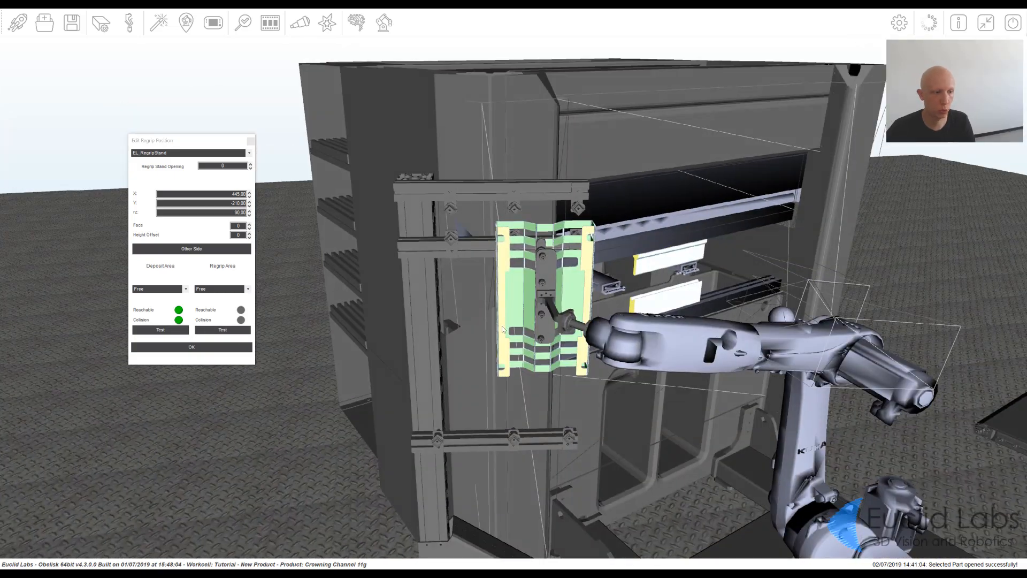
click(228, 349)
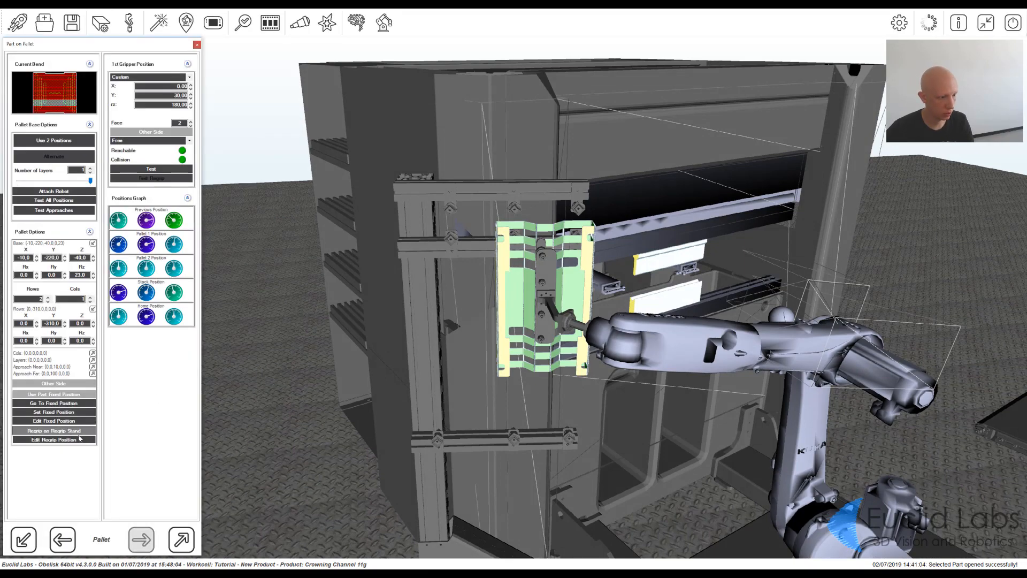
Step: Reopen the regrip position and retest both the deposit and regrip grips before accepting it
click(77, 439)
click(170, 340)
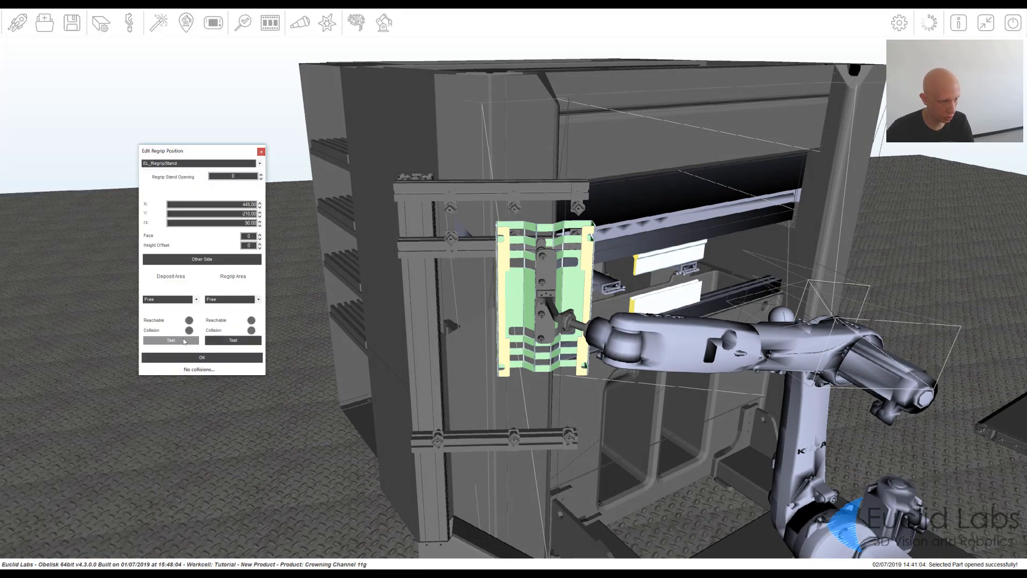
click(233, 341)
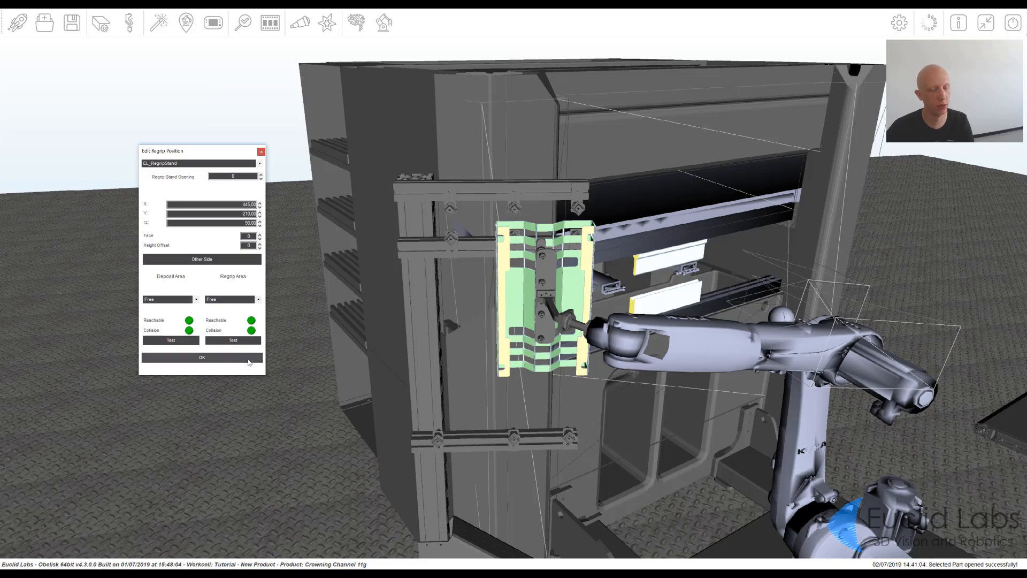
click(249, 358)
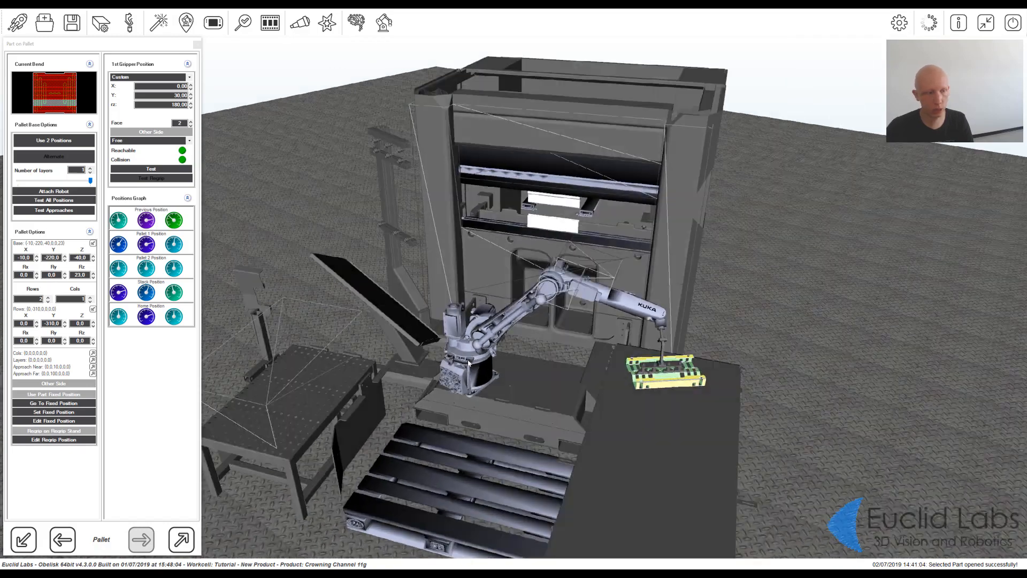
Step: Enable two pallet positions and set the second pallet's base X offset to -30
click(74, 141)
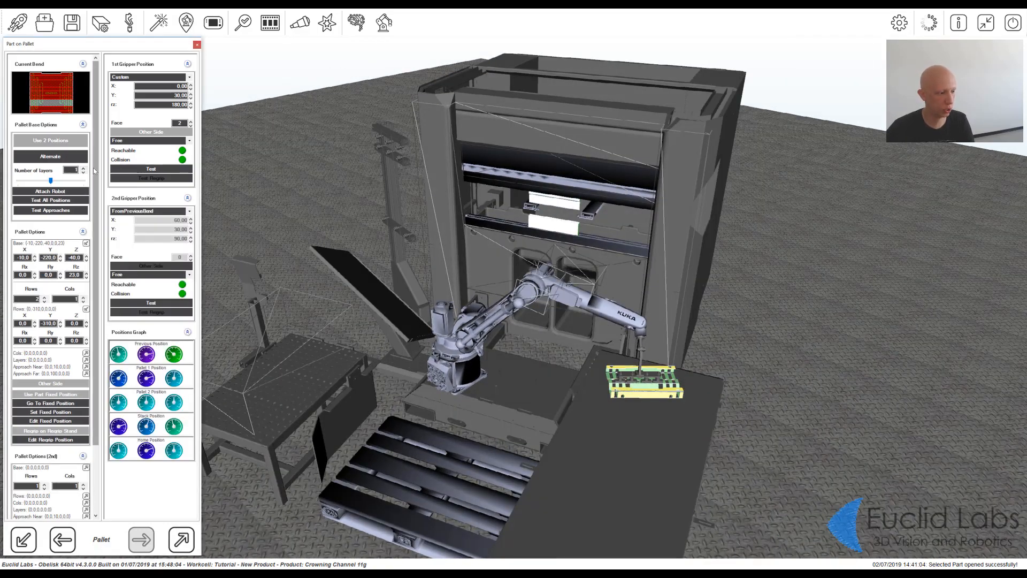
scroll(94, 169, down, 1)
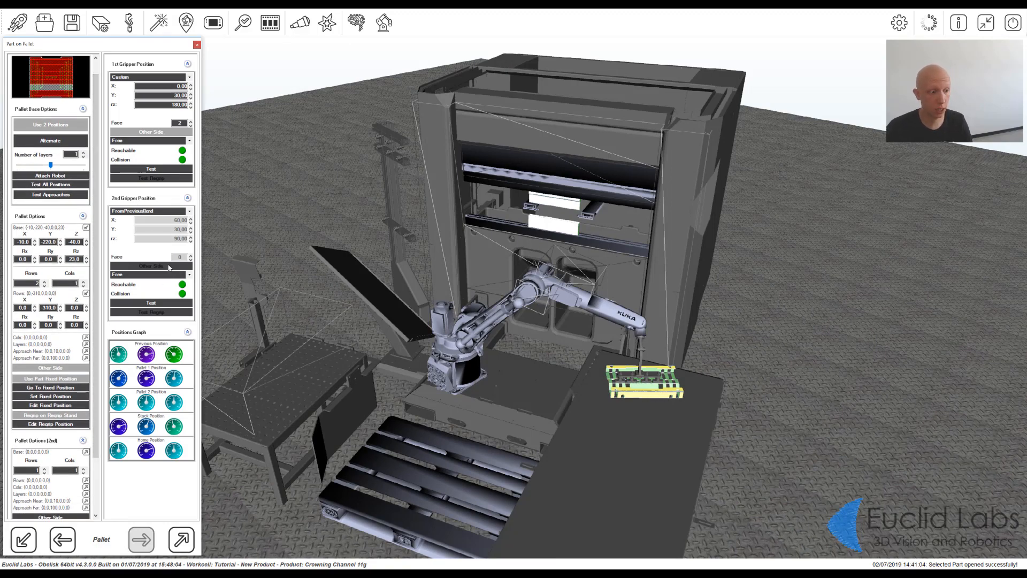
scroll(83, 391, down, 4)
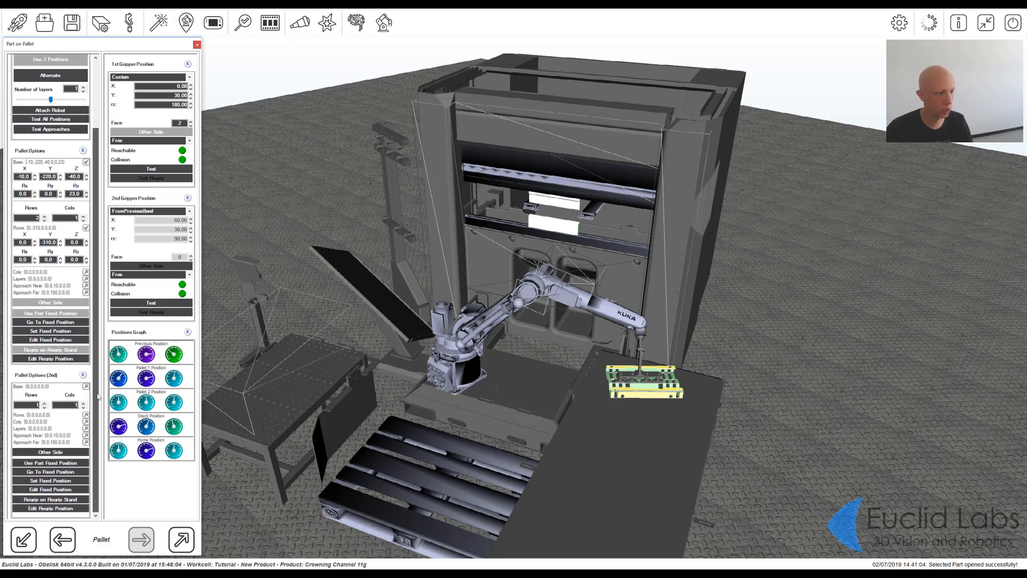
click(86, 386)
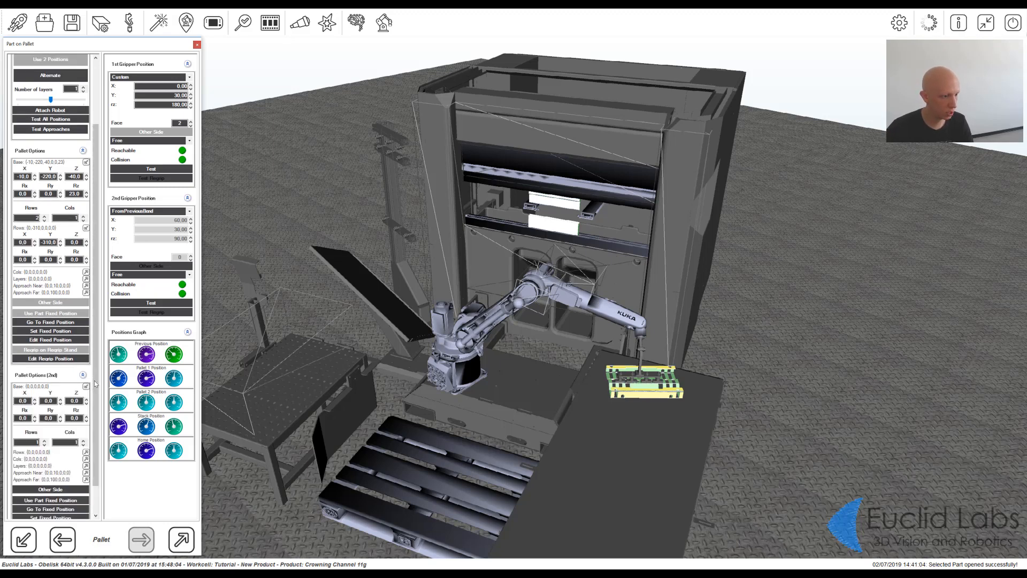
scroll(65, 409, down, 2)
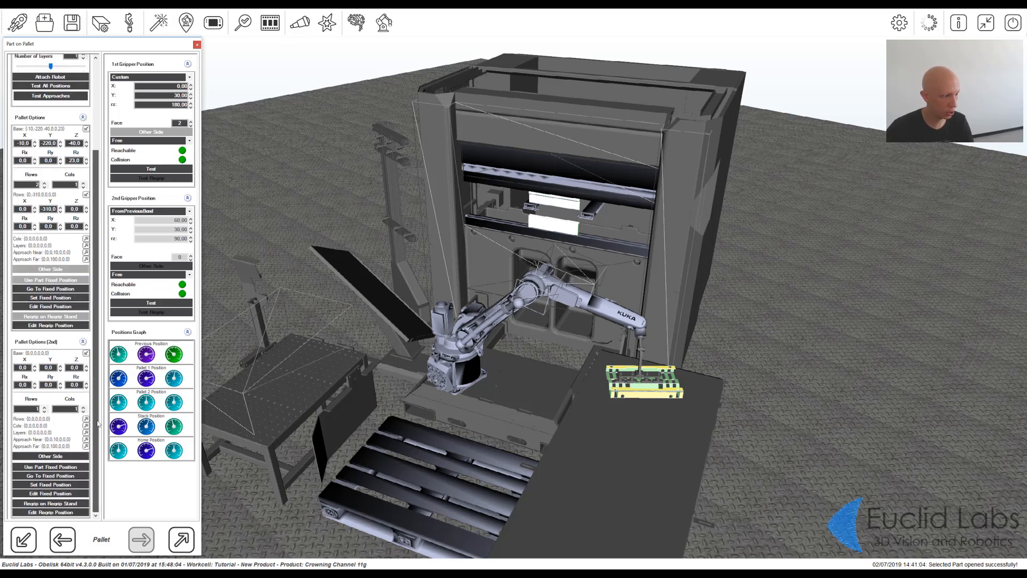
click(25, 366)
scroll(25, 366, up, 1)
scroll(25, 366, down, 2)
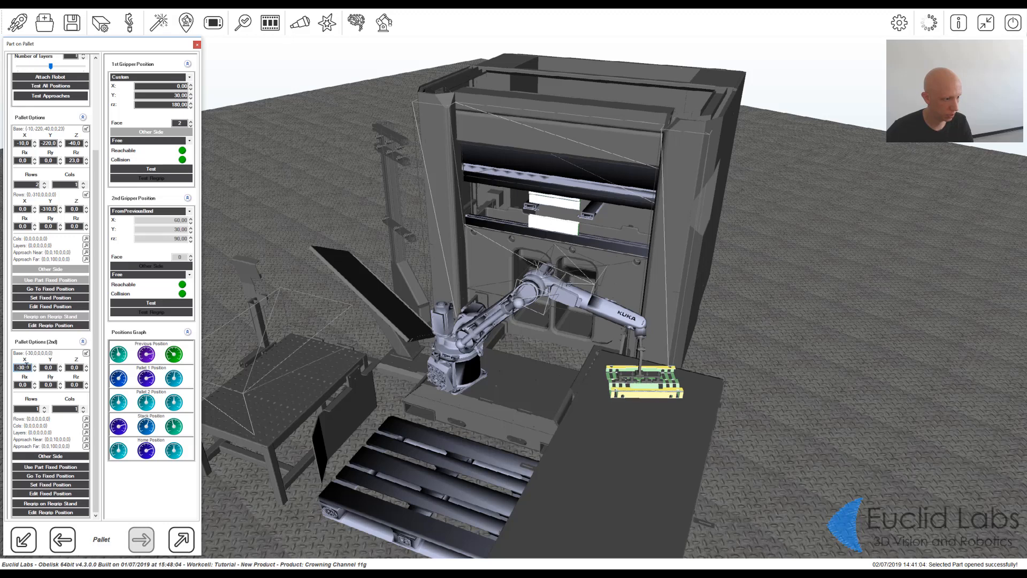
Step: Set the second pallet's base Y offset to -185 and test the second gripper position
click(49, 367)
scroll(49, 368, up, 2)
scroll(48, 370, down, 8)
scroll(49, 368, down, 3)
scroll(49, 368, down, 3)
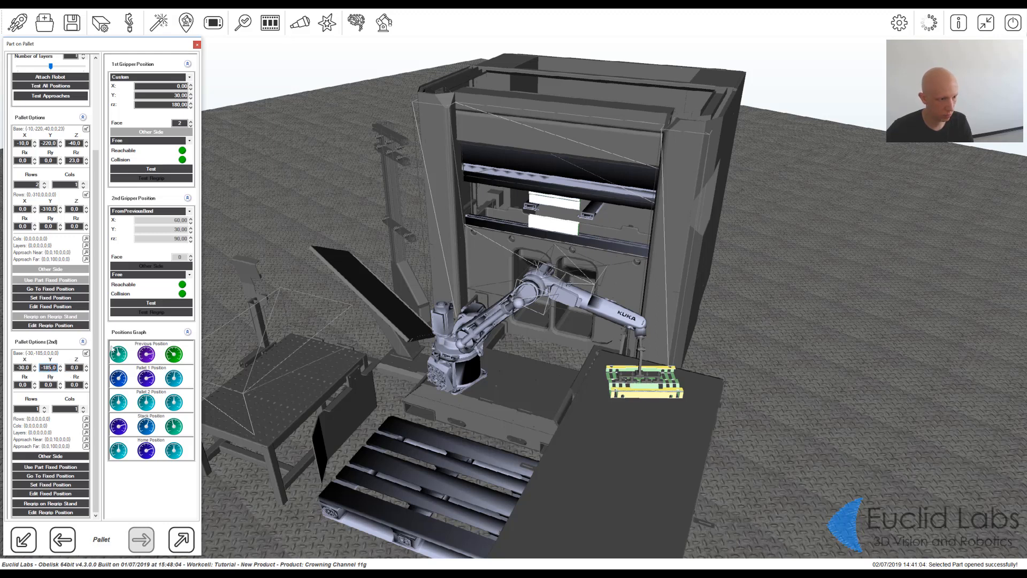
click(151, 303)
mouse_move(607, 408)
middle_down()
mouse_move(637, 401)
mouse_move(711, 351)
mouse_move(601, 370)
mouse_move(621, 401)
middle_up()
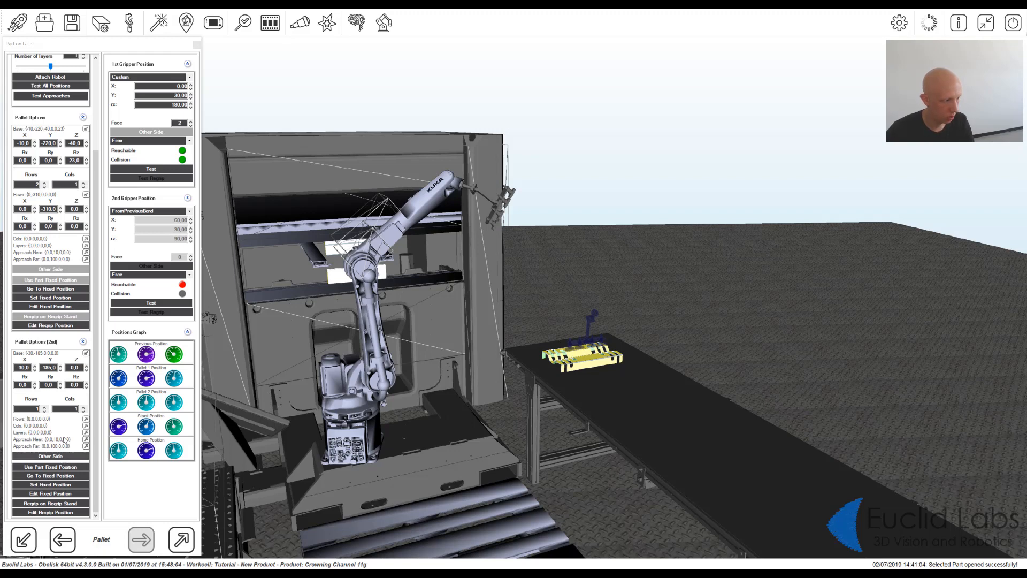
Step: Set the second pallet's base Z offset to 23
double_click(77, 367)
text(32)
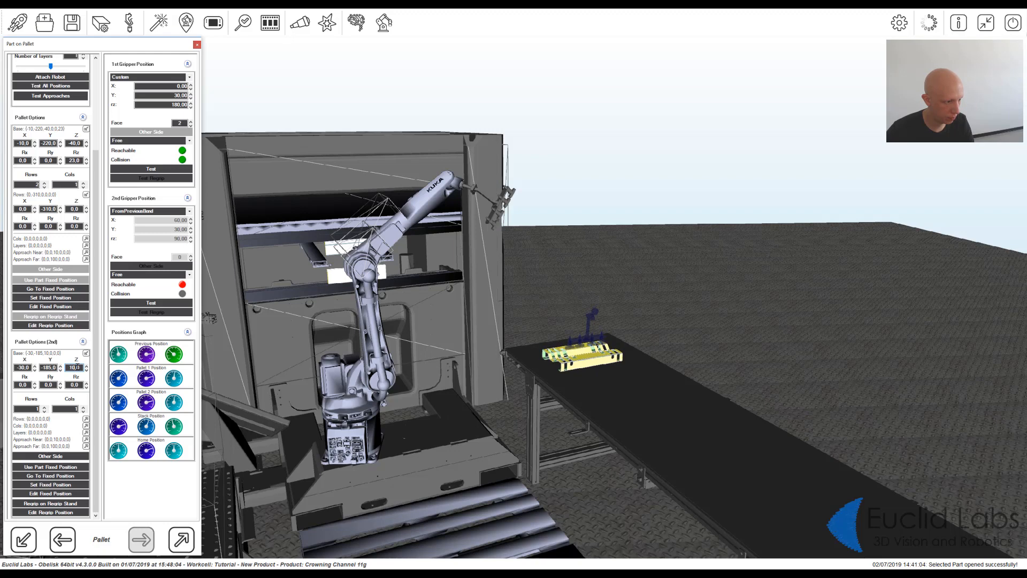
double_click(77, 367)
text(25)
scroll(77, 367, down, 2)
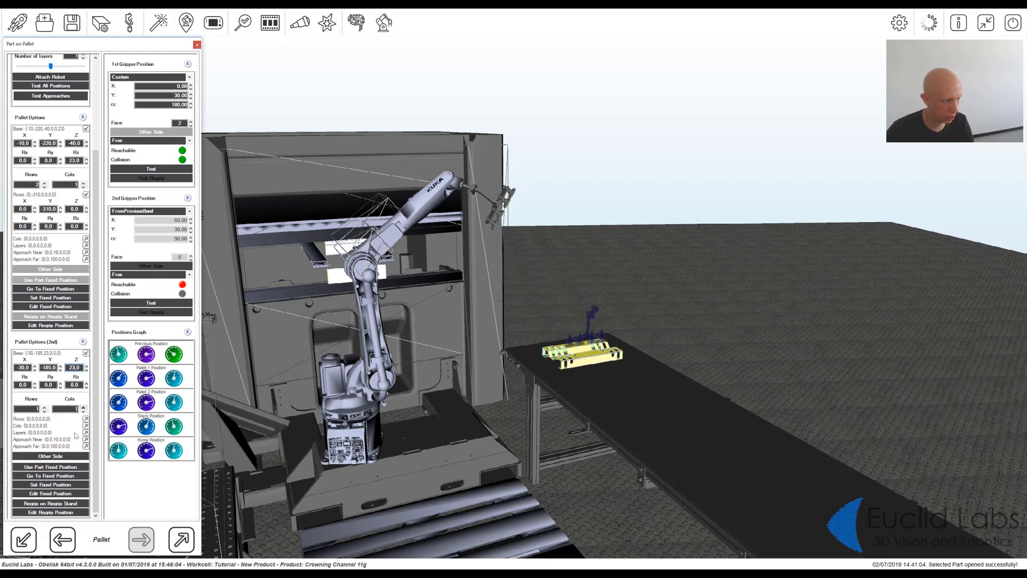
Step: Rotate the second pallet's base to an Rz of -160, test the second gripper position, and examine the robot there
double_click(74, 384)
text(-49)
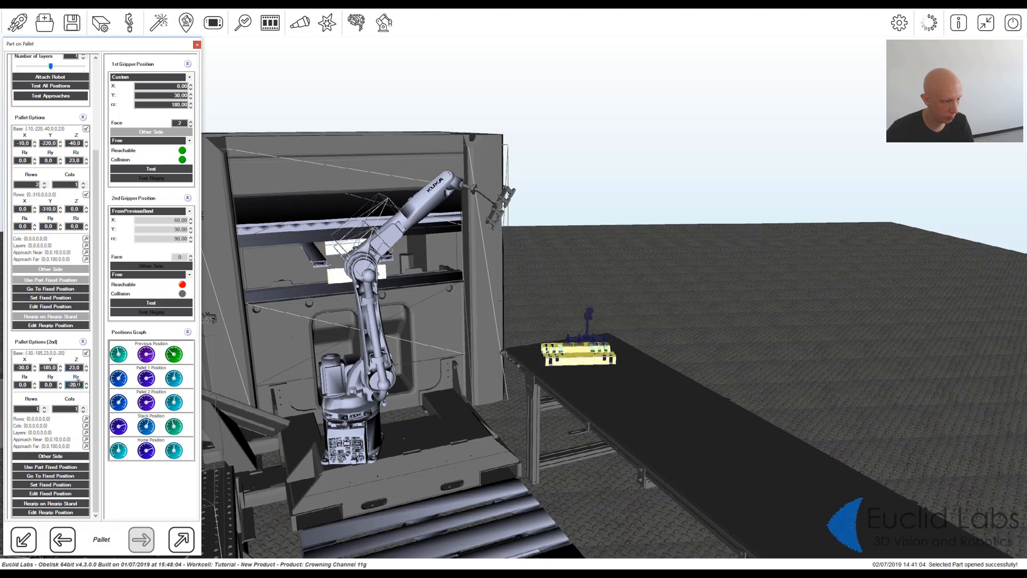
scroll(78, 383, down, 20)
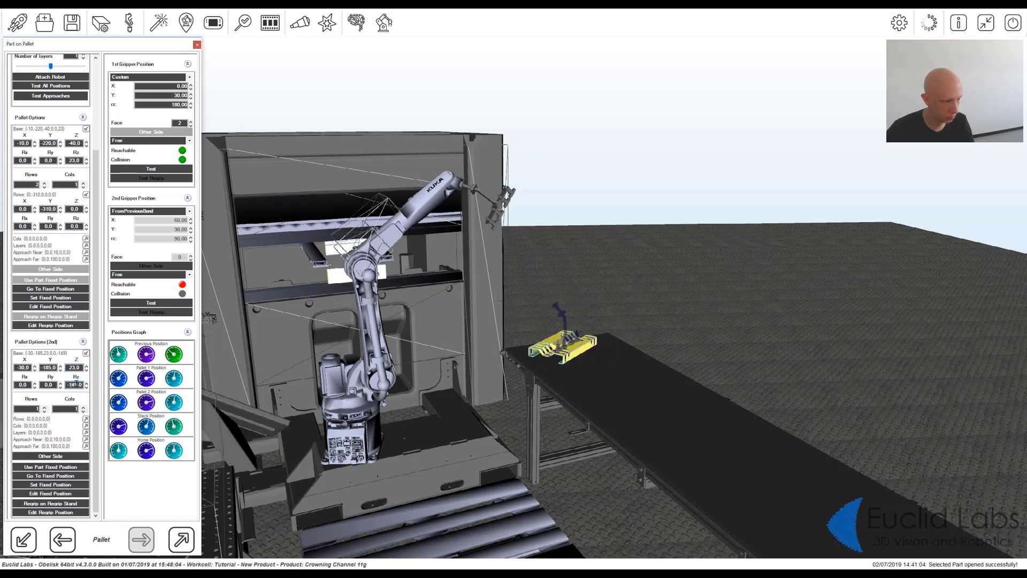
scroll(77, 384, down, 11)
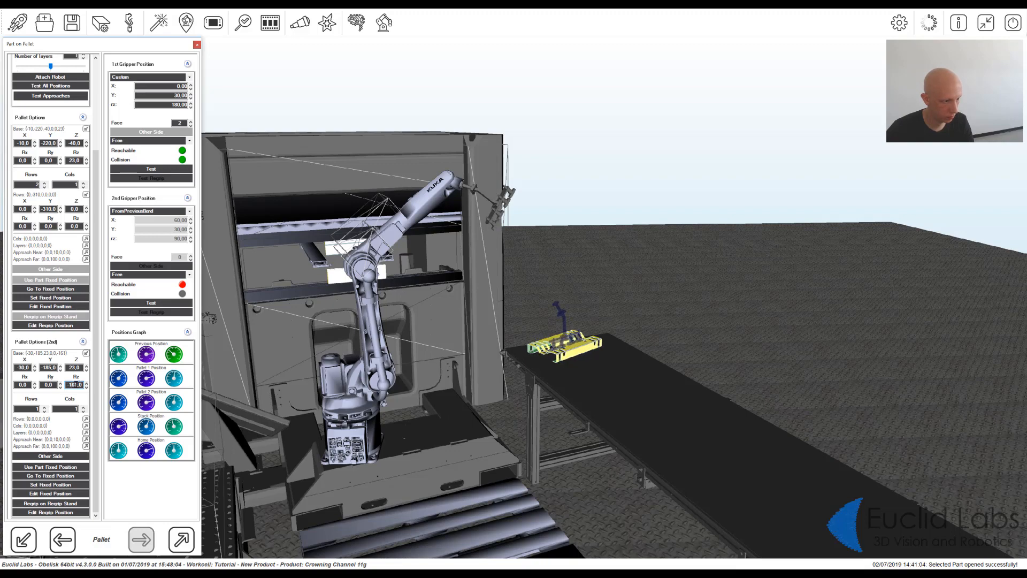
click(159, 304)
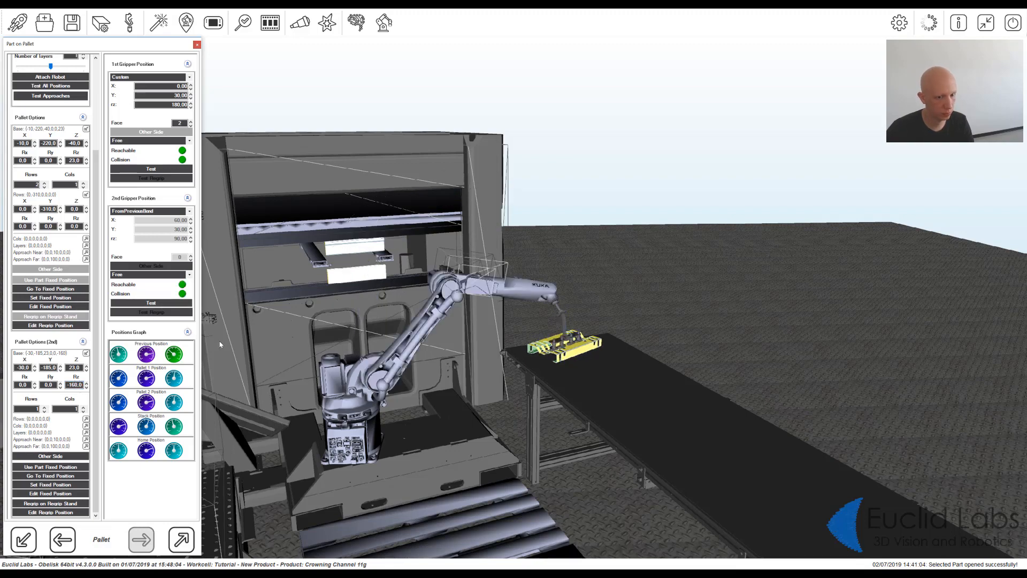
middle_drag(560, 358, 563, 399)
middle_drag(581, 300, 553, 380)
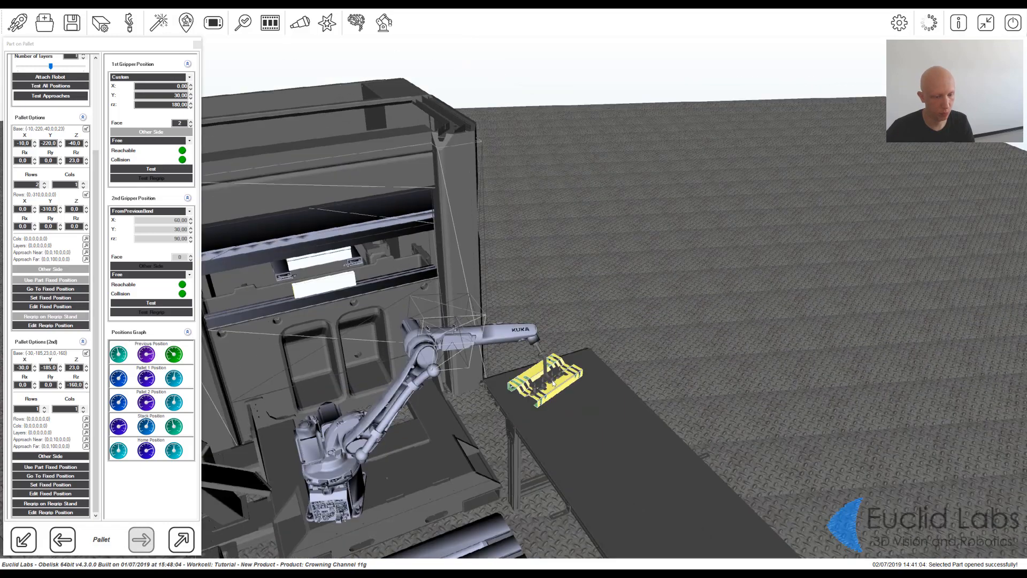
scroll(558, 386, down, 2)
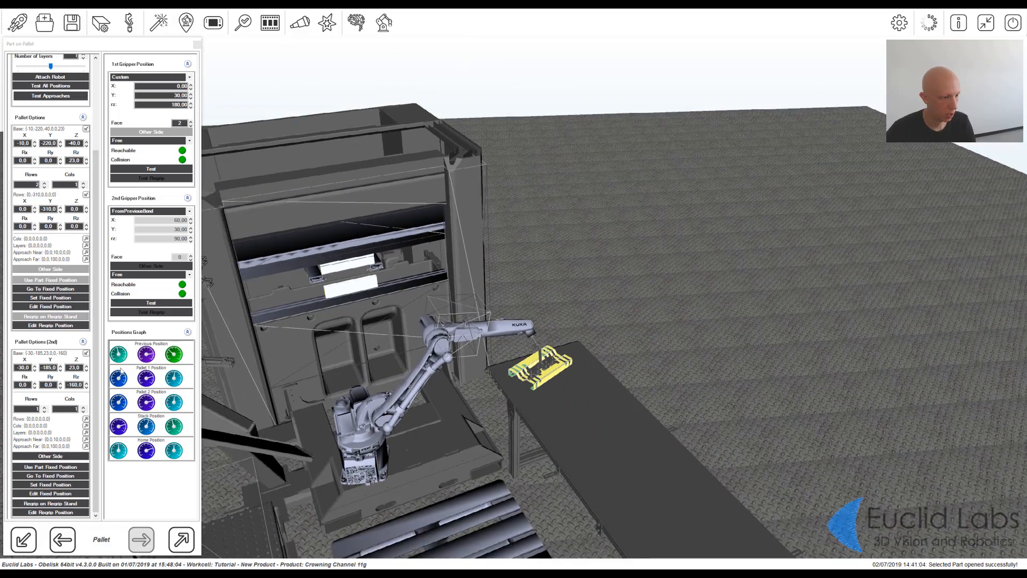
Step: Set the second pallet to 2 rows with a row Y offset of -310, and retest the second gripper position
click(45, 407)
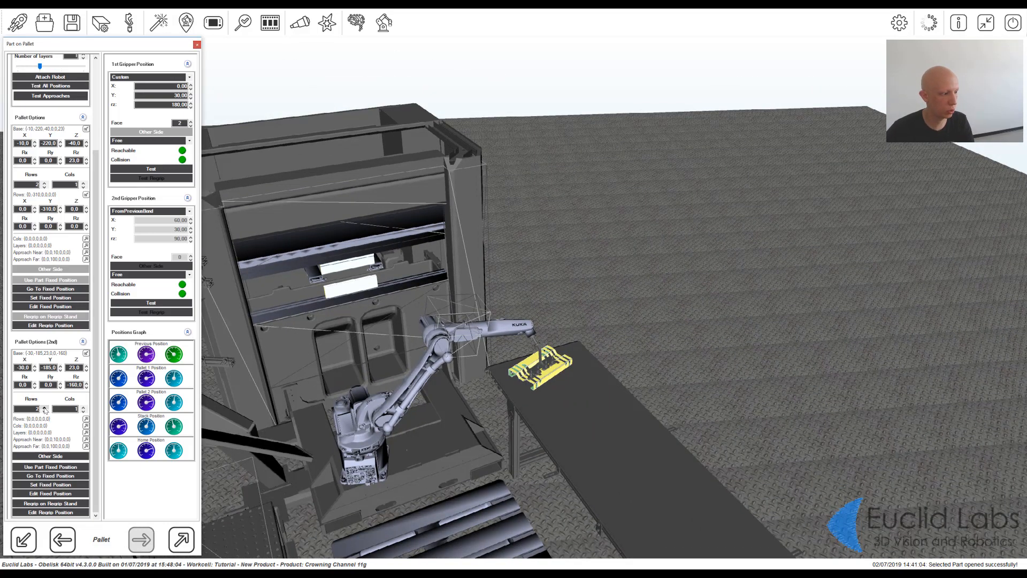
click(85, 419)
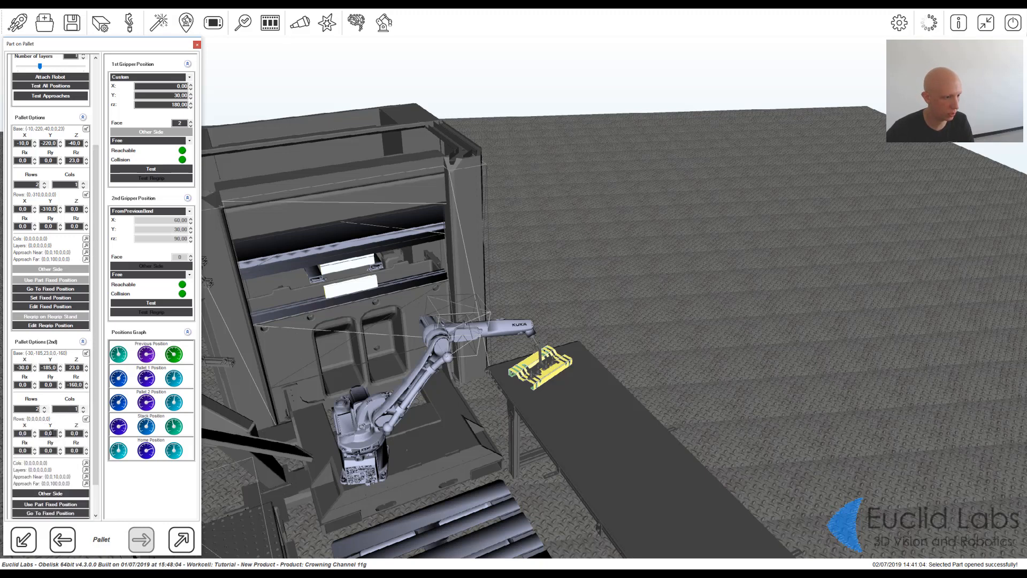
click(49, 434)
text(1)
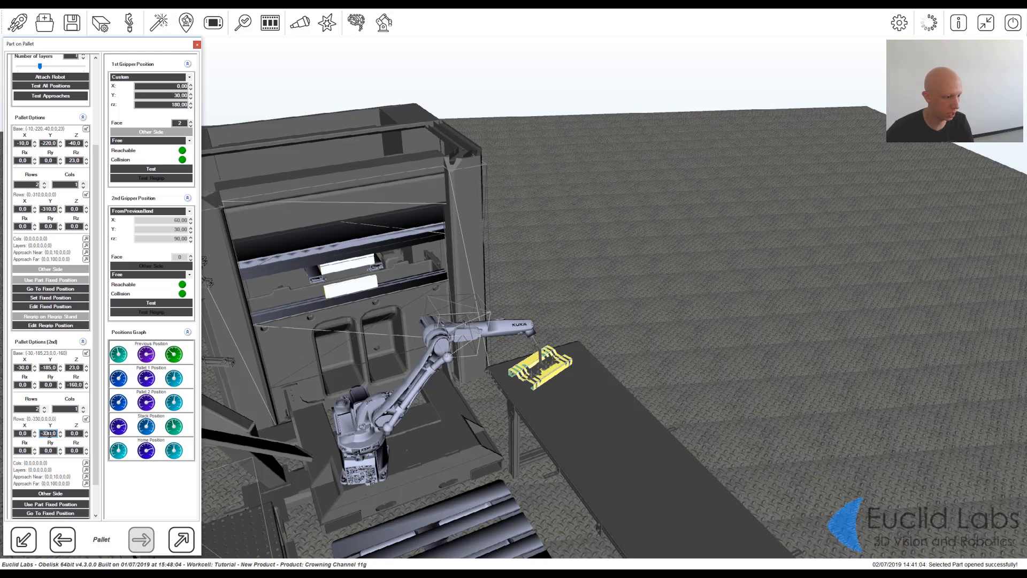
key(BackSpace)
text(1)
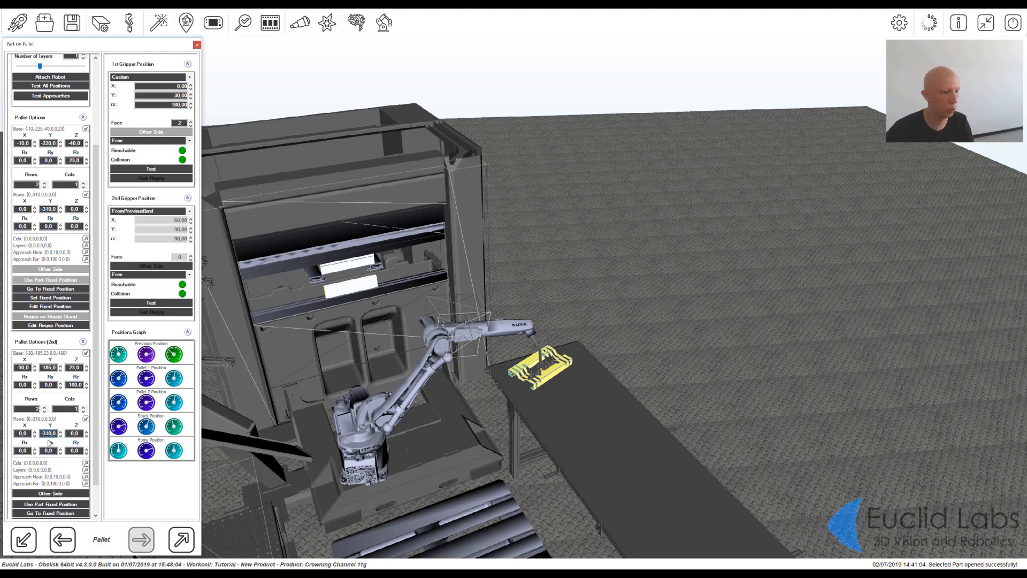
click(174, 303)
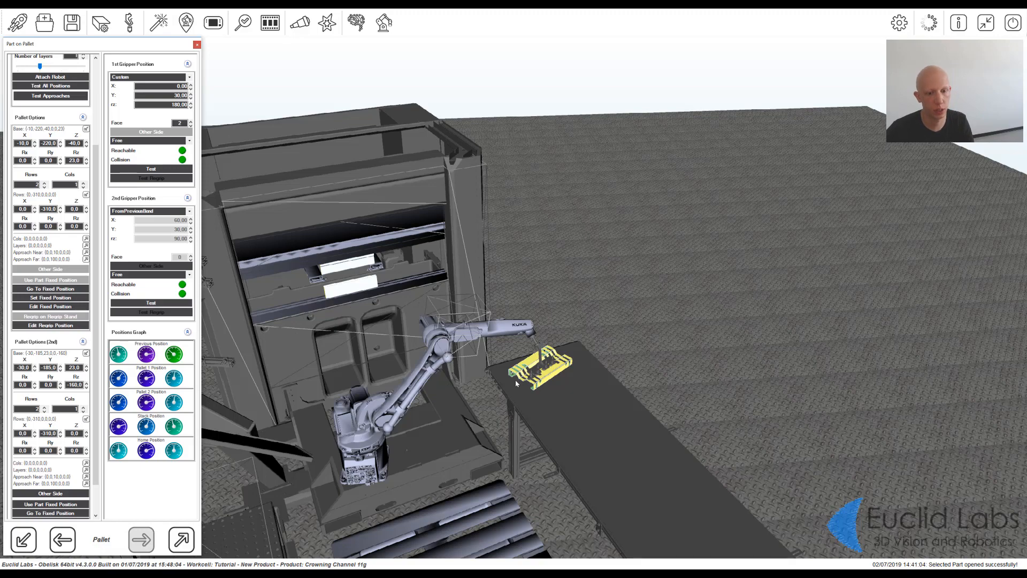
scroll(516, 383, down, 2)
middle_drag(519, 387, 528, 390)
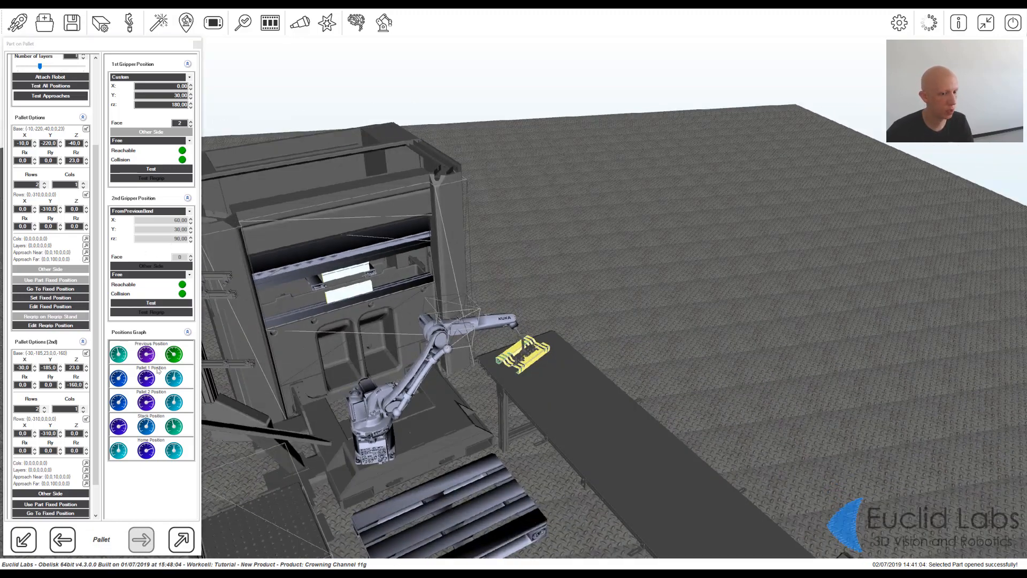
Step: Jog robot joint J2 to -98.750 with the Teach Pendant and use that pose as the second pallet's part fixed position
click(218, 27)
drag(286, 64, 240, 57)
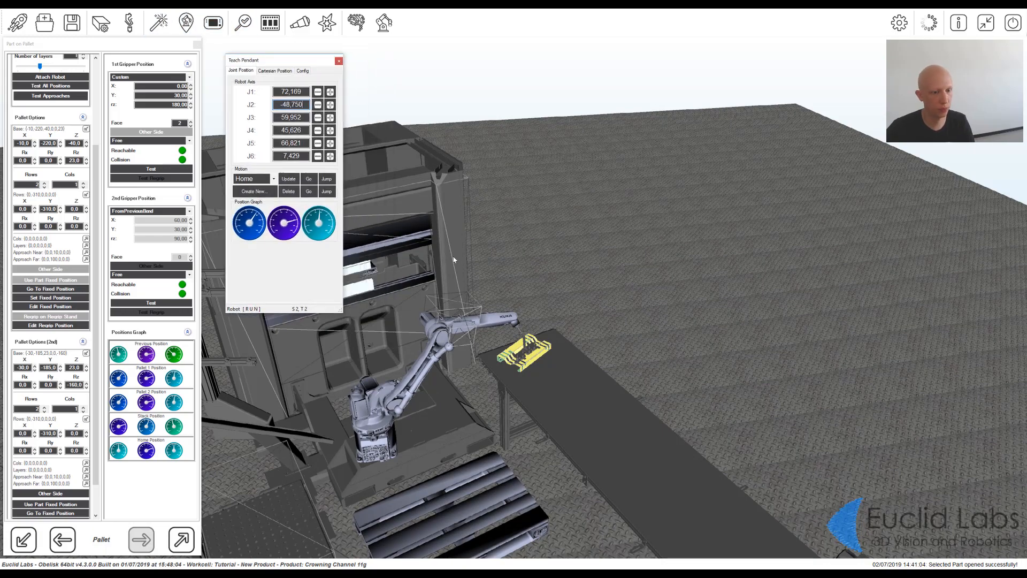
scroll(492, 340, up, 5)
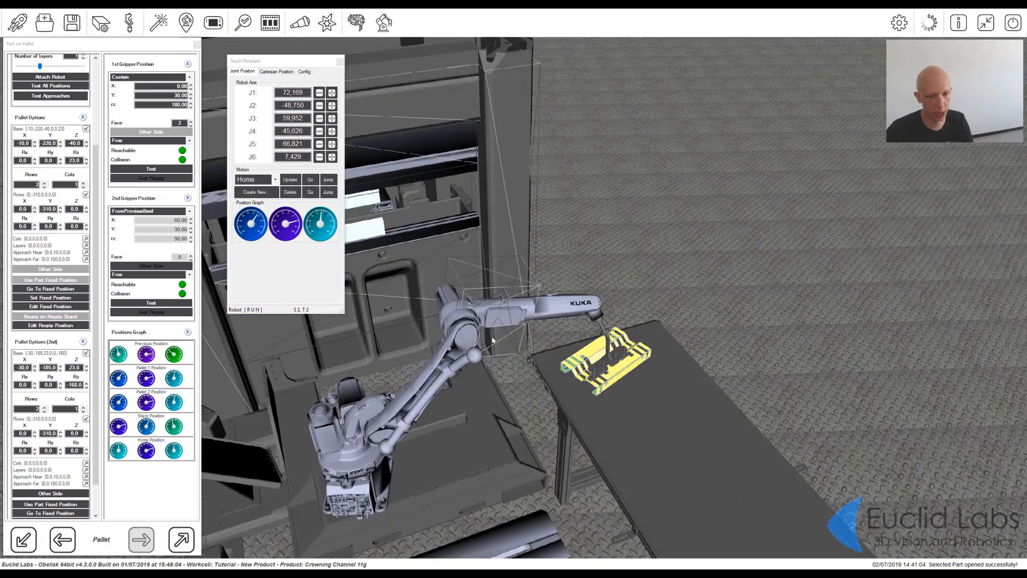
middle_drag(492, 341, 565, 299)
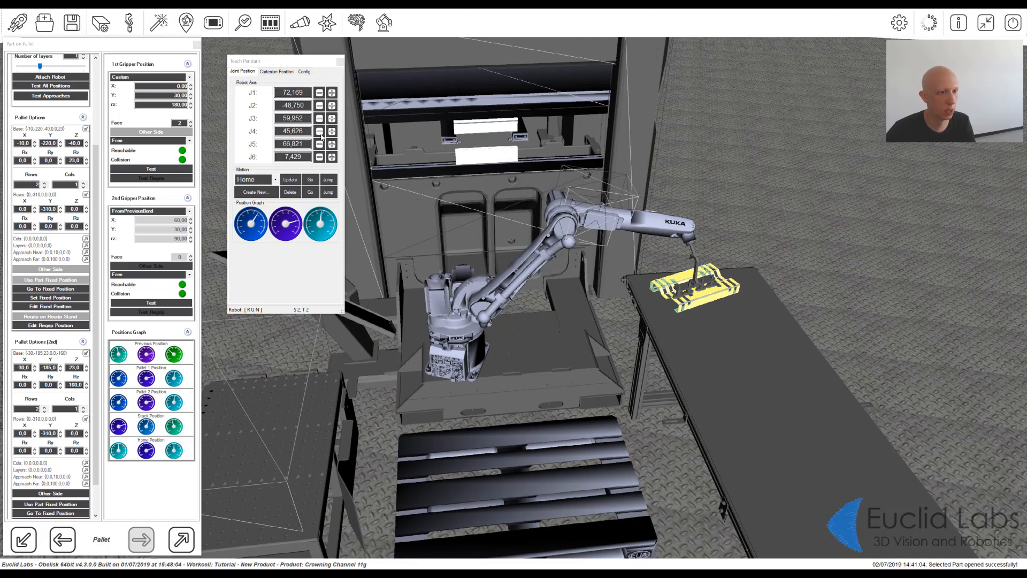
click(298, 104)
scroll(298, 103, down, 1)
scroll(298, 103, down, 3)
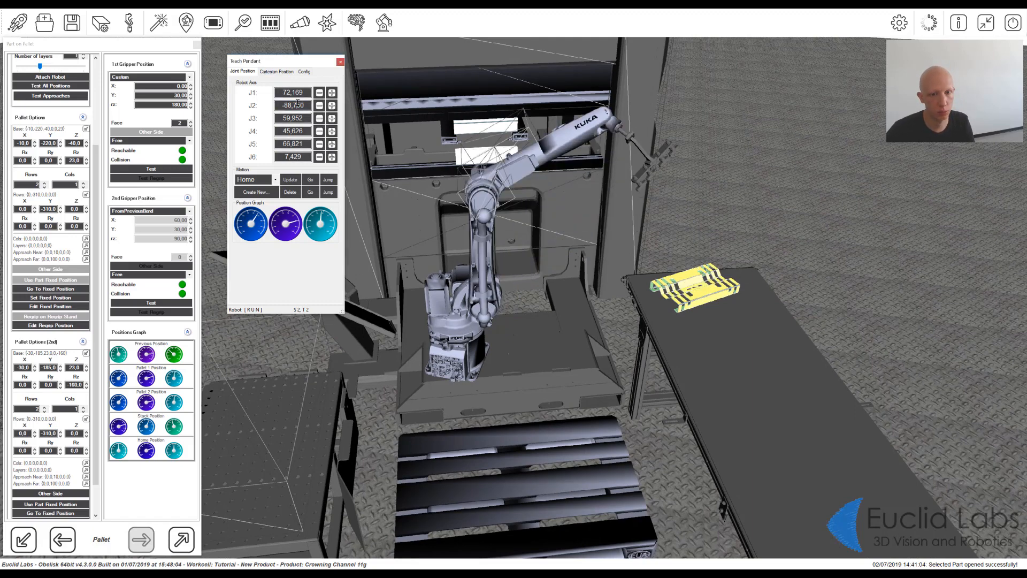
scroll(298, 103, down, 1)
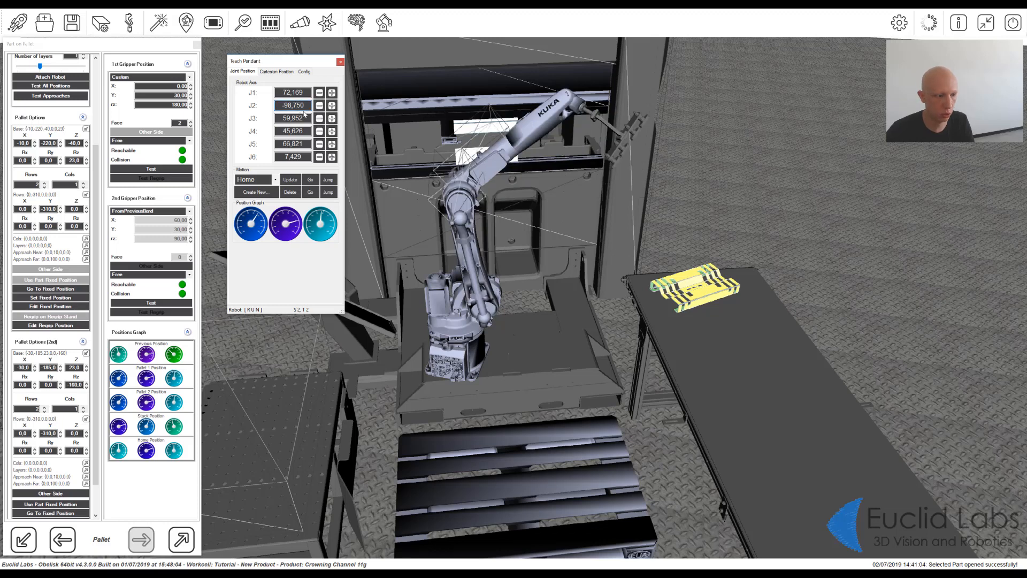
scroll(88, 447, down, 1)
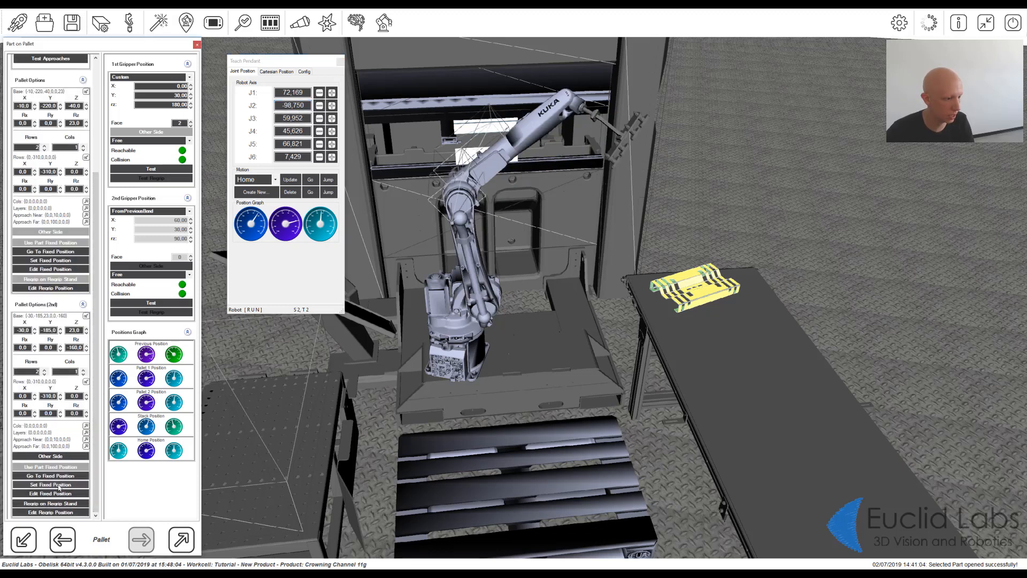
Step: Retest the second gripper position and test all pallet positions, closing the Teach Pendant when done
click(143, 306)
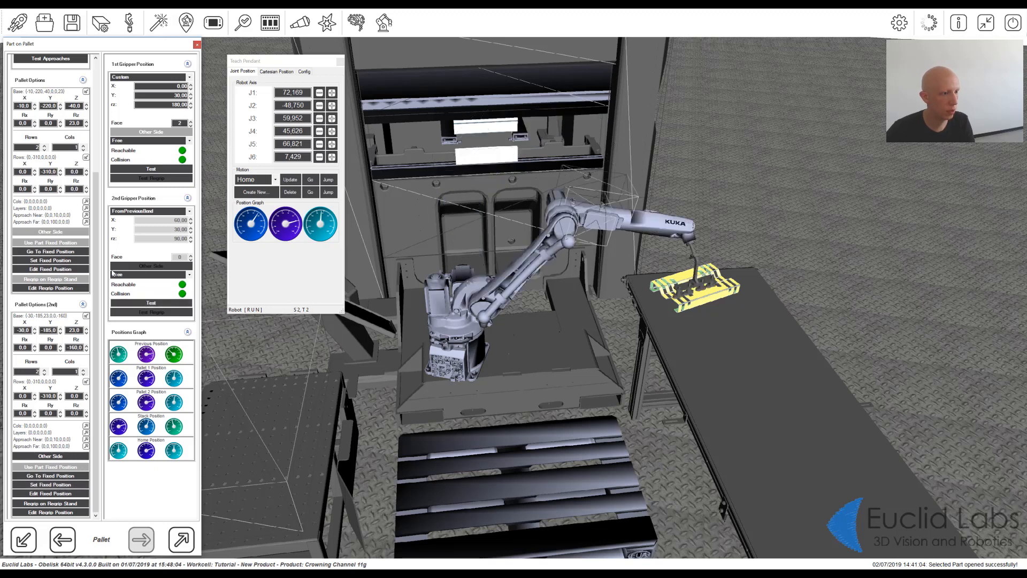
scroll(98, 252, up, 4)
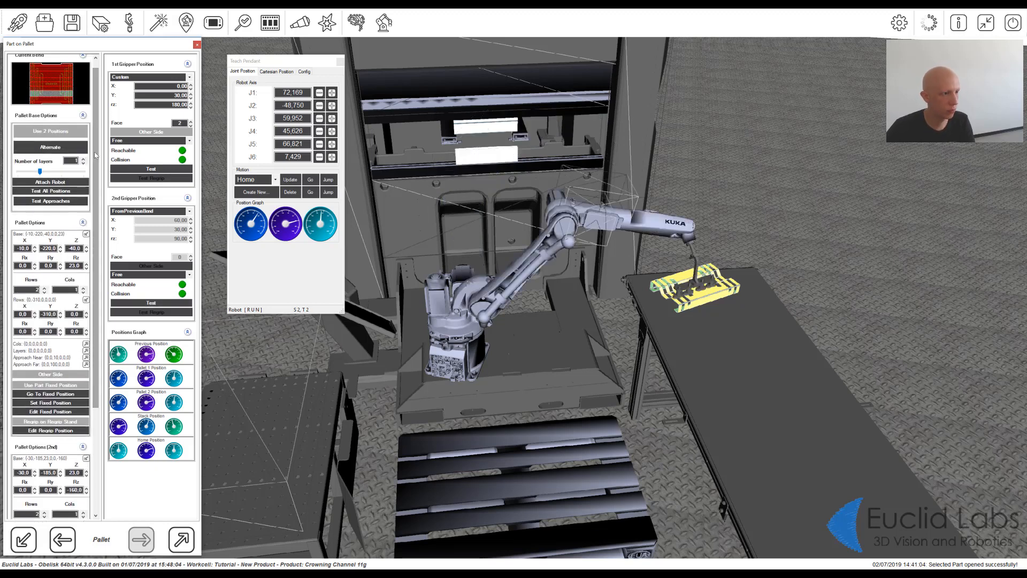
click(73, 191)
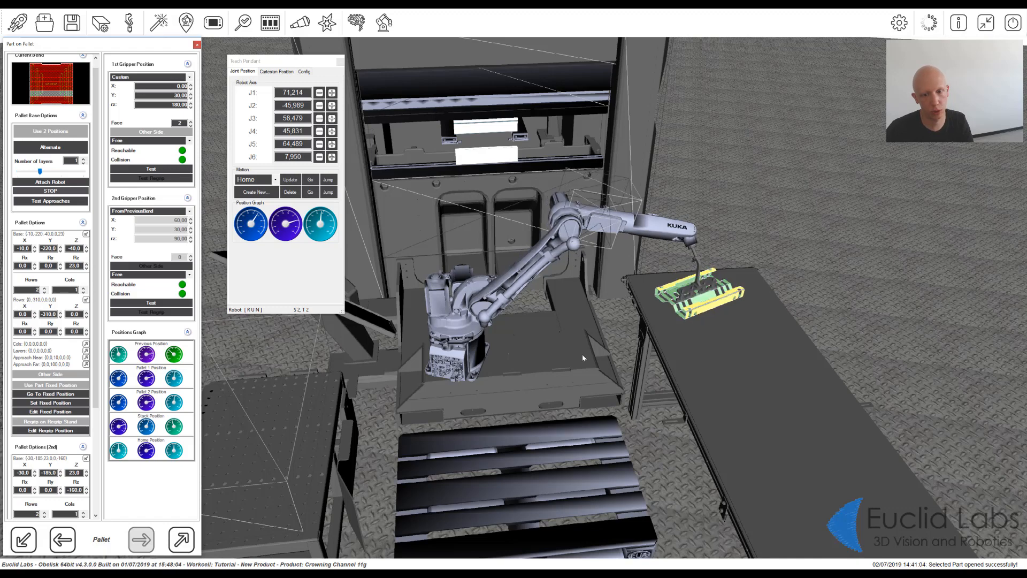
middle_drag(682, 309, 665, 332)
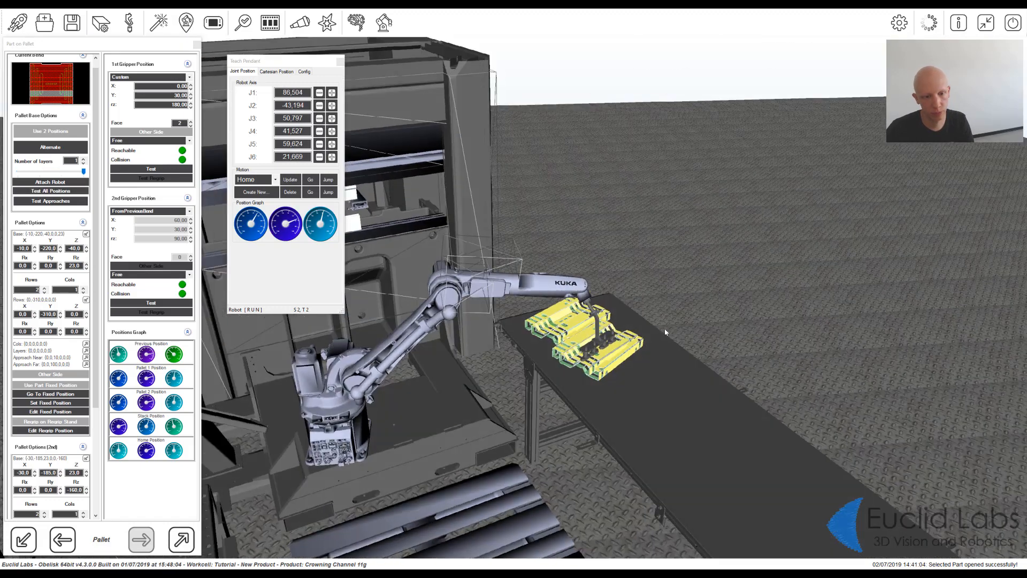
click(340, 62)
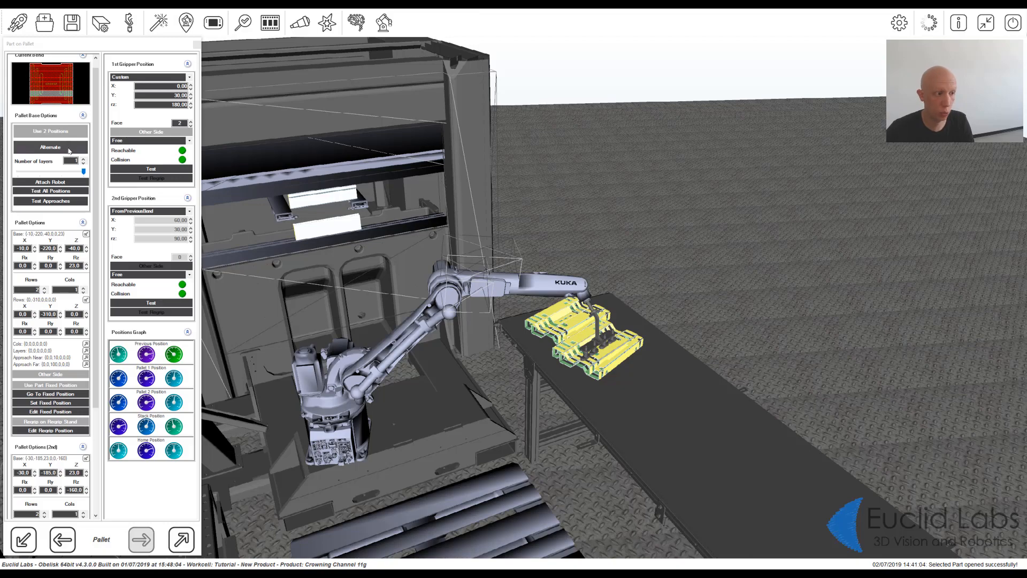
Step: Enable alternating between the two pallet layouts, test all positions, and examine the stacked parts around the cell
click(69, 151)
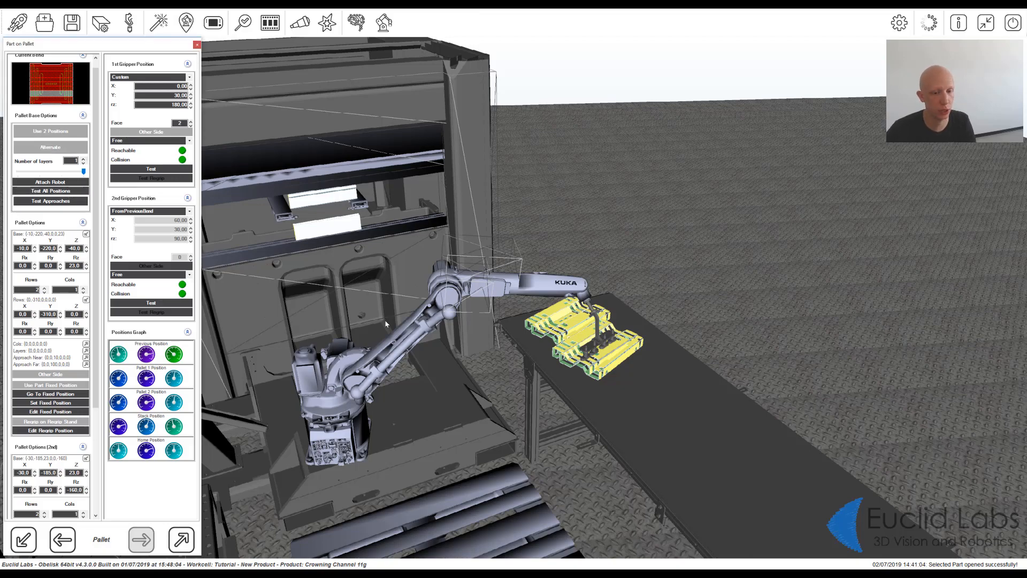
middle_drag(386, 323, 221, 114)
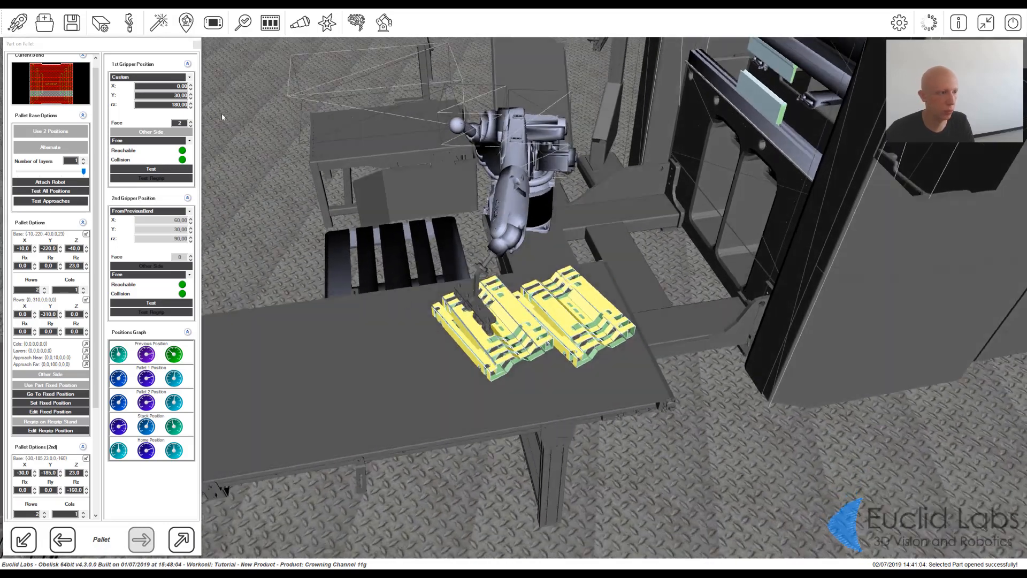
click(65, 191)
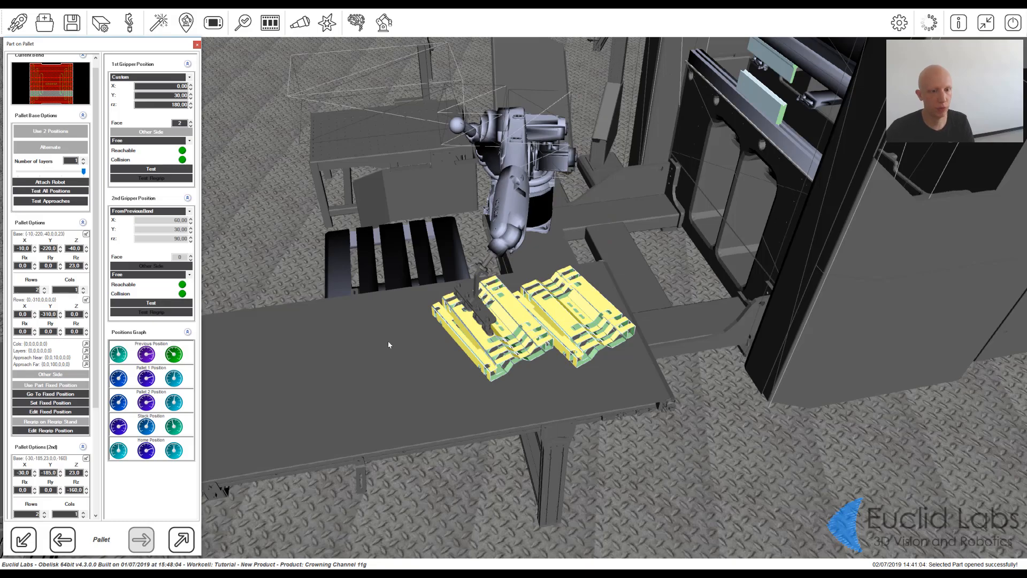
middle_drag(389, 345, 369, 316)
scroll(509, 285, down, 3)
scroll(508, 284, down, 1)
scroll(531, 315, up, 3)
middle_drag(520, 332, 363, 234)
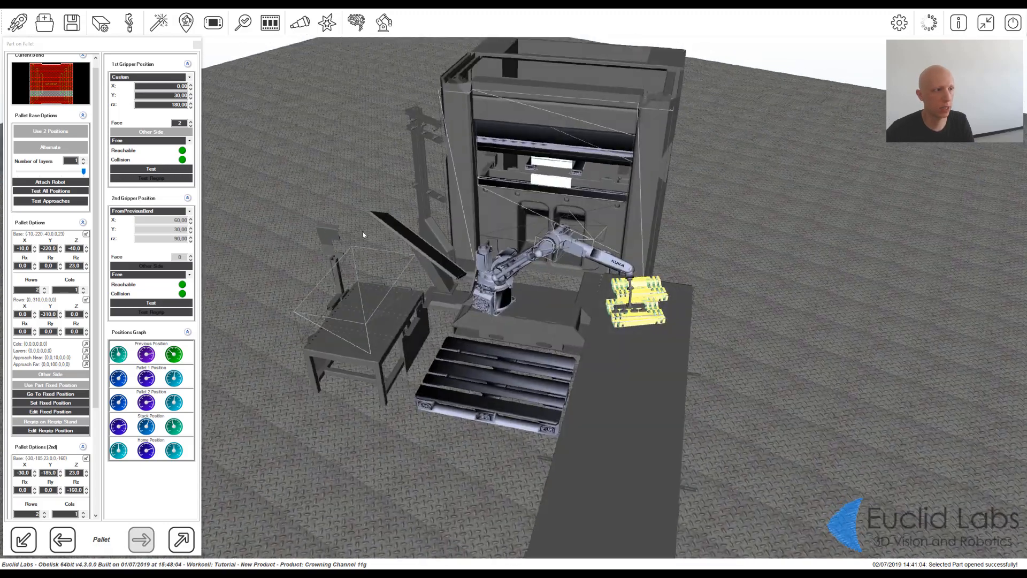
Step: Save the part and start the trajectory calculation with preliminary checks
click(79, 35)
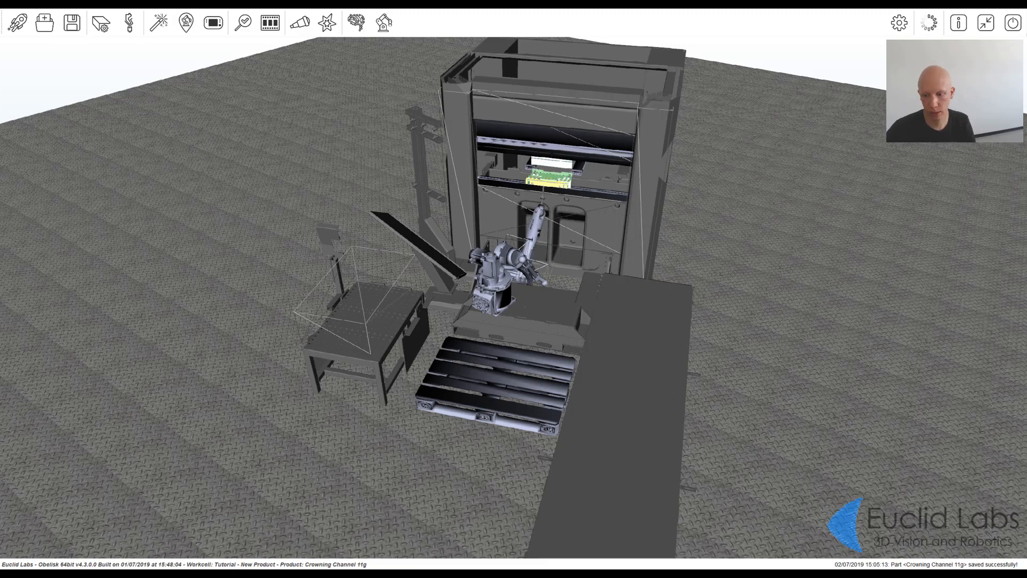
middle_drag(594, 300, 604, 369)
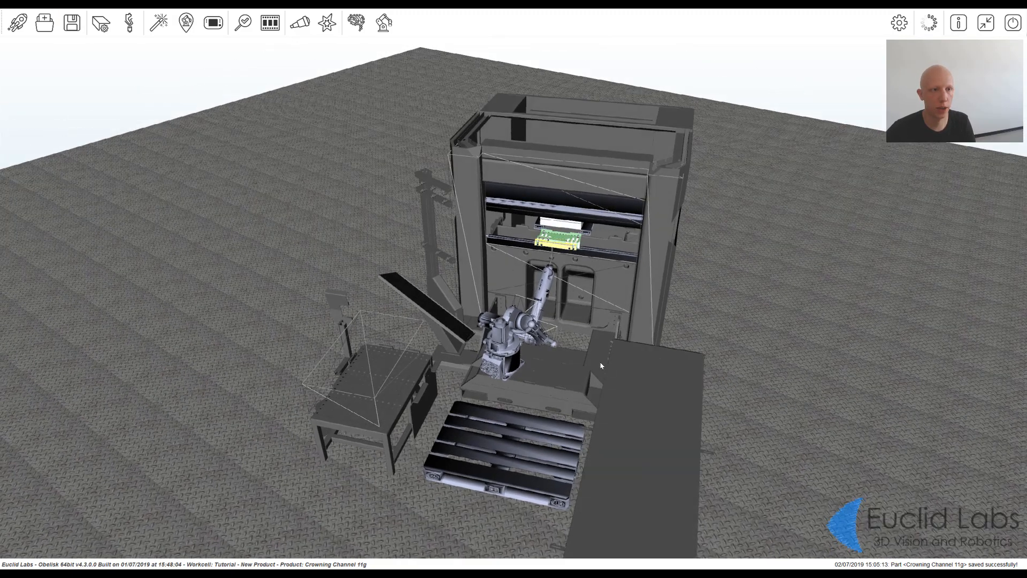
click(356, 23)
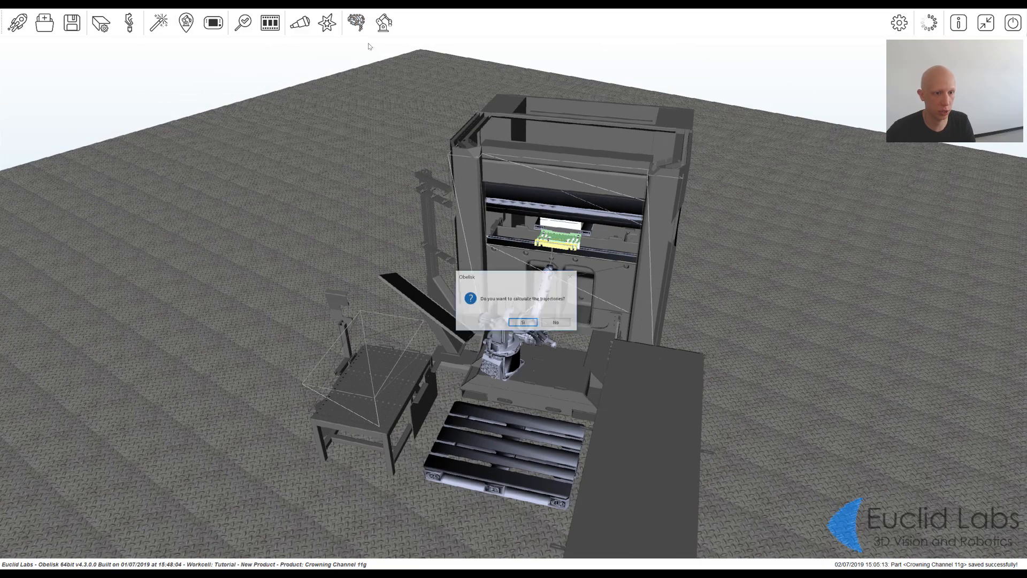
click(517, 323)
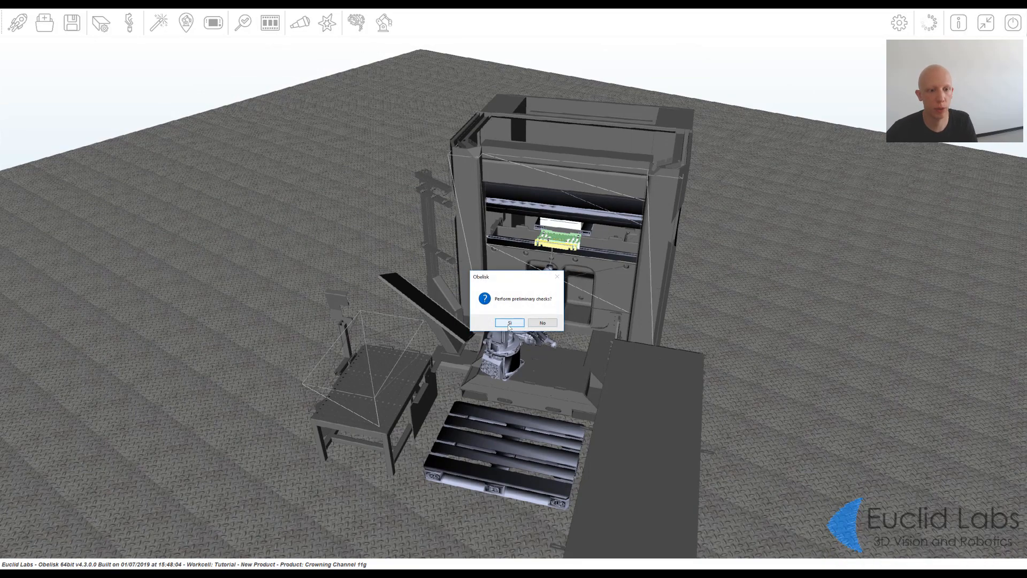
click(509, 323)
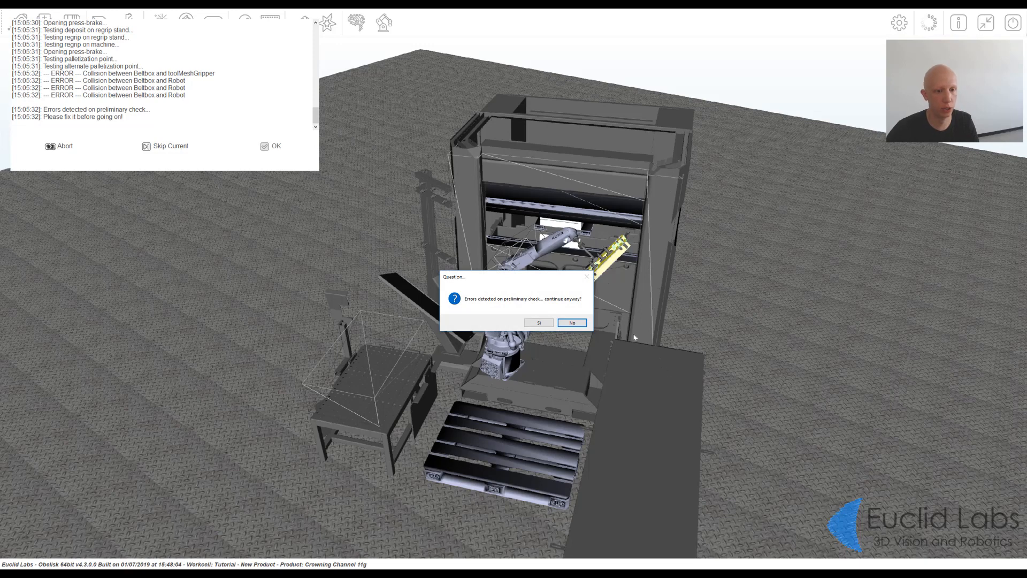
Step: Decline to continue the calculation, review the collision errors in the preliminary check log, and dismiss the log
click(571, 322)
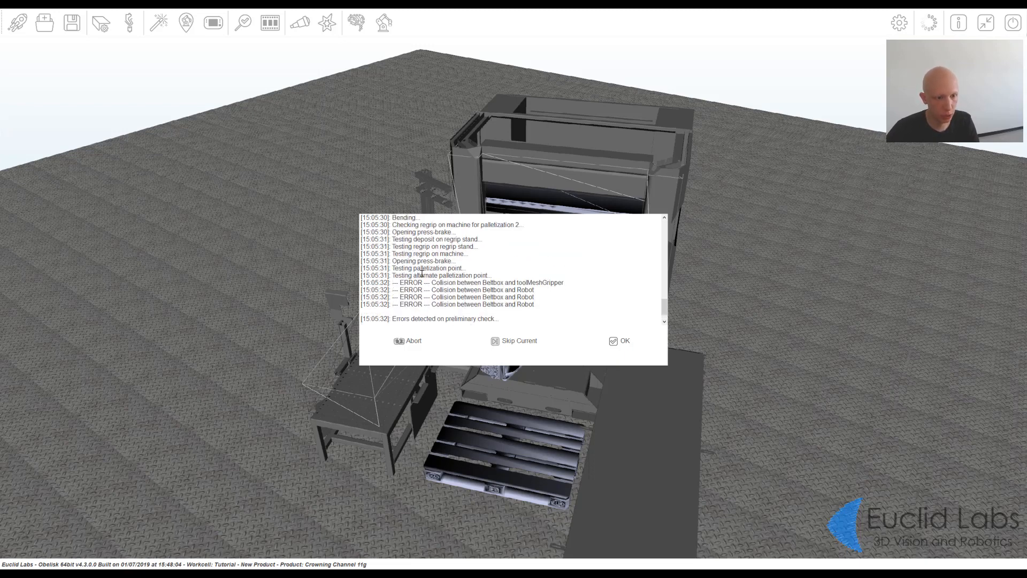
drag(462, 268, 517, 287)
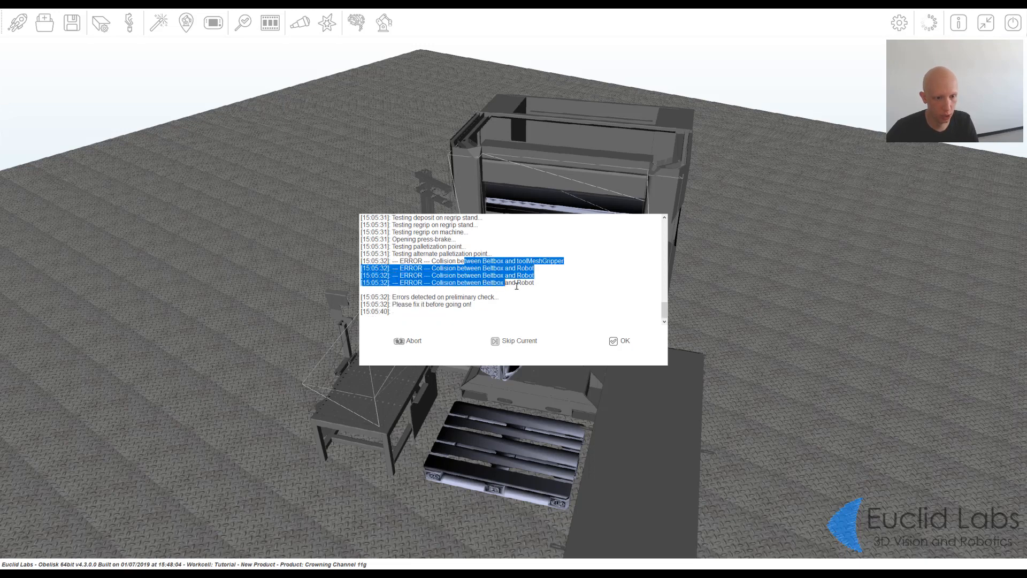
click(551, 290)
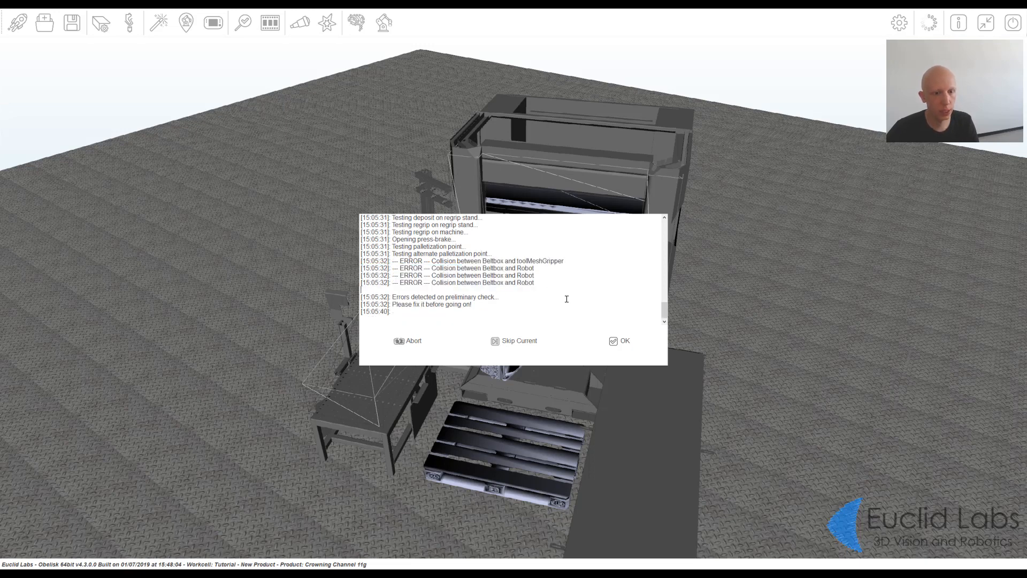
click(636, 346)
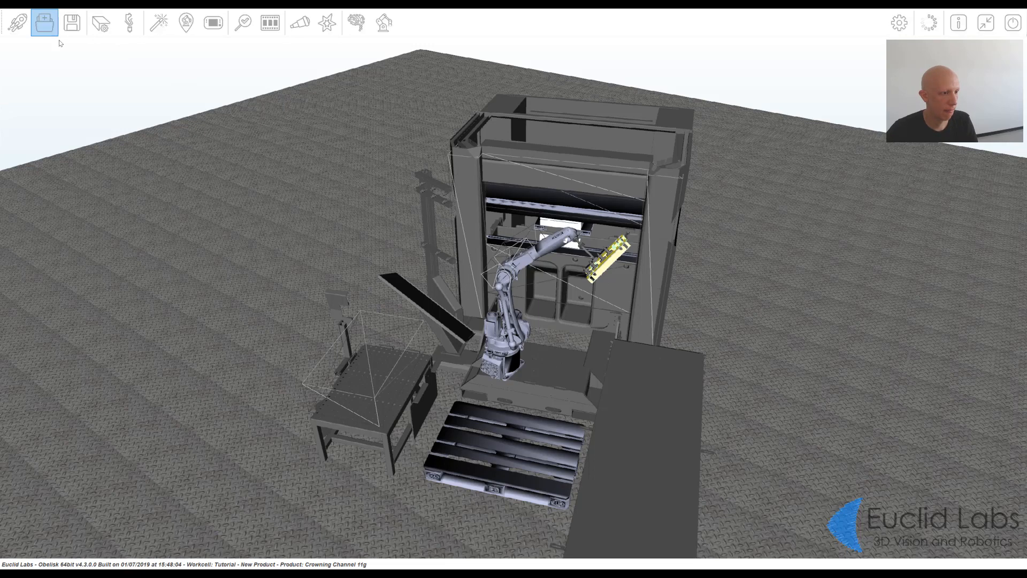
Step: Reopen the part's pallet settings, test the second gripper position, and examine the robot's pose beside the table
click(44, 22)
click(693, 195)
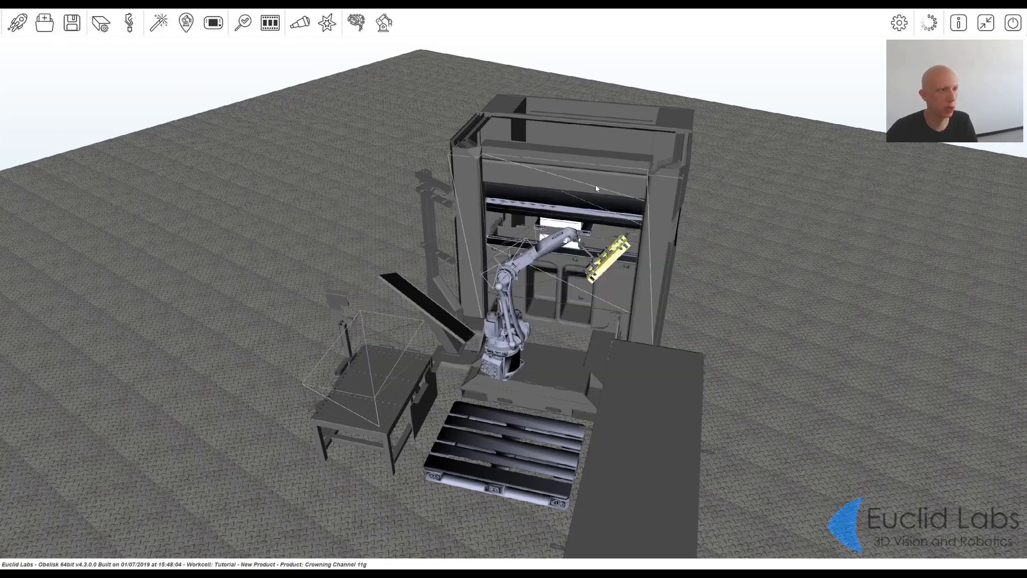
click(159, 23)
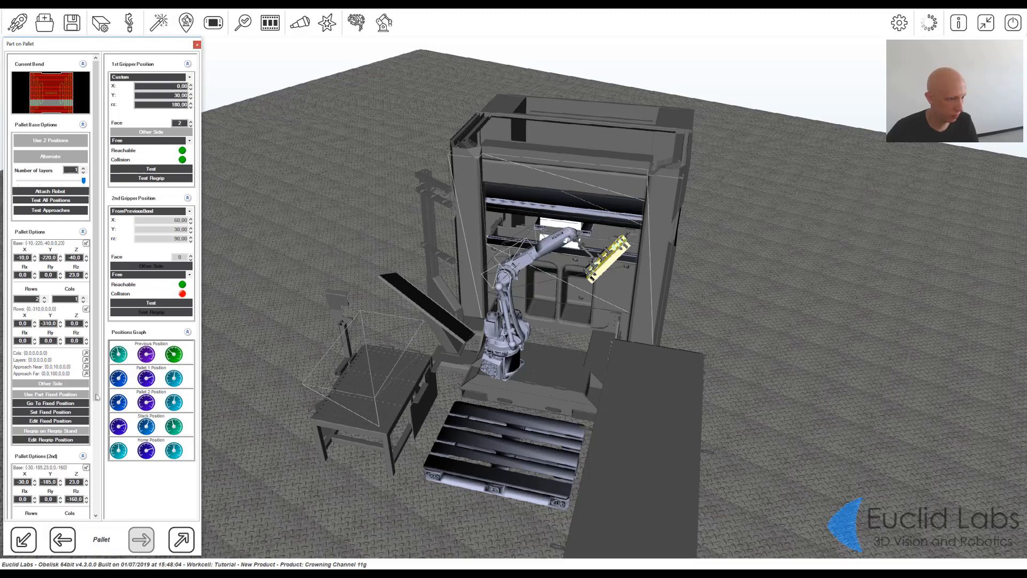
click(151, 303)
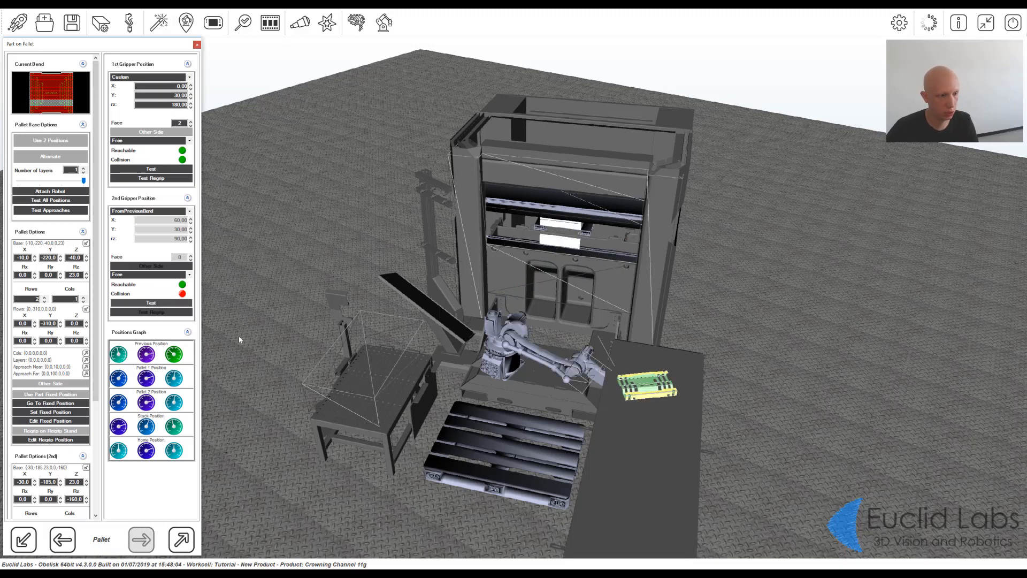
middle_drag(591, 434, 476, 399)
scroll(449, 406, up, 3)
middle_drag(422, 418, 530, 369)
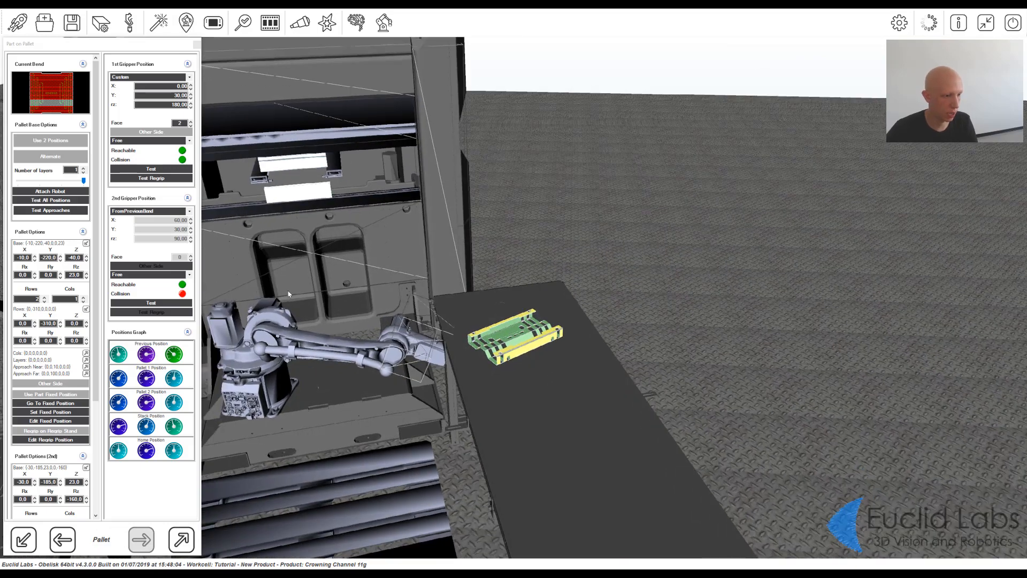
click(161, 303)
middle_drag(482, 392, 514, 343)
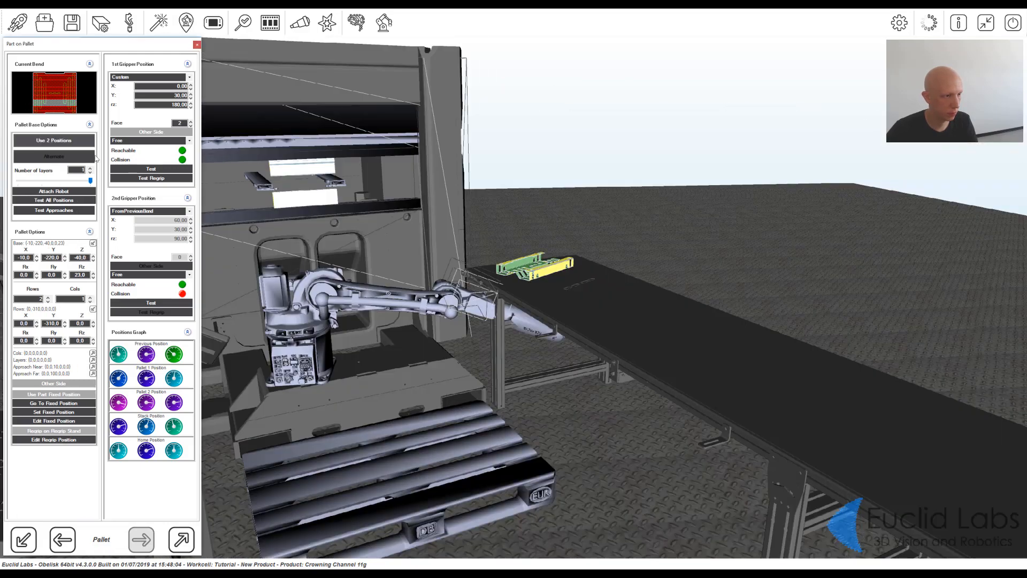
Step: Test the first gripper position with the two-position option off, and retest the second gripper position with it re-enabled
click(143, 170)
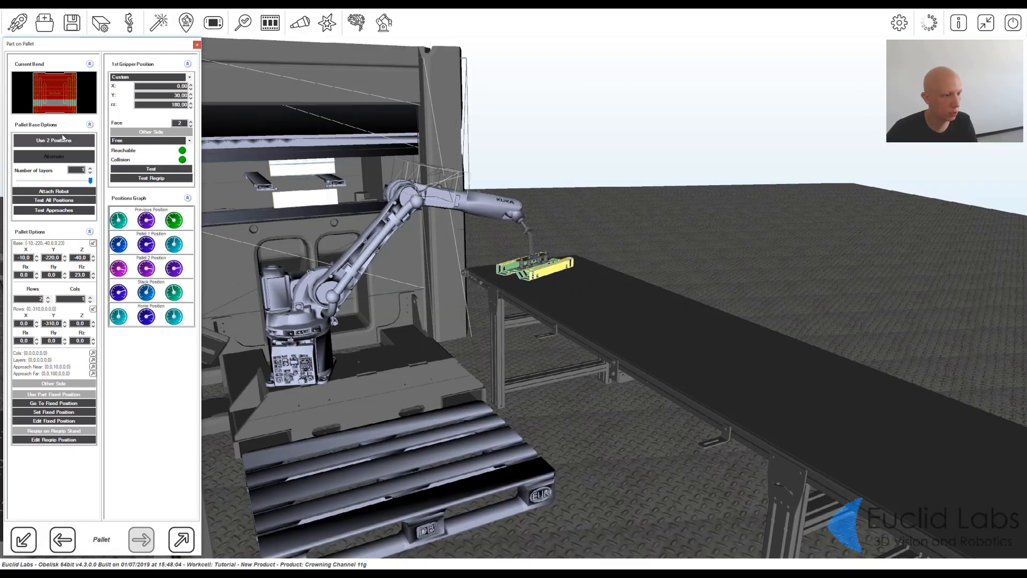
click(65, 140)
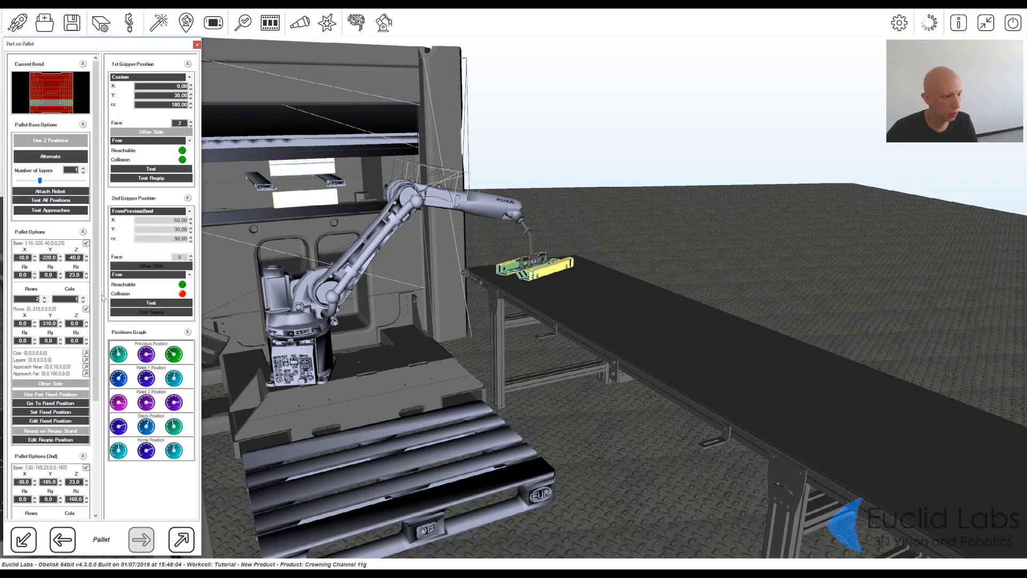
click(140, 302)
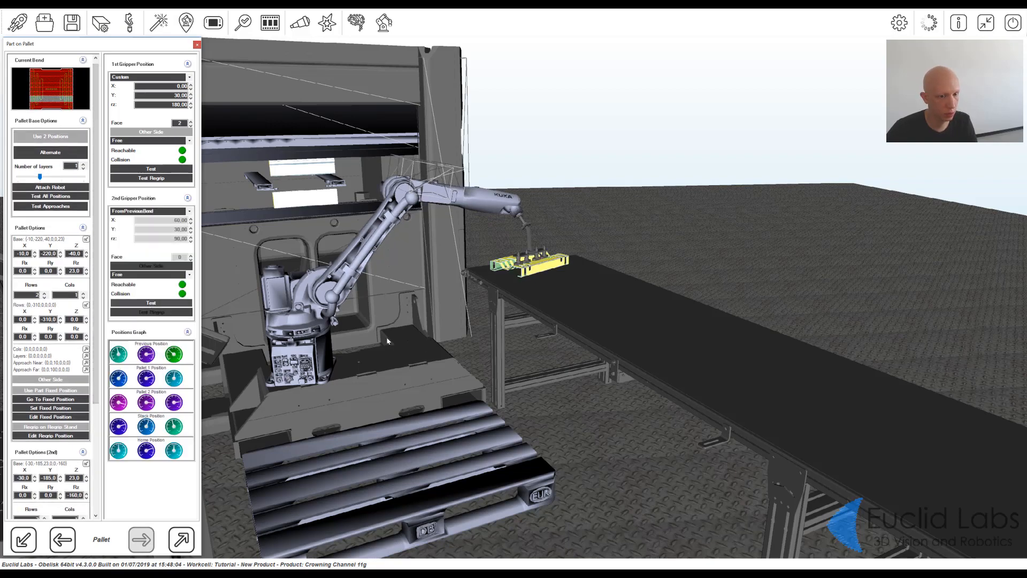
Step: Examine the robot at the second gripper position up close and test all pallet positions from there
middle_drag(388, 342, 632, 336)
scroll(551, 362, up, 3)
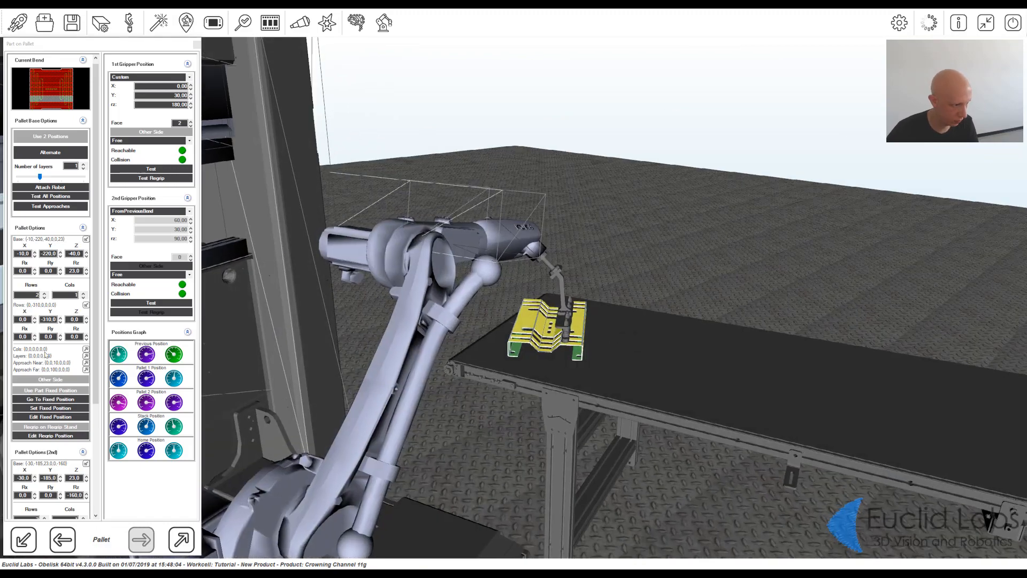
click(50, 196)
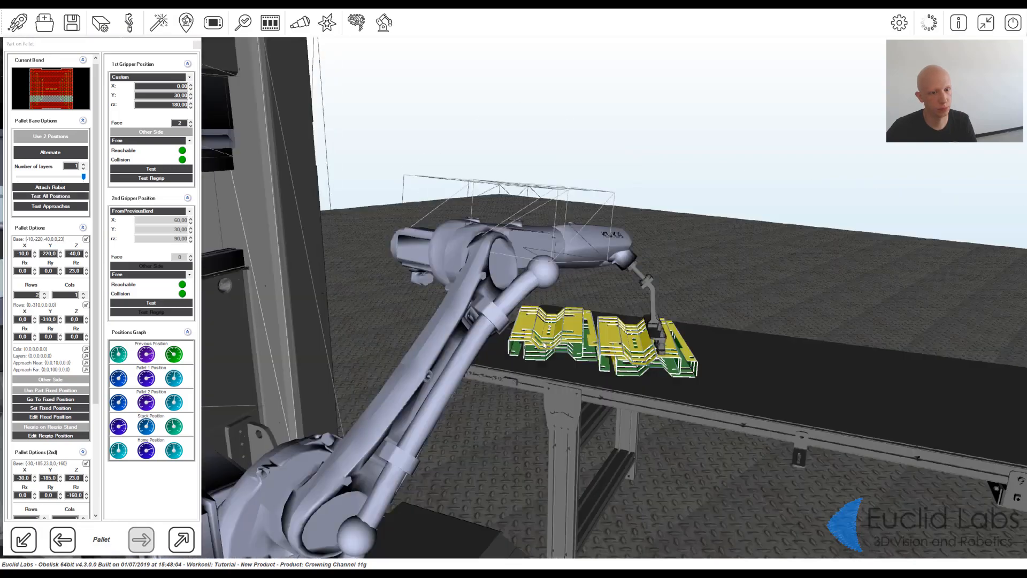
middle_drag(544, 345, 547, 248)
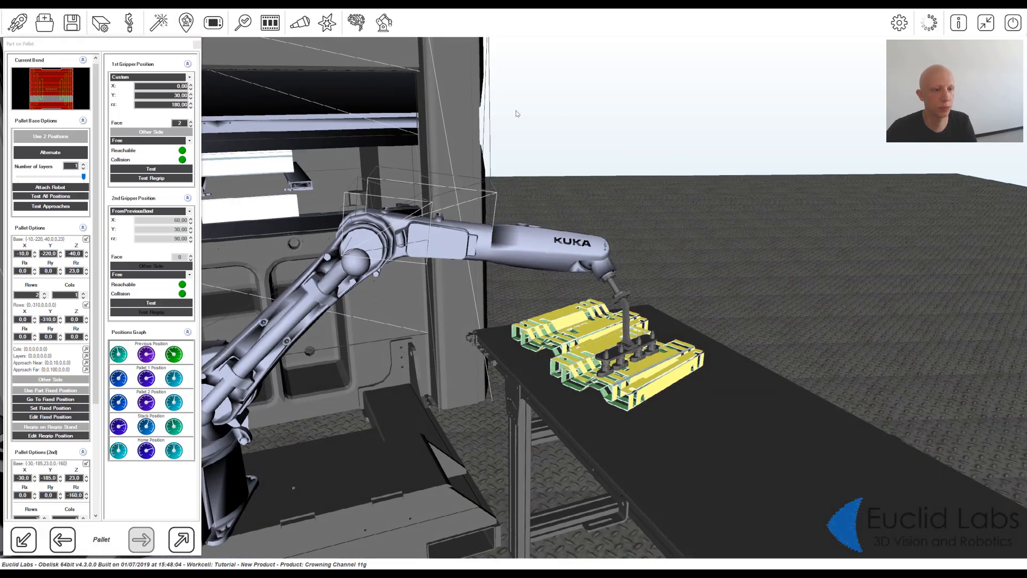
Step: Start calculating the part's robot trajectories and confirm the calculation prompts
scroll(516, 114, down, 4)
middle_drag(516, 113, 470, 111)
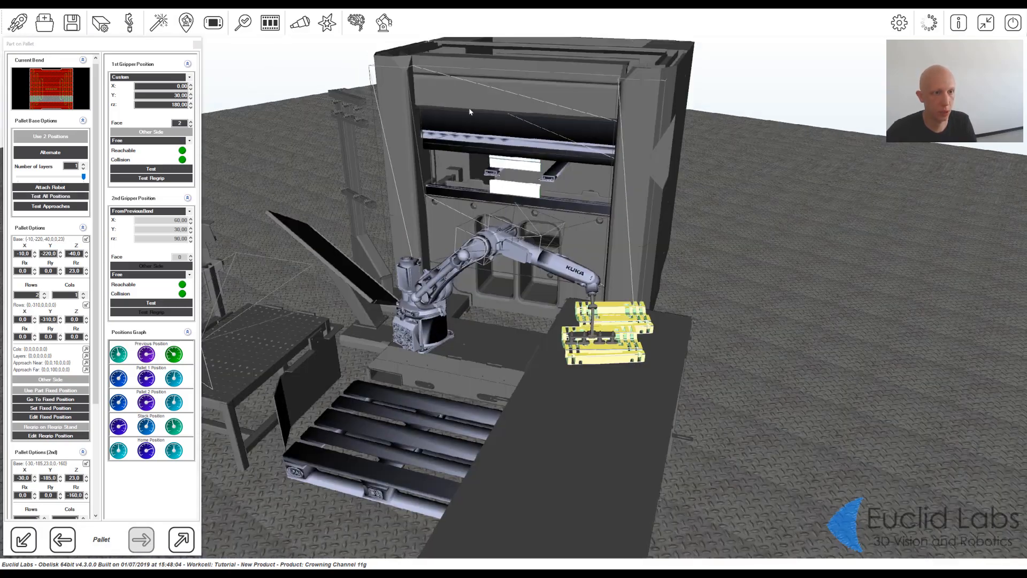
click(356, 24)
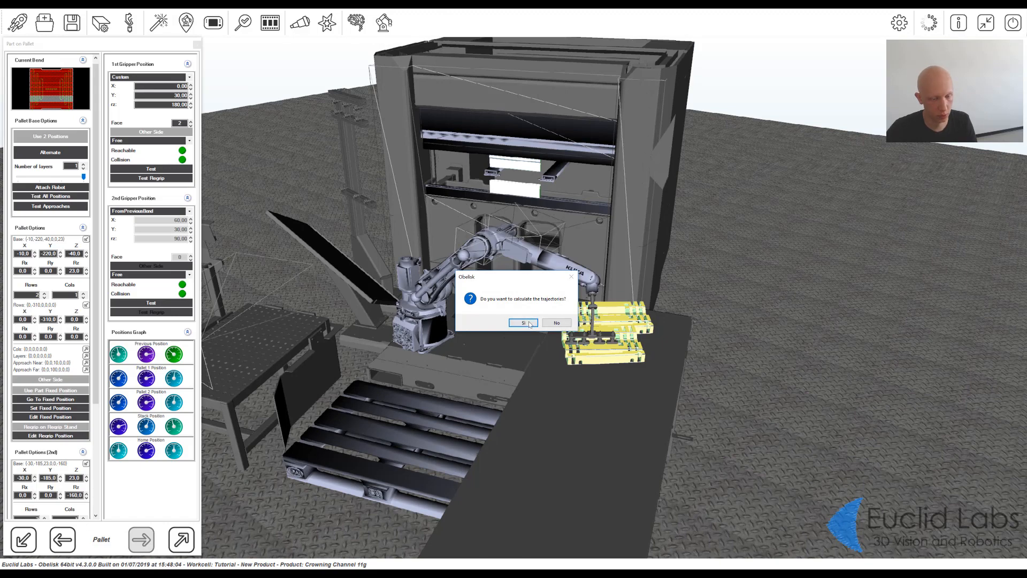
click(523, 323)
click(516, 323)
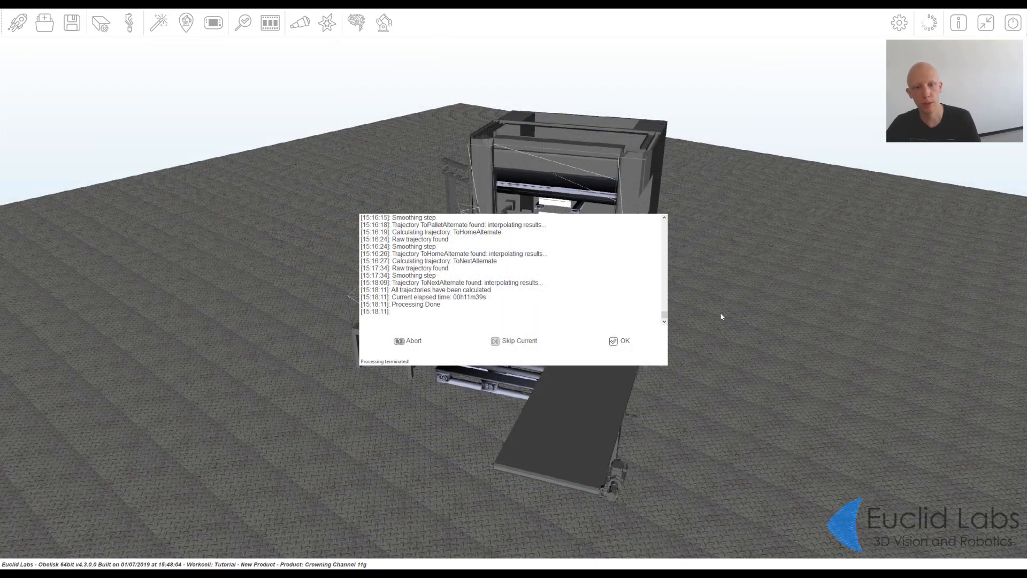
Step: Review the trajectory calculation log from its beginning to the final lines and dismiss it
drag(664, 315, 662, 226)
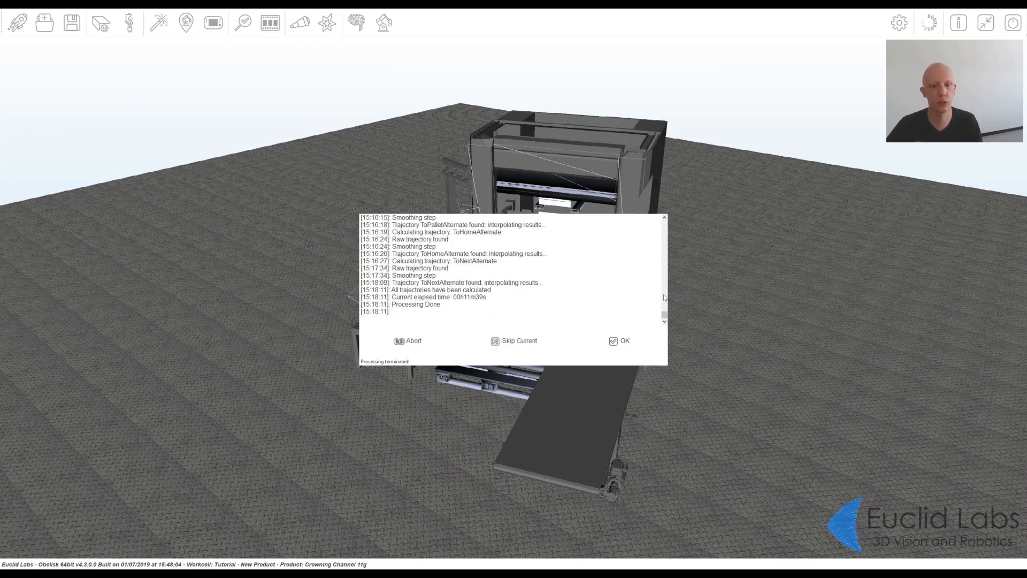
drag(665, 316, 672, 220)
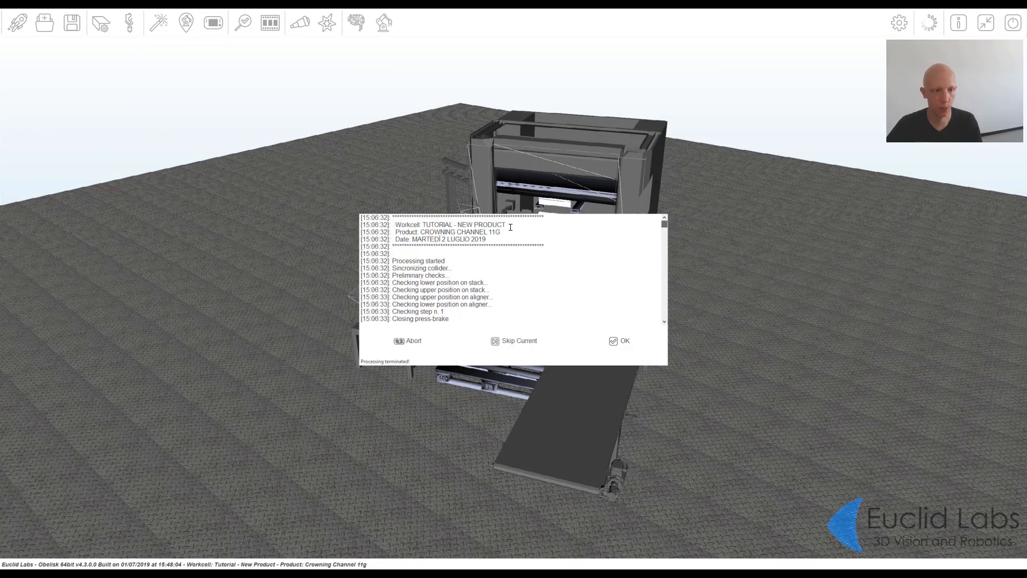
drag(423, 253, 670, 329)
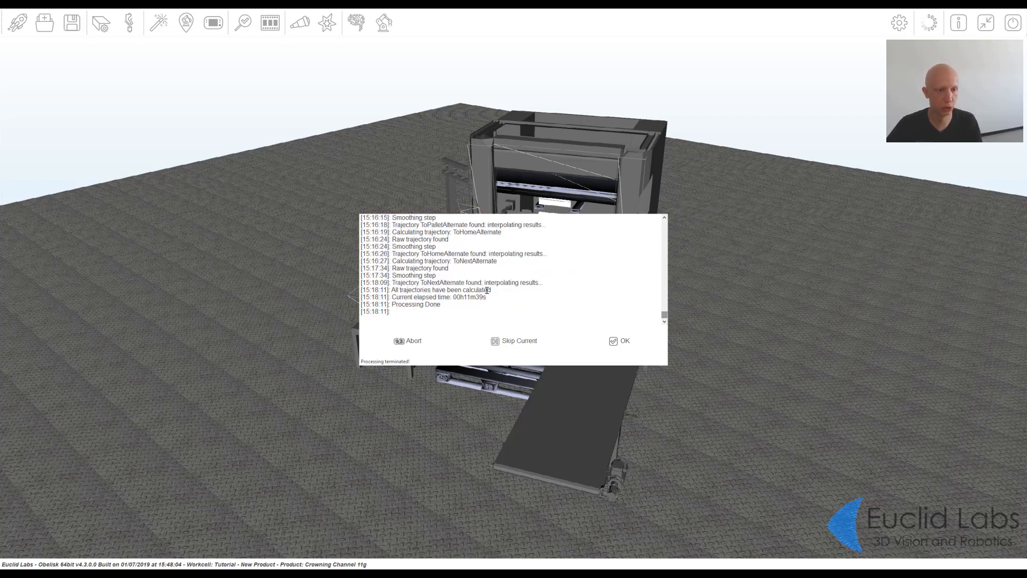
mouse_move(396, 291)
mouse_down()
mouse_move(493, 299)
mouse_move(398, 290)
mouse_up()
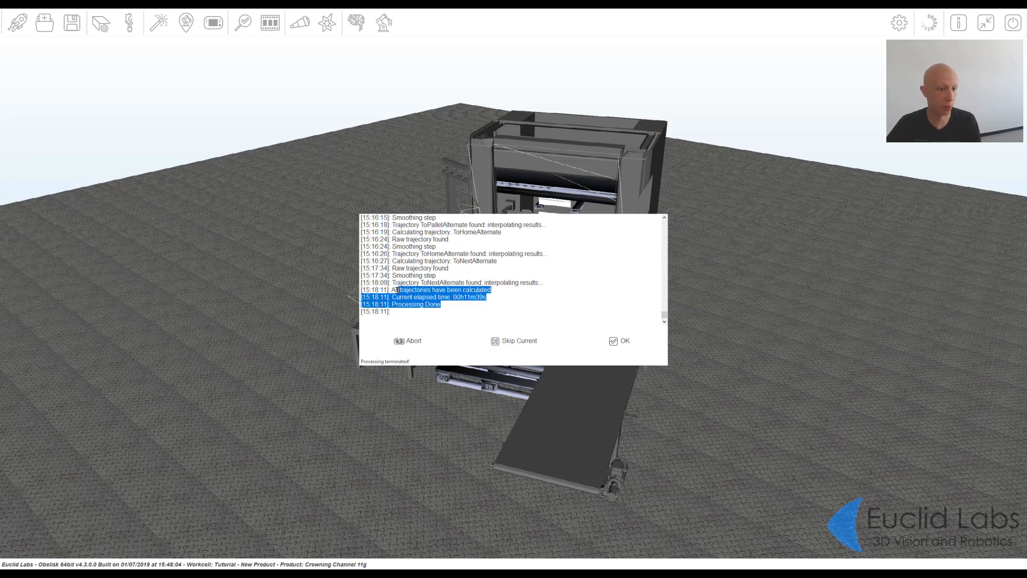
click(626, 342)
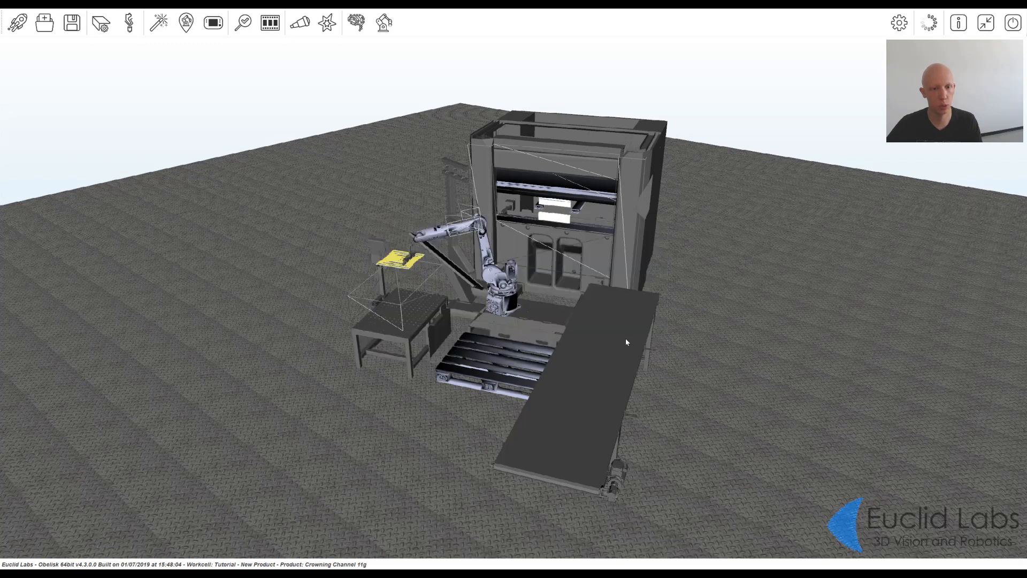
Step: Check the trajectory status of Crowning Channel 11g in the product list and save the part
middle_drag(527, 277, 599, 268)
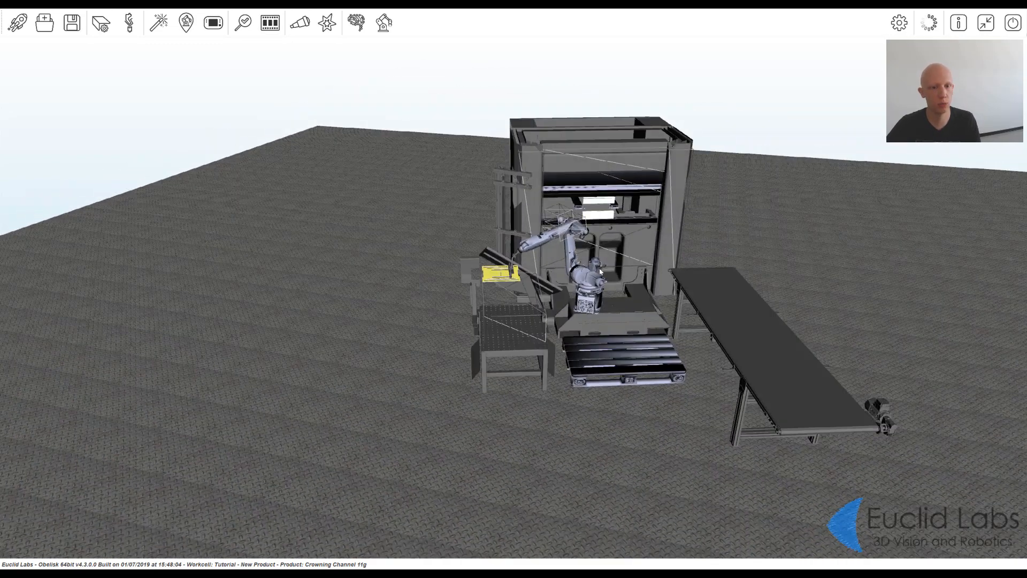
click(47, 28)
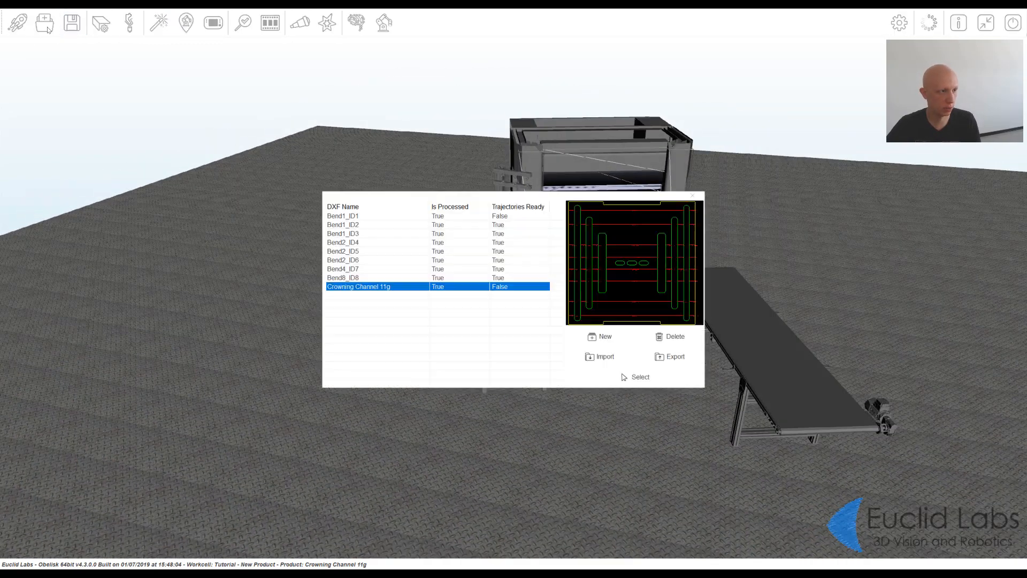
click(598, 150)
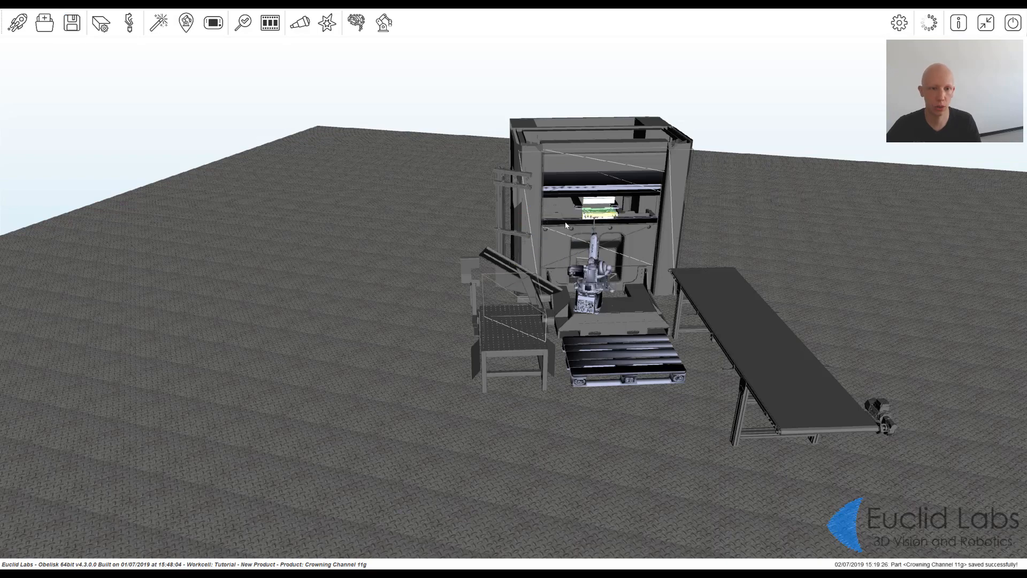
Step: Open the Trajectories Player and start playing the calculated trajectories with the whole workcell in view
middle_drag(564, 227, 521, 274)
scroll(579, 277, up, 3)
scroll(579, 277, down, 1)
scroll(556, 266, down, 2)
scroll(520, 274, up, 2)
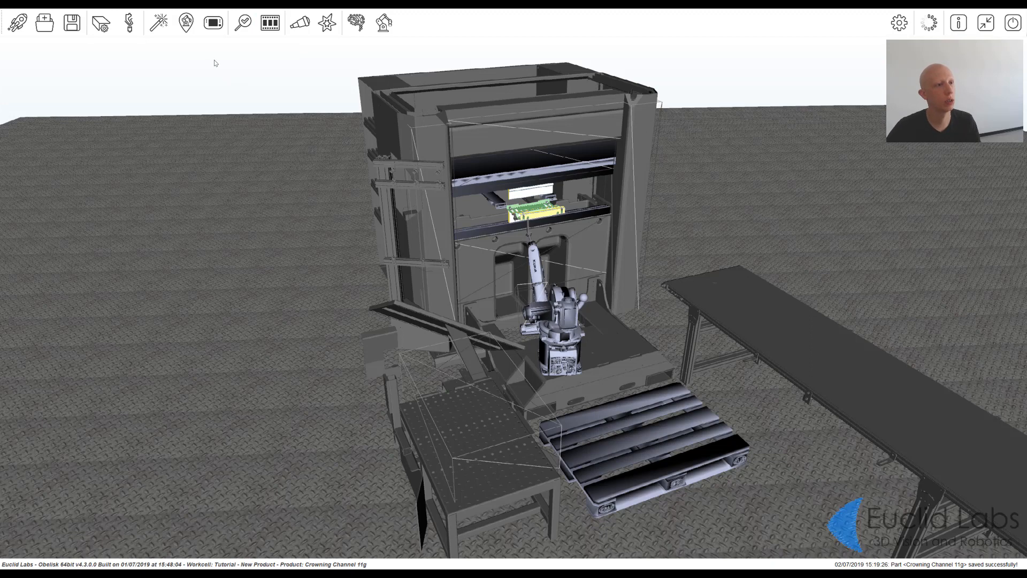
click(272, 30)
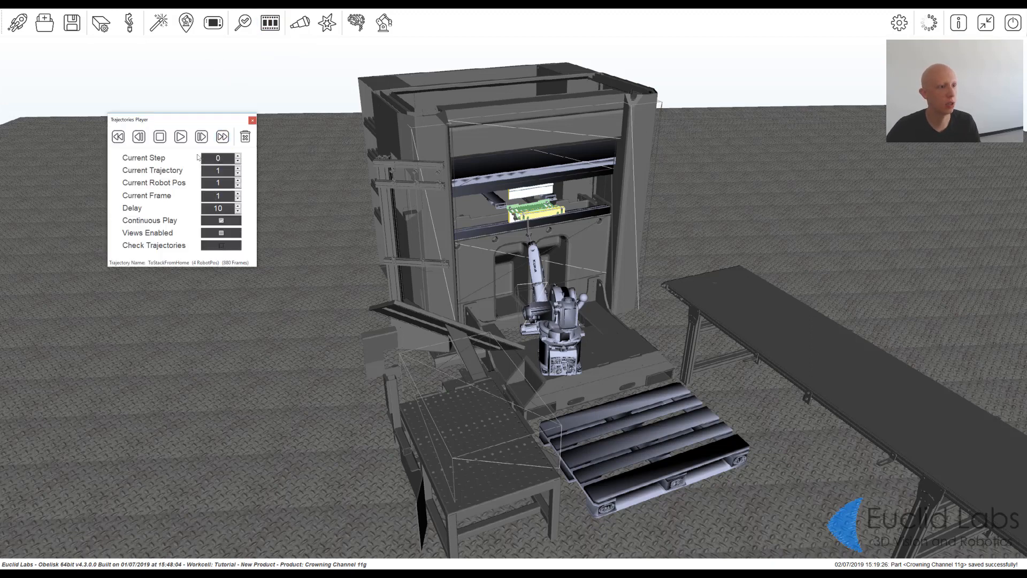
click(185, 141)
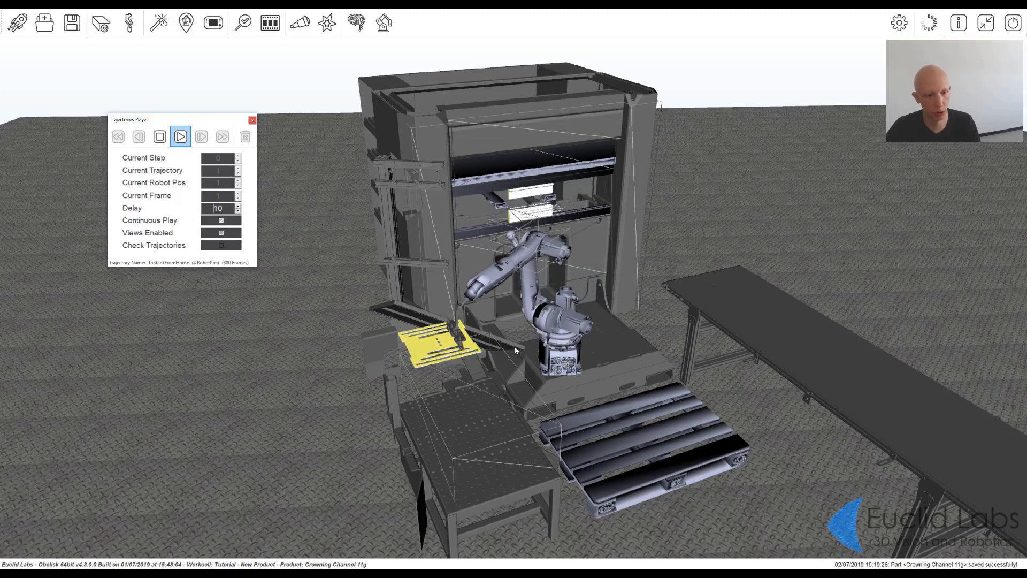
Step: Watch the sheet pickup, alignment and bending steps of the trajectory playback from several angles
middle_drag(506, 343, 366, 363)
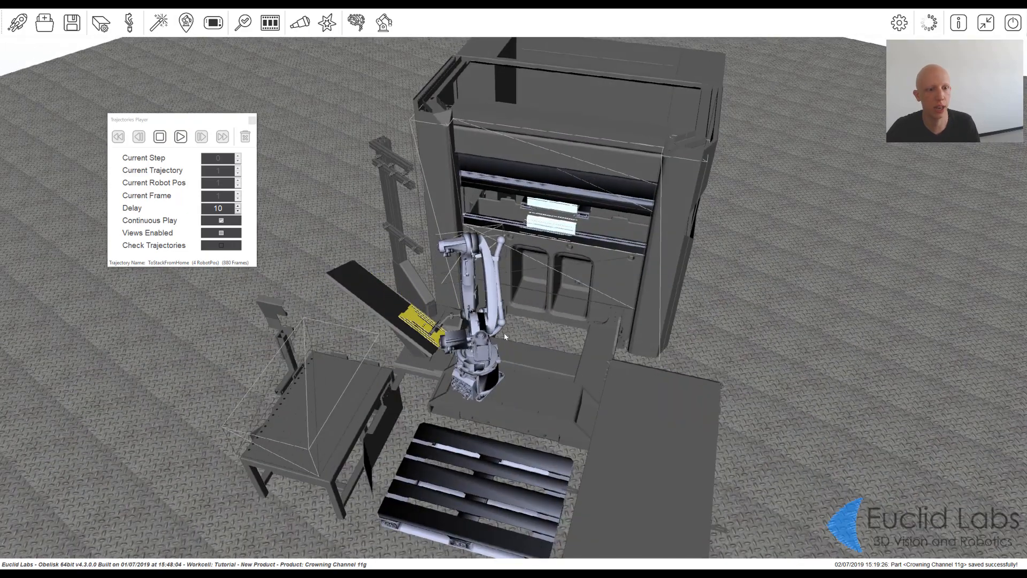
middle_drag(495, 316, 511, 349)
scroll(411, 354, up, 5)
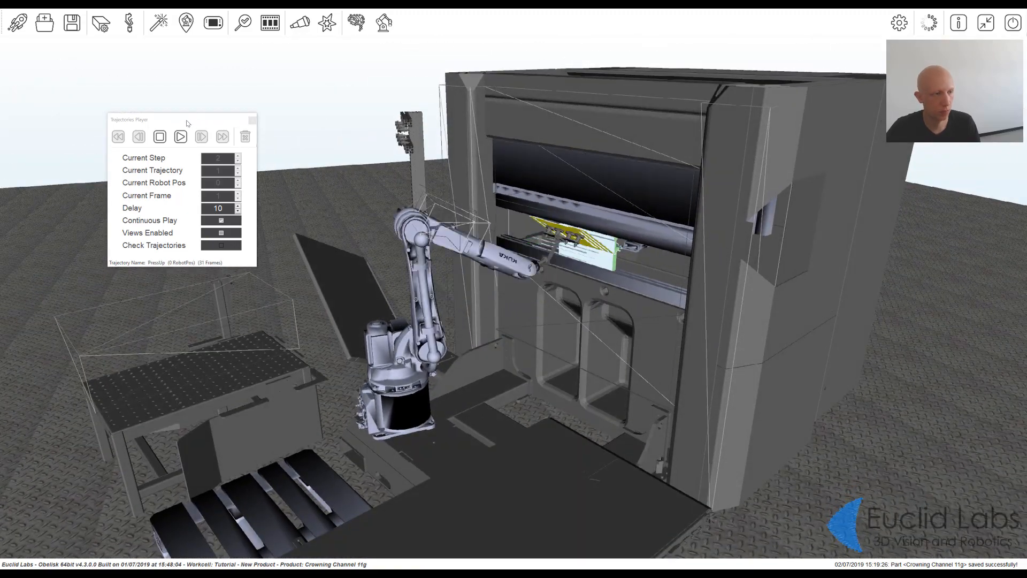
drag(195, 119, 129, 68)
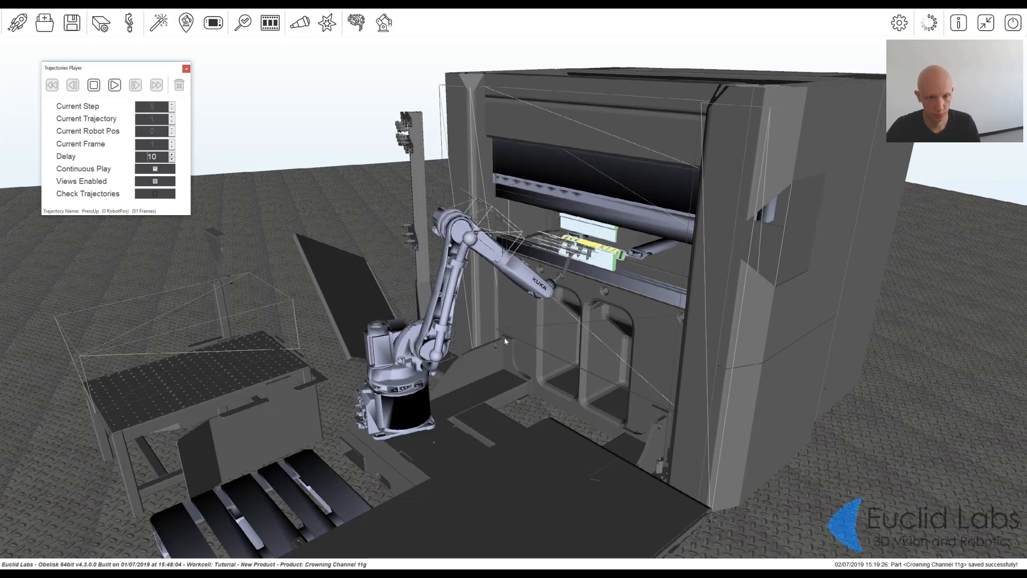
middle_drag(463, 312, 507, 314)
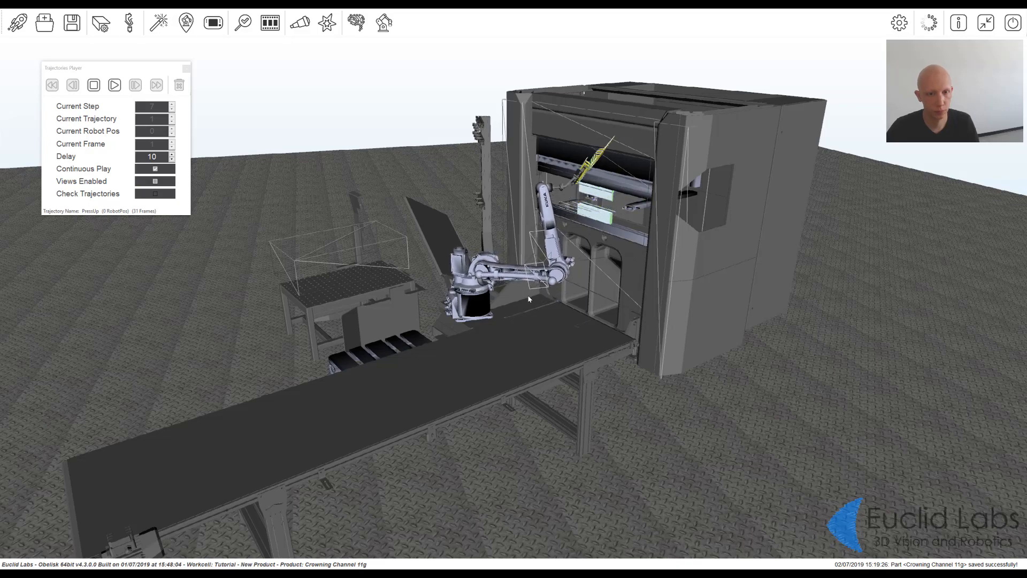
middle_drag(529, 299, 629, 250)
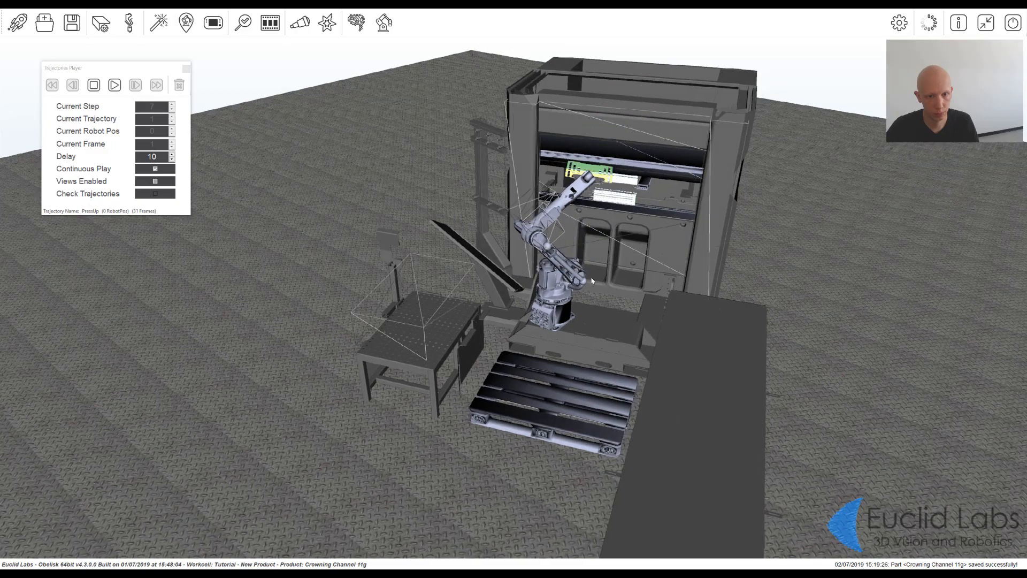
scroll(592, 280, up, 3)
scroll(598, 289, up, 2)
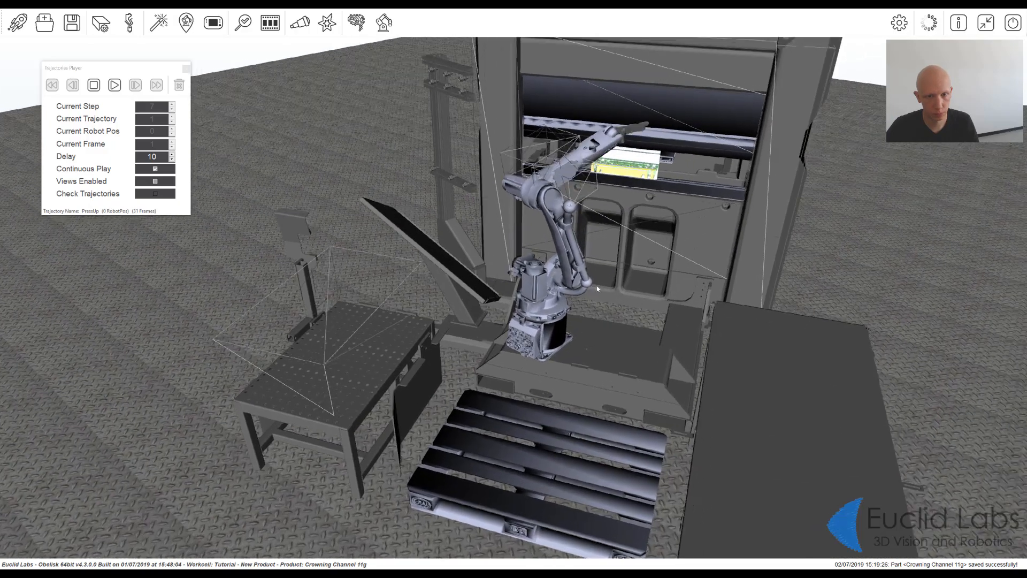
Step: Follow the rest of the playback from both sides of the workcell, stop it and close the Trajectories Player
middle_drag(597, 287, 759, 291)
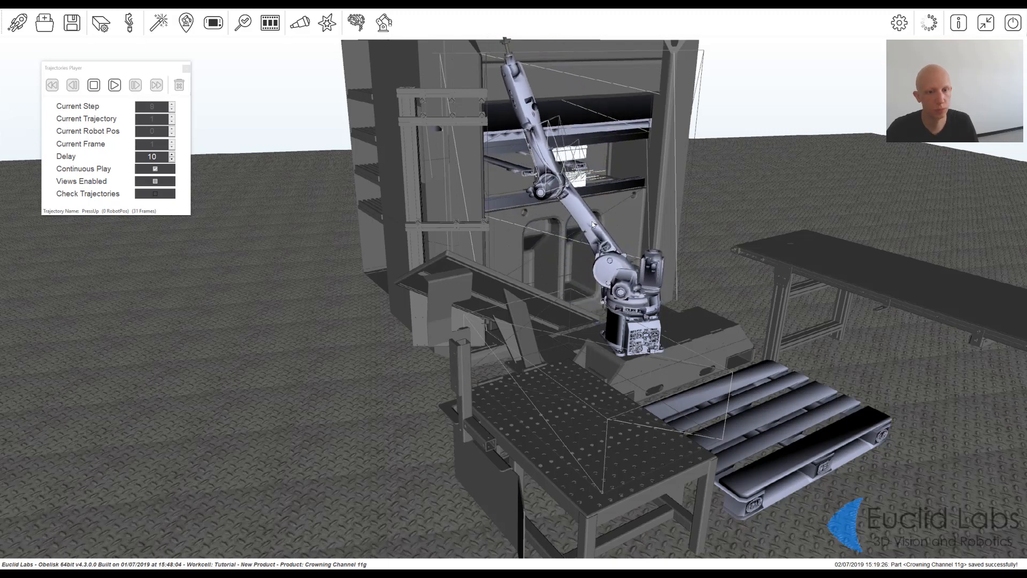
scroll(592, 224, down, 4)
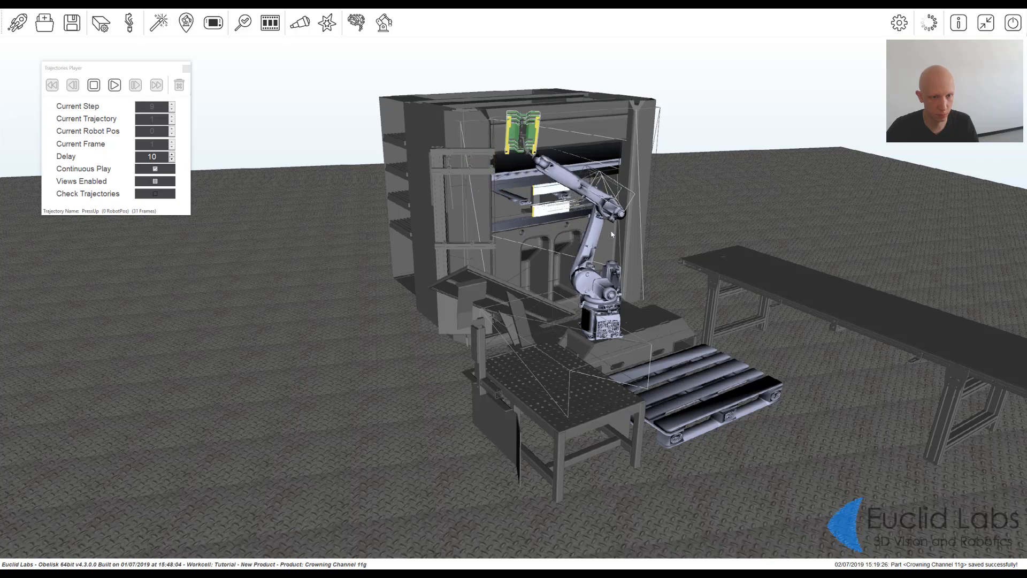
middle_drag(688, 249, 574, 250)
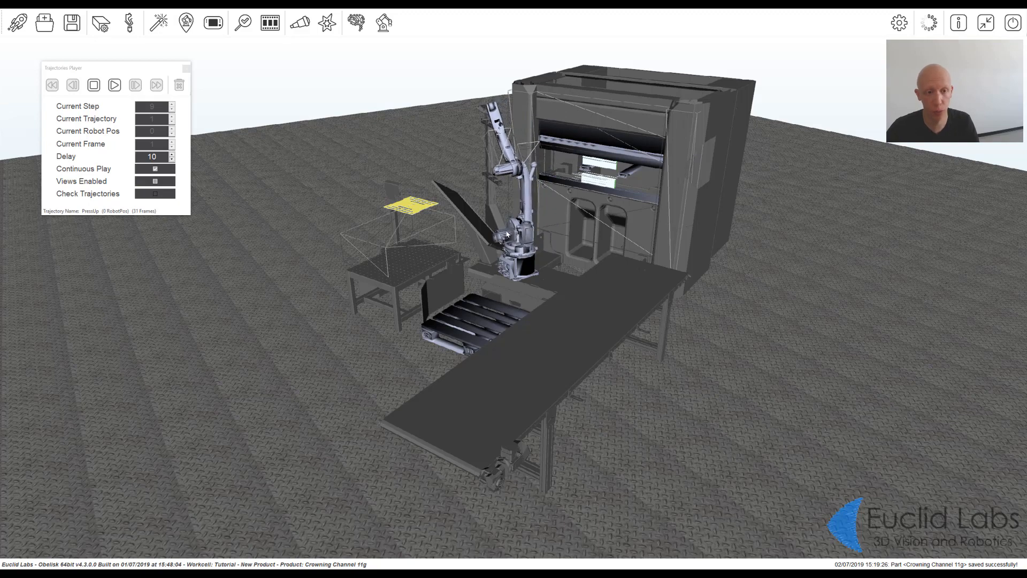
middle_drag(506, 234, 591, 239)
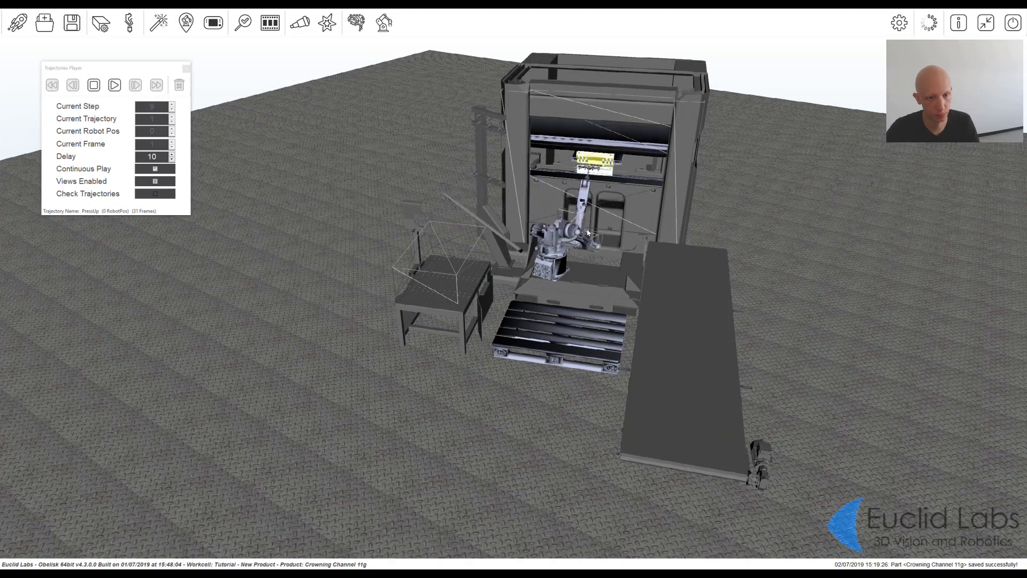
middle_drag(611, 244, 537, 231)
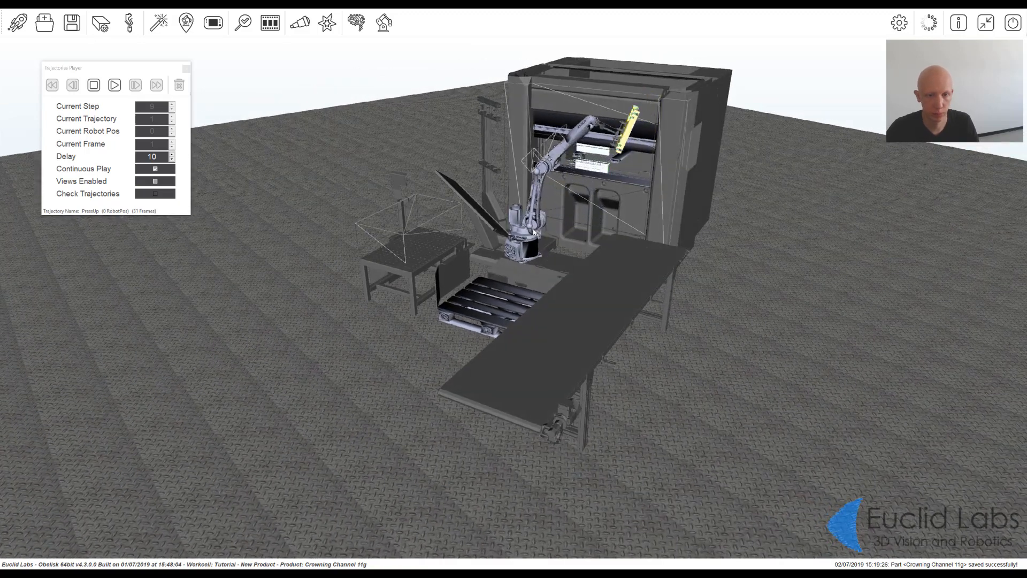
scroll(556, 208, up, 3)
middle_drag(579, 187, 574, 232)
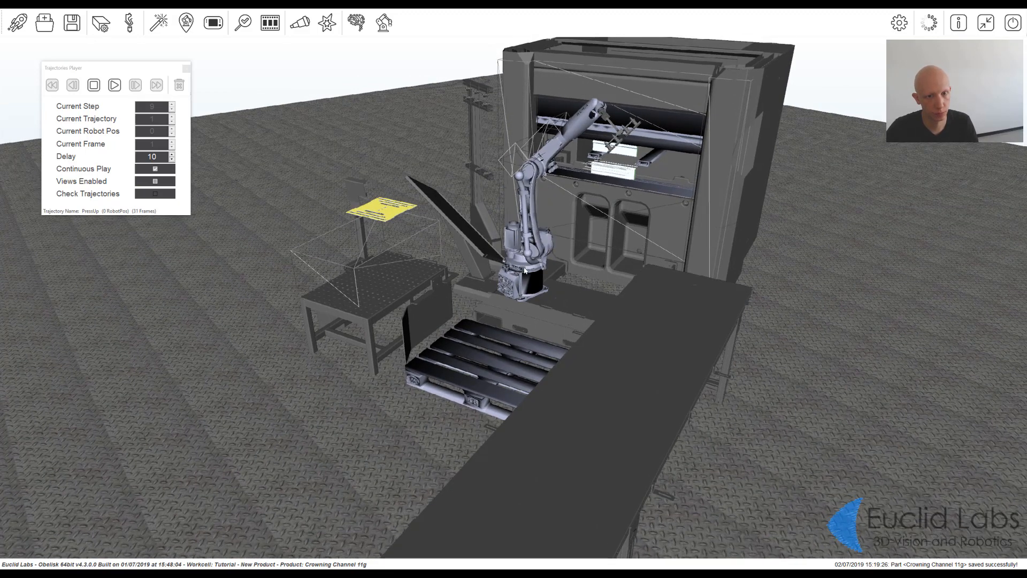
middle_drag(518, 262, 658, 256)
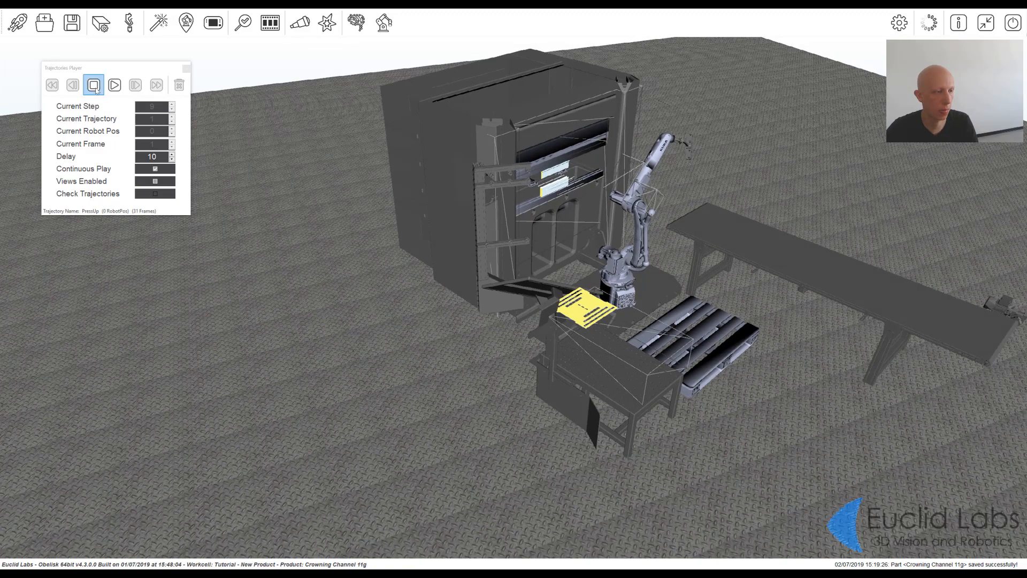
click(186, 69)
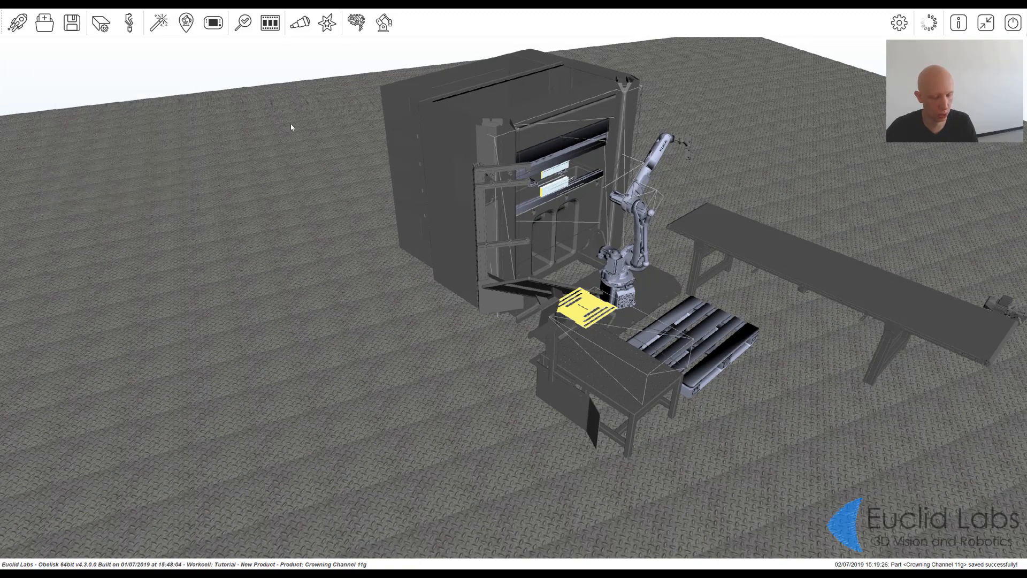
Step: Reopen the part's pallet settings and examine the palletized parts on the table up close
key(b)
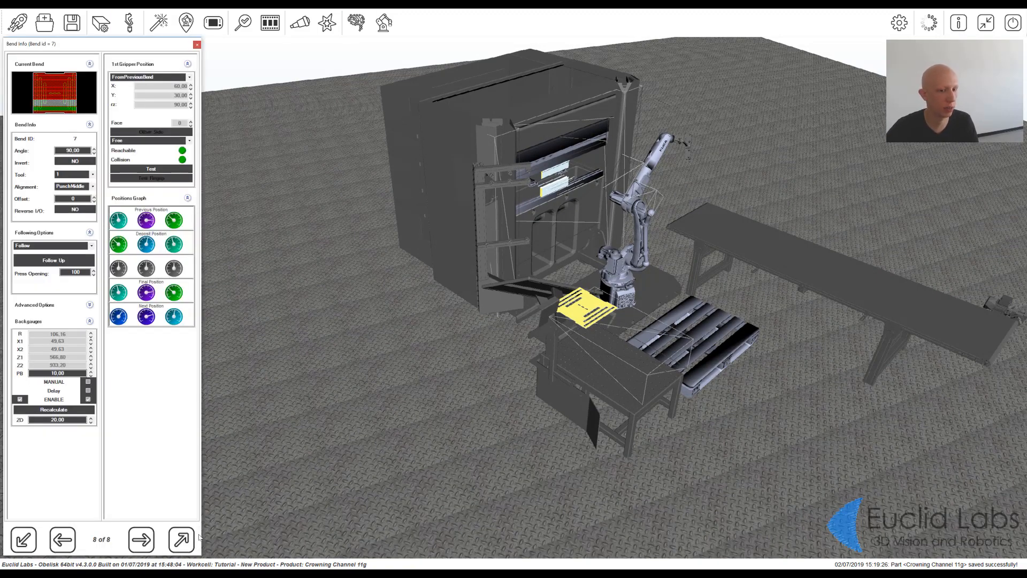
middle_drag(682, 264, 657, 327)
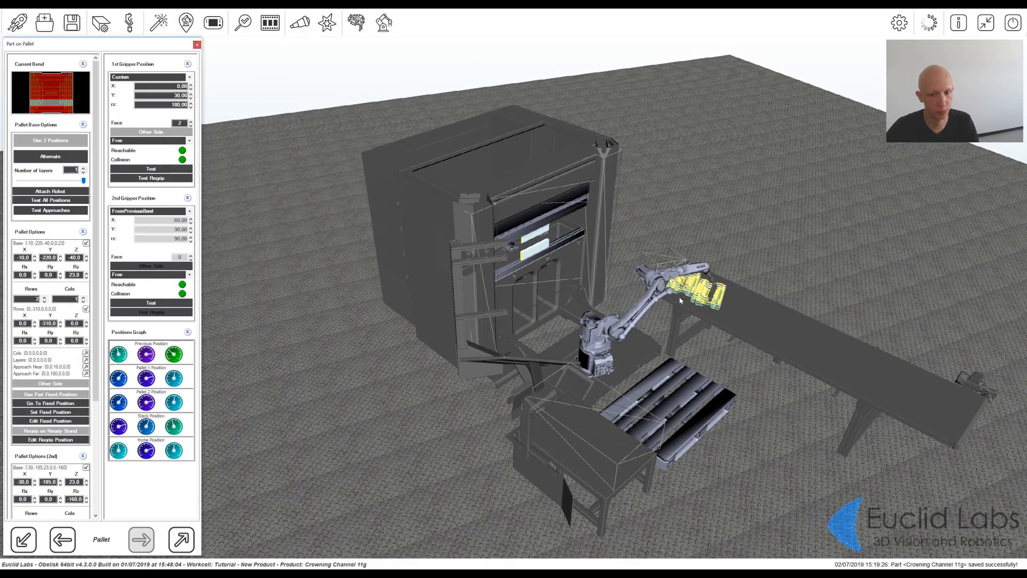
middle_drag(656, 285, 517, 274)
scroll(536, 302, up, 4)
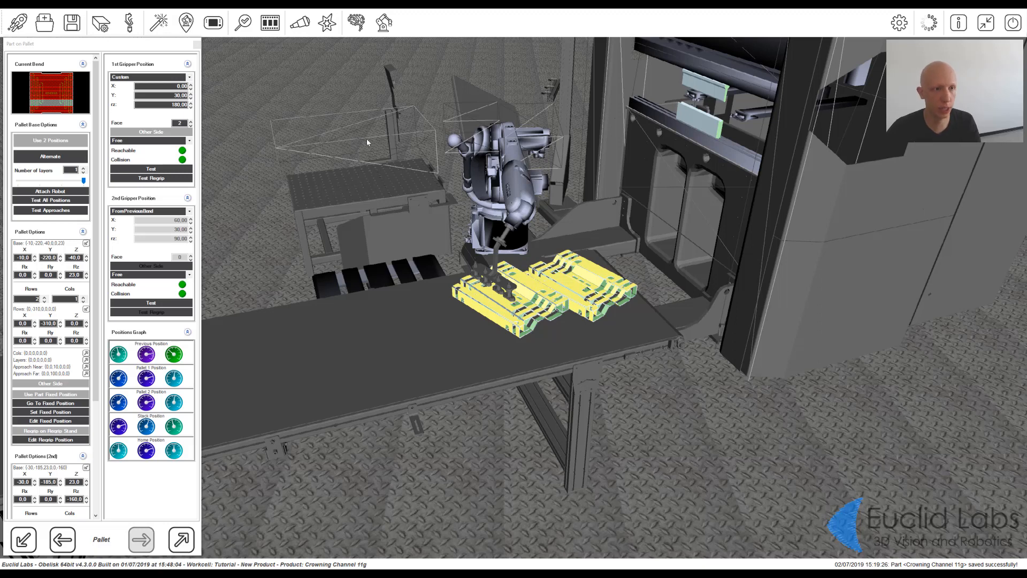
Step: Generate the robot and press programs, both named Crowning_Channel_11g, acknowledge the messages and close the program dialog
click(385, 23)
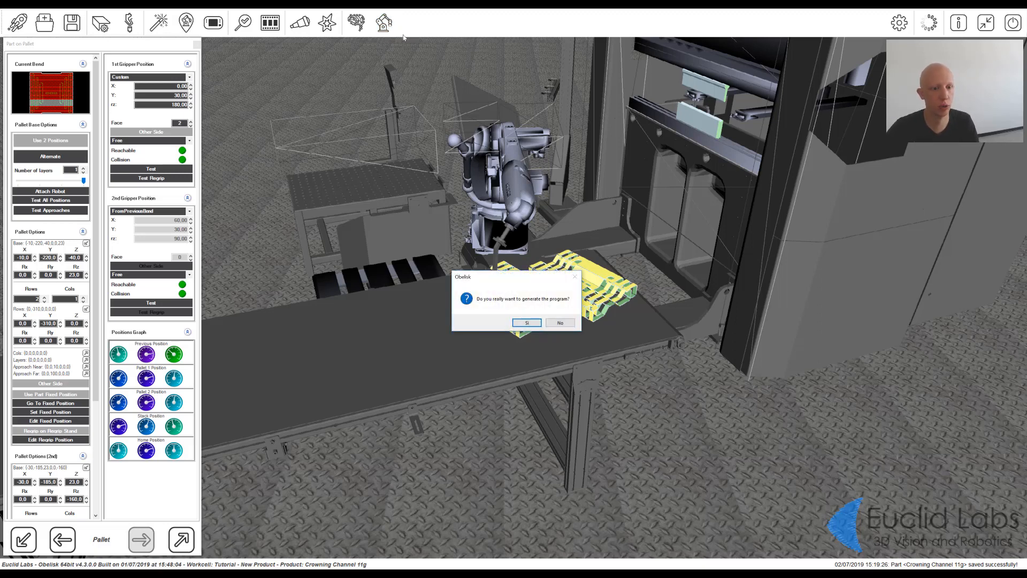
click(526, 324)
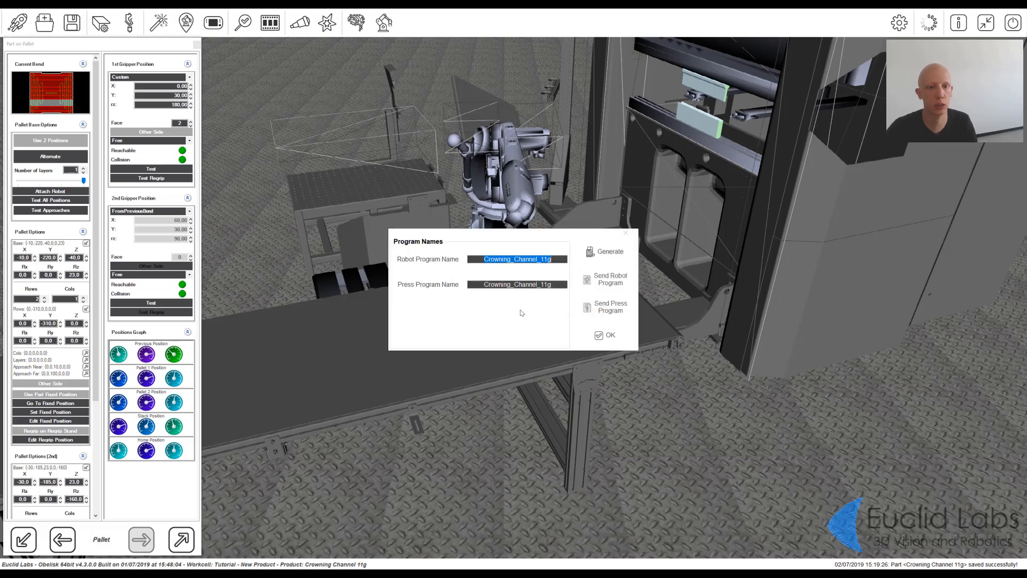
click(609, 257)
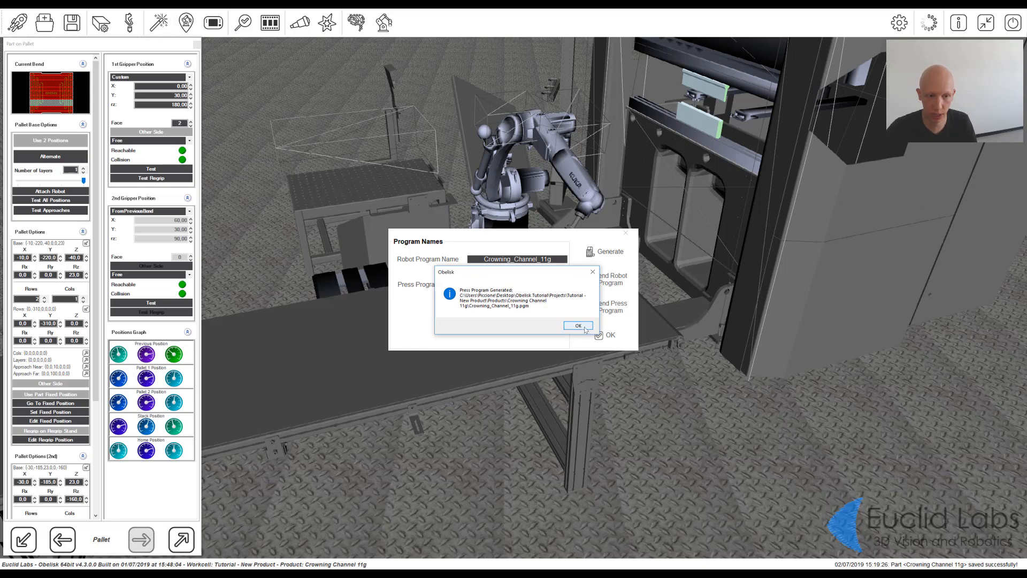
click(579, 326)
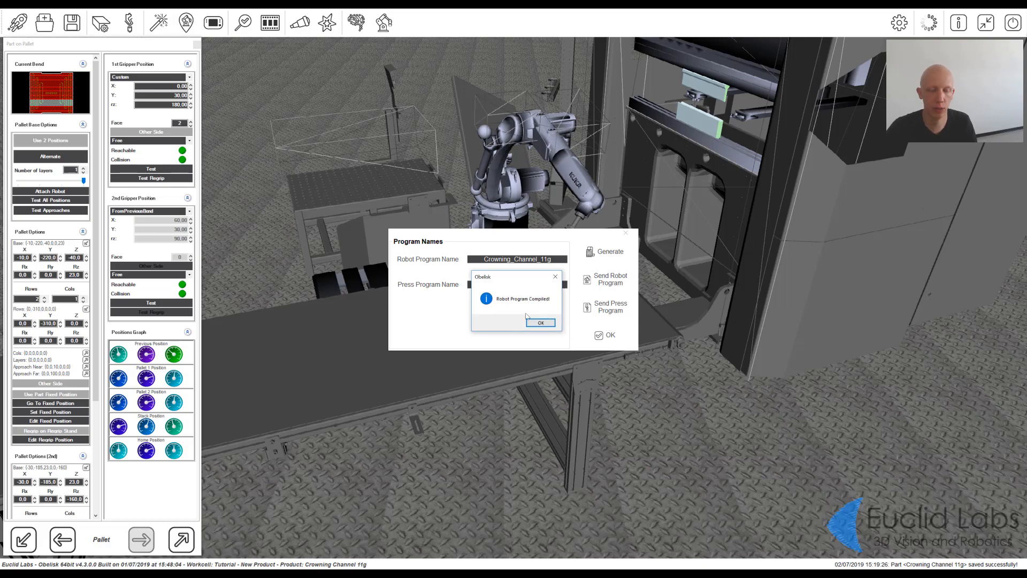
key(Return)
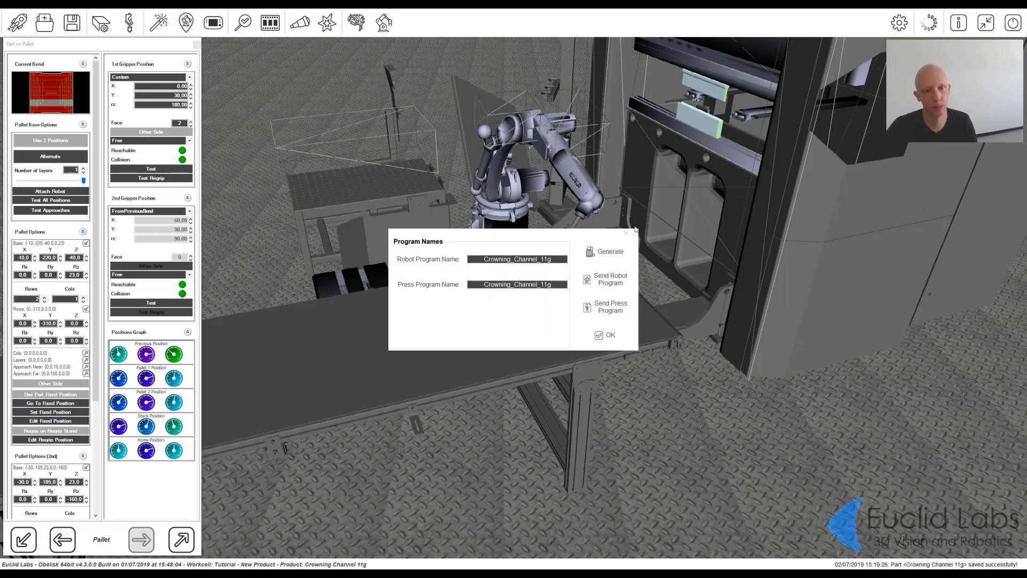
click(629, 235)
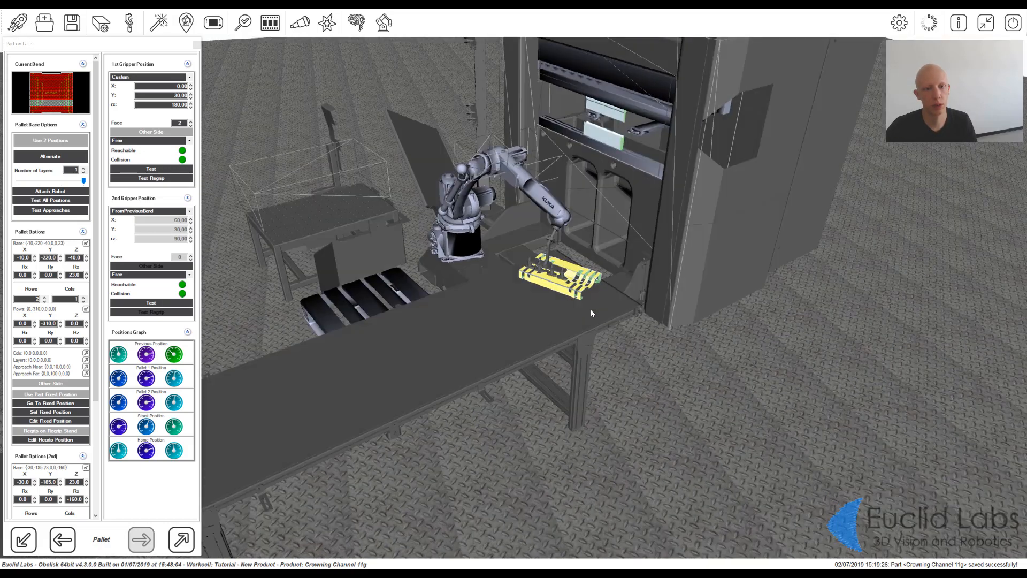